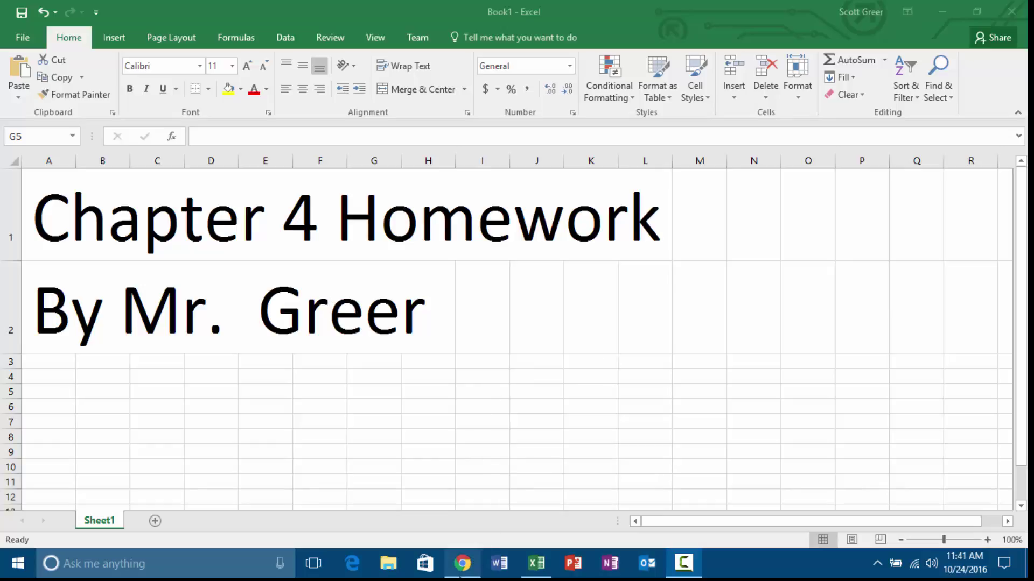
Switch to Chrome and open the Assignment EX 4-1 page from the course's Week 1 module list.
click(462, 564)
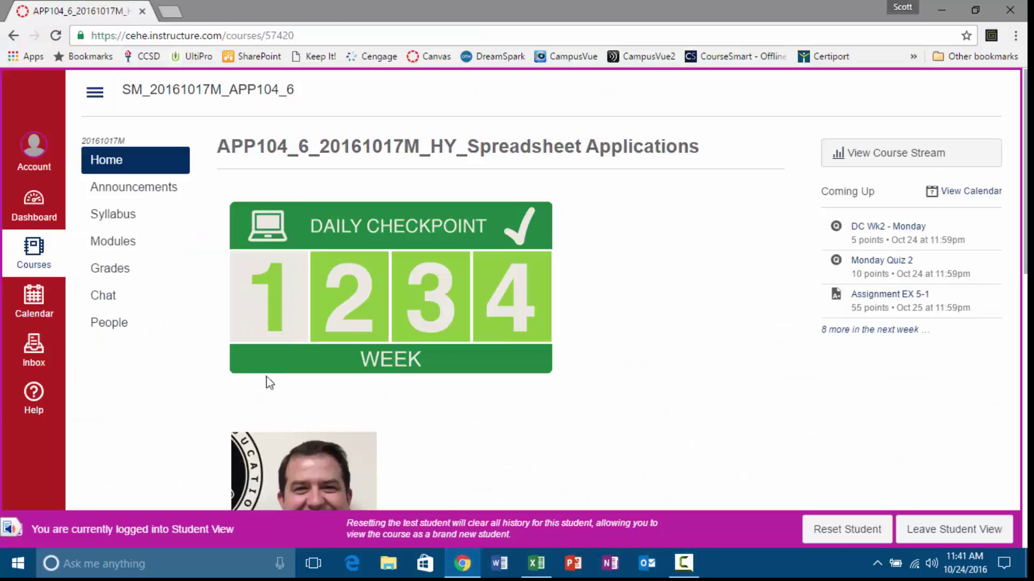
scroll(272, 399, down, 1)
click(281, 228)
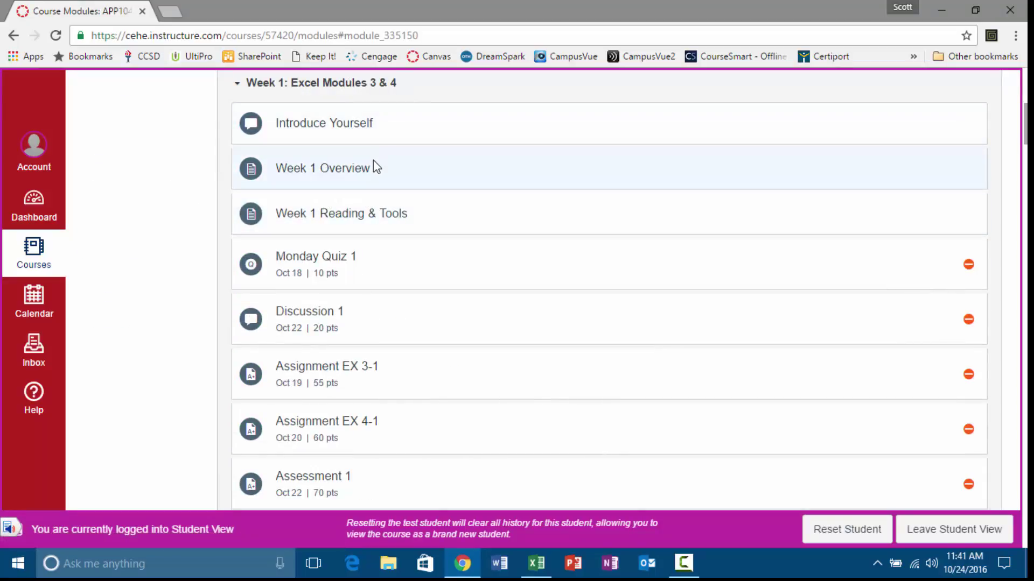
click(354, 428)
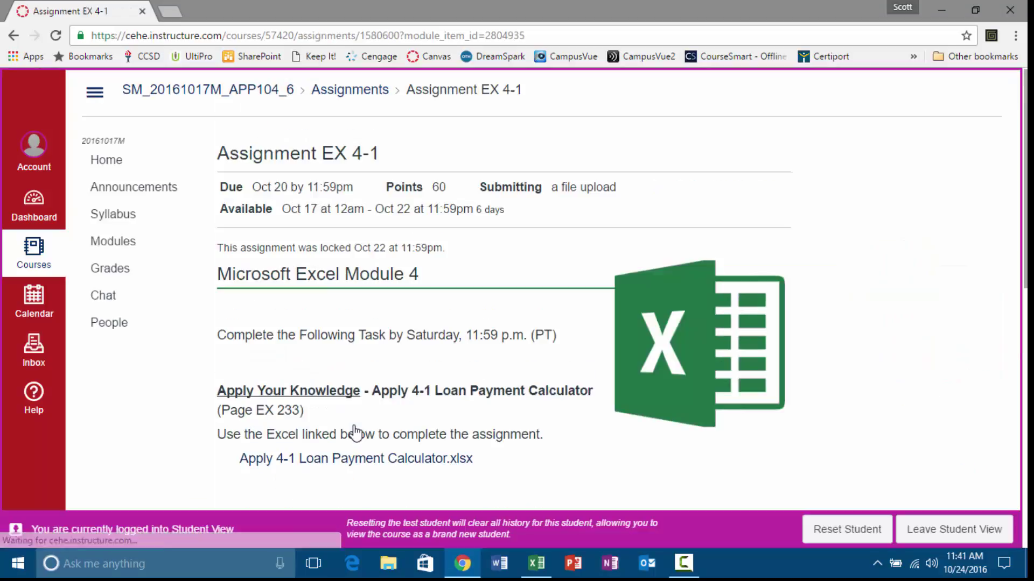
scroll(384, 293, down, 4)
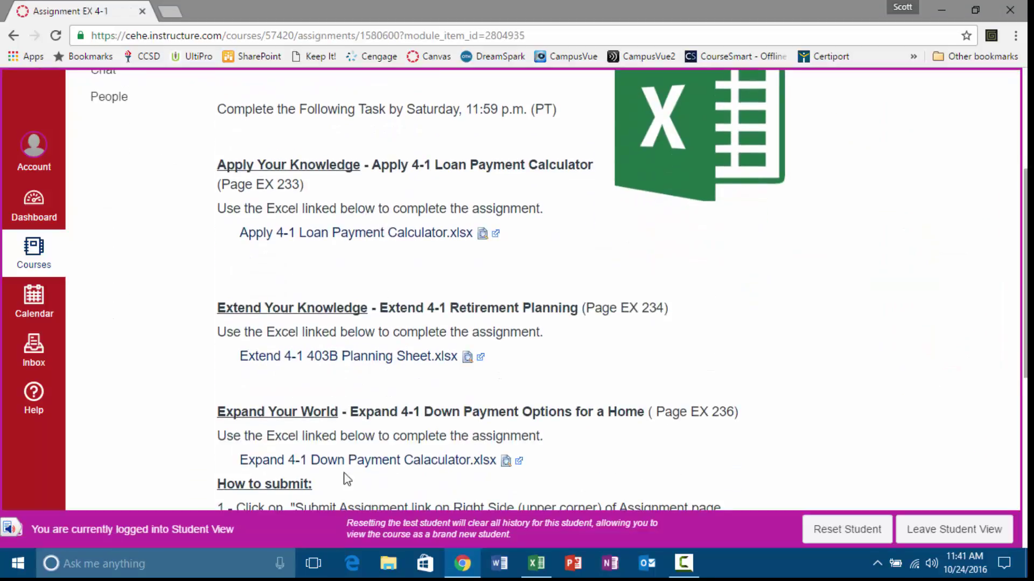
Download Apply 4-1 Loan Payment Calculator.xlsx from the assignment, open it in Excel and enable editing.
click(364, 240)
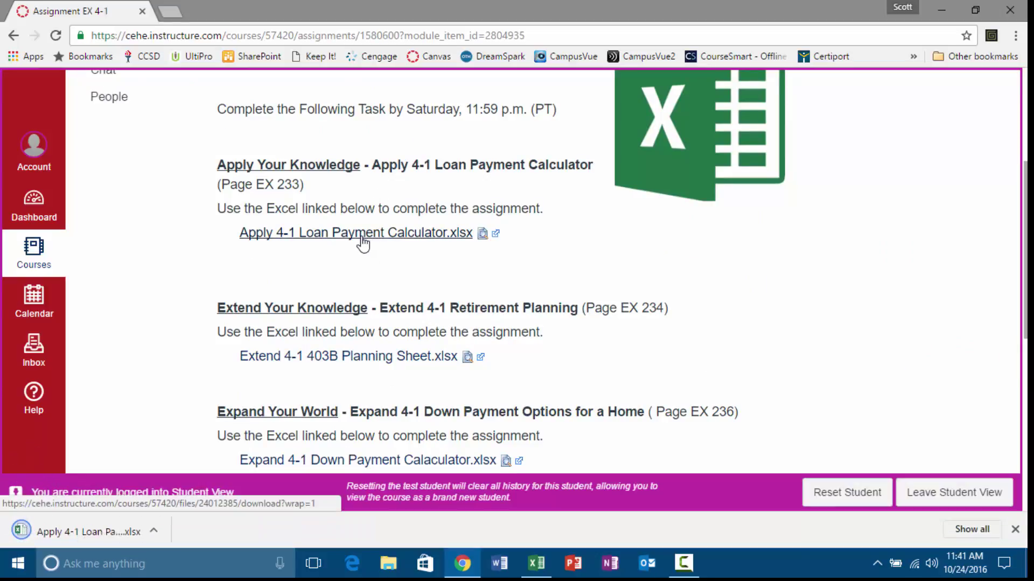
click(131, 540)
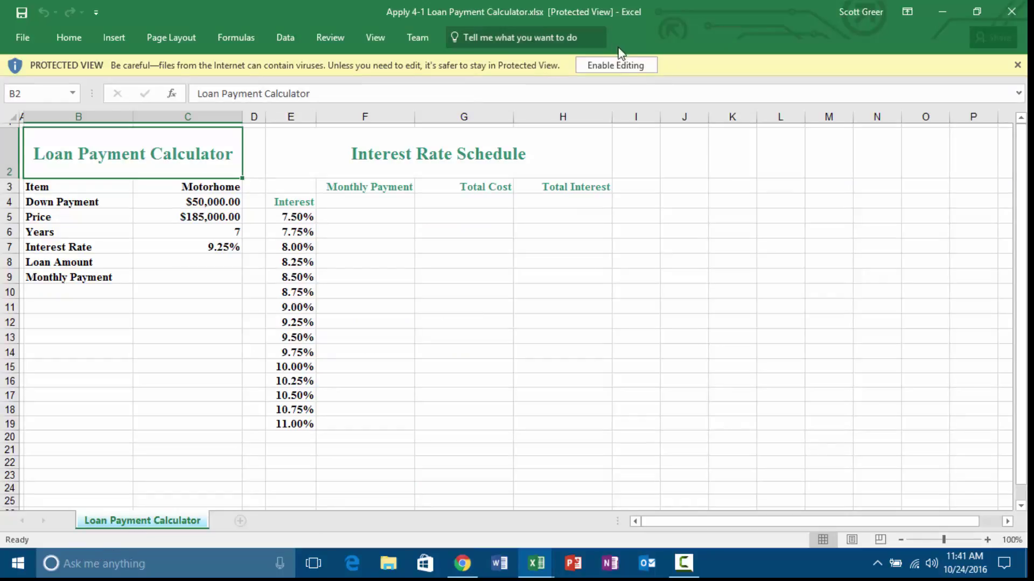
click(624, 67)
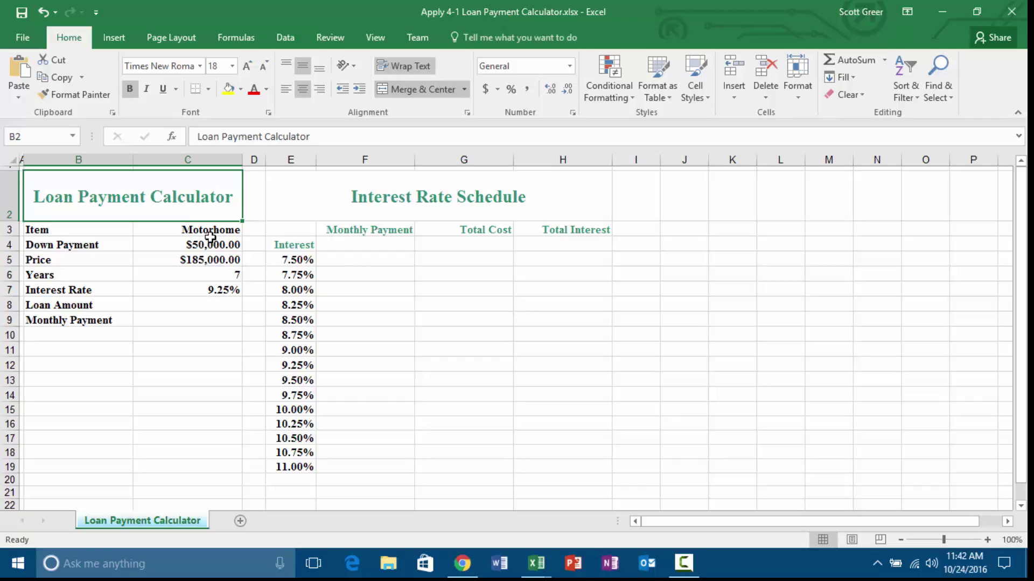
Create cell names for the range B4:C9 from the labels in its left column.
drag(54, 244, 140, 320)
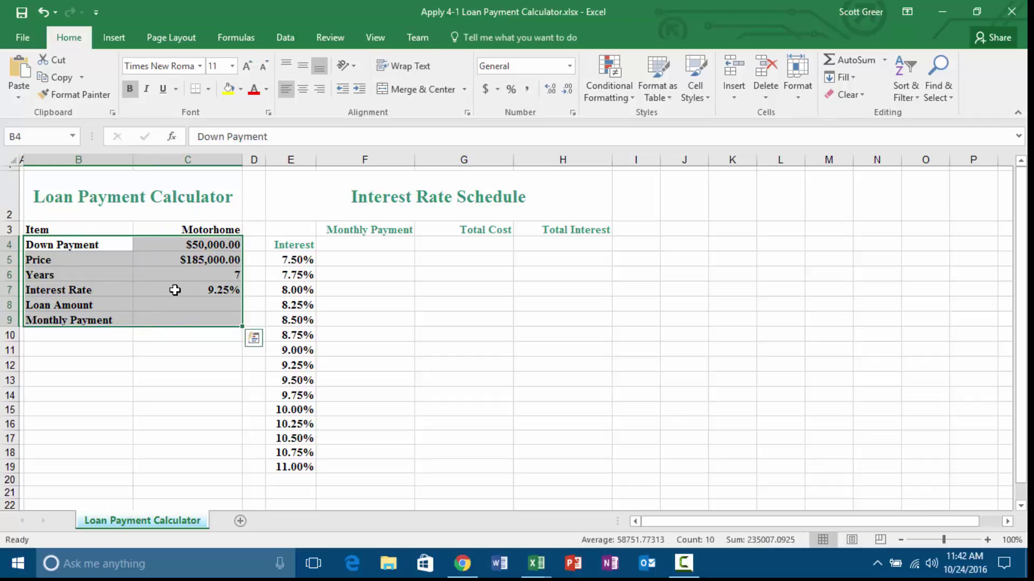
click(987, 540)
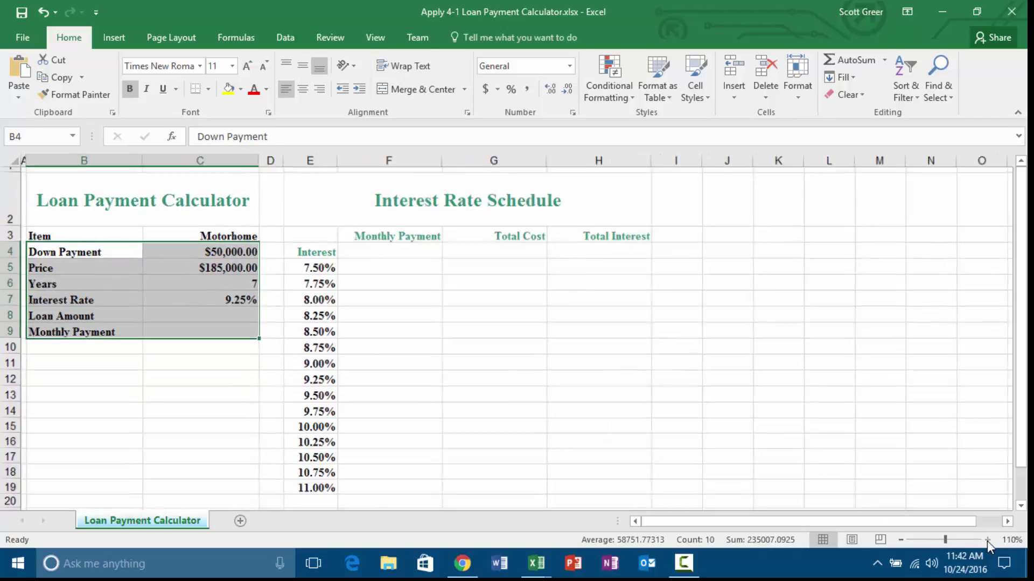
click(987, 540)
click(987, 540)
click(987, 540)
click(987, 540)
click(986, 540)
click(986, 541)
click(986, 541)
click(987, 541)
click(988, 541)
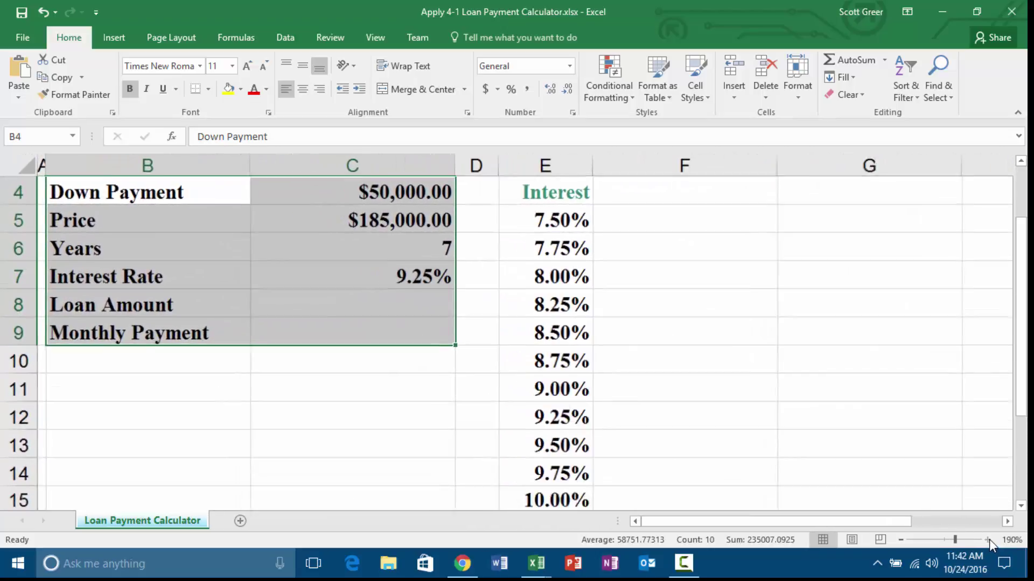
click(989, 540)
click(989, 540)
scroll(520, 426, up, 1)
scroll(517, 417, down, 1)
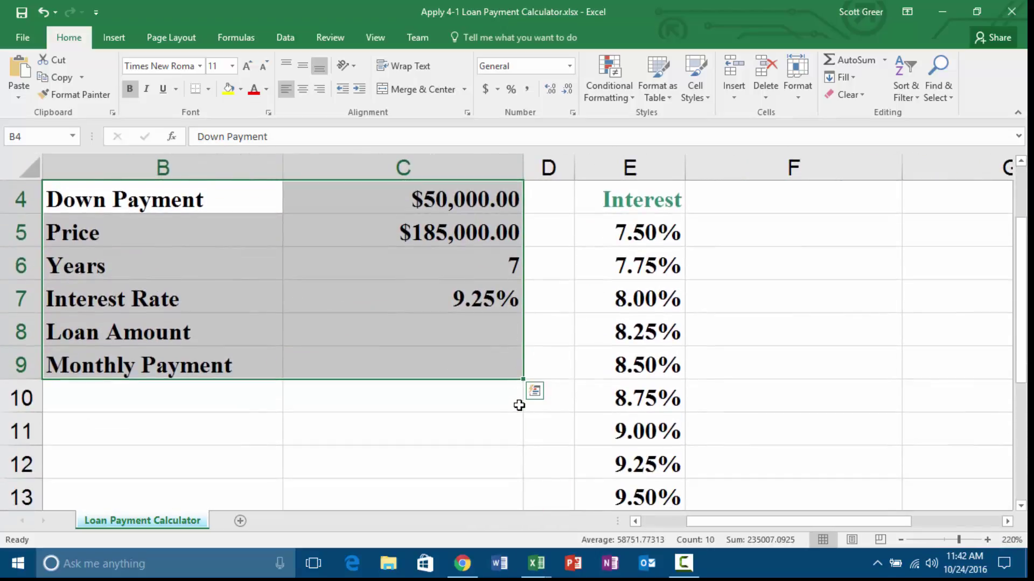
scroll(519, 404, up, 1)
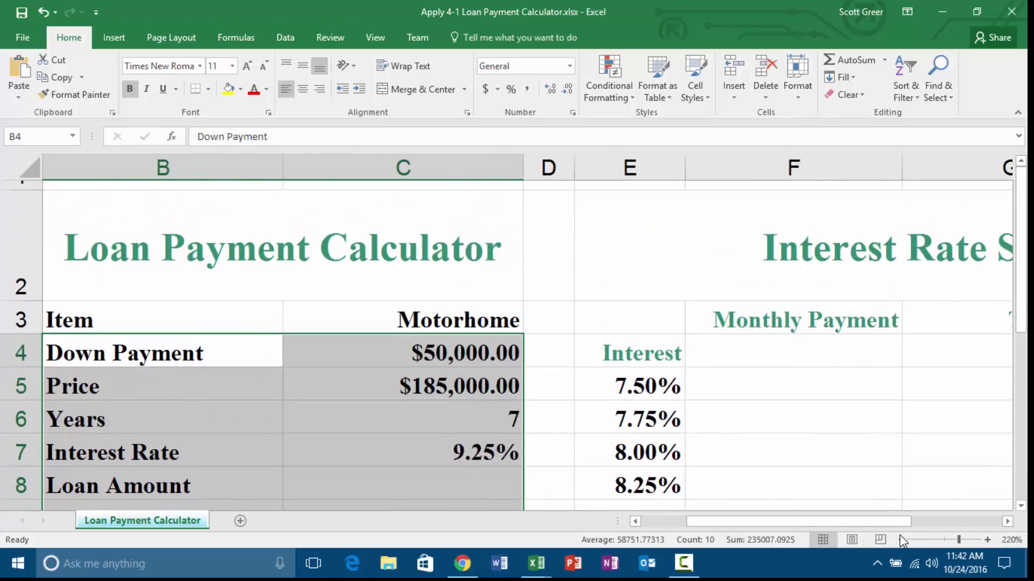
click(900, 539)
click(901, 539)
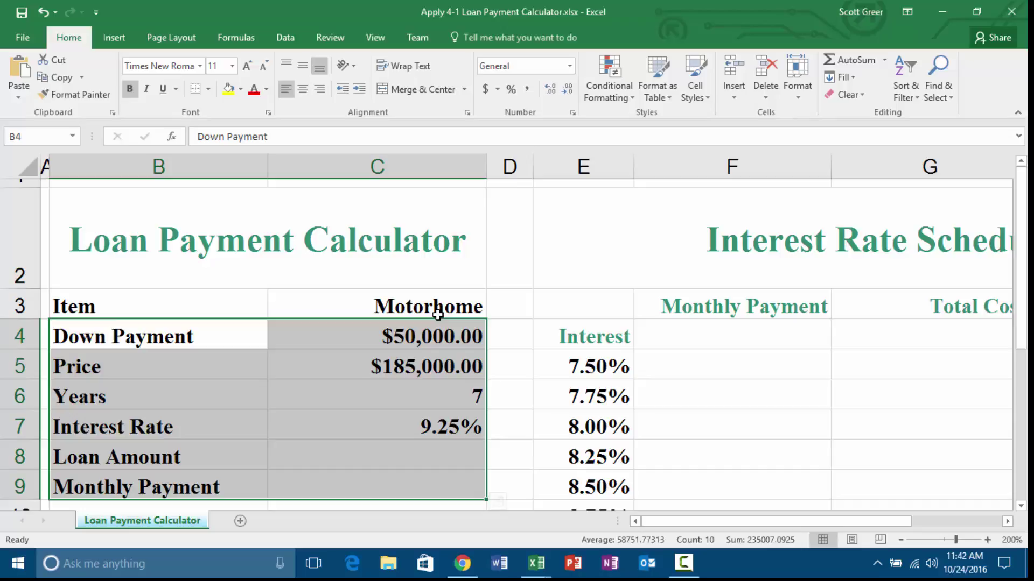
click(187, 36)
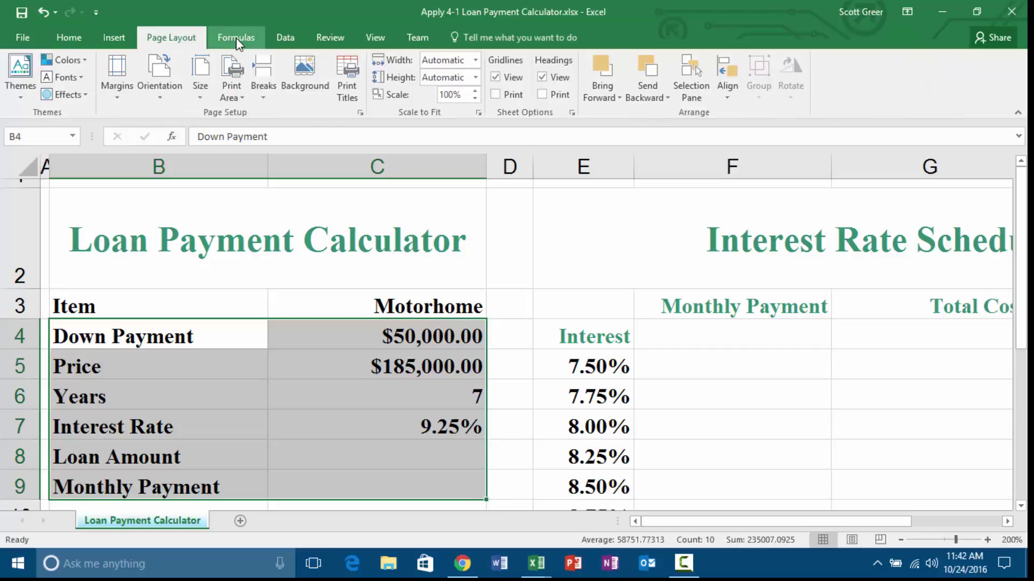
click(236, 38)
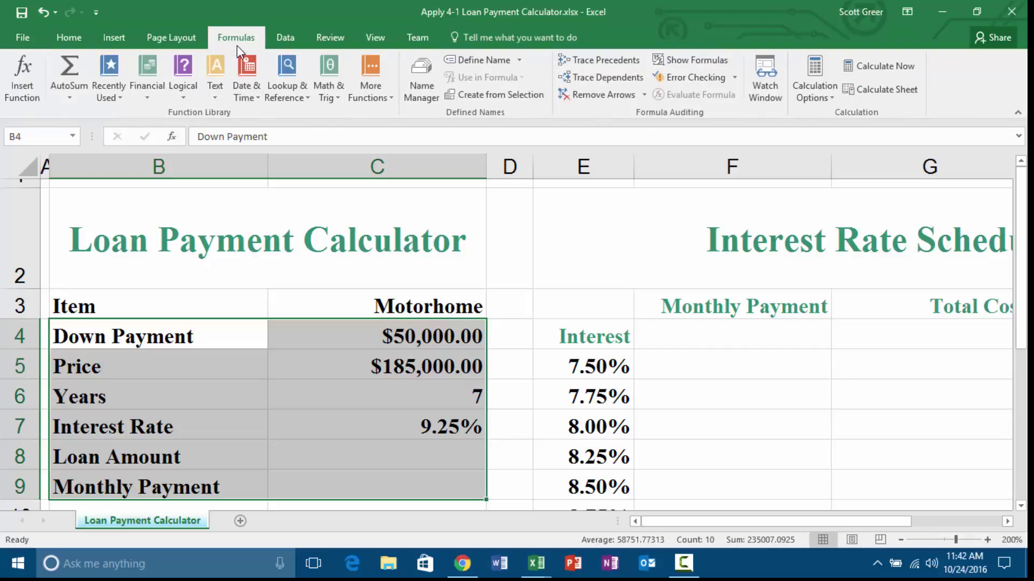
key(ctrl+q)
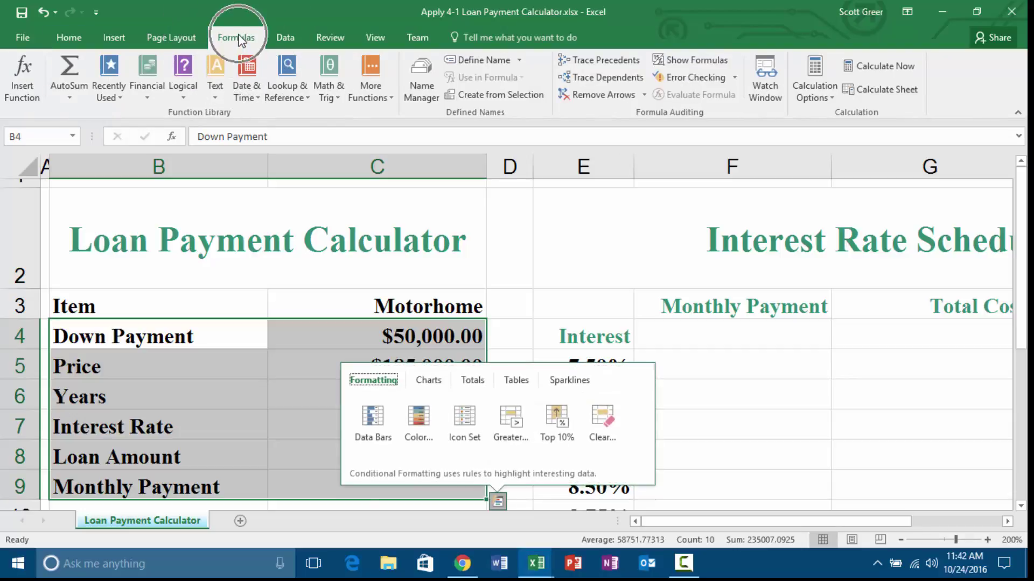
click(492, 97)
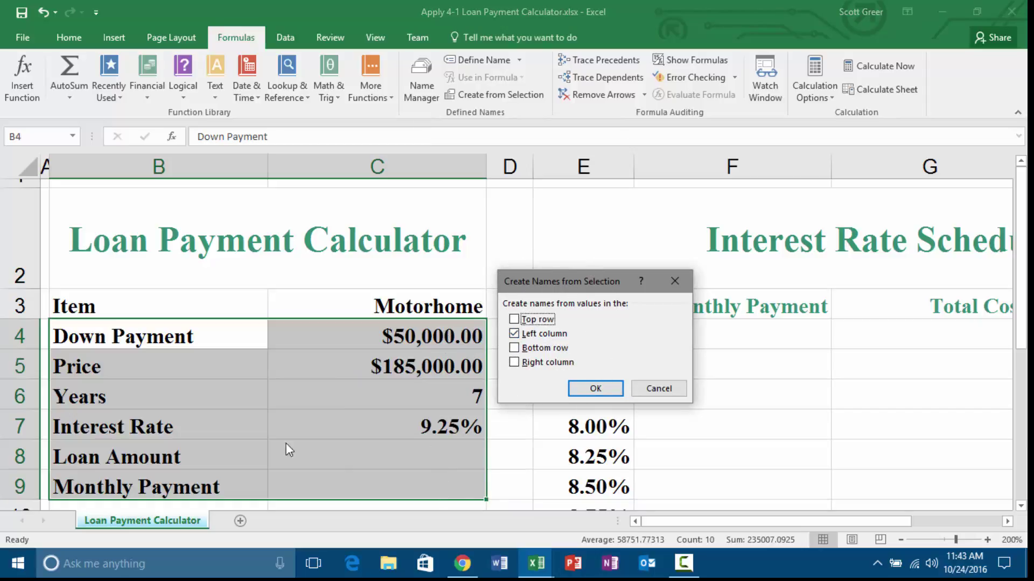
click(585, 390)
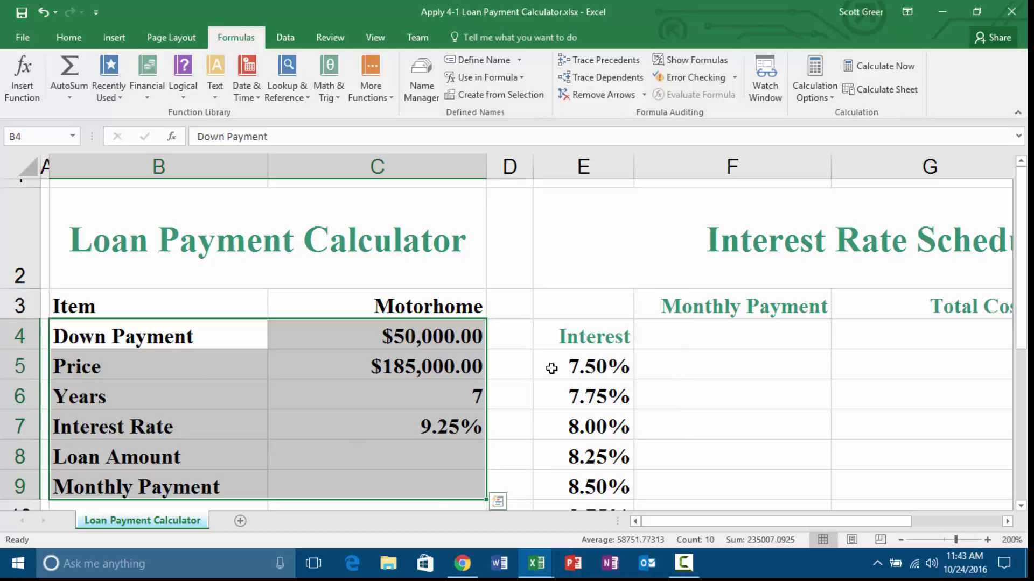
Check the names assigned to the Down Payment, Price and Years value cells.
click(409, 338)
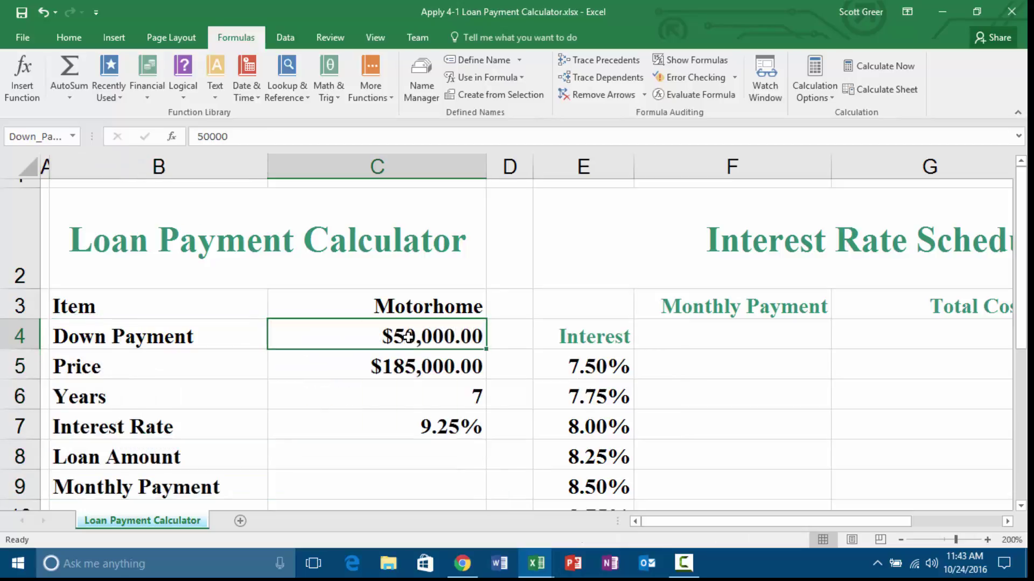
click(362, 364)
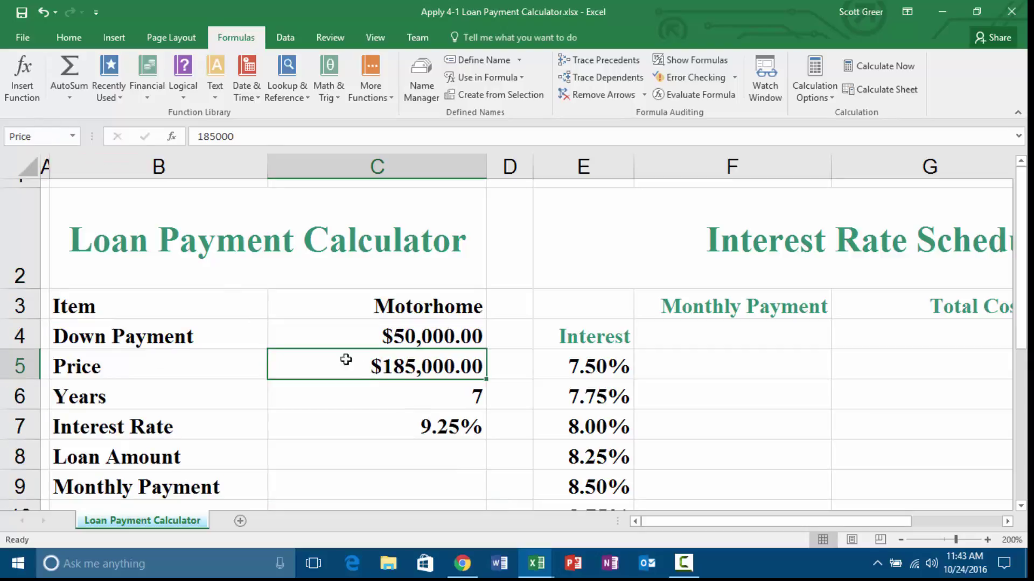
click(380, 392)
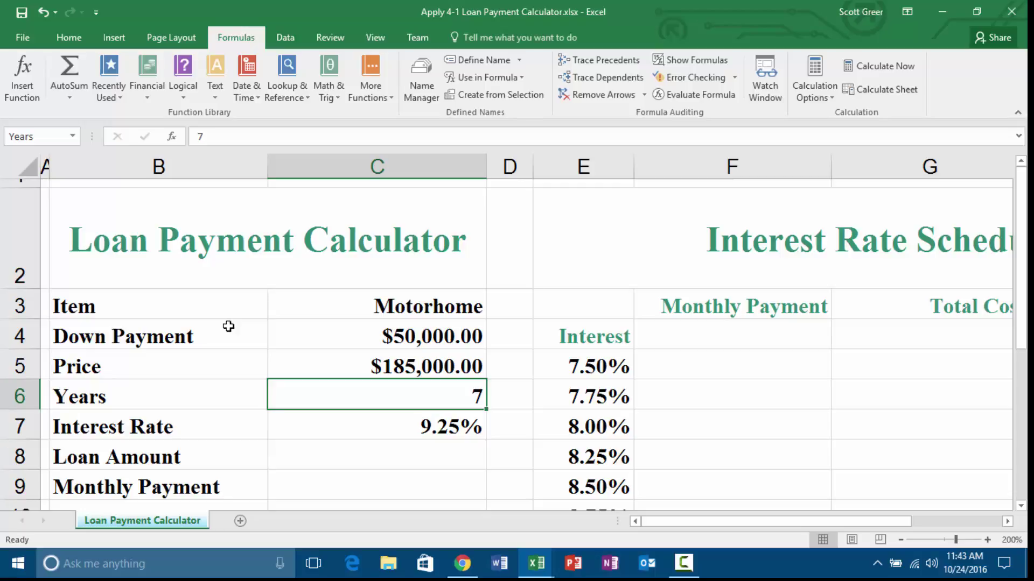
Enter the Loan Amount formula =Price-Down_Payment in cell C8.
click(354, 462)
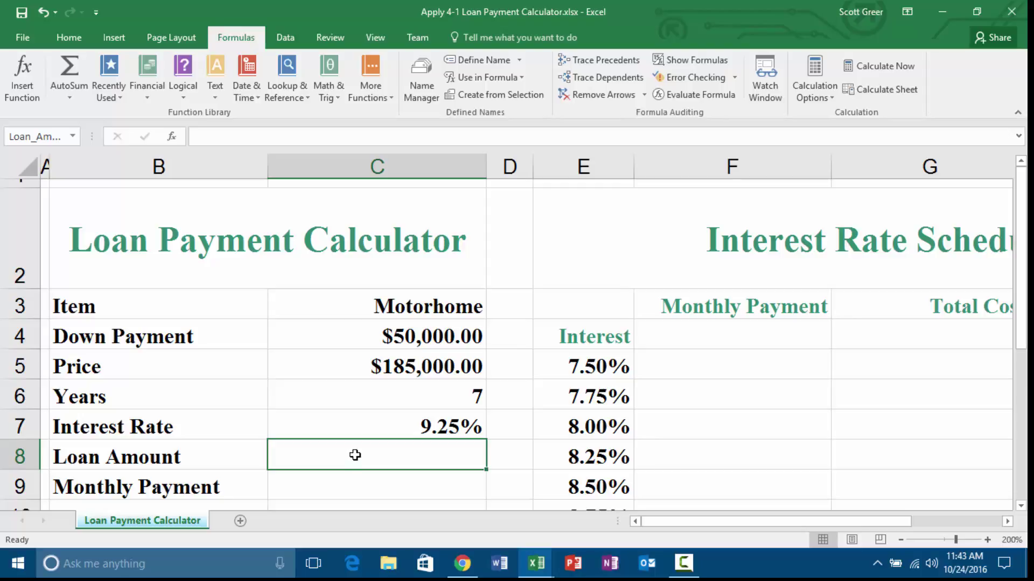
text(=Price)
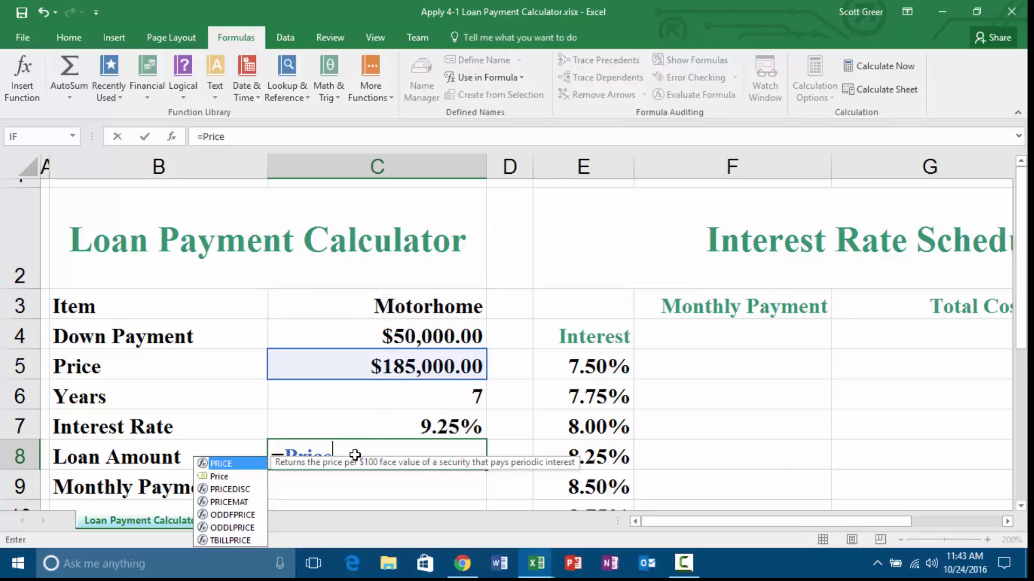
text(-Down)
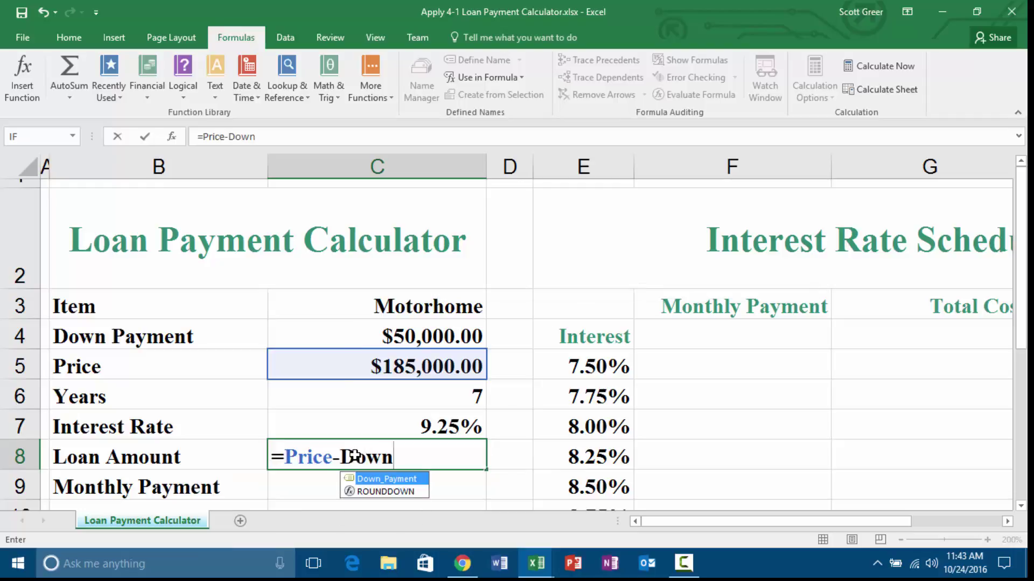
double_click(399, 482)
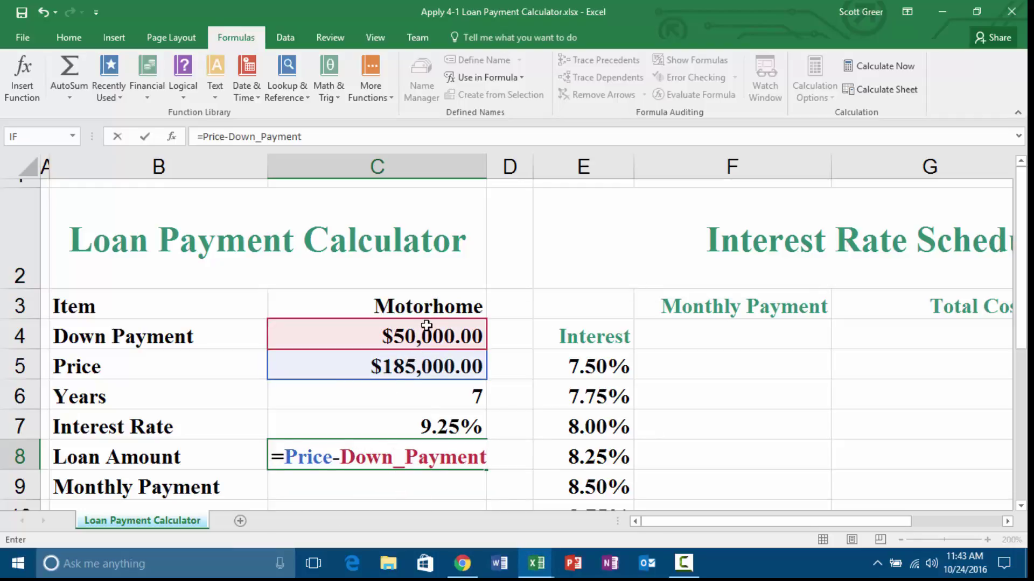
key(Return)
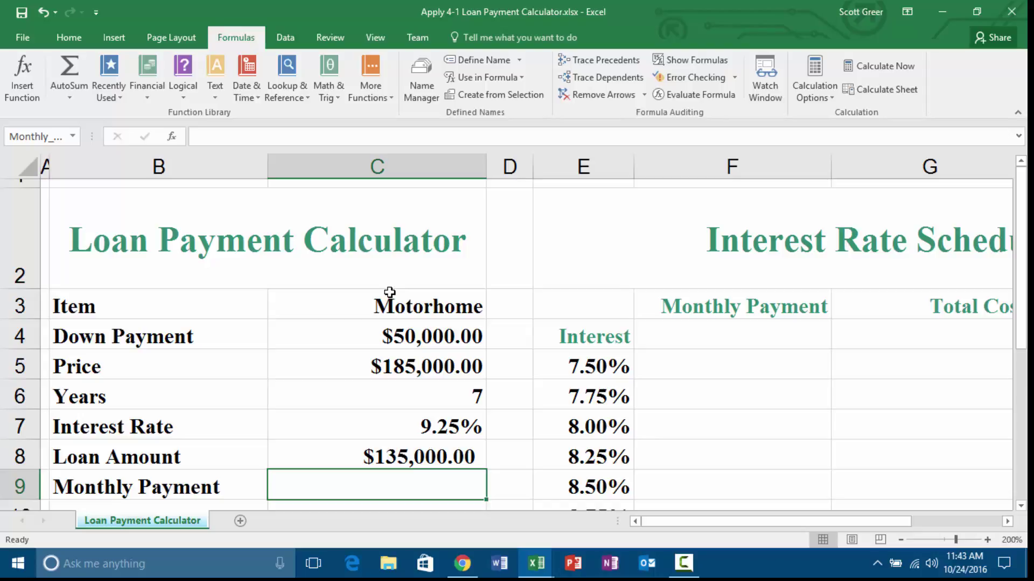
Enter the Monthly Payment formula =-PMT(Interest_Rate/12,12*Years,Loan_Amount) in cell C9.
text(=-P)
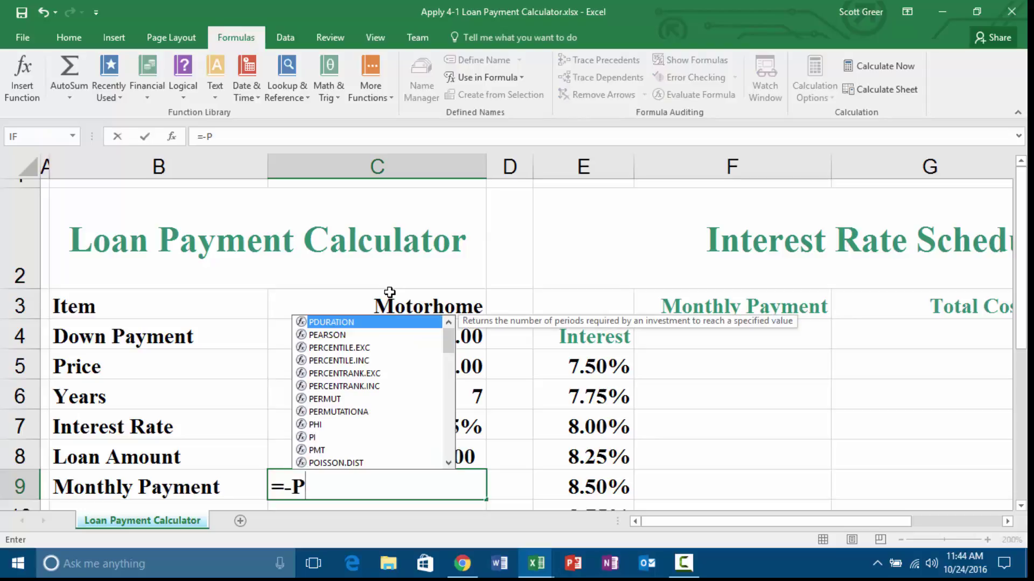
text(MT()
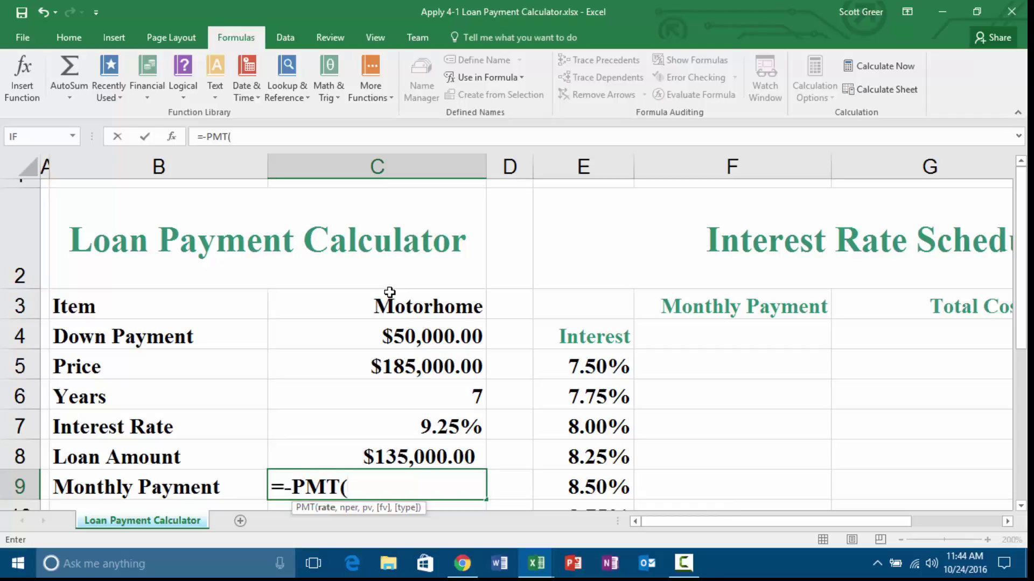
click(406, 417)
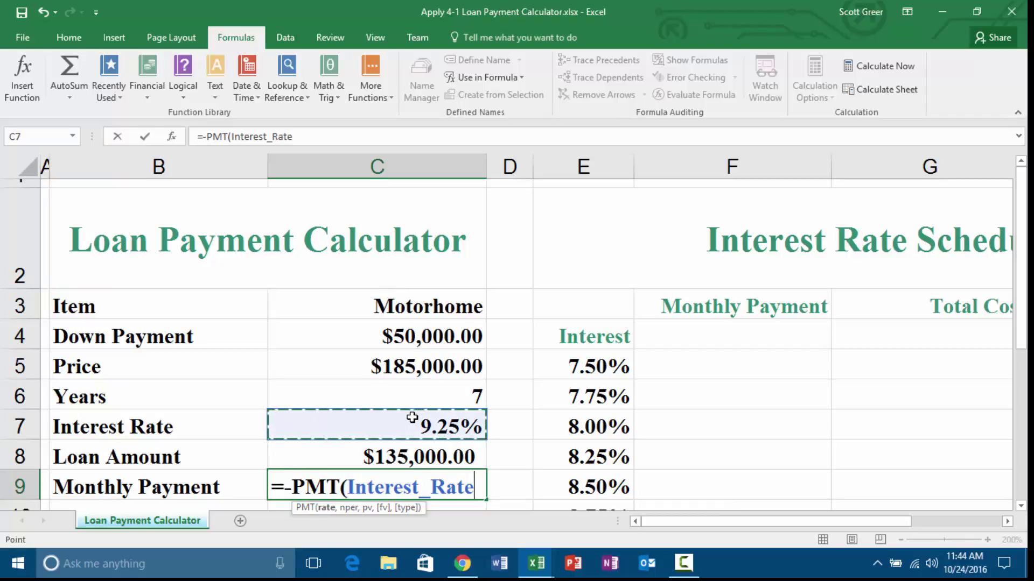
text(/12)
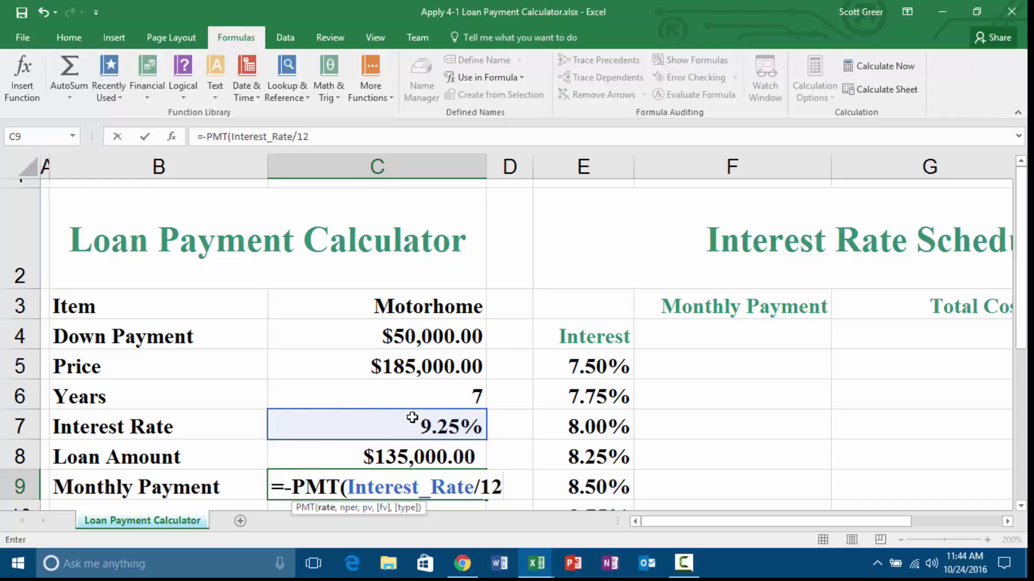
text(,)
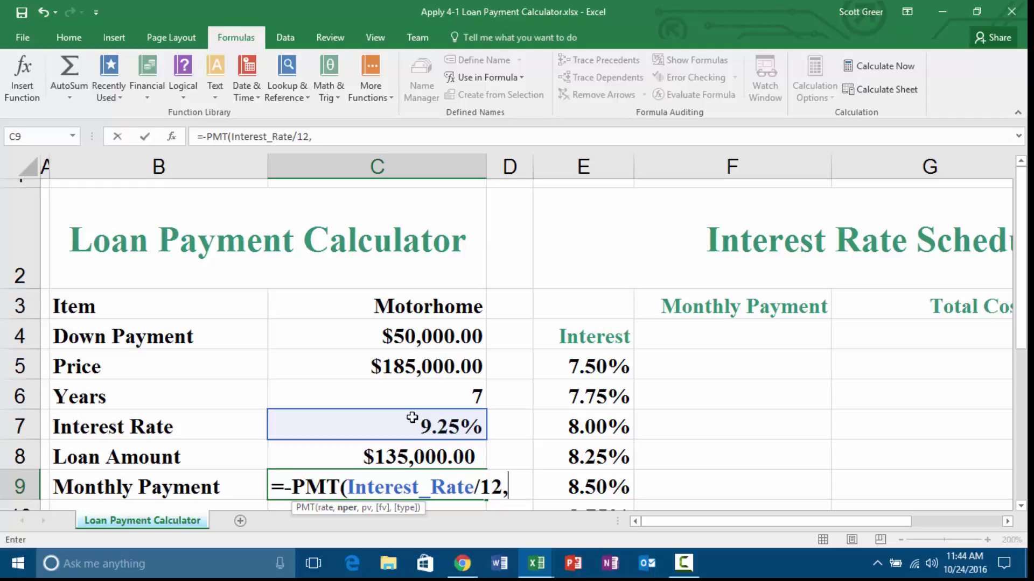
text(12*)
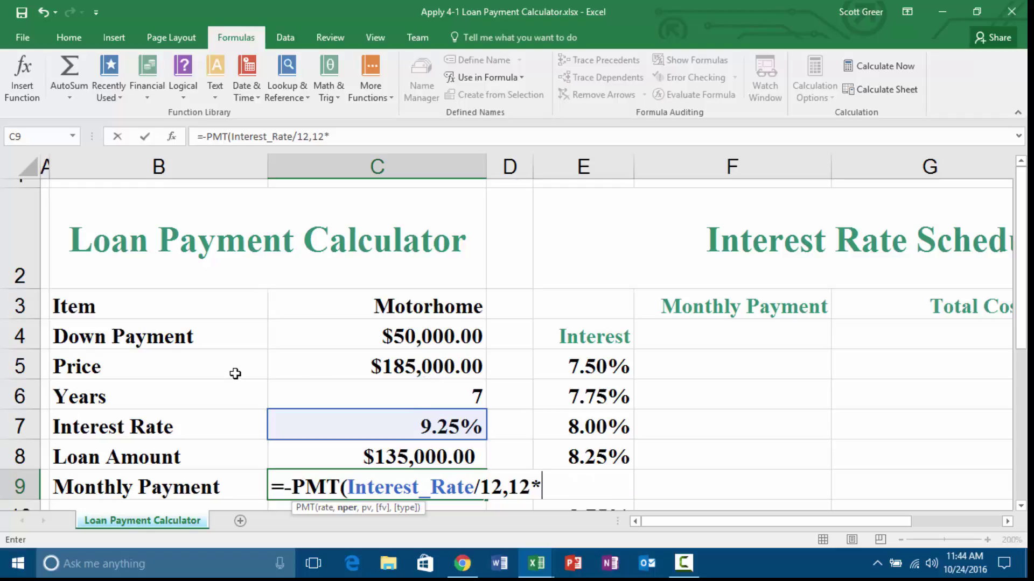
click(312, 392)
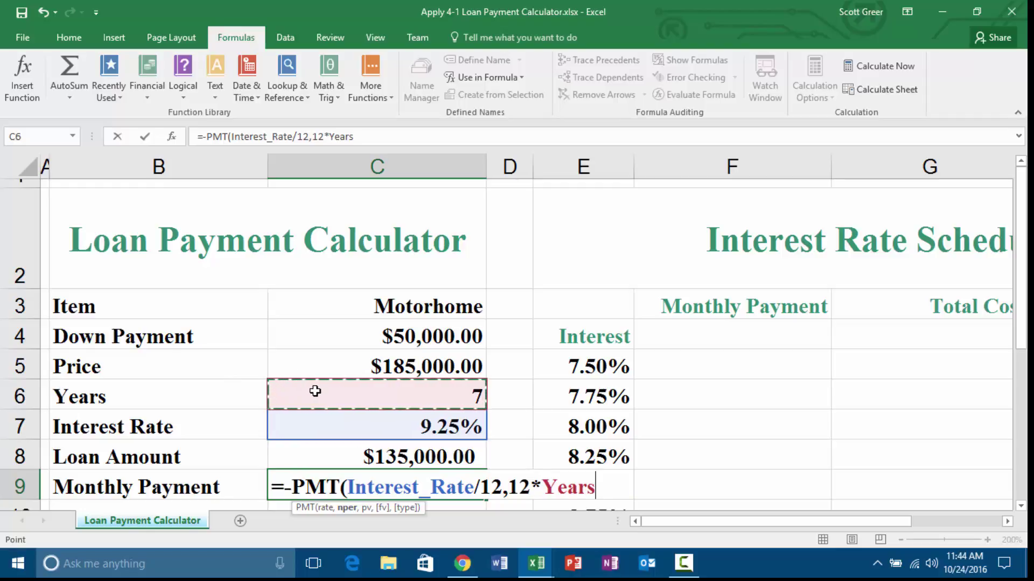
text(,)
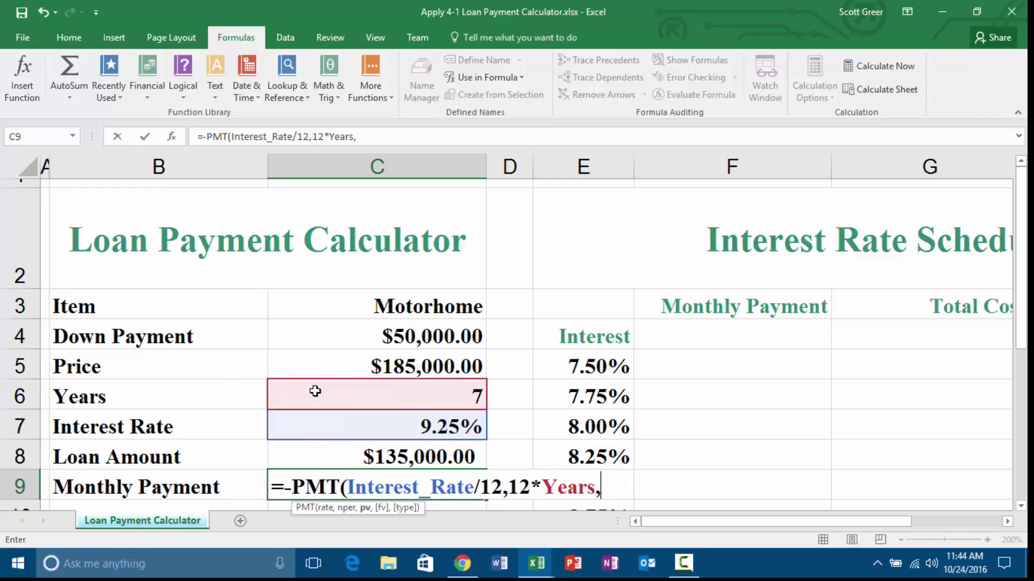
click(393, 455)
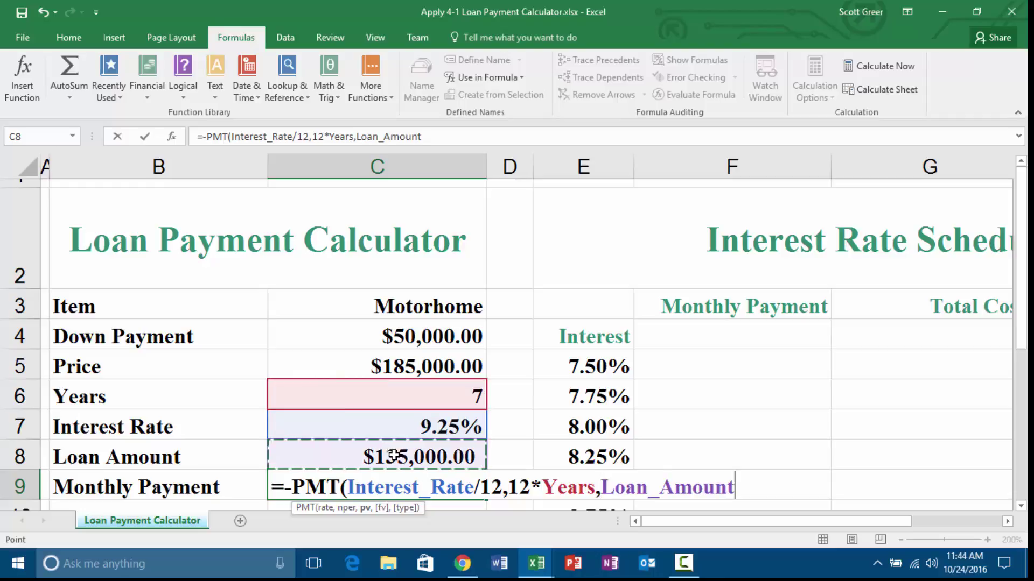
text())
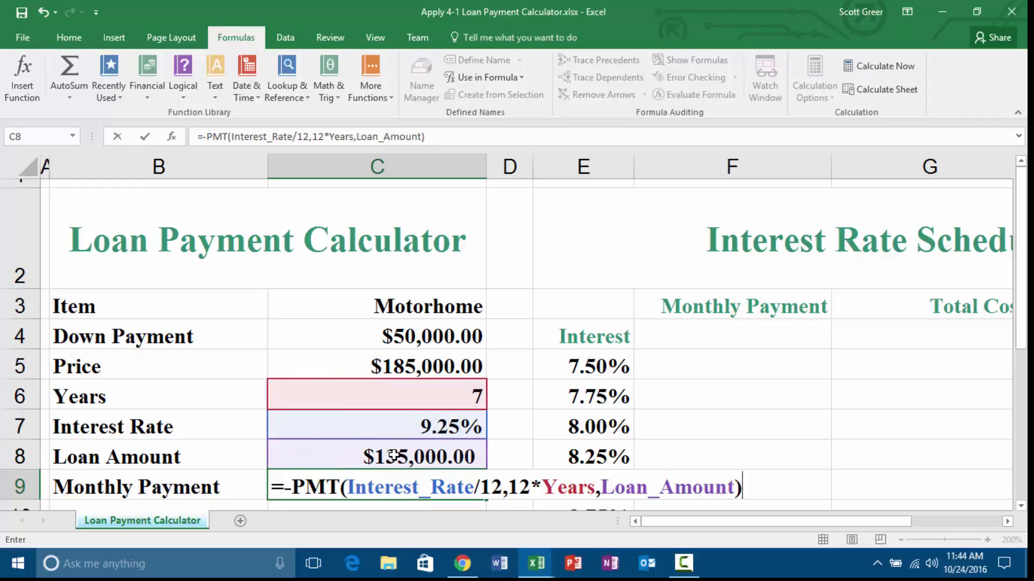
key(Return)
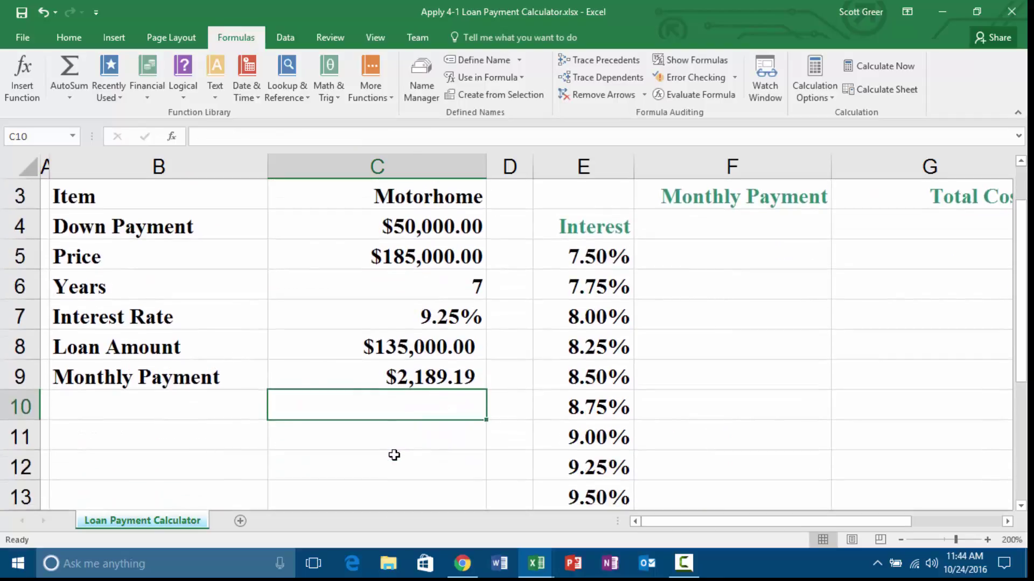
Enter the formula =Monthly_Payment in cell F4 of the Interest Rate Schedule.
click(901, 539)
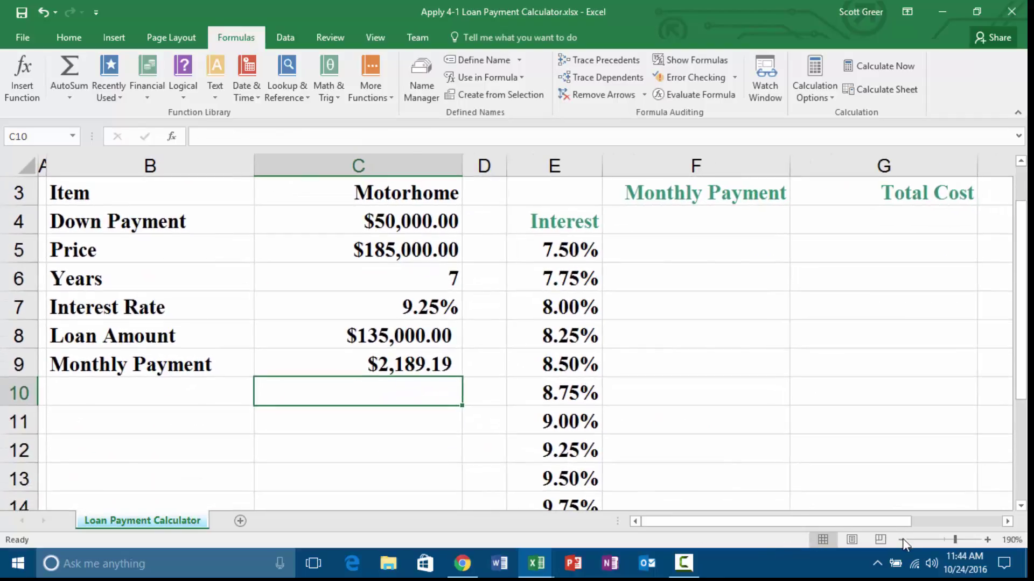
click(901, 539)
scroll(788, 441, up, 1)
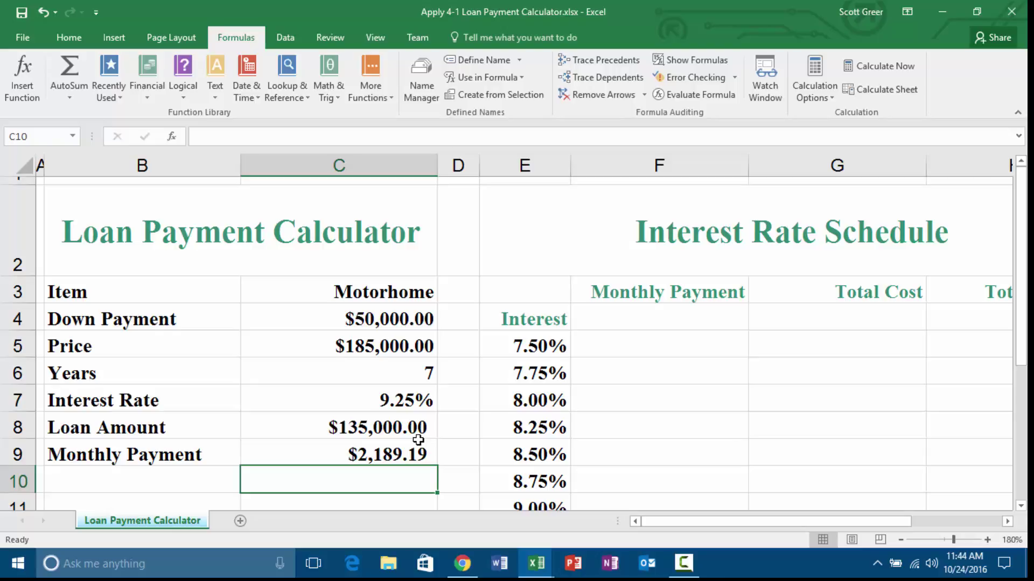
key(Right)
key(Right)
key(Right)
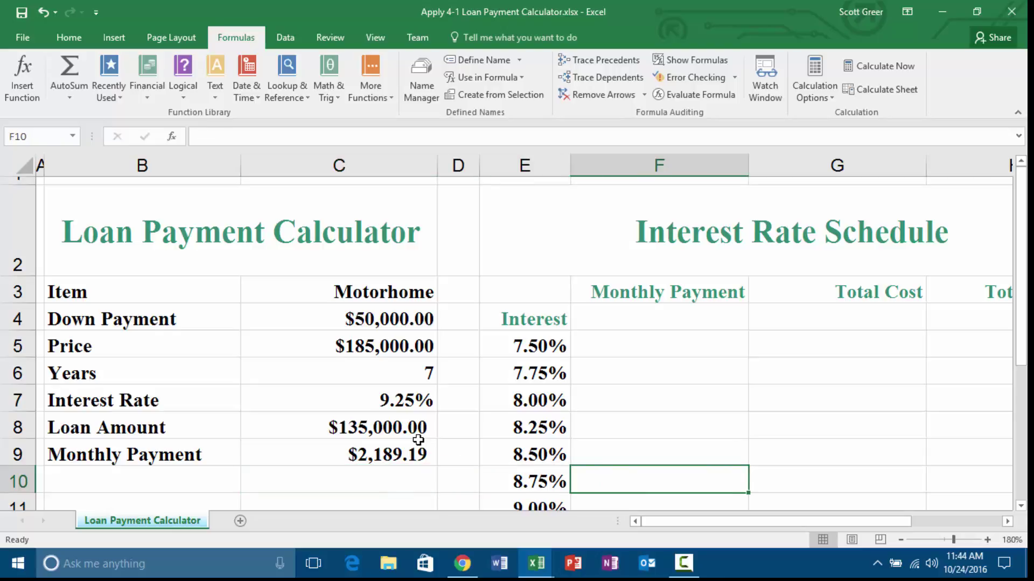
key(Up)
key(Up)
key(Up)
key(Up)
key(Up)
key(Up)
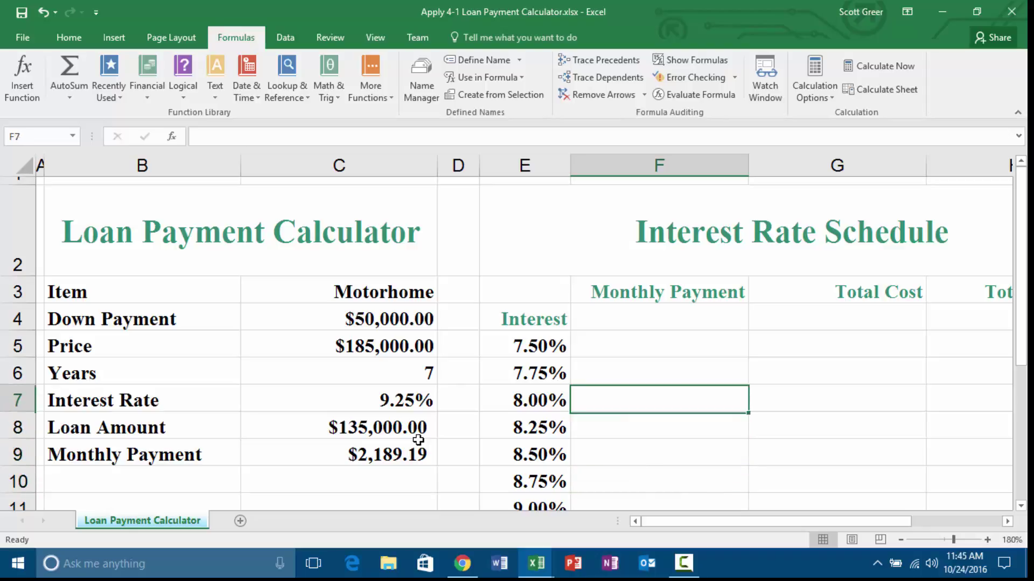
text(=)
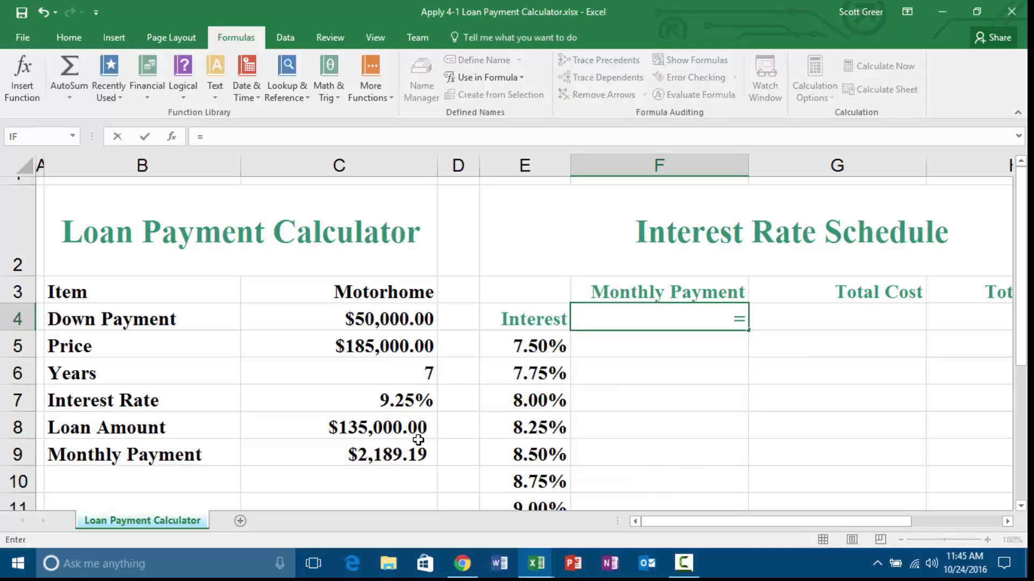
click(320, 453)
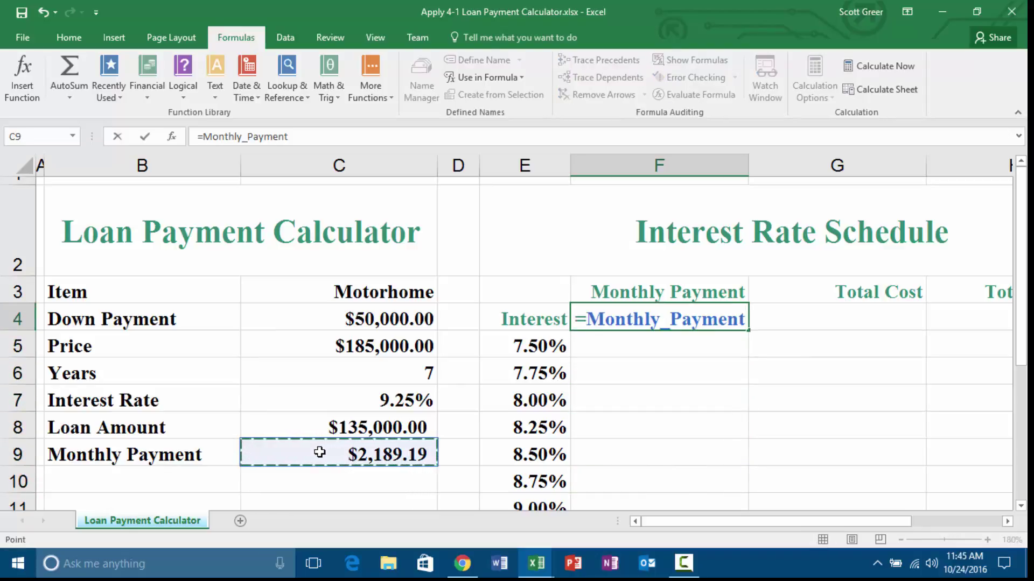
key(Tab)
Enter the Total Cost formula =12*Monthly_Payment*Years+Down_Payment in cell G4.
text(=)
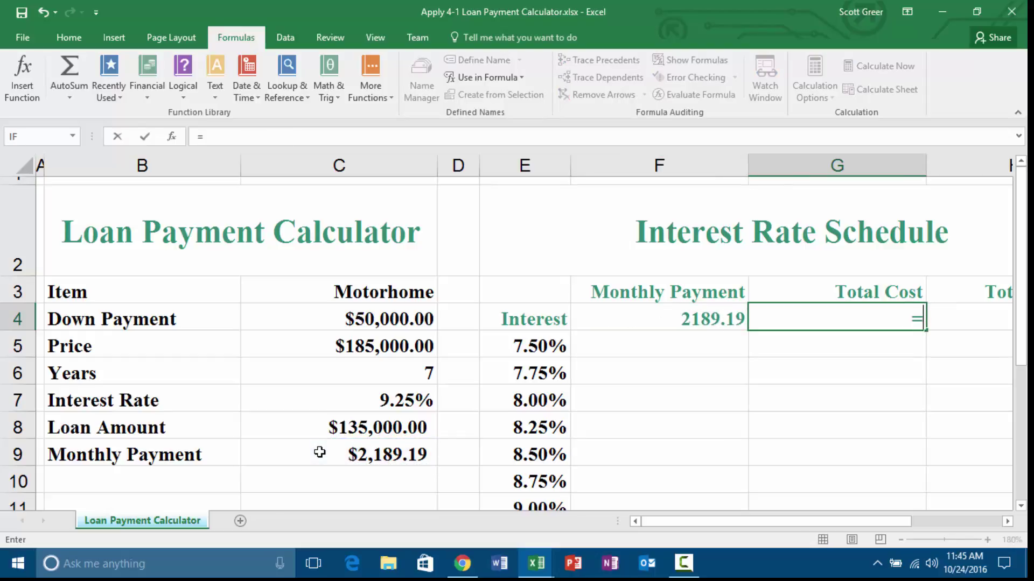
text(12)
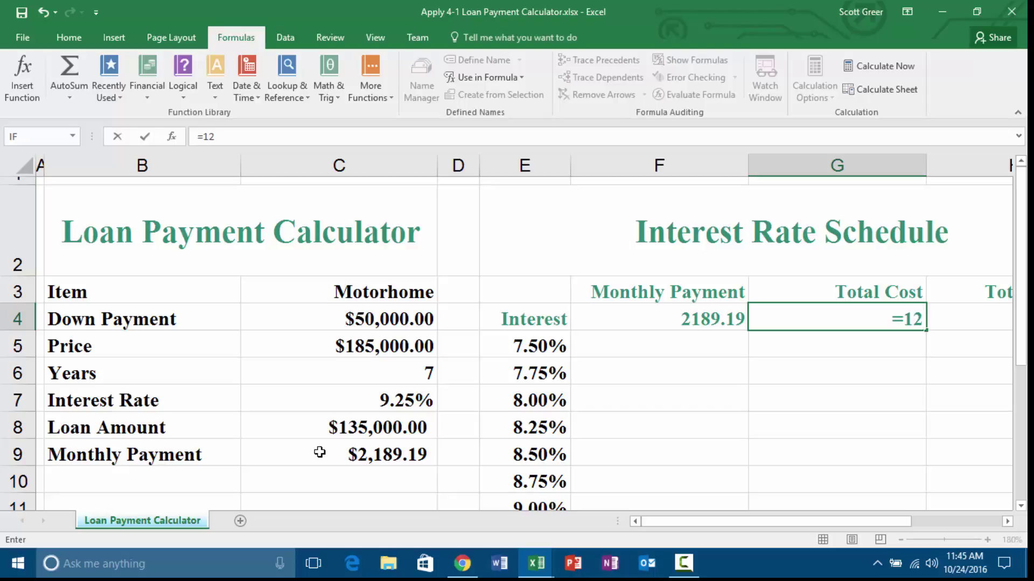
text(*)
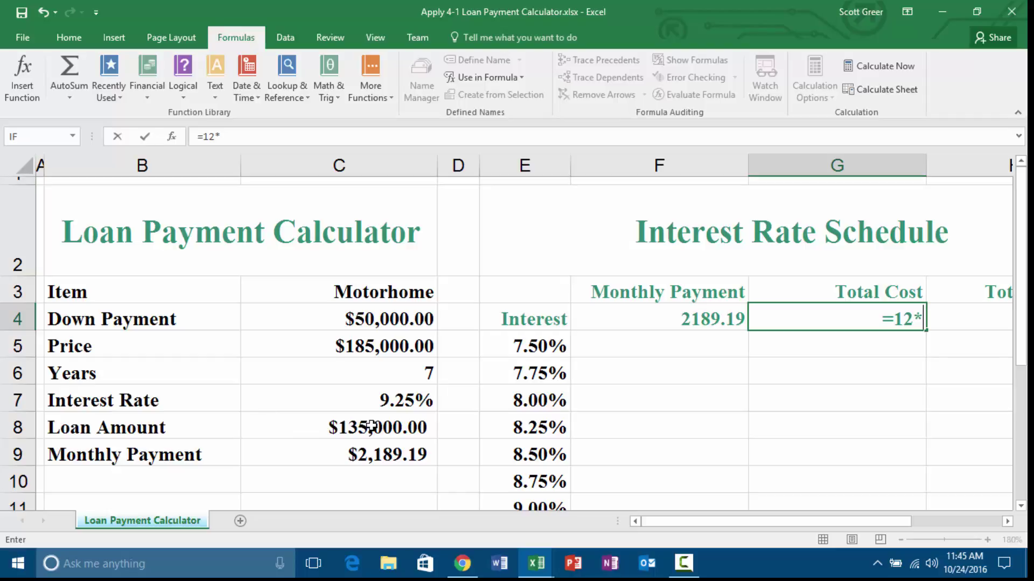
click(376, 454)
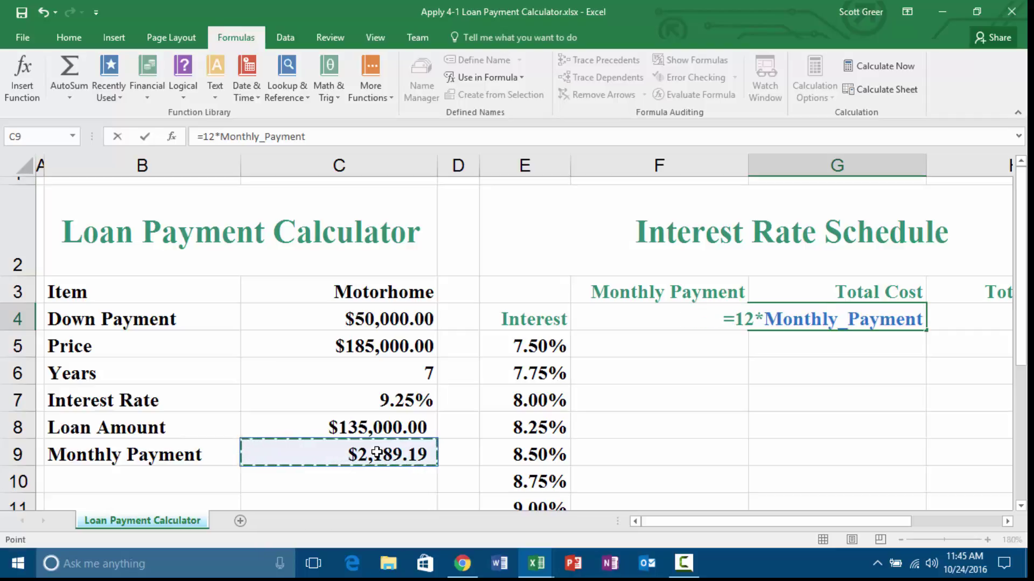
text(*)
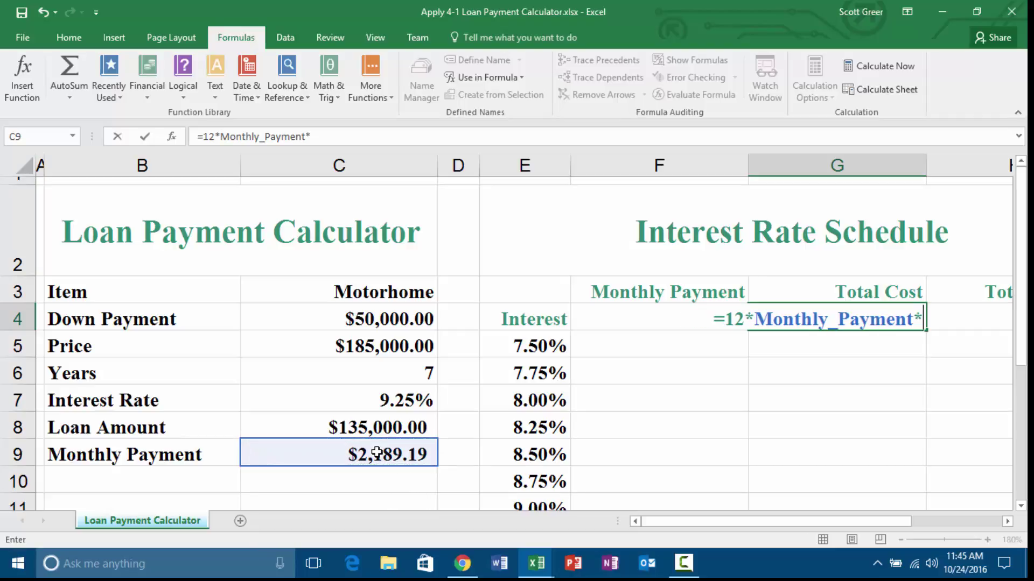
click(406, 370)
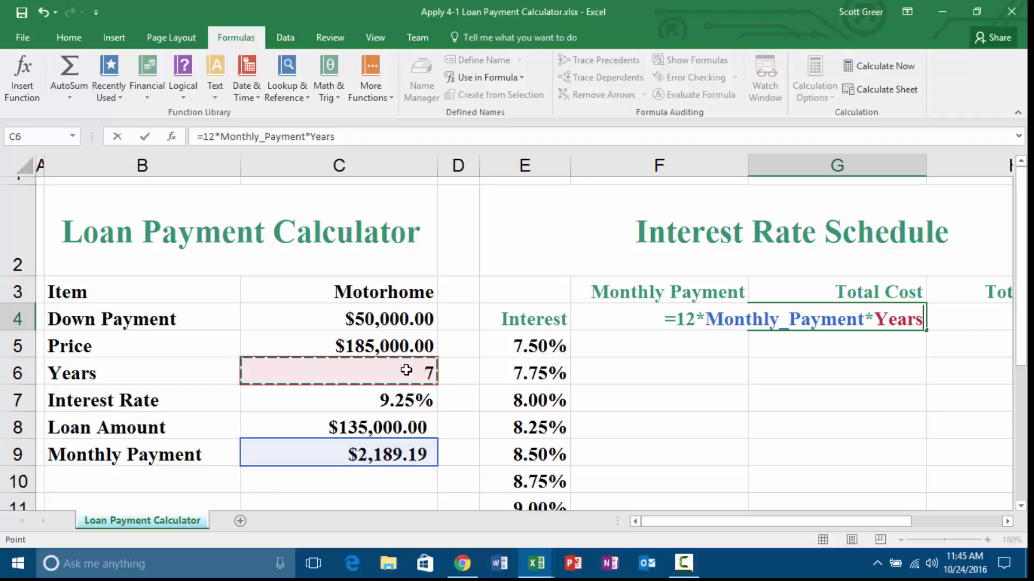
text(+)
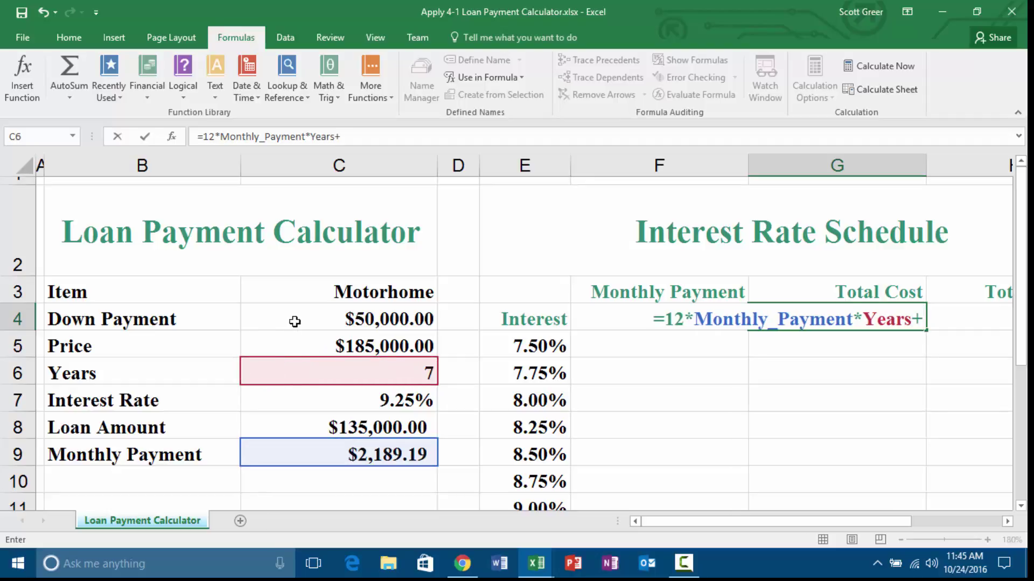
click(313, 324)
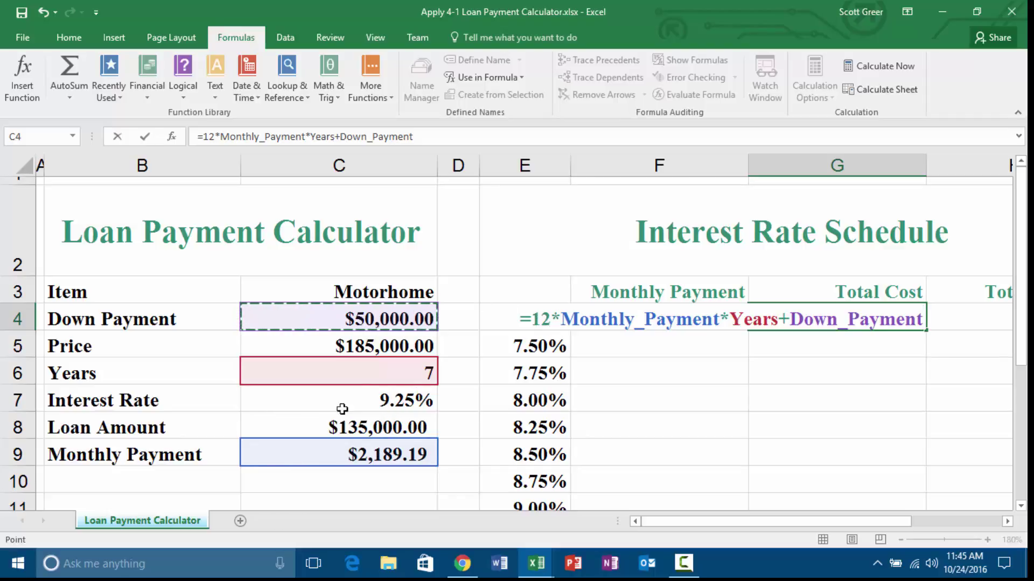
key(Return)
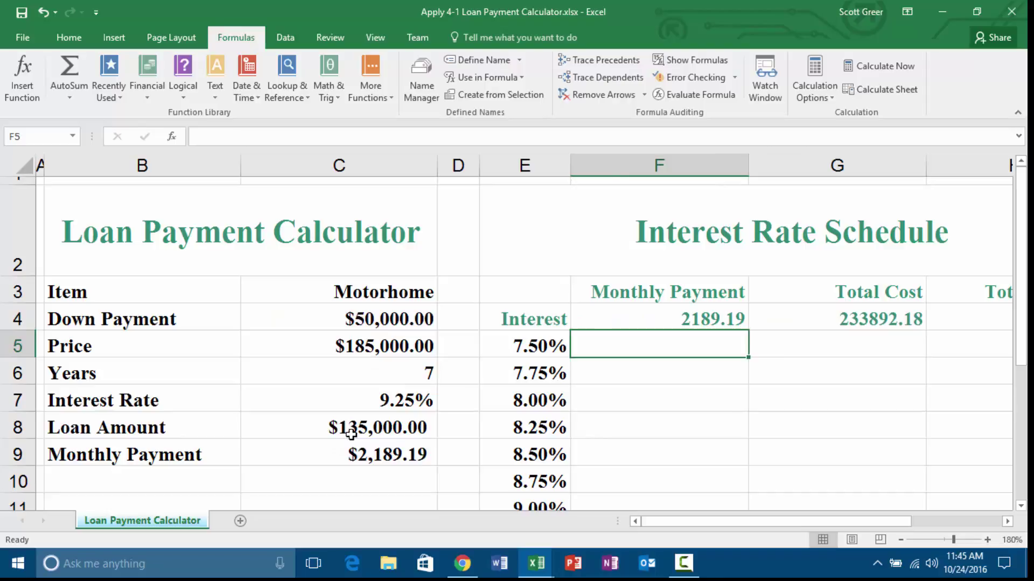
Enter the Total Interest formula =G4-Price in cell H4 of the Interest Rate Schedule.
key(Up)
key(Right)
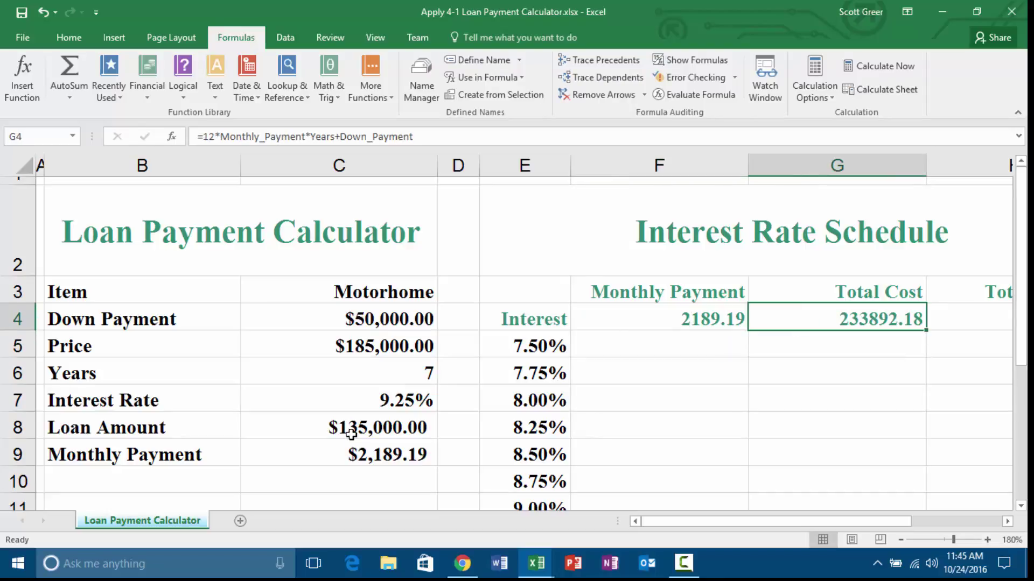
key(Left)
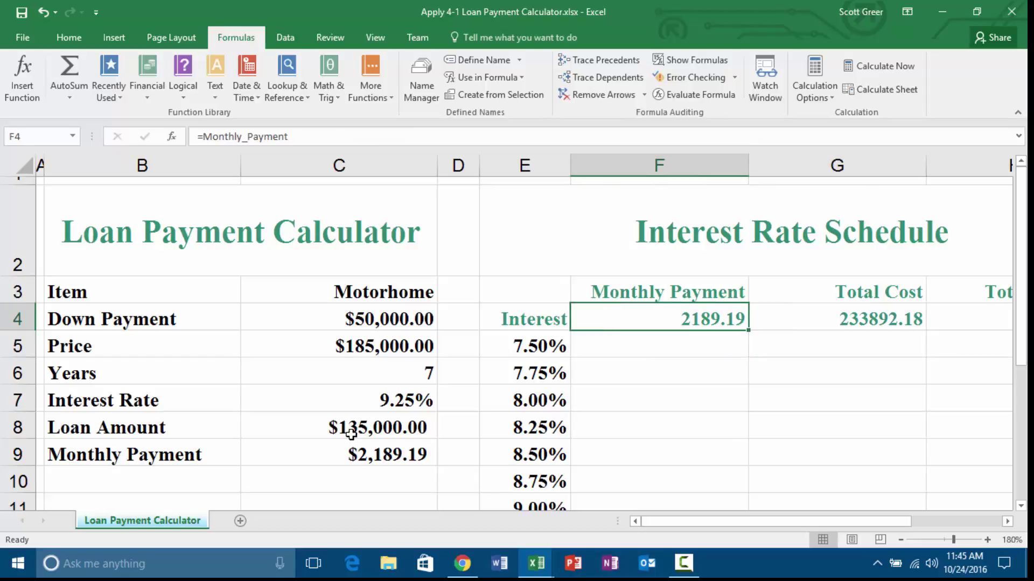
key(Right)
key(Right)
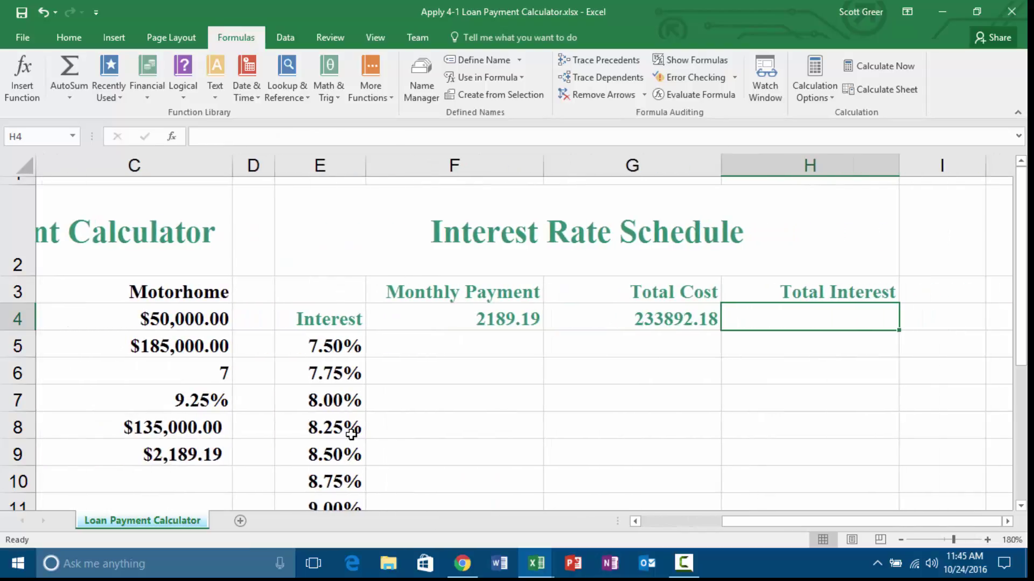
text(=)
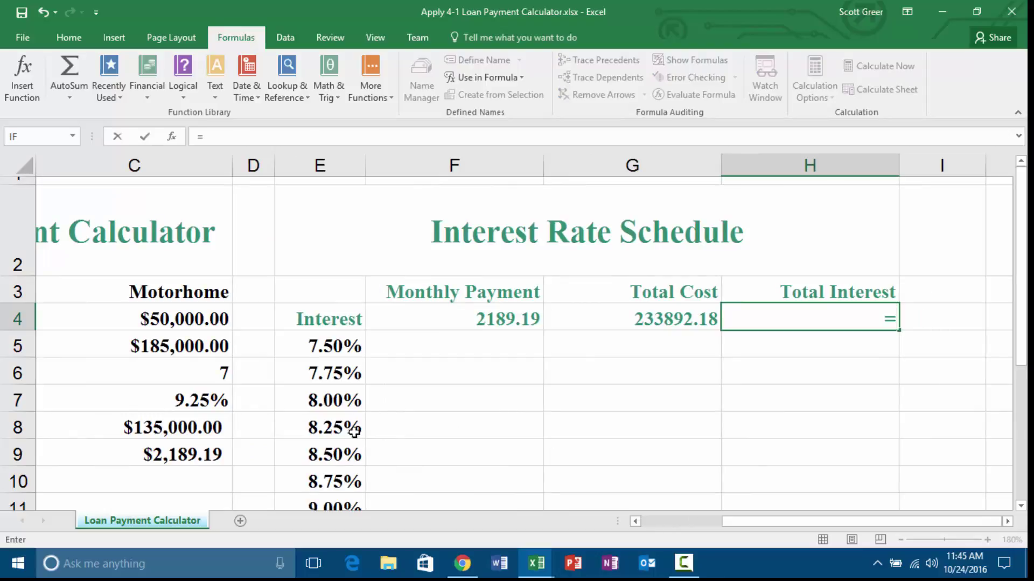
click(661, 314)
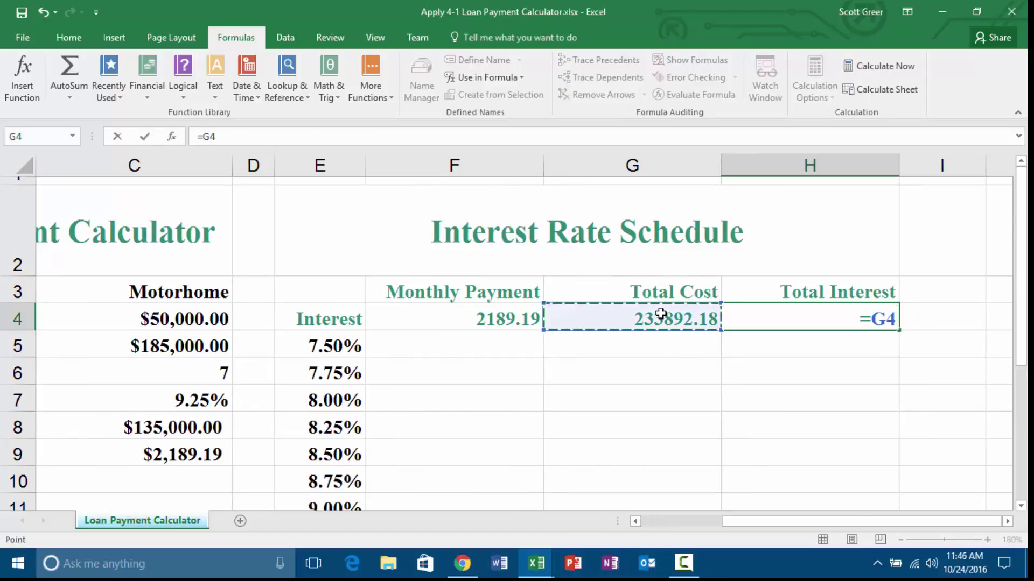
text(-)
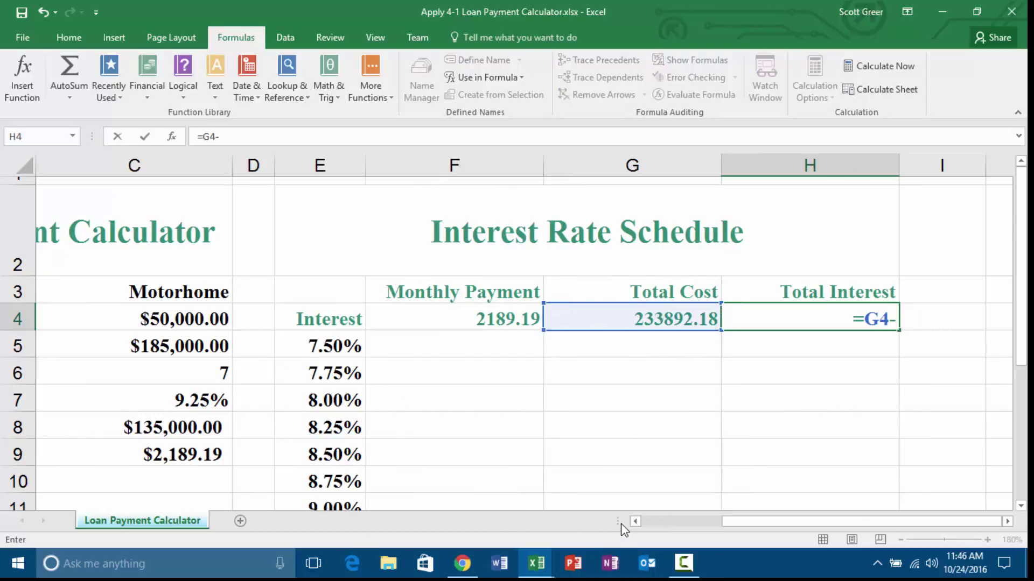
click(635, 521)
click(349, 350)
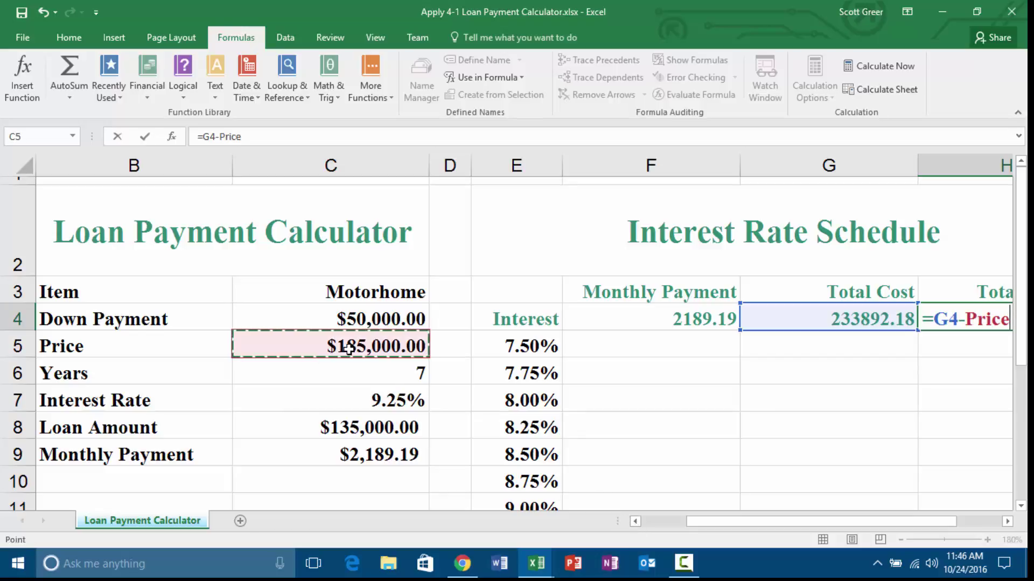
key(Return)
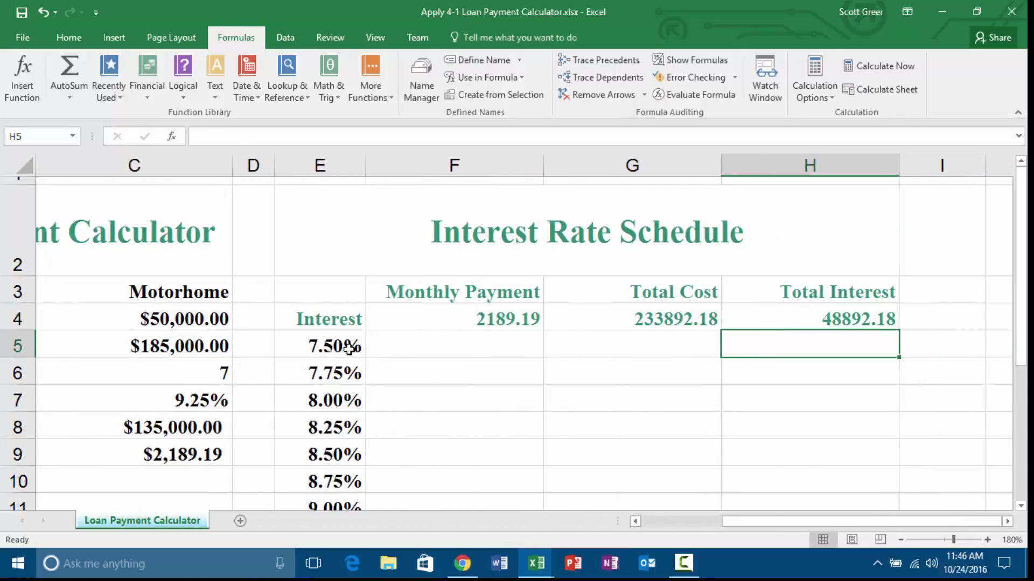
key(Up)
key(Left)
key(Left)
key(Left)
key(Left)
key(Left)
key(Left)
key(Left)
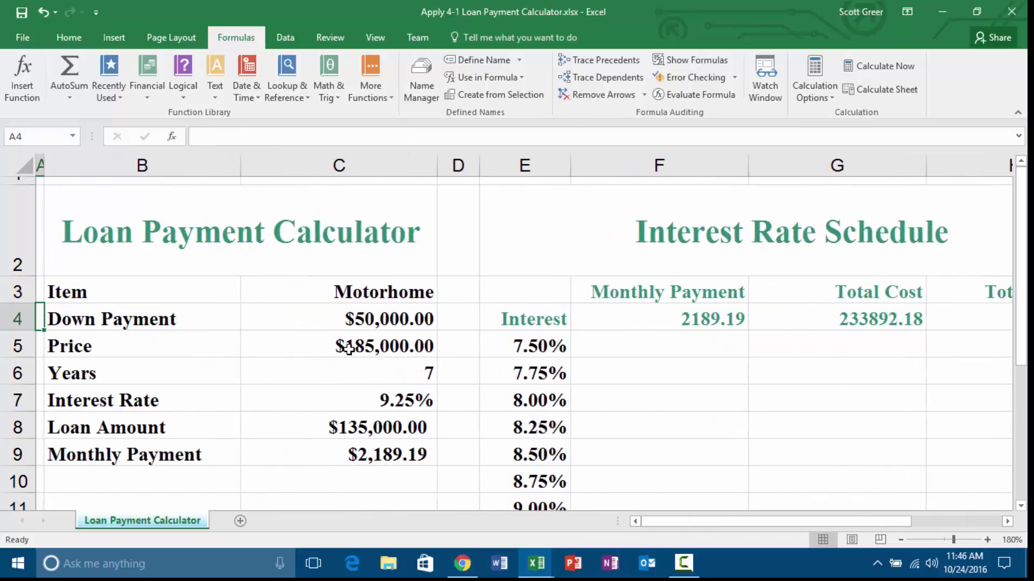
click(683, 564)
click(955, 498)
Create a what-if data table over E4:H19 of the Interest Rate Schedule, using the Interest Rate cell $C$7 as column input cell.
click(542, 349)
click(533, 317)
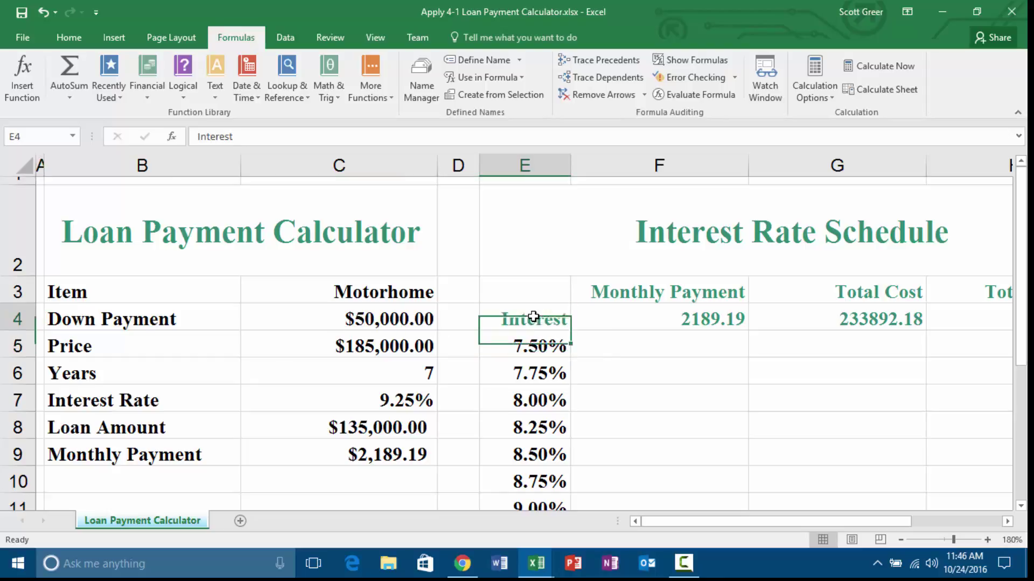
drag(533, 316, 787, 435)
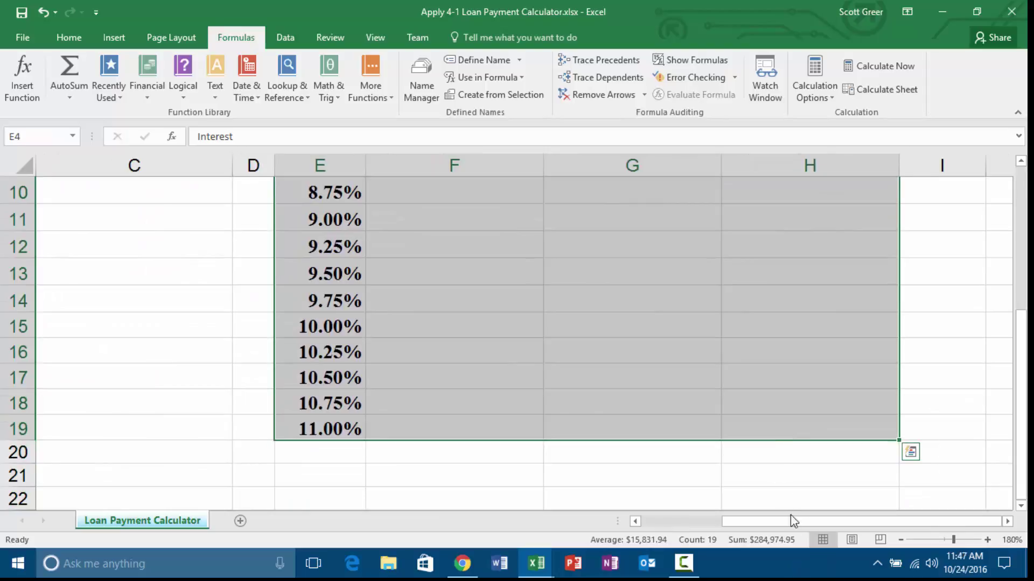
click(900, 539)
click(900, 539)
click(899, 538)
click(900, 538)
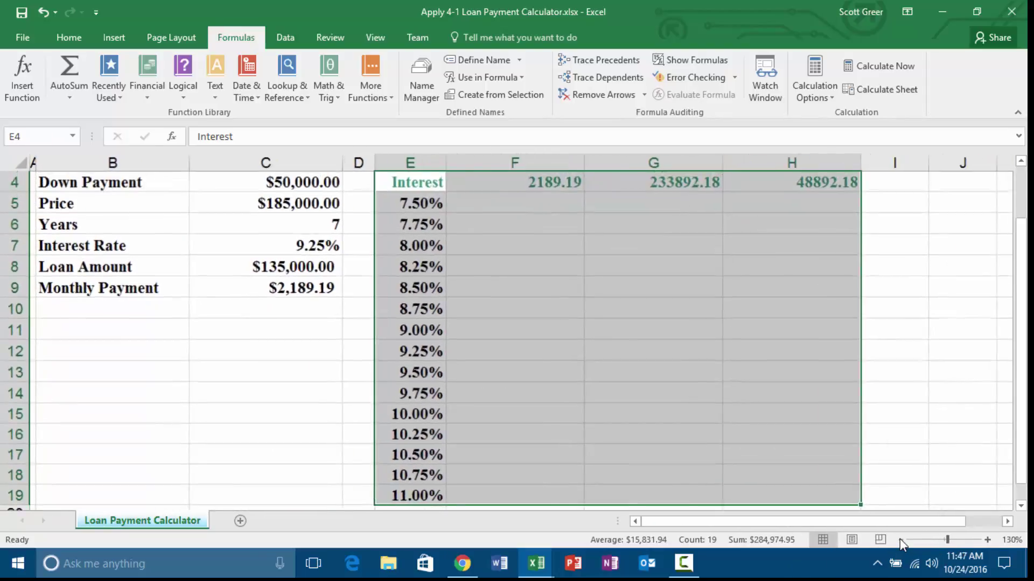
click(899, 538)
click(900, 539)
scroll(710, 430, up, 2)
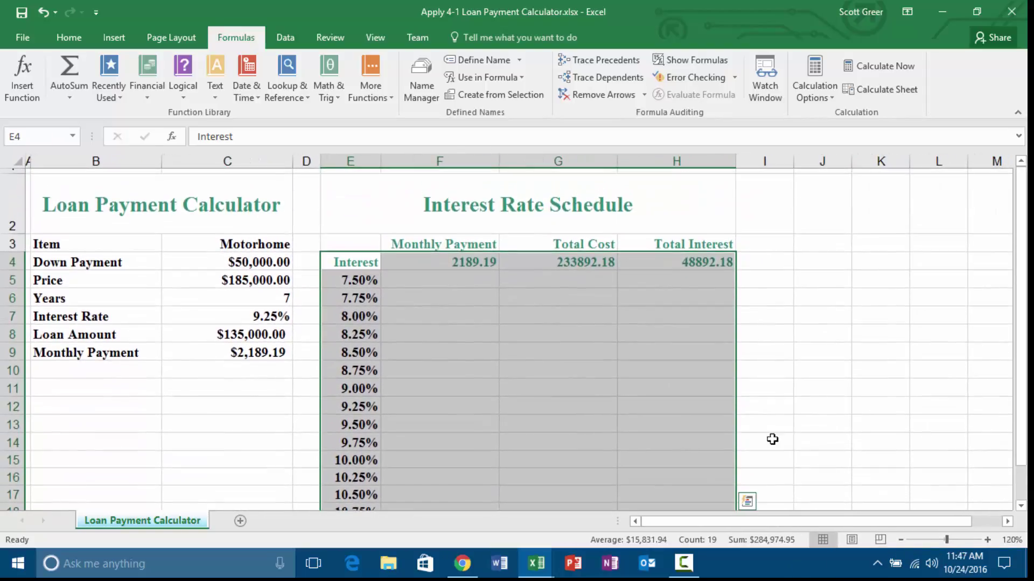
click(900, 540)
click(900, 540)
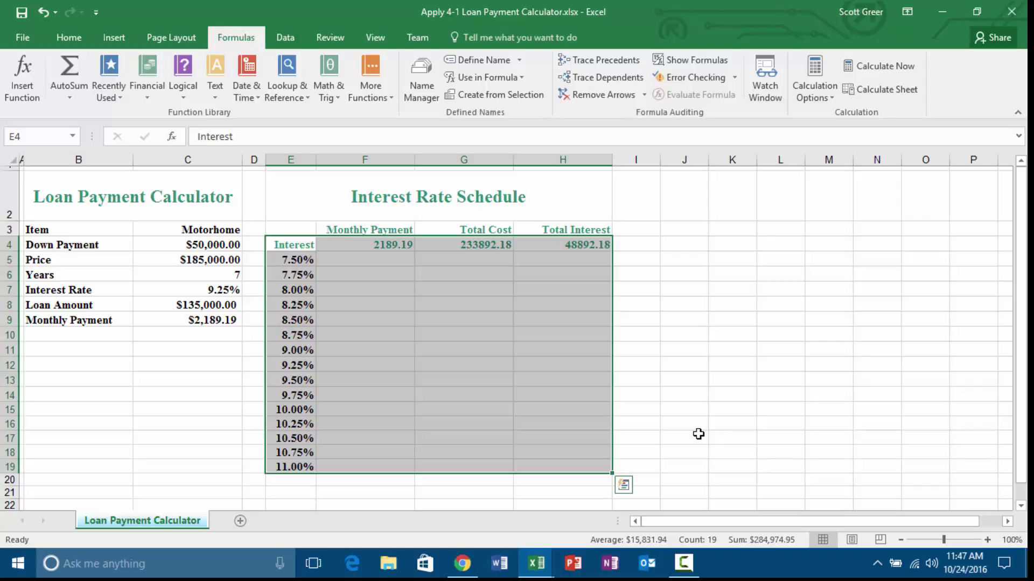
click(273, 40)
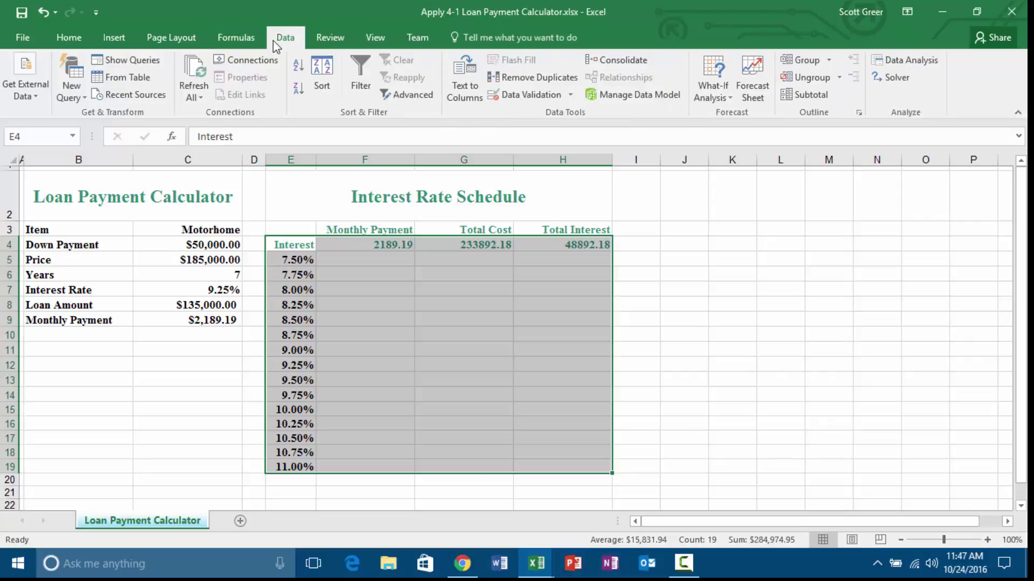
click(705, 100)
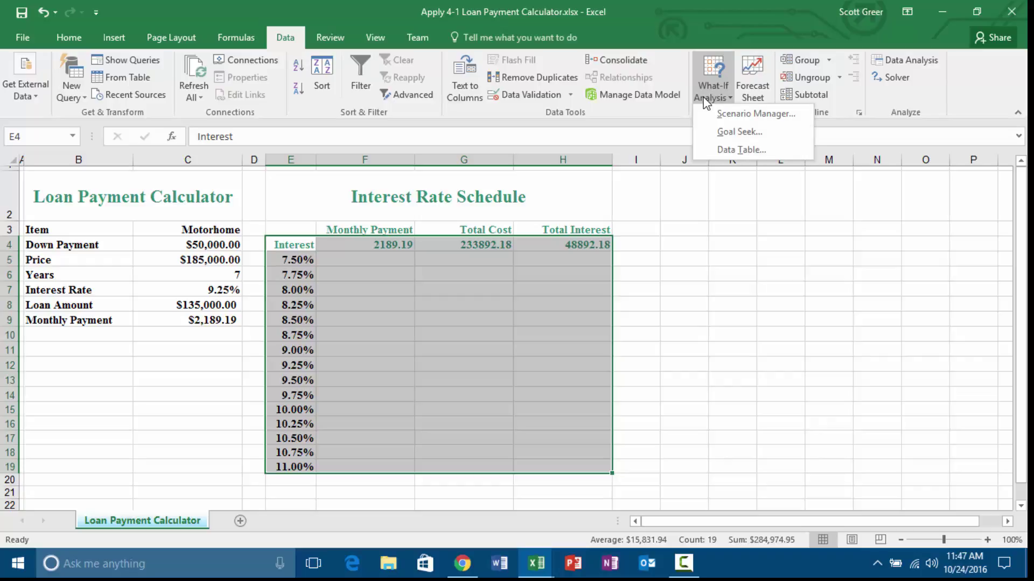
click(730, 151)
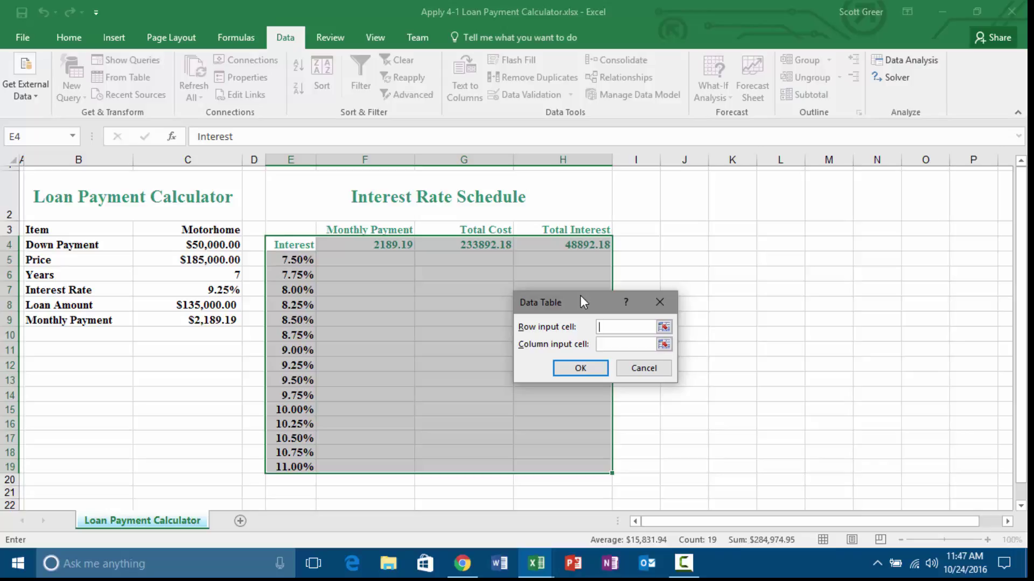
click(664, 344)
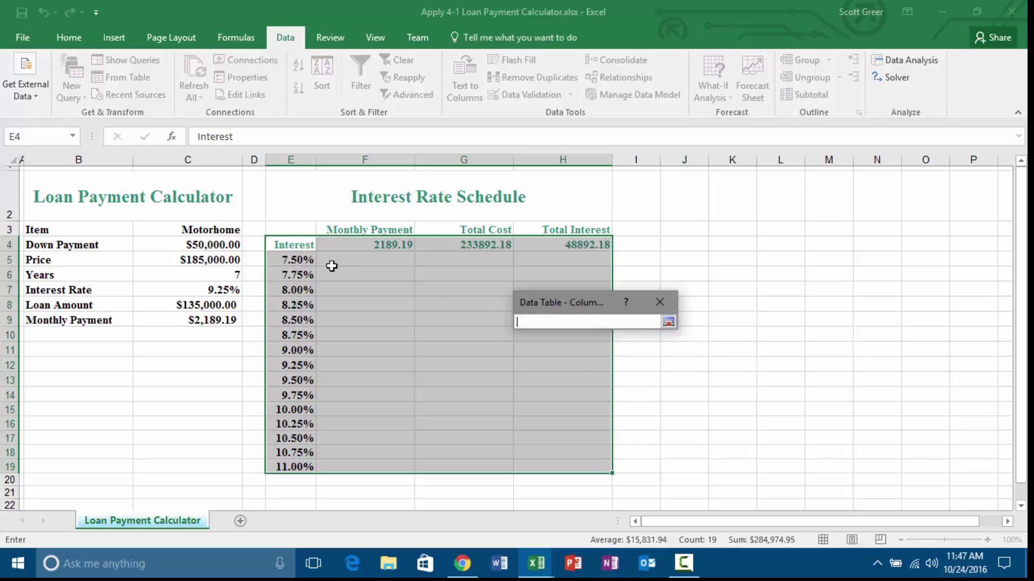
click(221, 291)
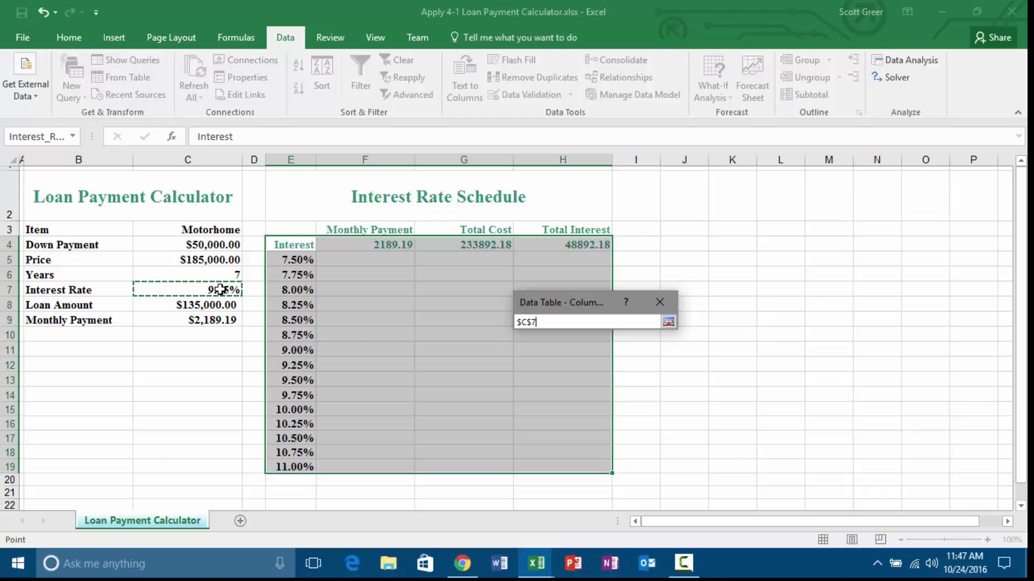
key(Return)
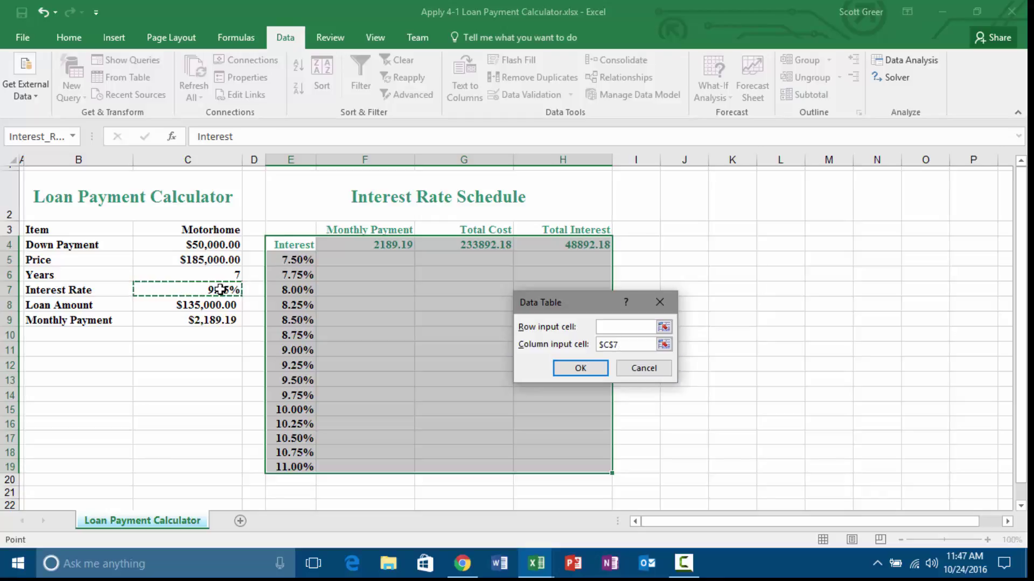
click(576, 369)
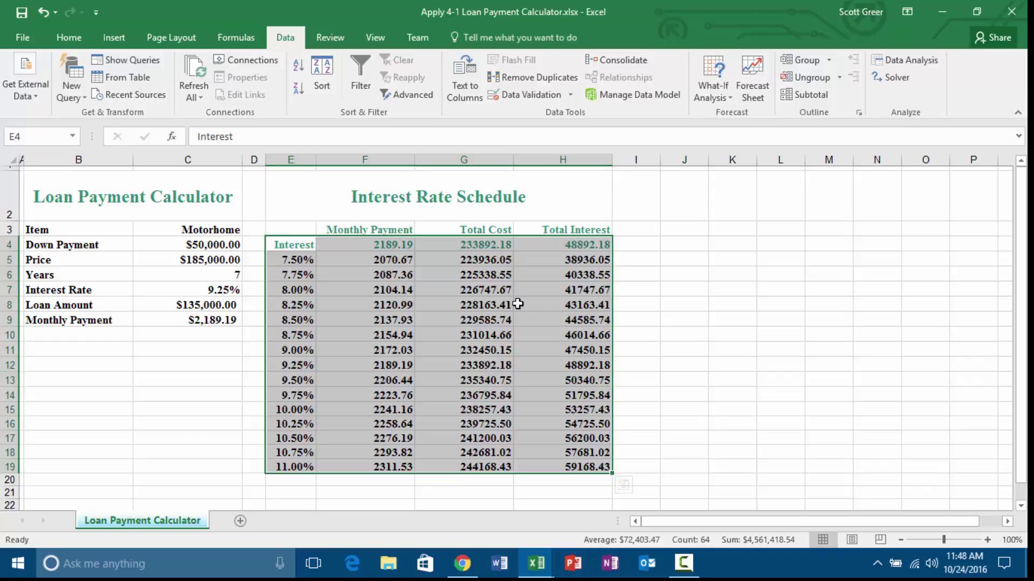
click(181, 38)
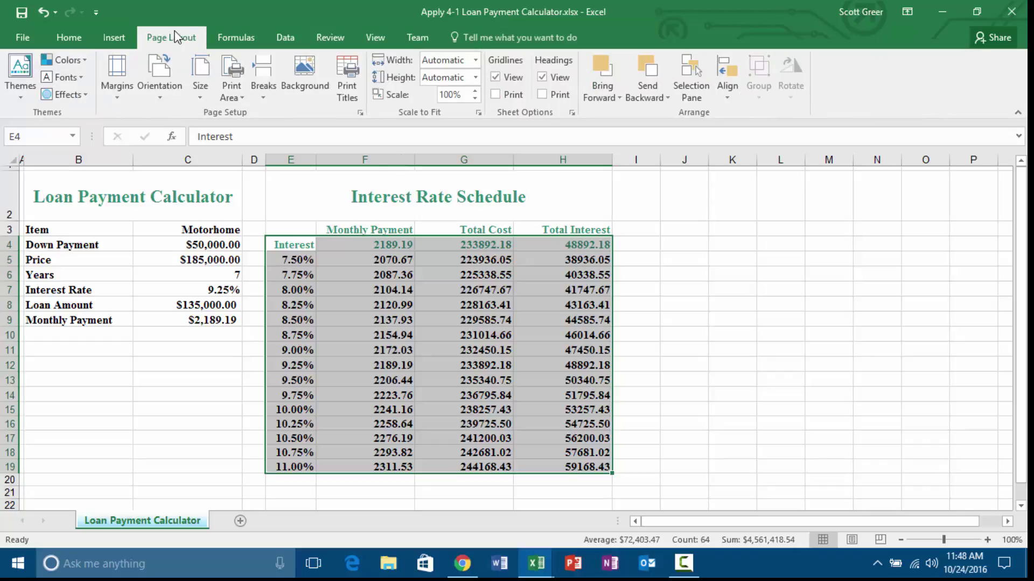
click(232, 92)
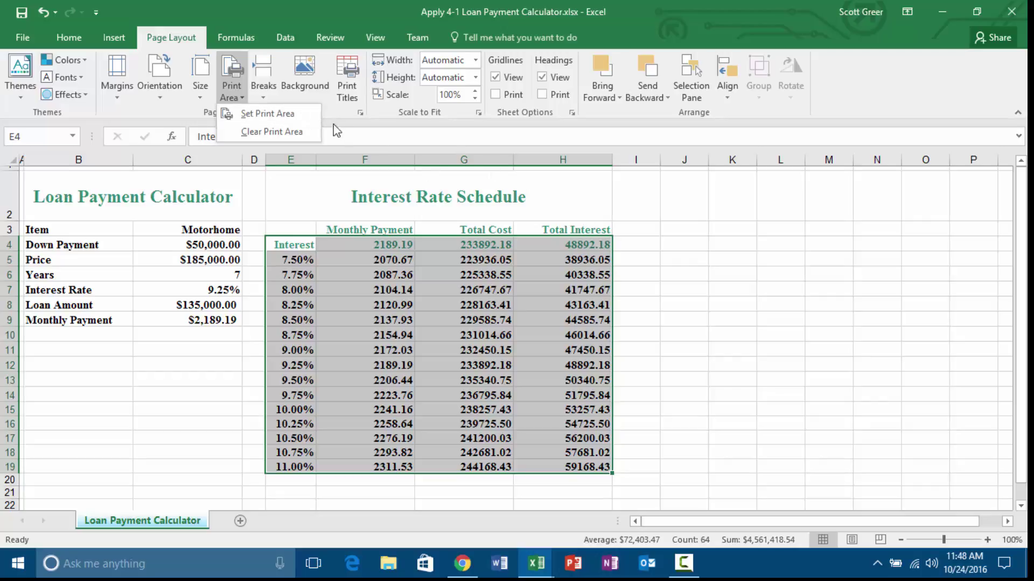
click(673, 238)
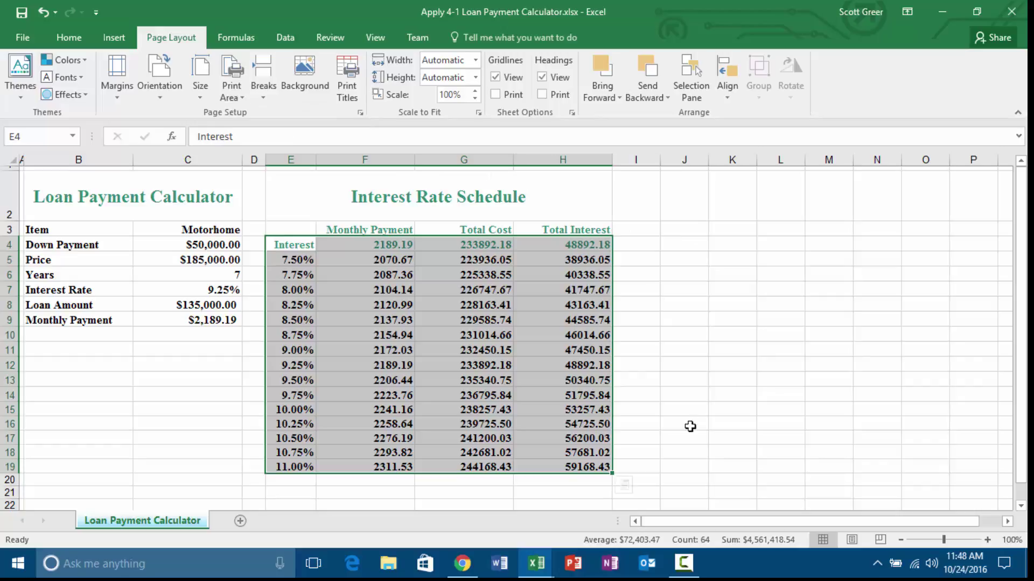
click(684, 565)
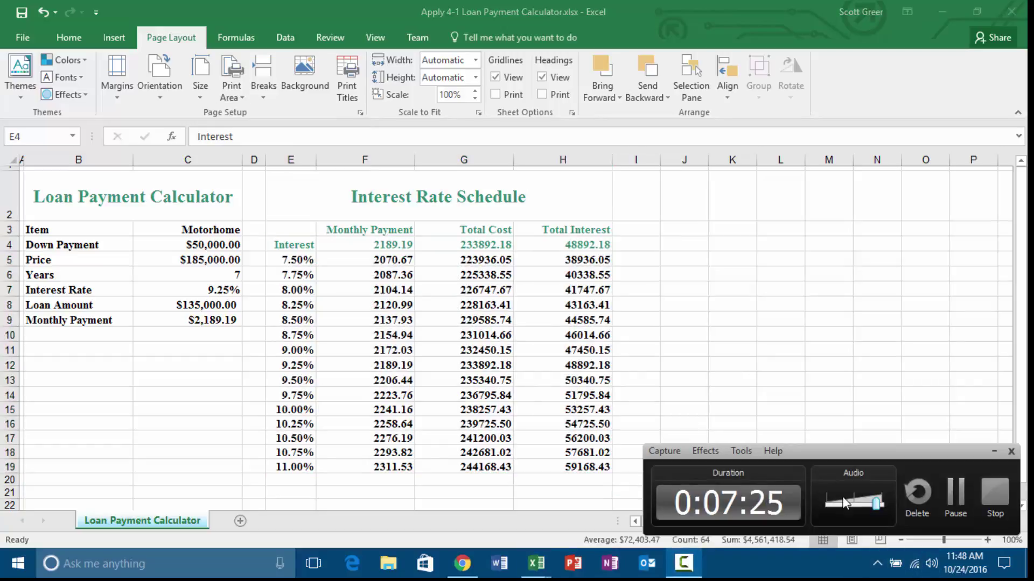
click(955, 492)
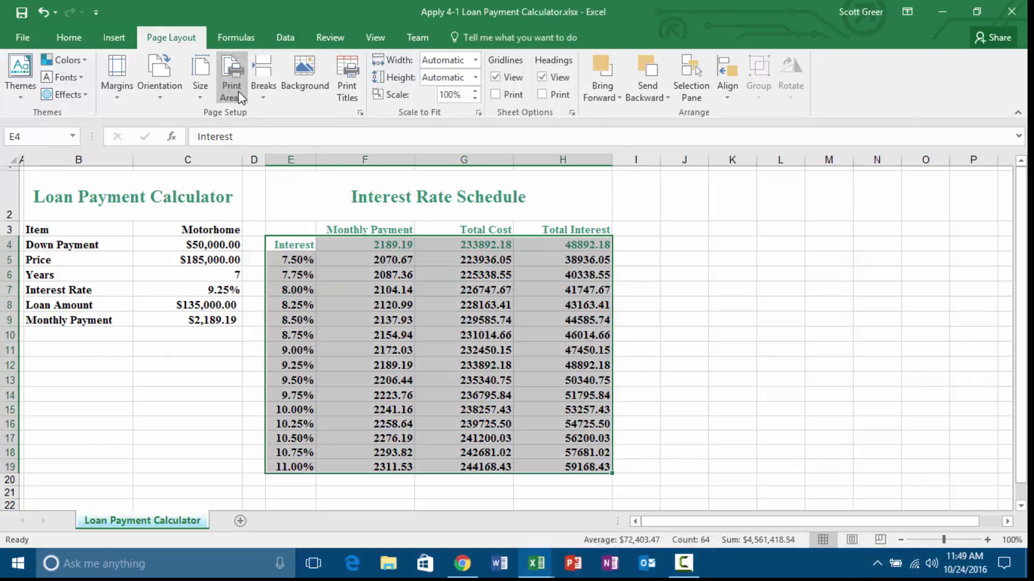
Set up the page to fit 1 page wide by 1 tall and print in black and white.
click(360, 112)
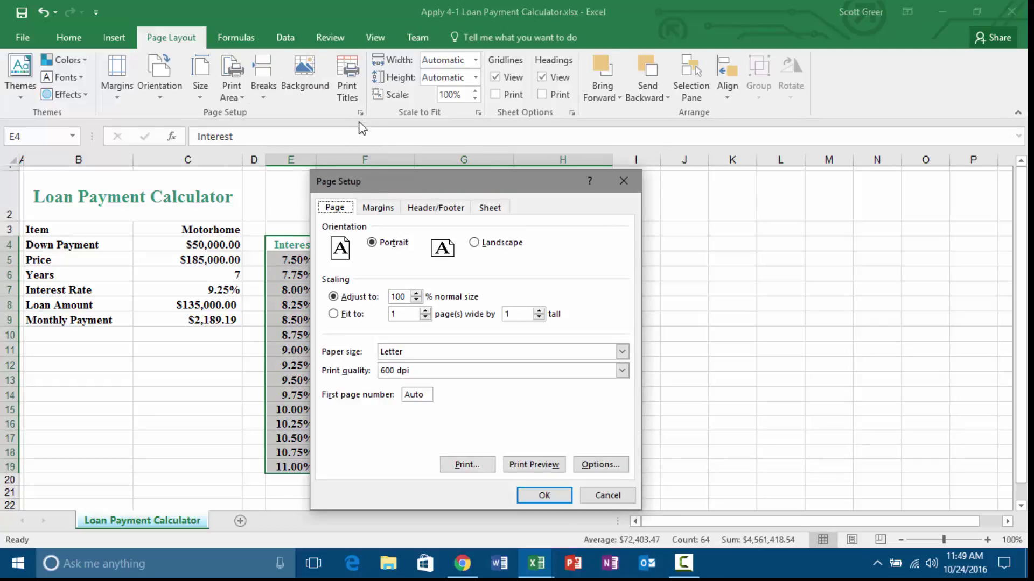
click(333, 314)
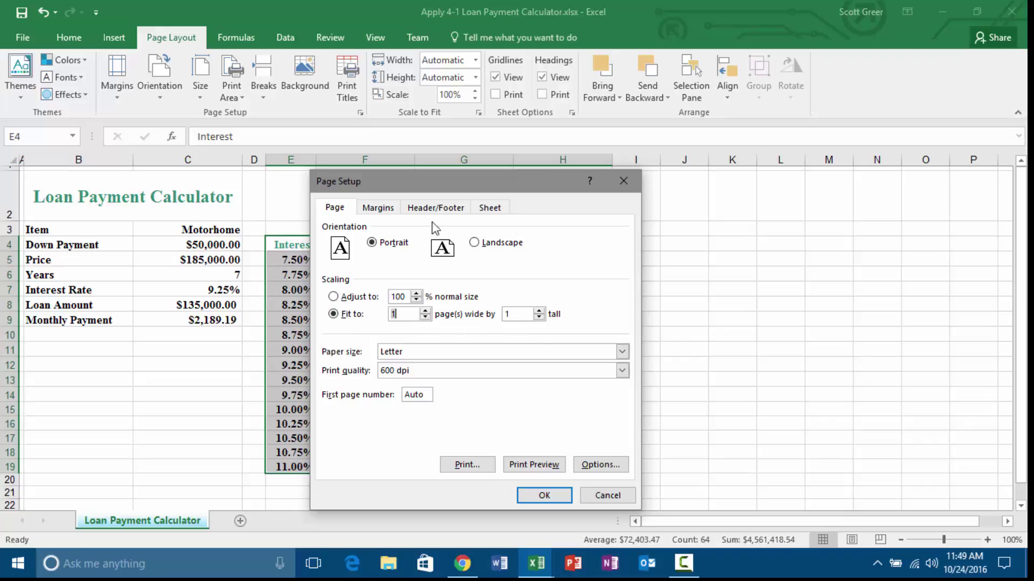
click(487, 209)
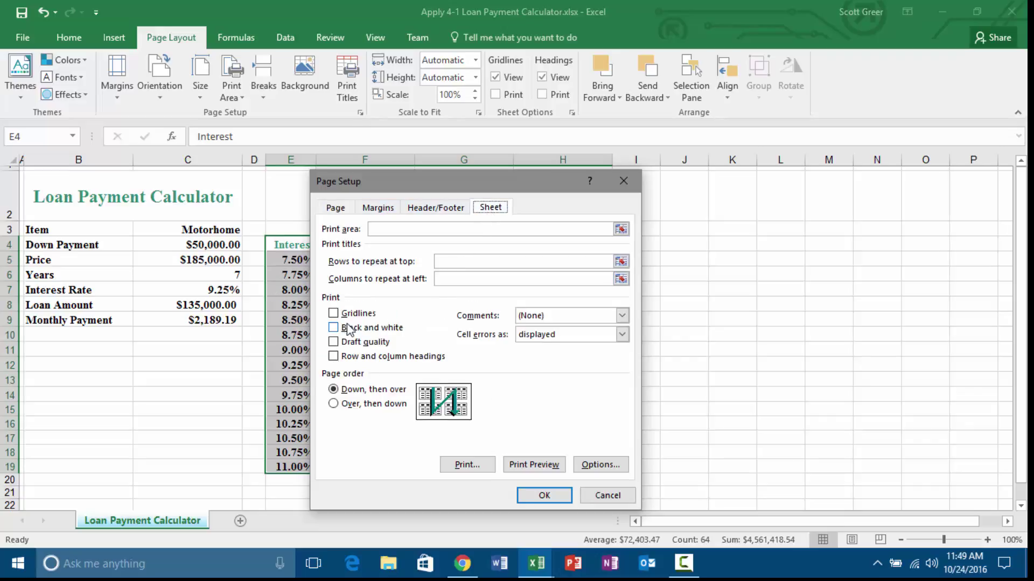
click(333, 328)
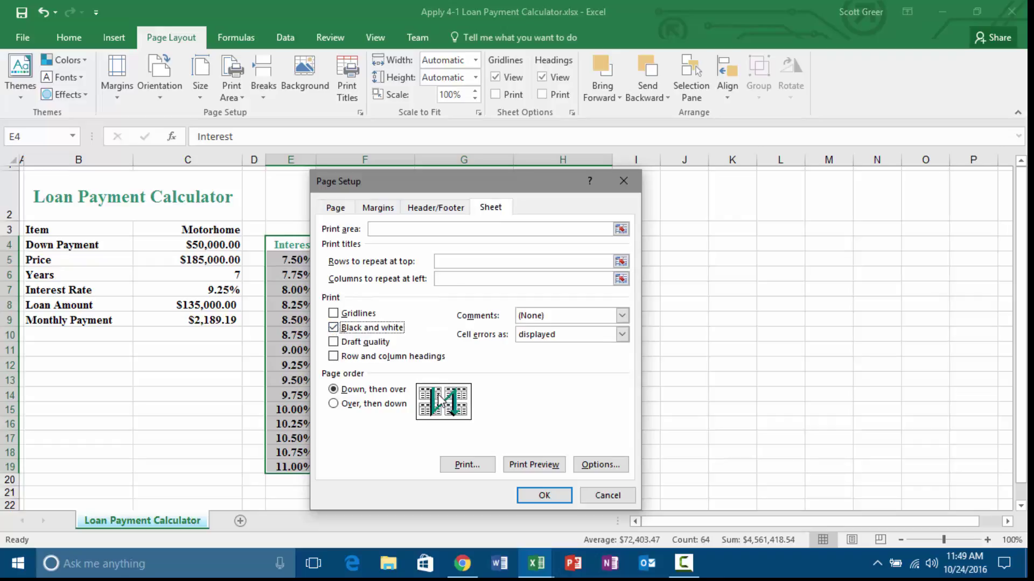
click(546, 500)
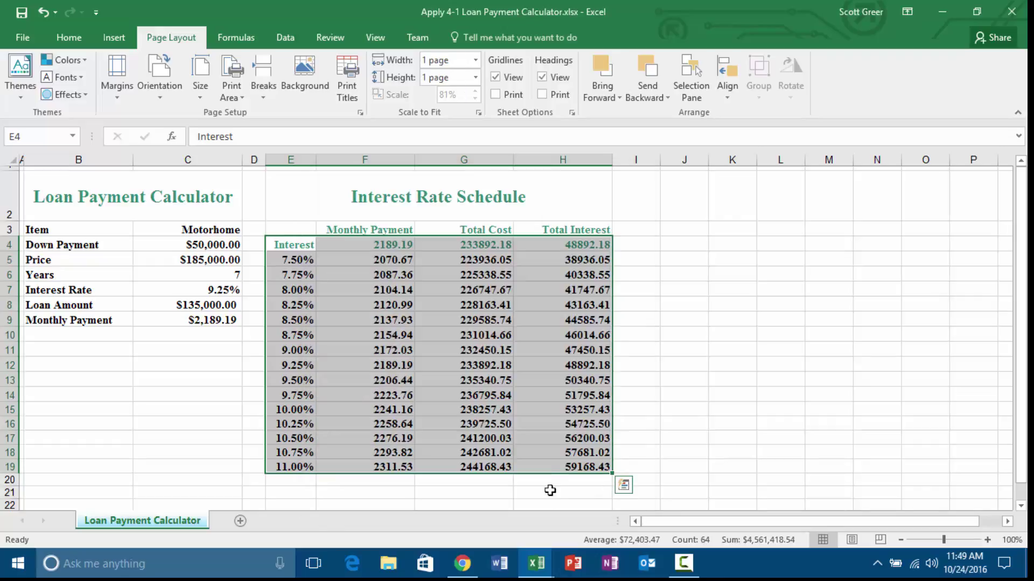
Set the Loan Payment Calculator range B2:C9 as the print area.
click(71, 188)
drag(72, 188, 540, 466)
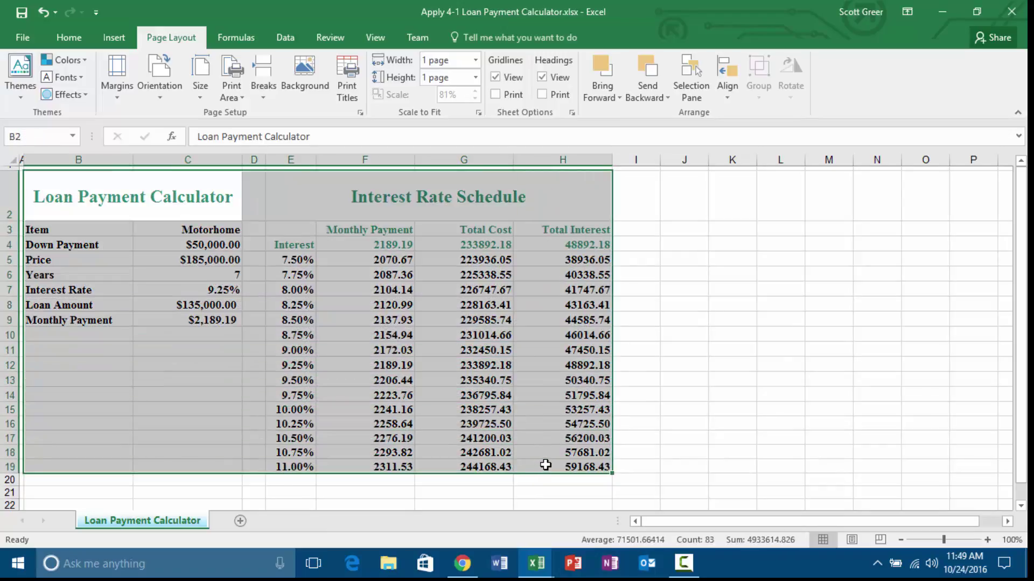
click(209, 365)
drag(100, 218, 195, 322)
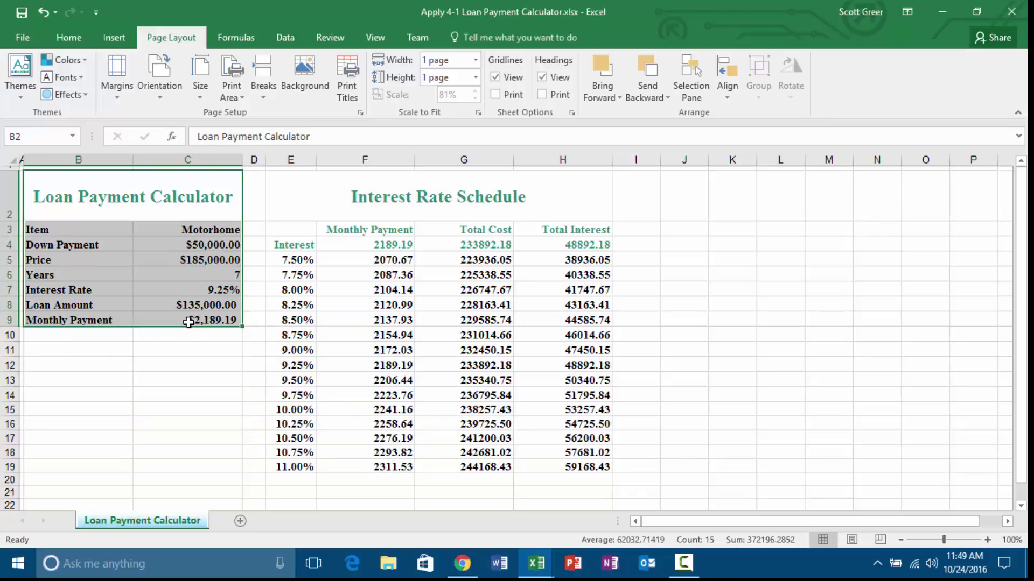
click(237, 95)
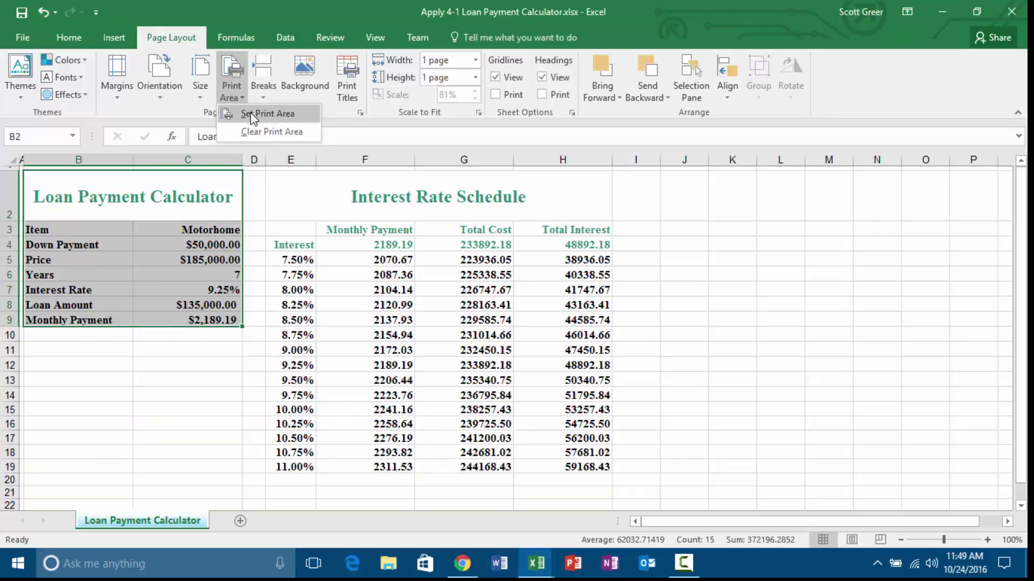
click(250, 113)
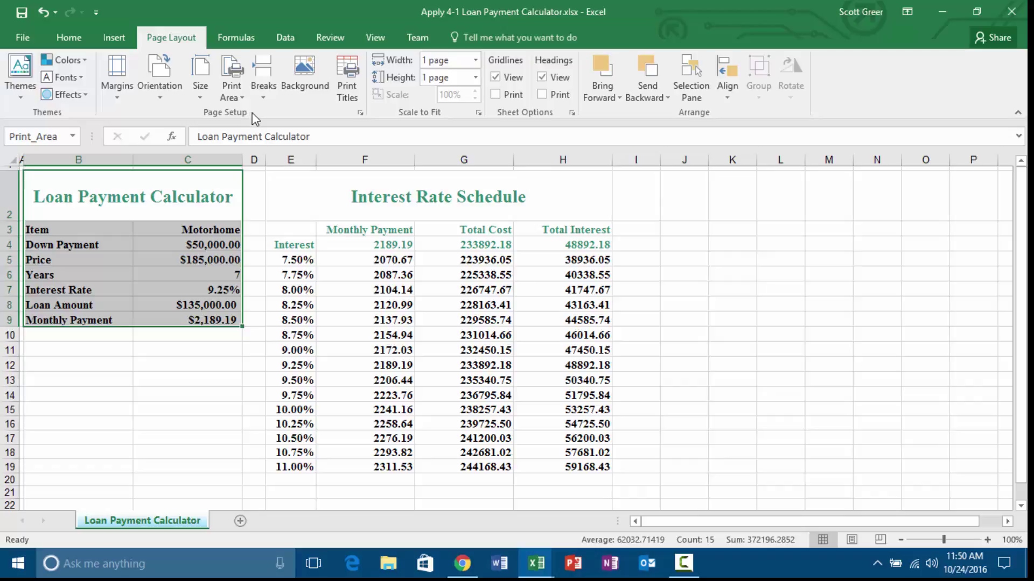
Print the active sheet using the Microsoft Print to PDF printer.
click(27, 34)
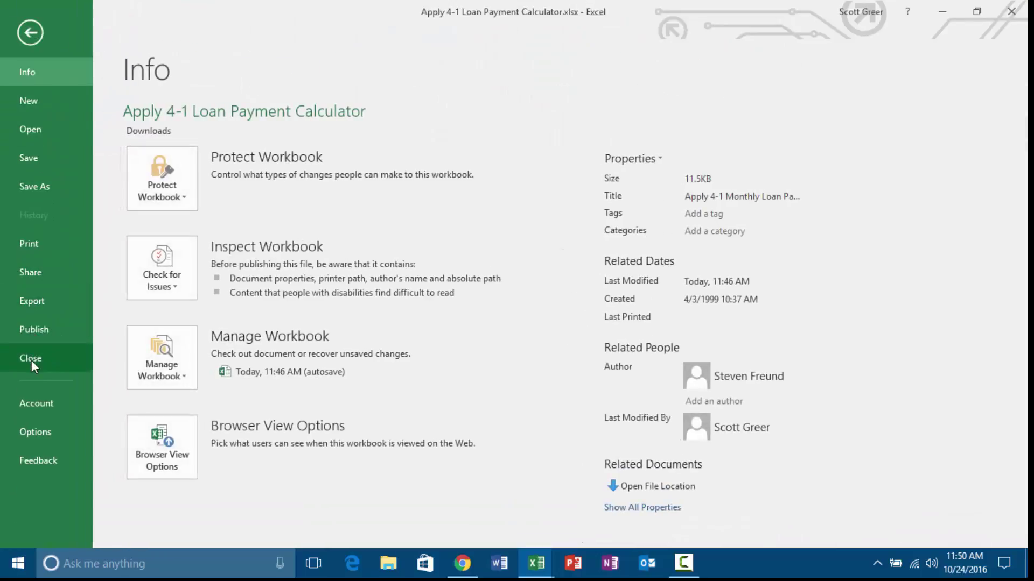
click(35, 243)
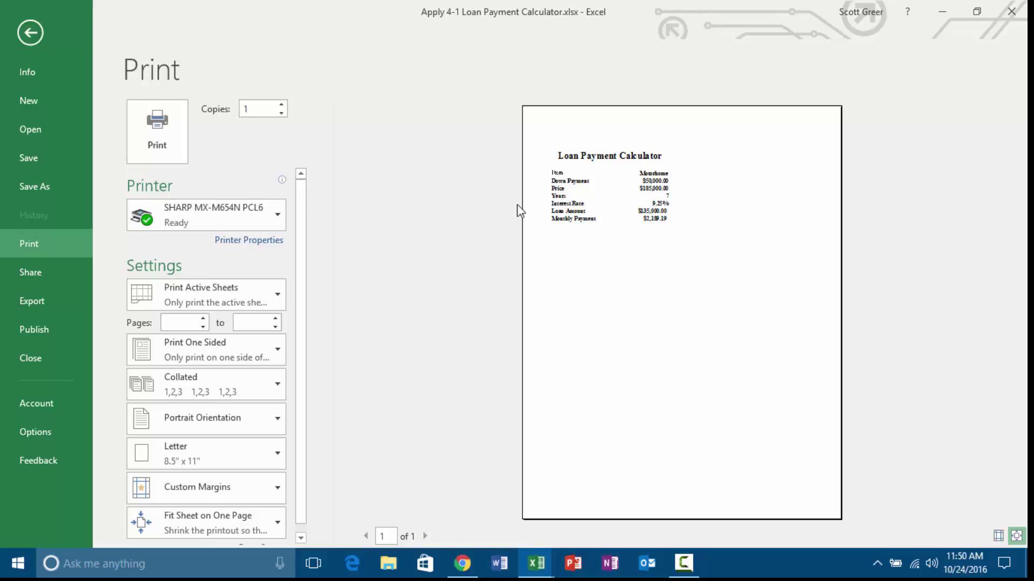
click(235, 215)
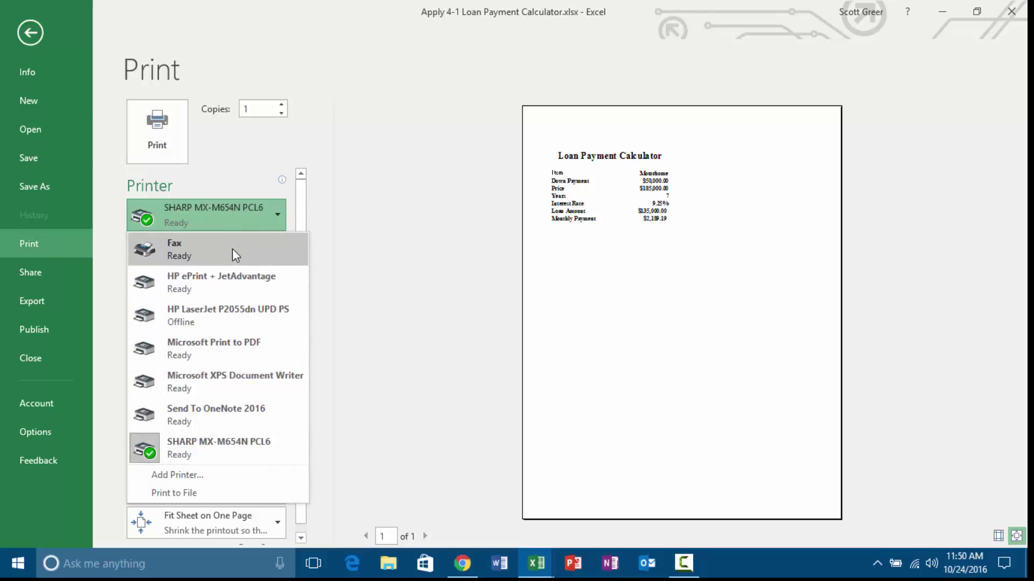
click(232, 347)
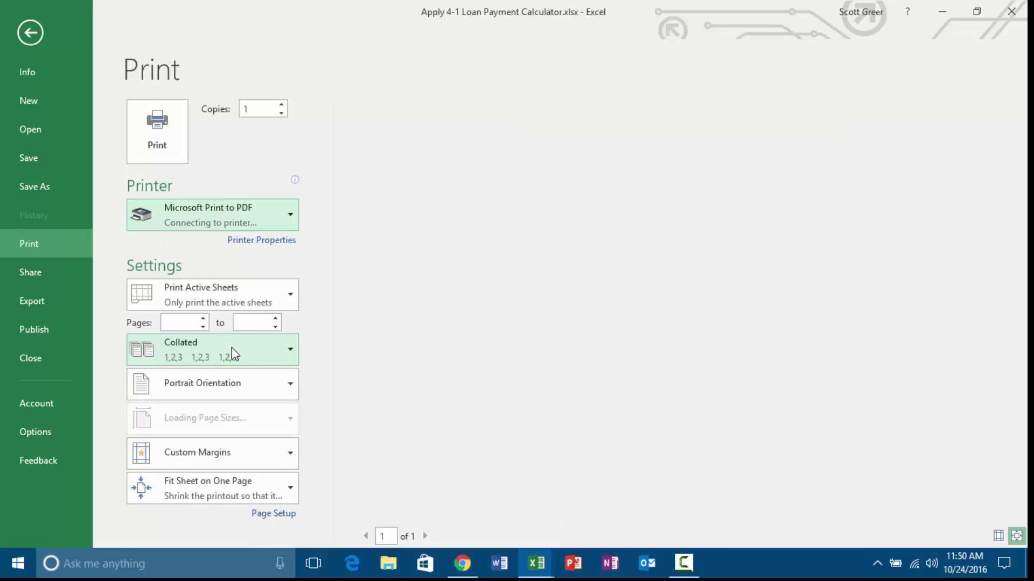
click(171, 133)
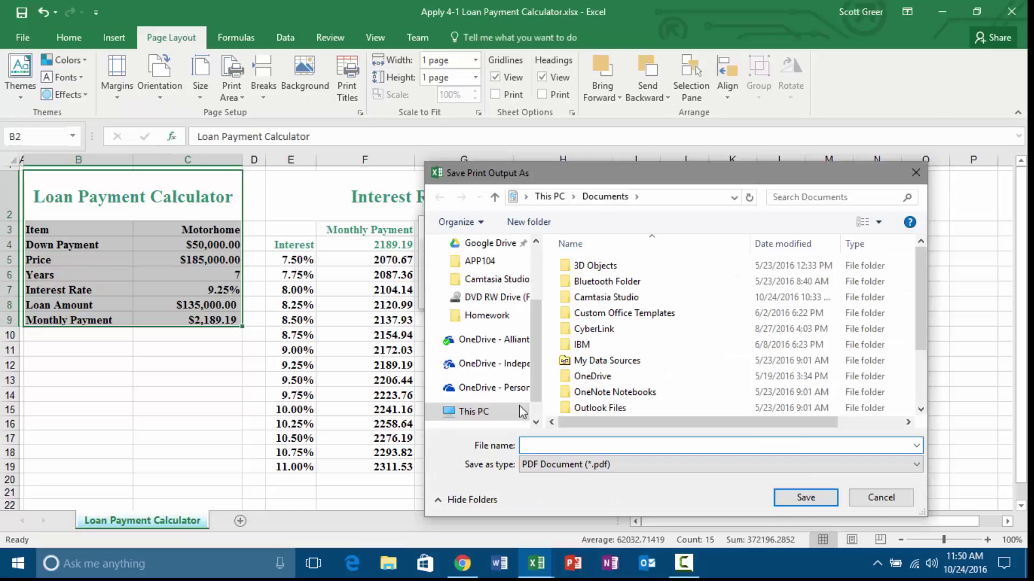
Save the PDF print output in the APP104 folder, named with the student's full name followed by "- Apply 4-1 - Print 1".
click(480, 263)
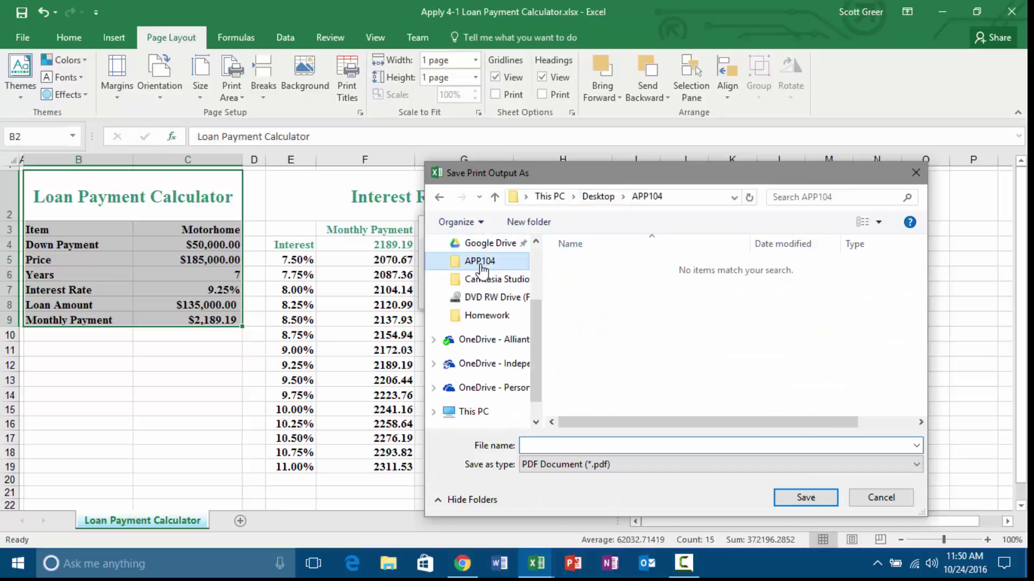
click(553, 445)
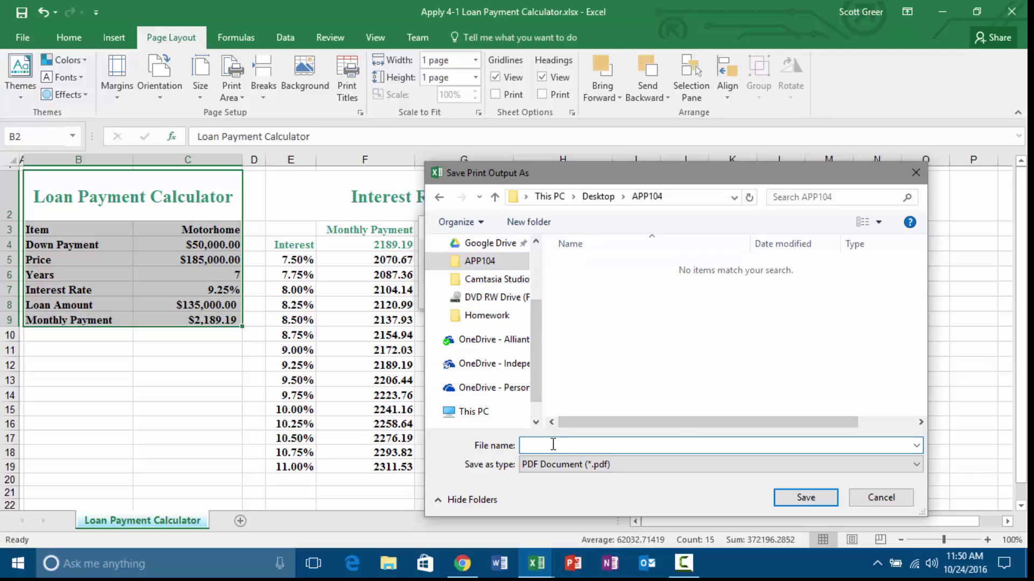
text(Scott Gre)
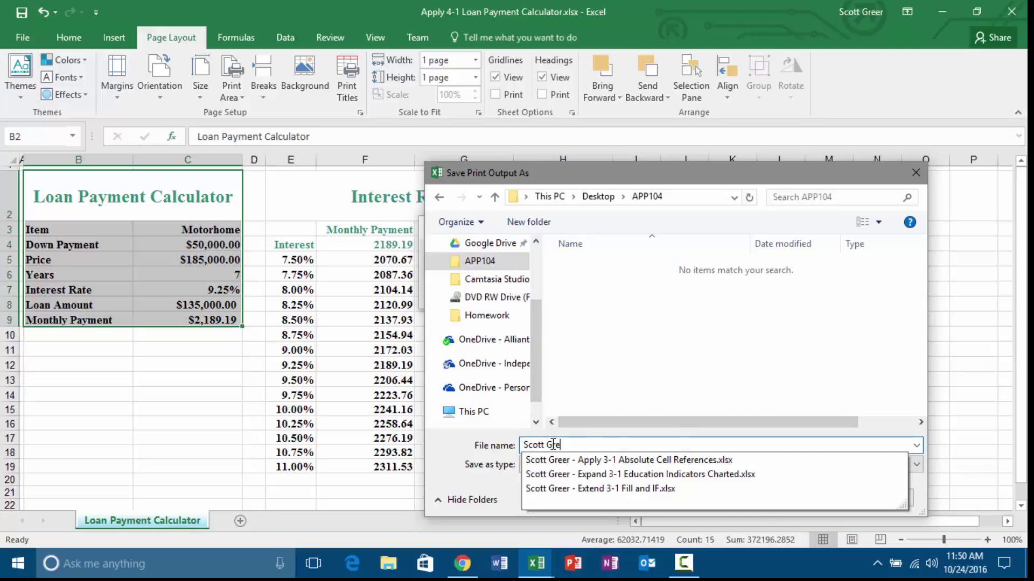
text(er - Apply 4-1 Pr)
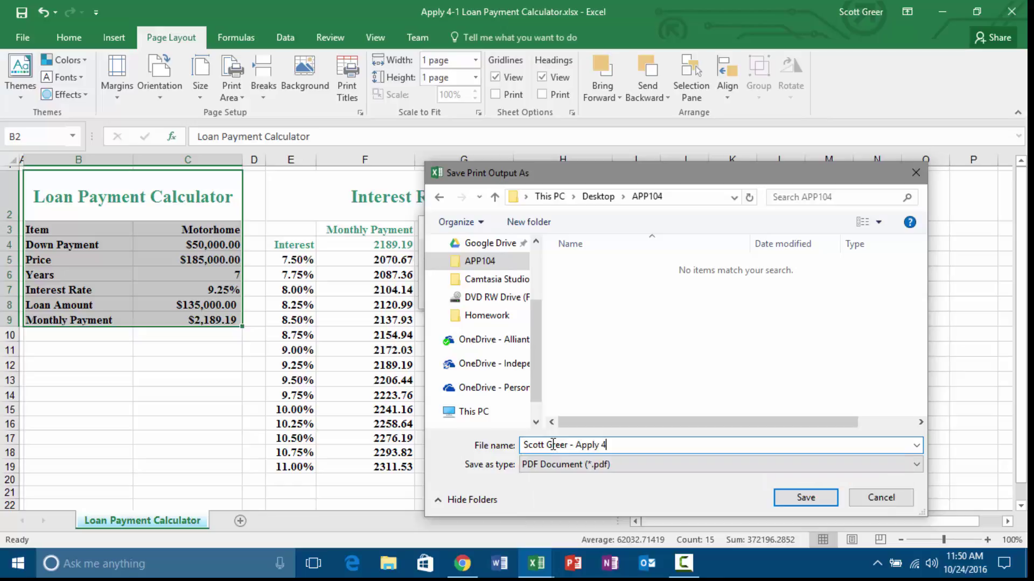
key(BackSpace)
key(BackSpace)
text(- Print 1)
key(Return)
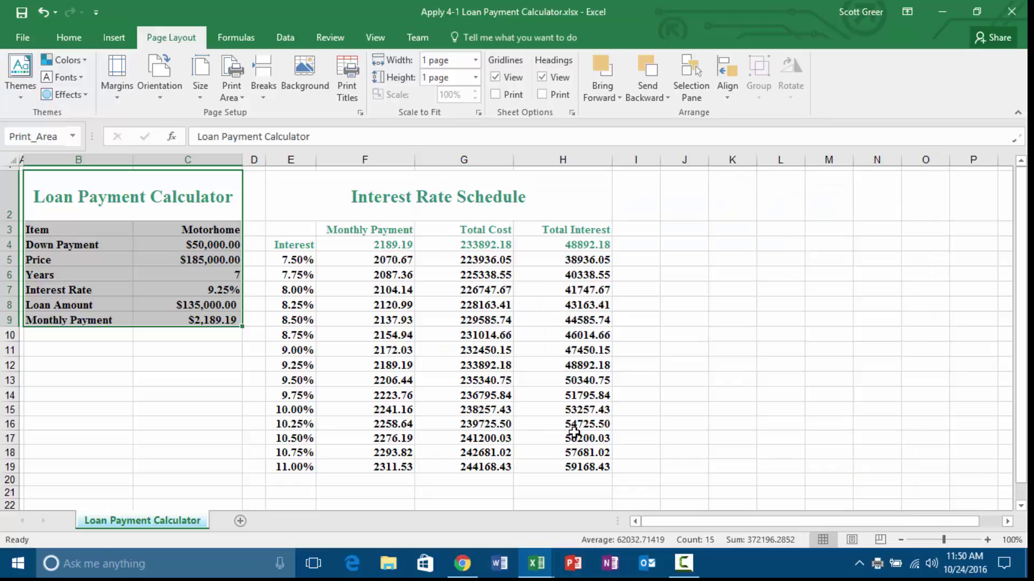
Clear the sheet's print area and define the name Calculator for the Loan Payment Calculator range B2:C9.
click(229, 96)
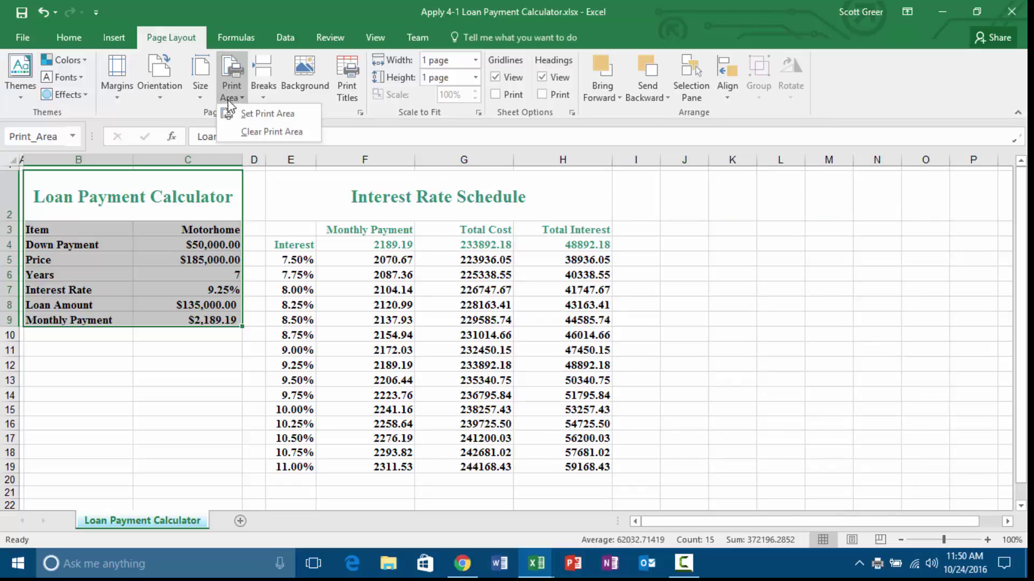
click(257, 134)
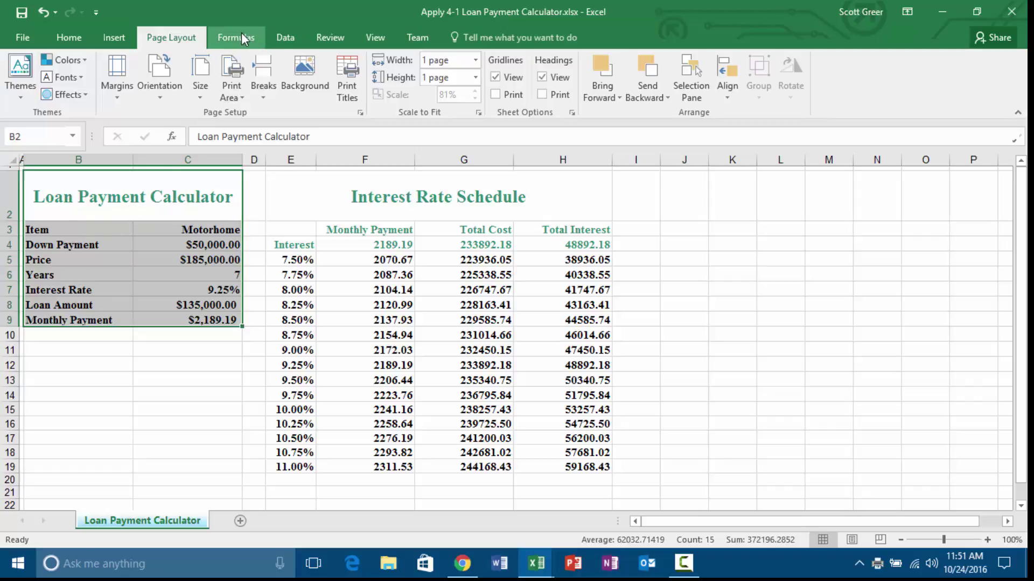
click(285, 39)
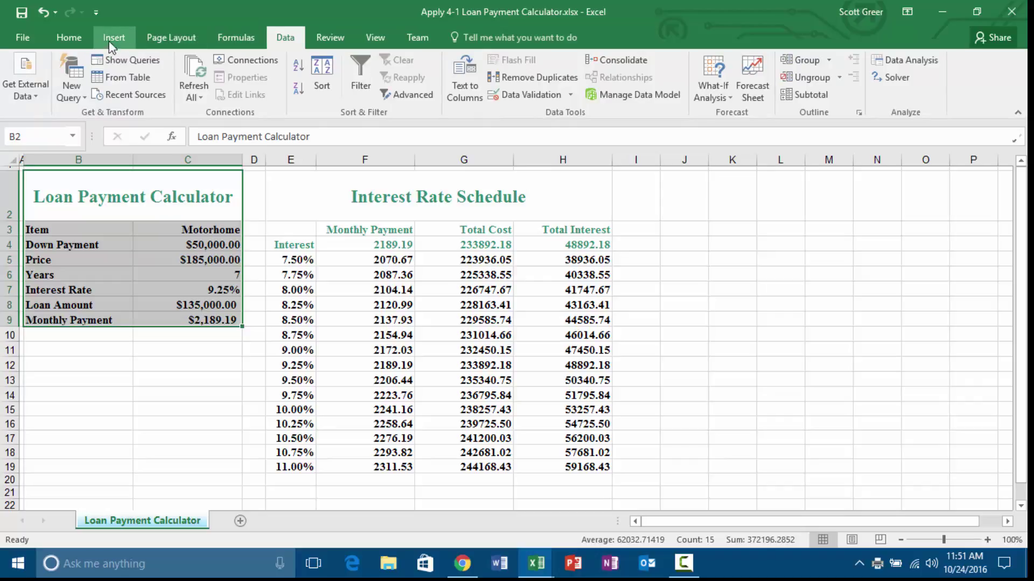
click(164, 43)
click(232, 38)
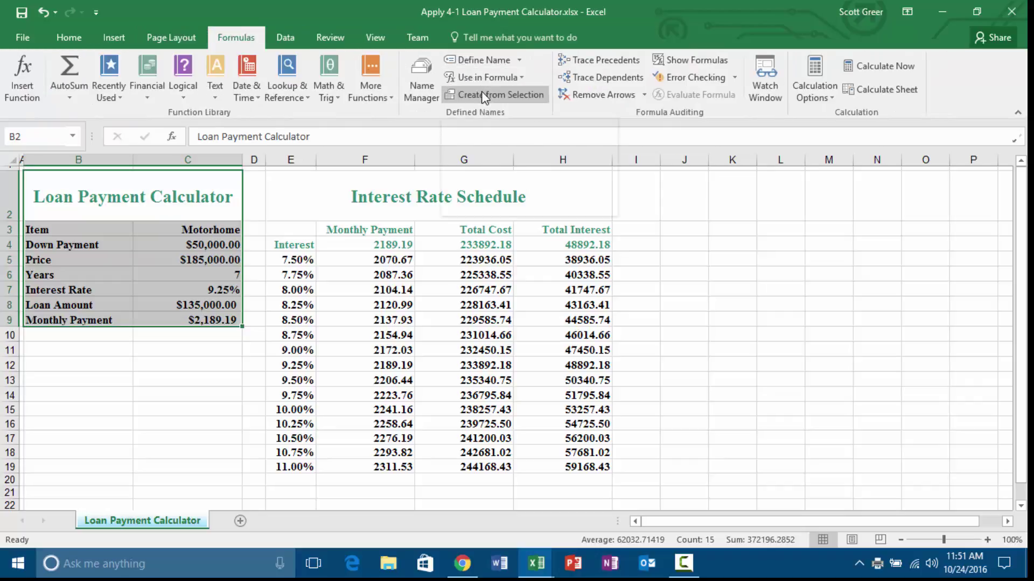
click(487, 61)
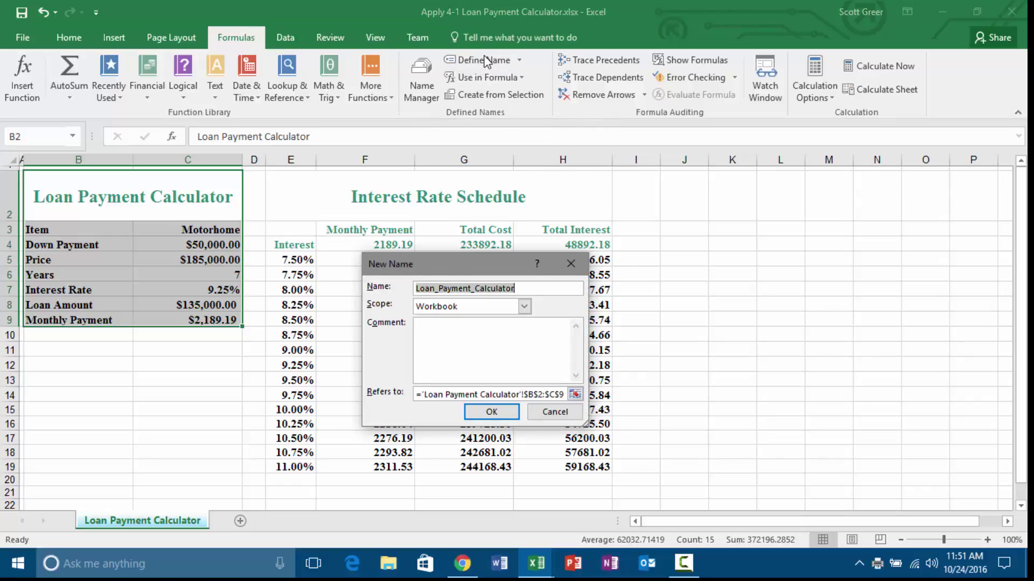
text(Calcul)
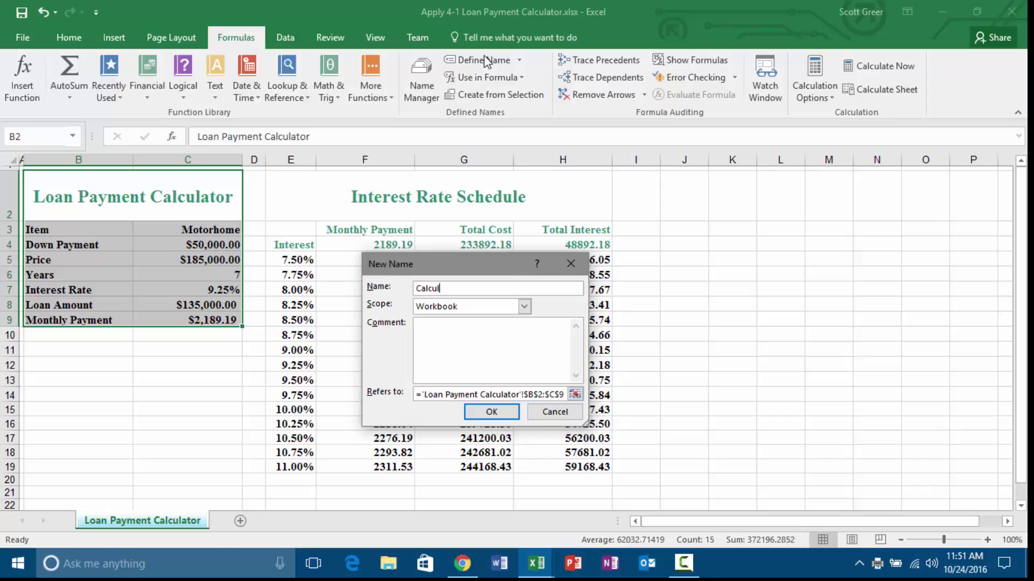
text(ator)
click(486, 412)
Define the name Rate_Schedule for the Interest Rate Schedule range E2:H19.
click(300, 194)
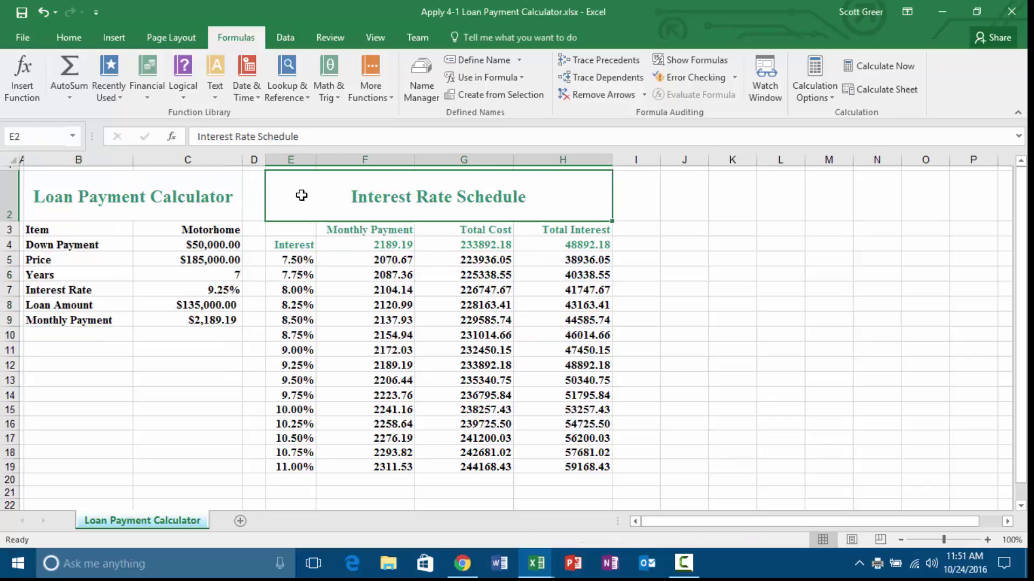
drag(301, 195, 308, 466)
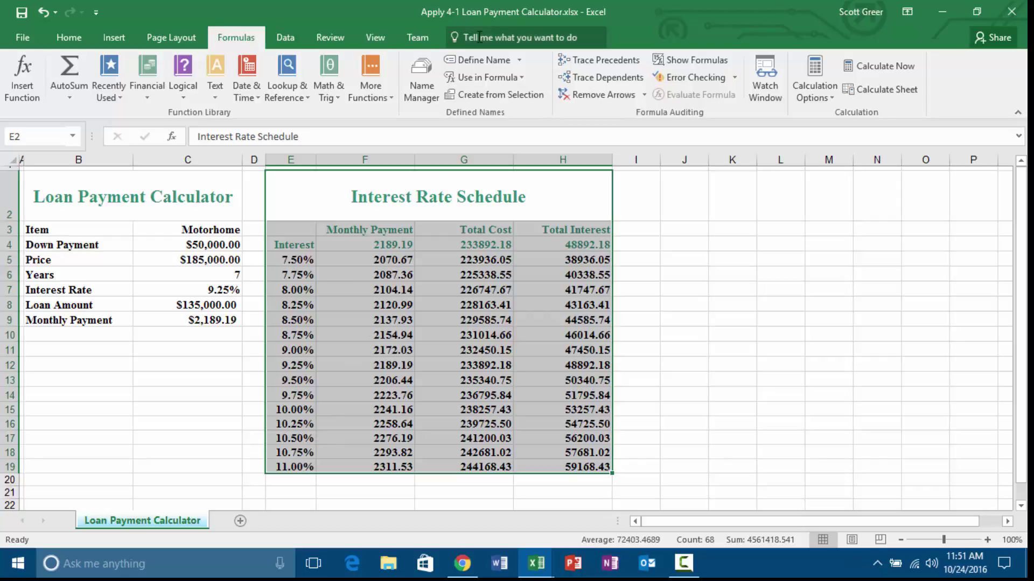
click(490, 62)
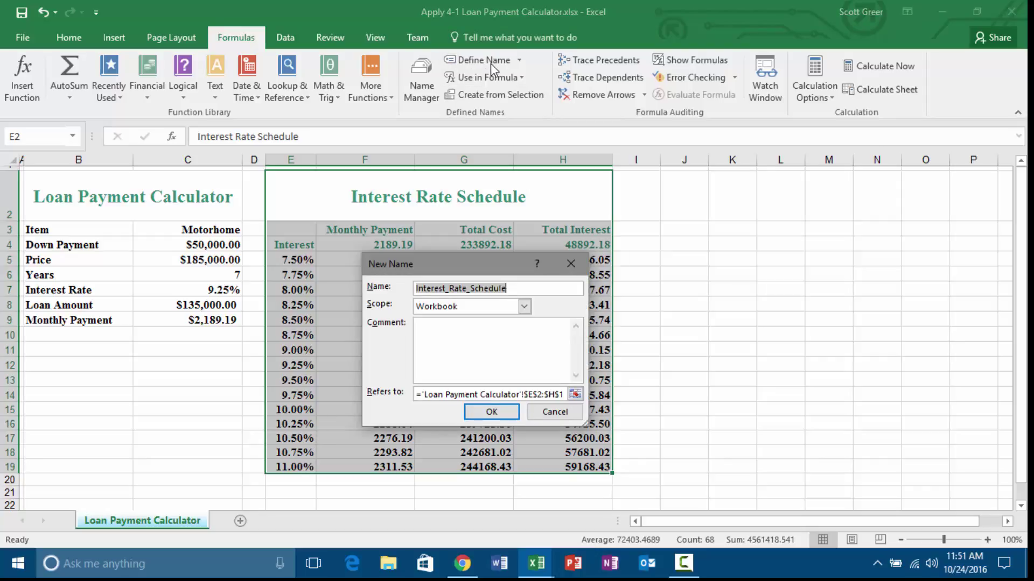
text(Rate_Schedule)
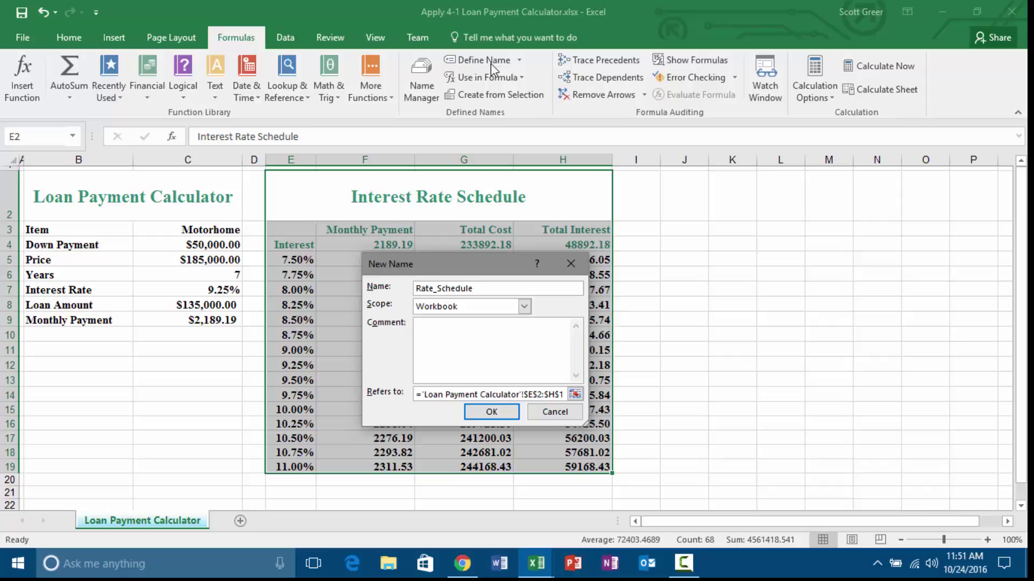
key(Return)
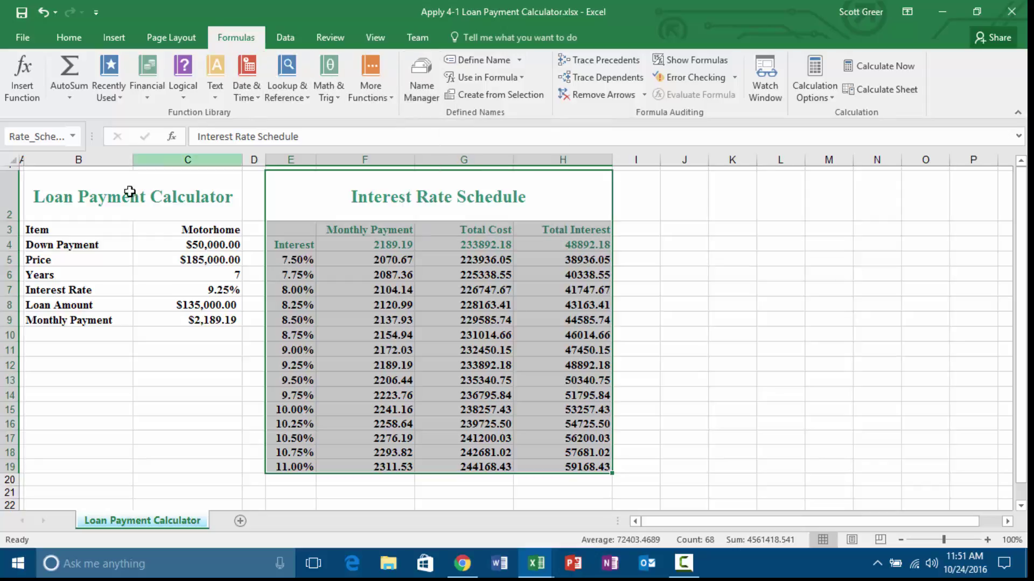
Define the name All_Sections for the range B2:H19 covering both the calculator and the schedule.
drag(129, 193, 457, 399)
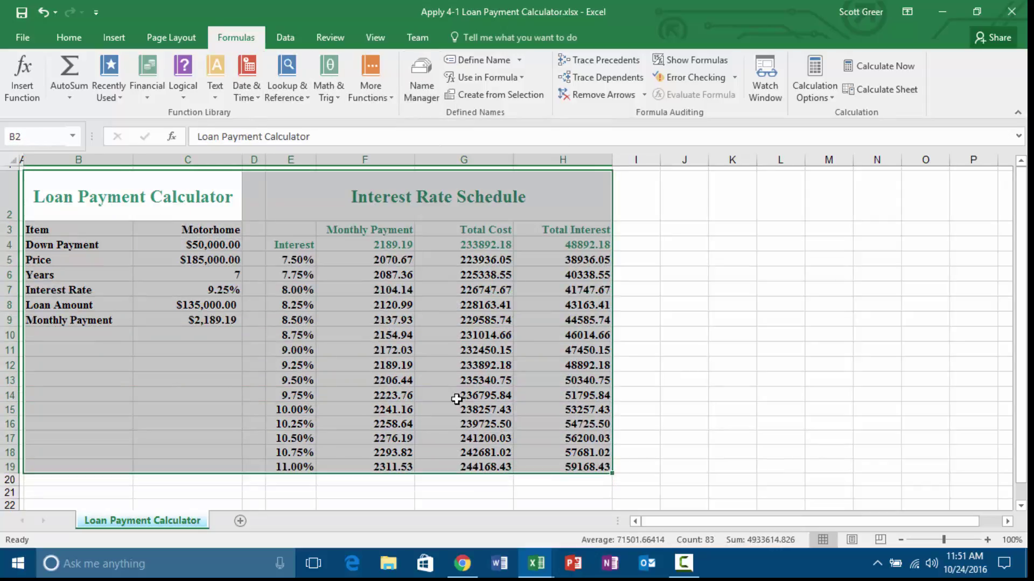
click(487, 59)
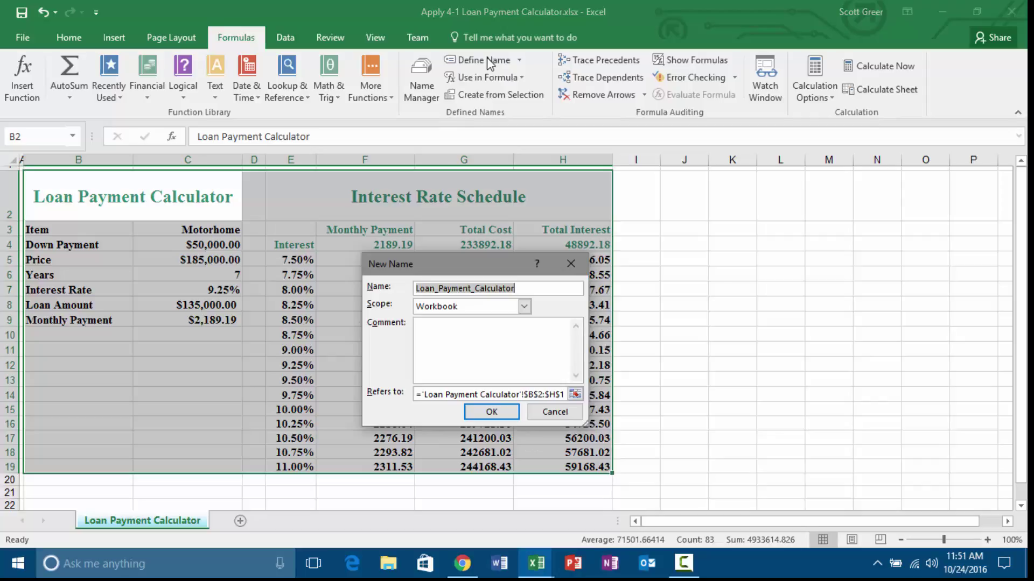
text(All)
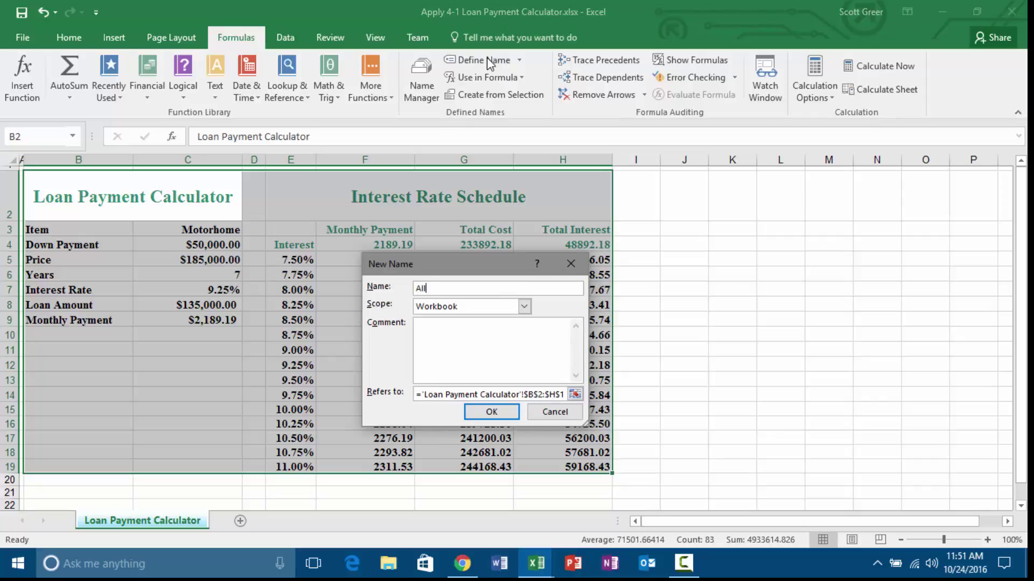
text(_Sel)
text(ctions)
click(492, 411)
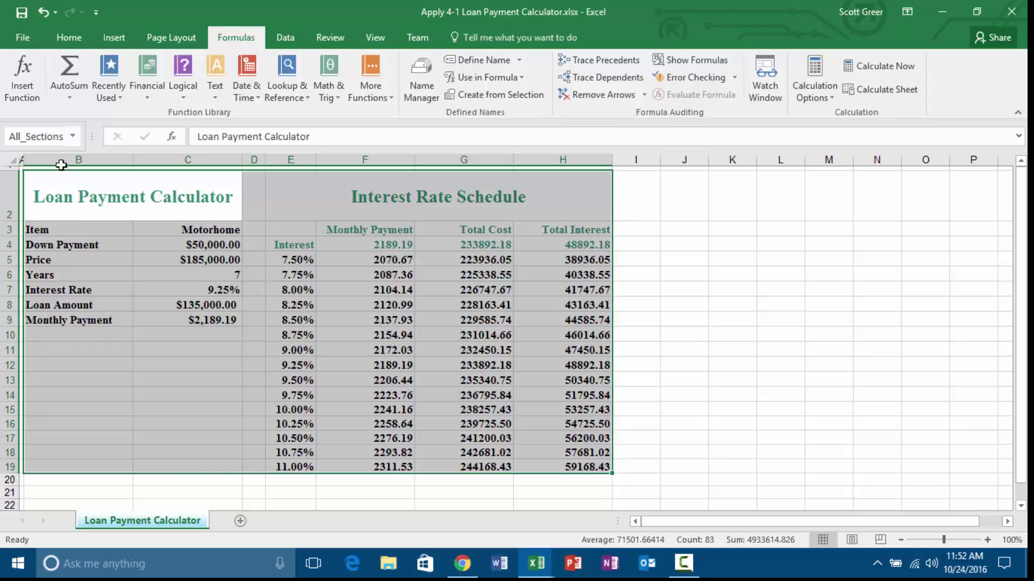
Select the named range Calculator and print only the selection with the Microsoft Print to PDF printer.
click(30, 145)
click(72, 137)
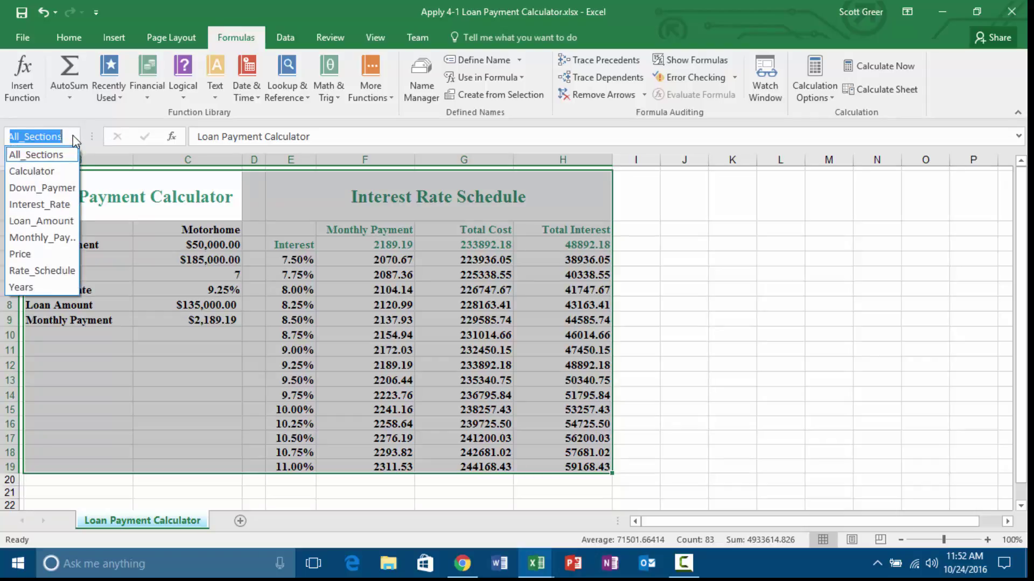
click(32, 172)
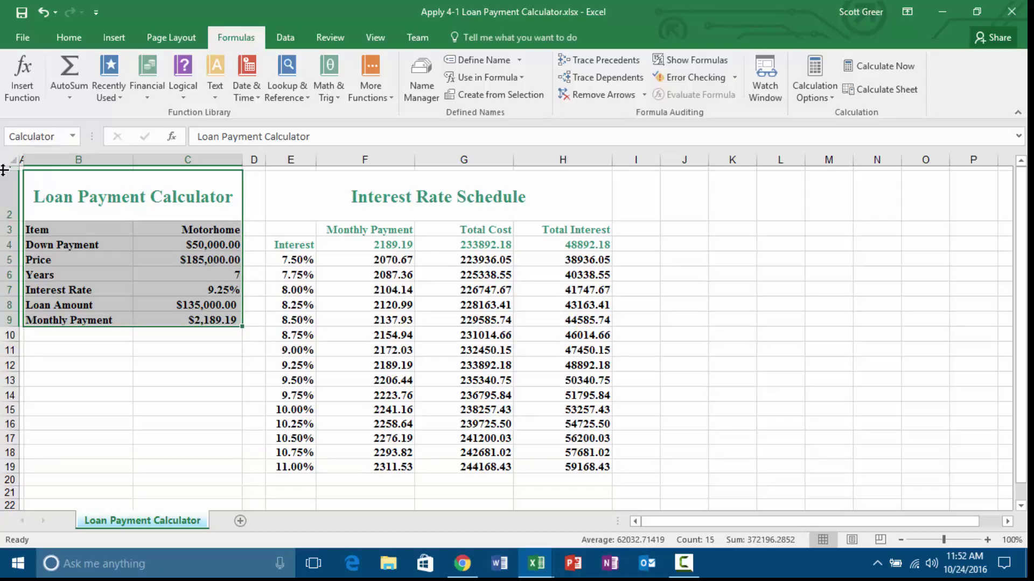
click(21, 32)
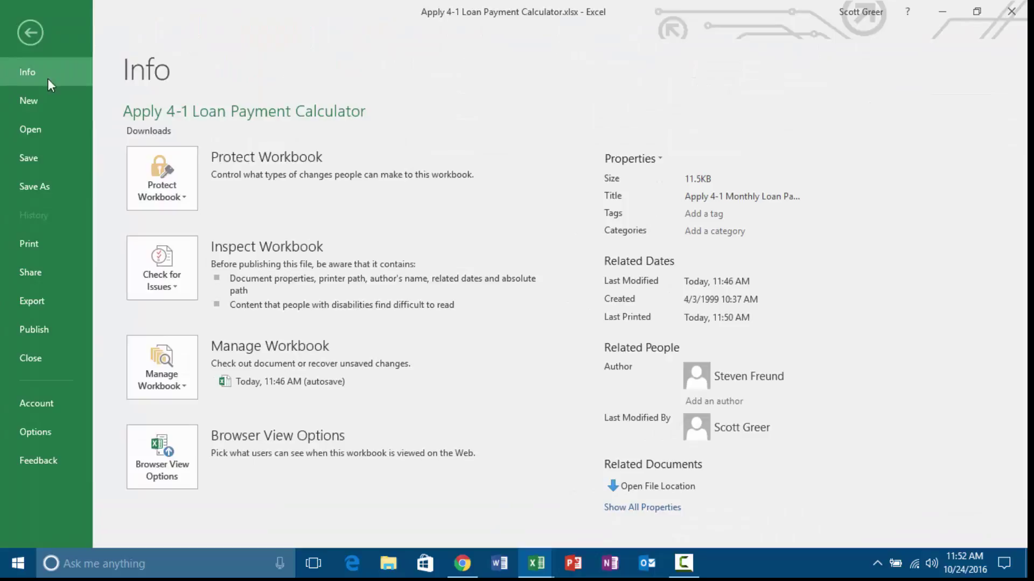
click(25, 246)
click(215, 296)
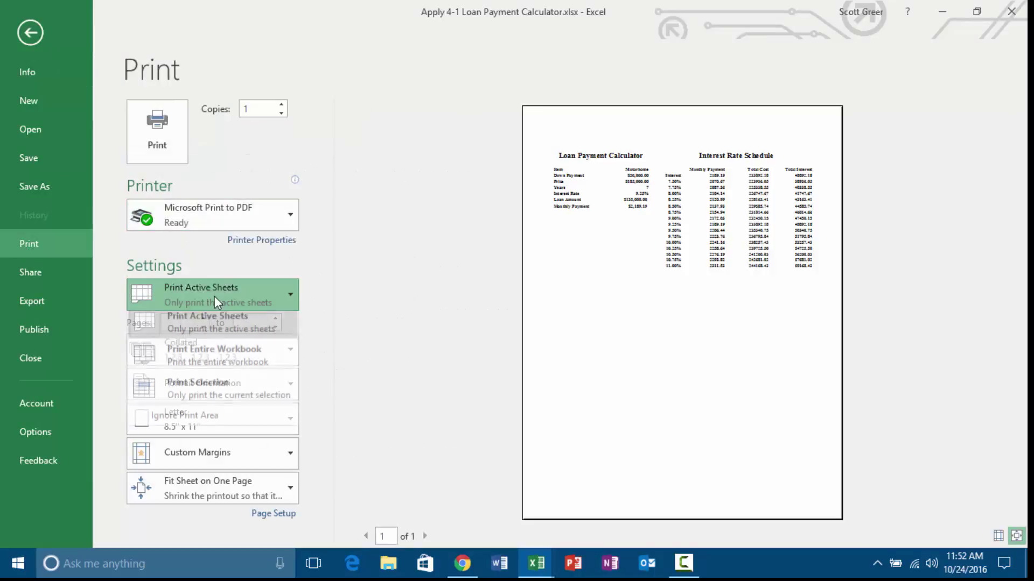
click(214, 389)
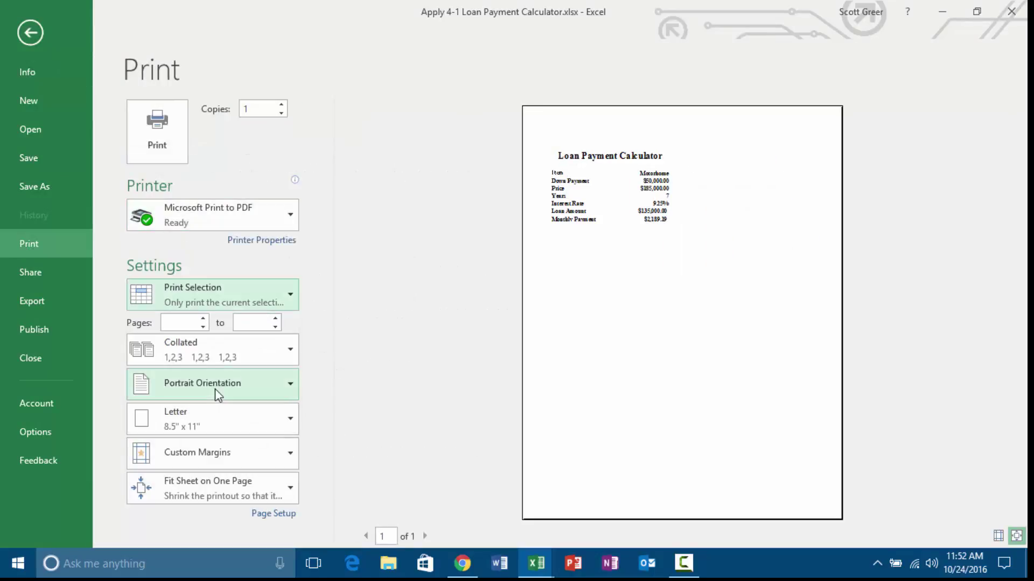
click(187, 229)
click(155, 149)
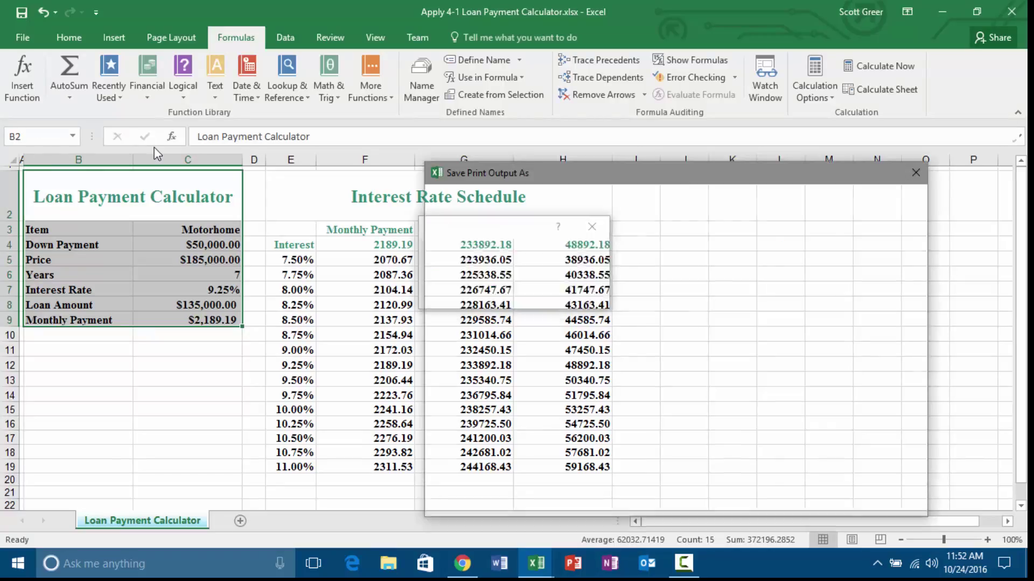
Save the calculator print output in APP104 under the existing PDF's name, with its ending changed to "Print 2".
click(670, 266)
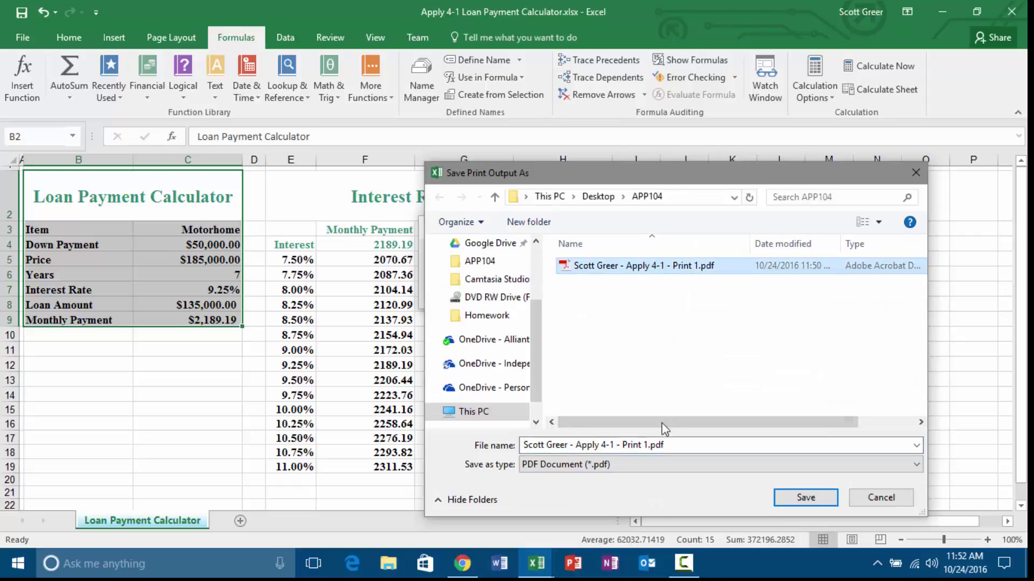
click(661, 444)
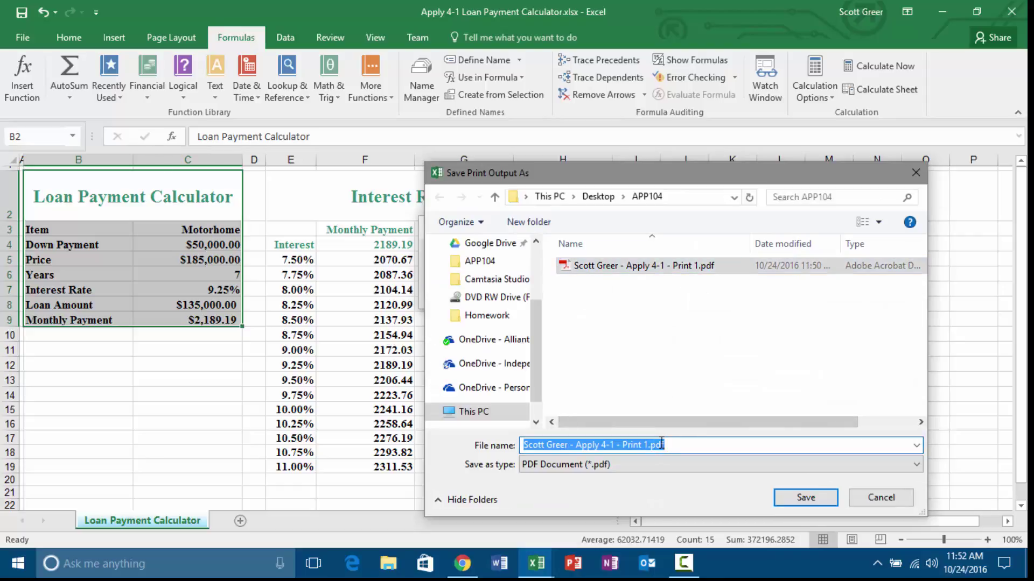
click(662, 444)
key(shift+Left)
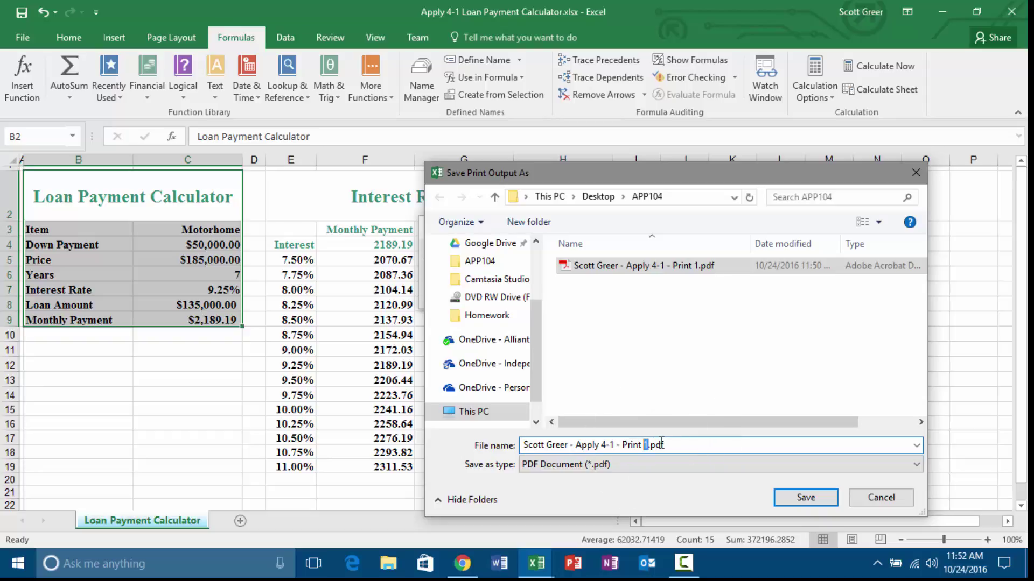
text(2)
key(Return)
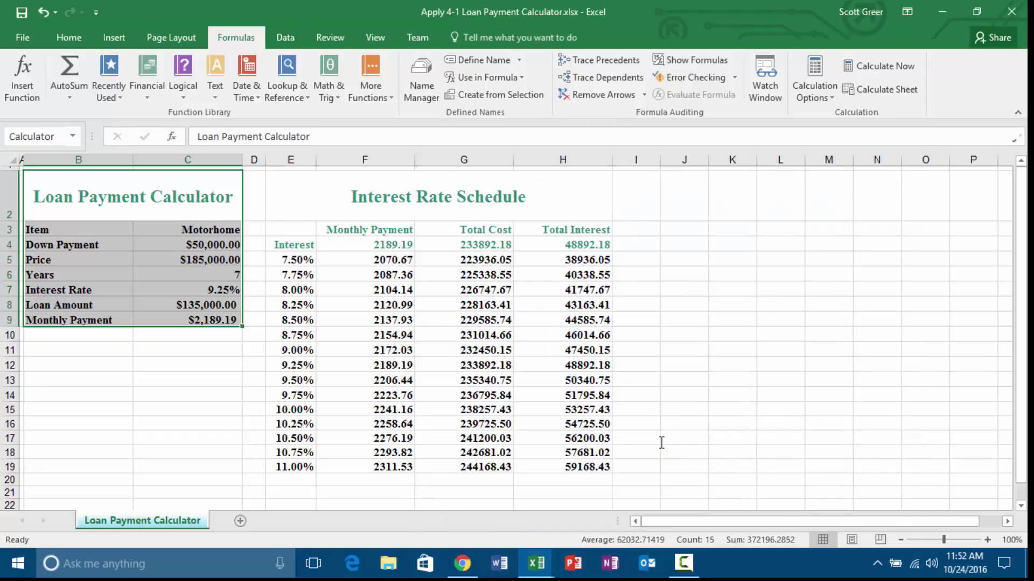
Select the named range Rate_Schedule and print only that selection to PDF.
click(72, 137)
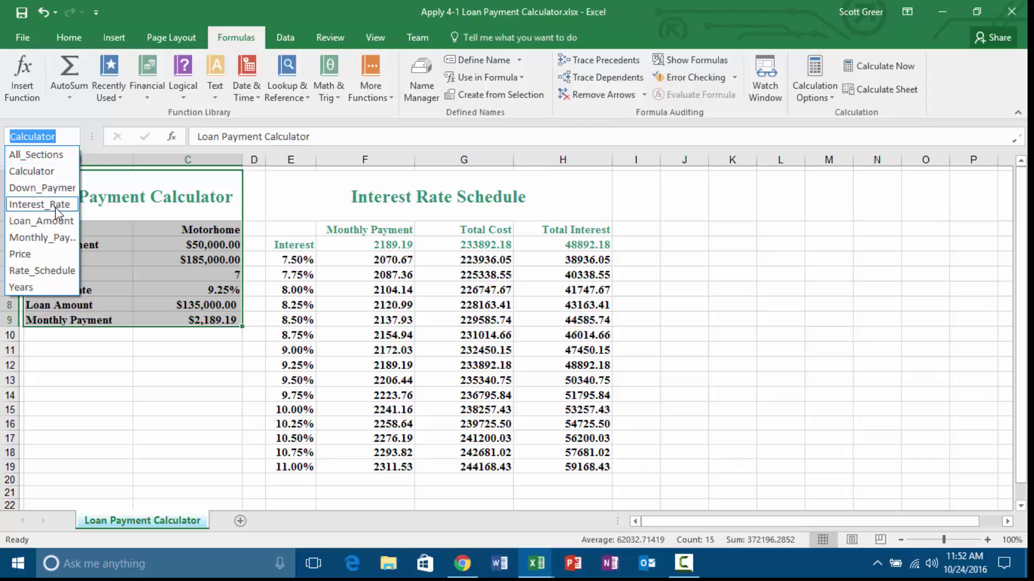
click(56, 270)
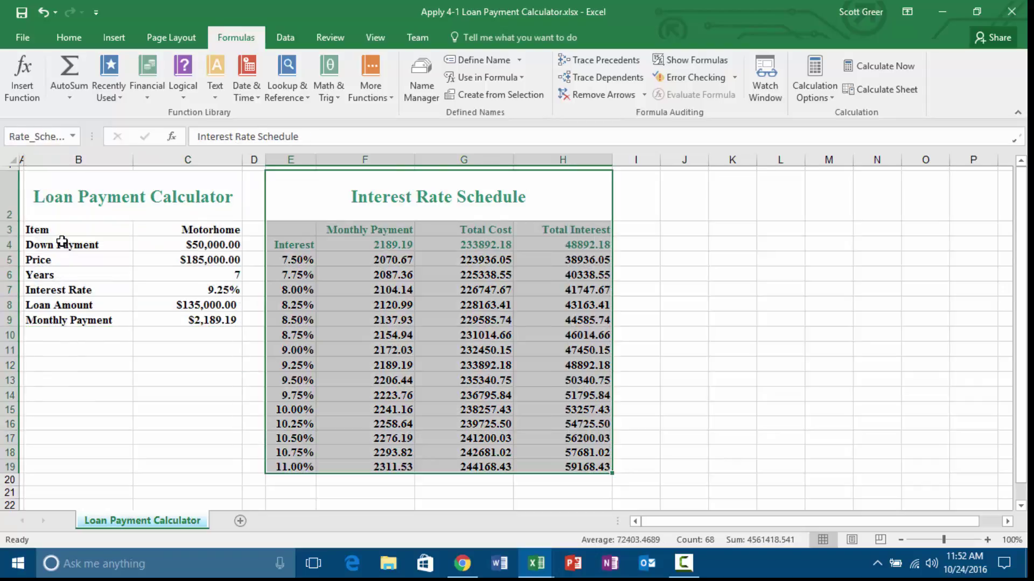
click(17, 36)
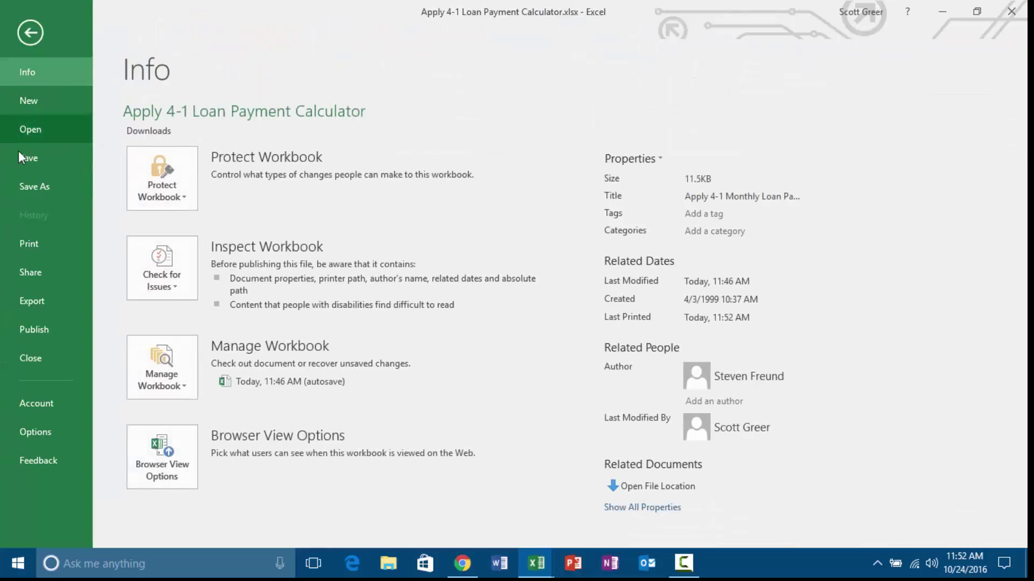
click(34, 243)
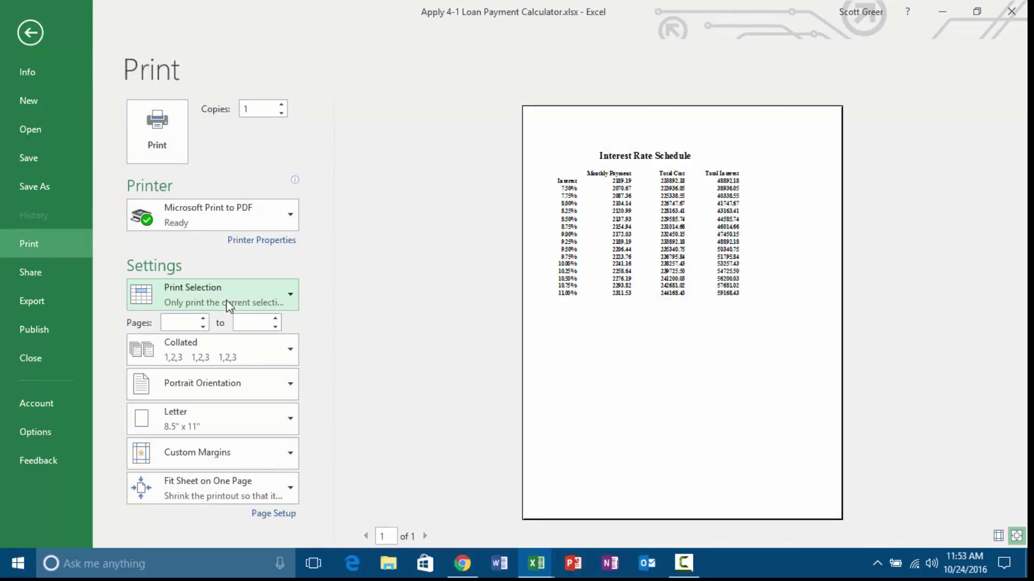
click(171, 134)
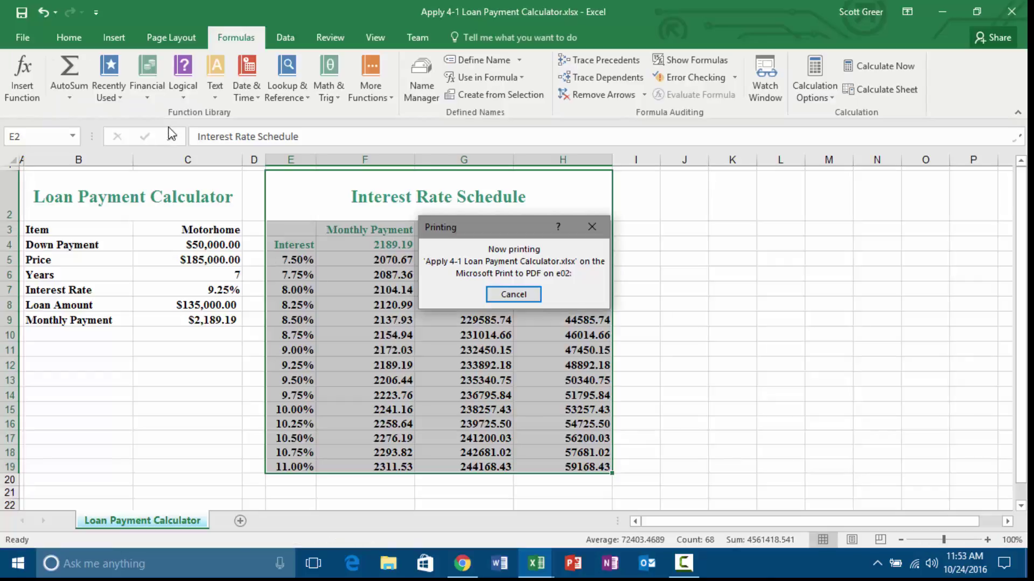
Save the schedule print output in APP104 under the existing Print 2 PDF's name, with its ending changed to "Print 3".
click(631, 282)
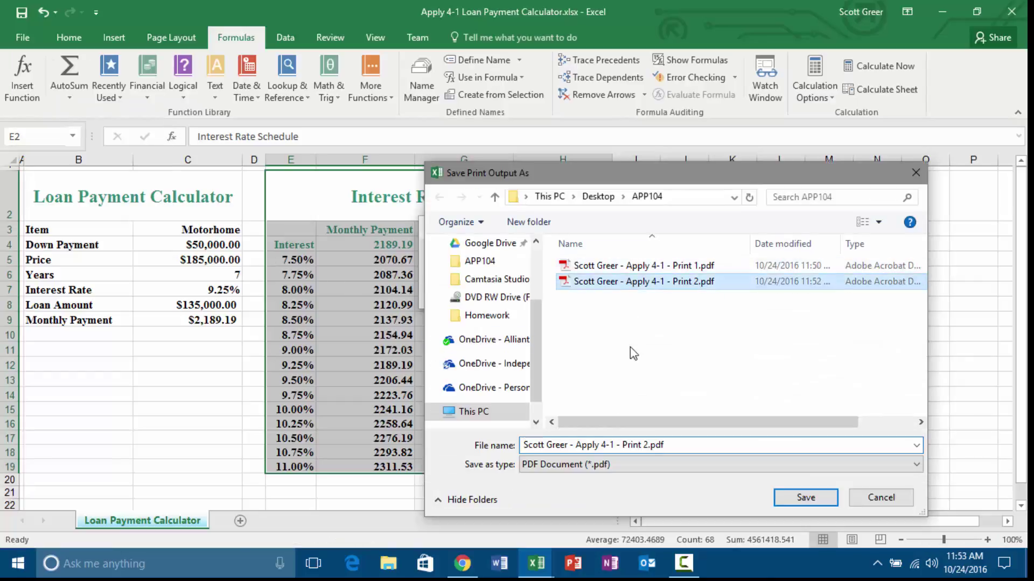
click(657, 445)
click(643, 444)
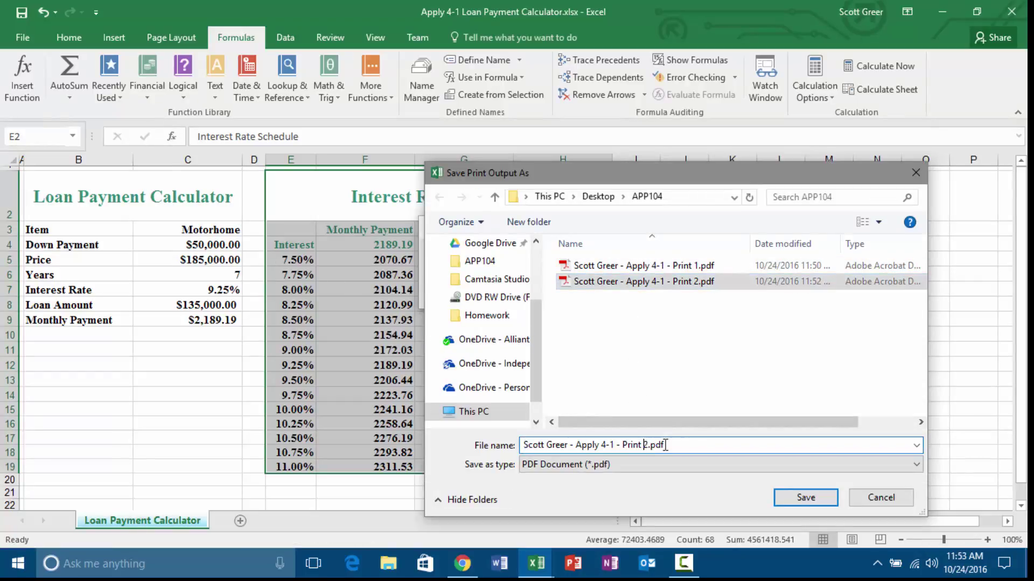
text(3)
key(Return)
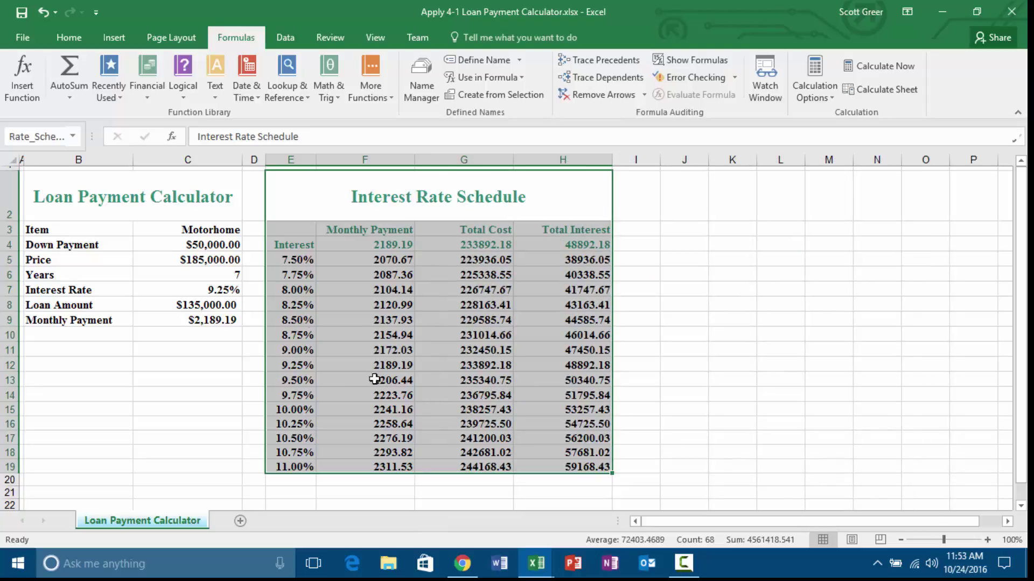
Select the named range All_Sections and print only that selection with Microsoft Print to PDF.
click(75, 134)
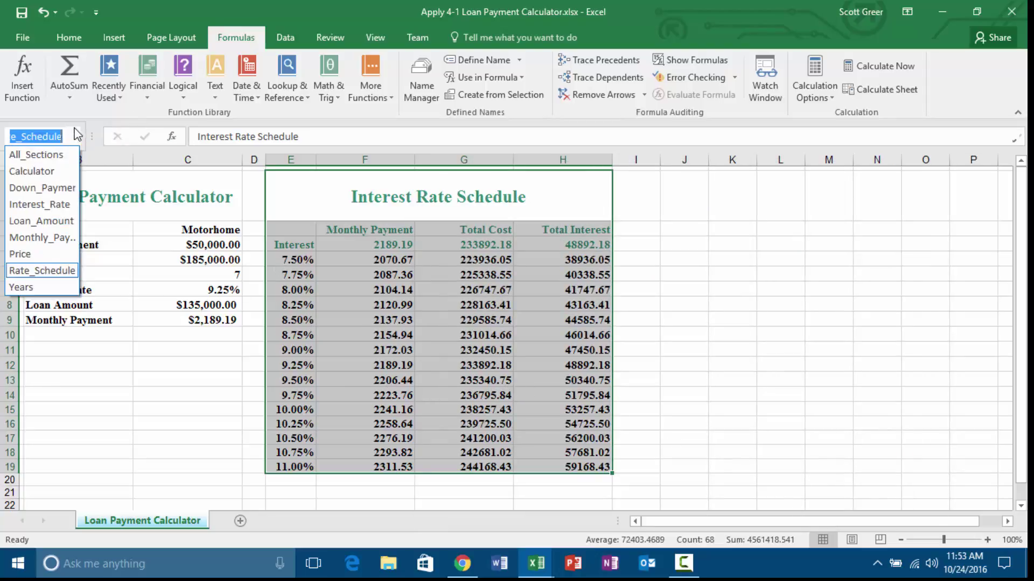
click(58, 155)
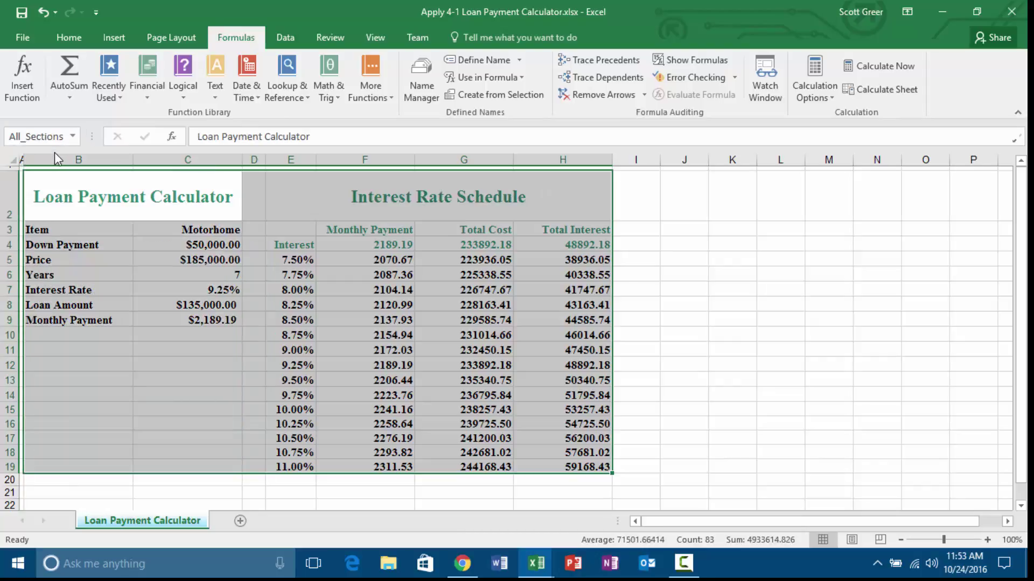
key(ctrl+p)
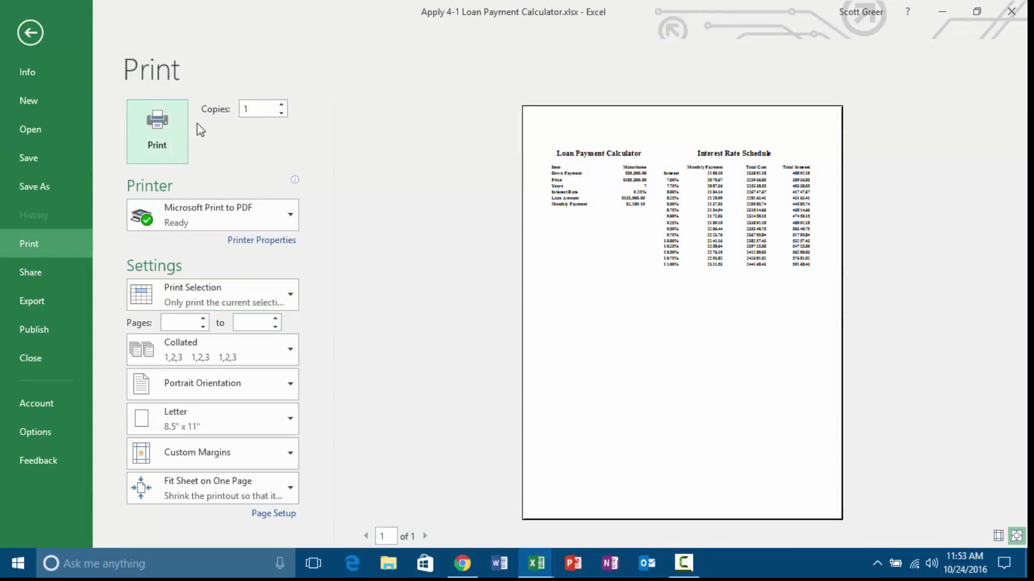
click(159, 151)
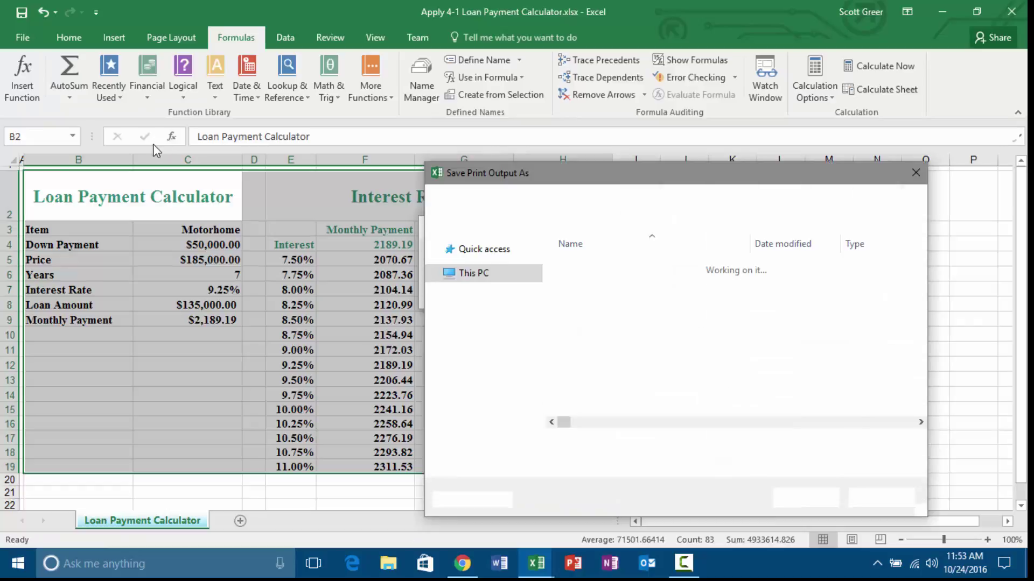
Save the All_Sections print output in APP104 under the existing Print 3 PDF's name, with its ending changed to "Print 4".
click(672, 299)
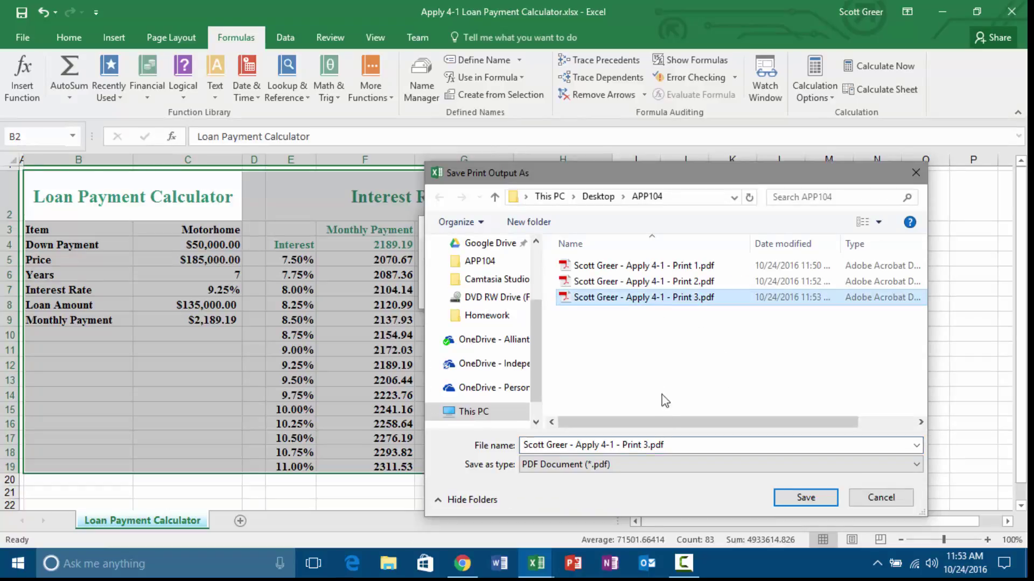
click(651, 446)
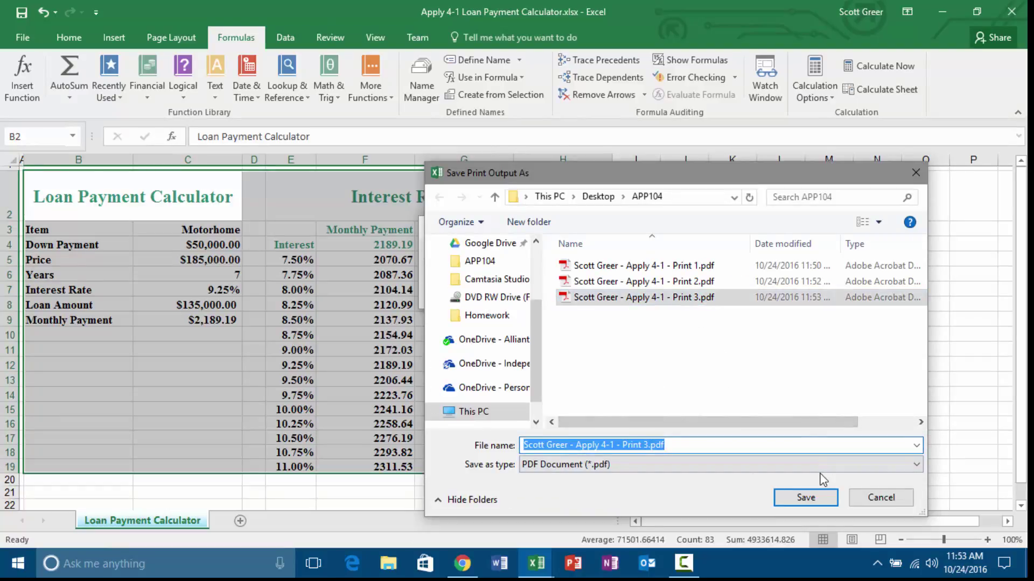
key(End)
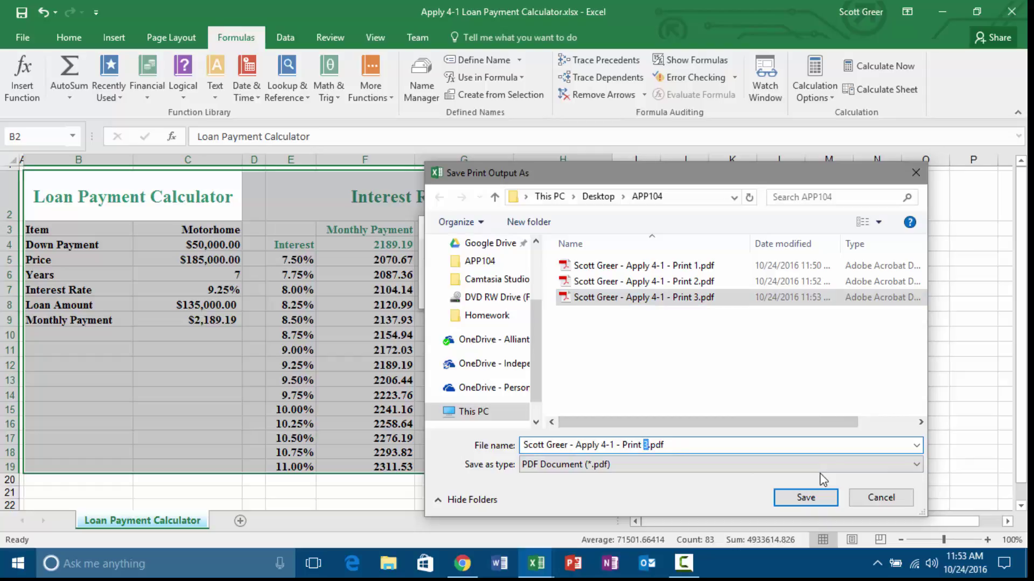
text(4)
key(Return)
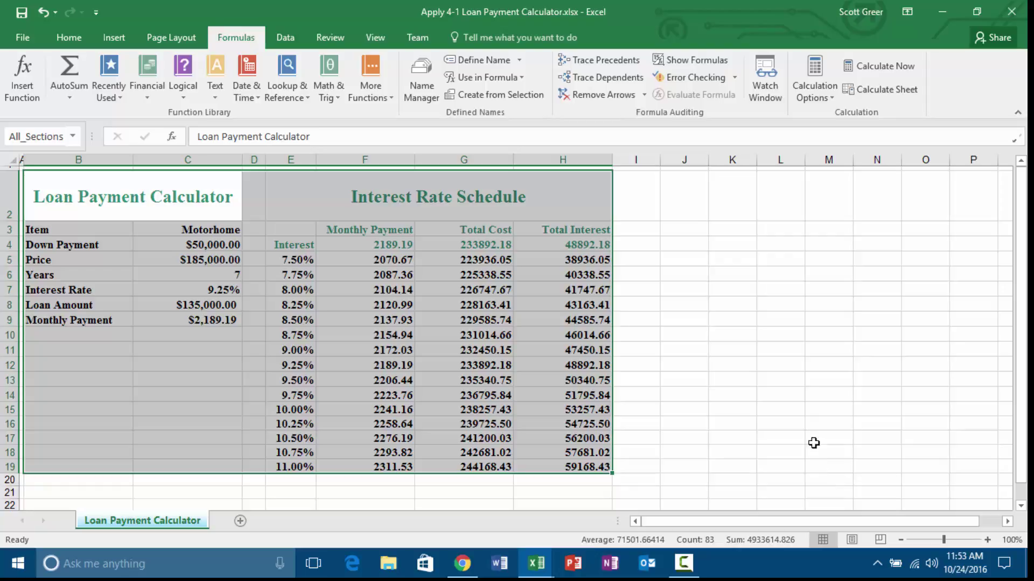
Unlock the calculator's input cells C4:C7, from Down Payment to Interest Rate, by turning off their Locked protection.
drag(207, 252, 213, 289)
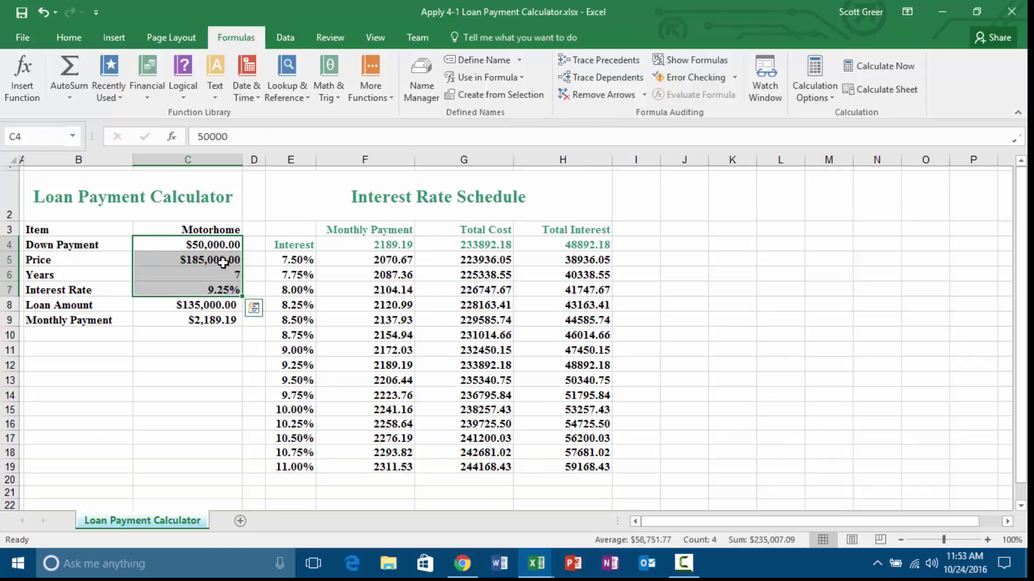
right_click(221, 271)
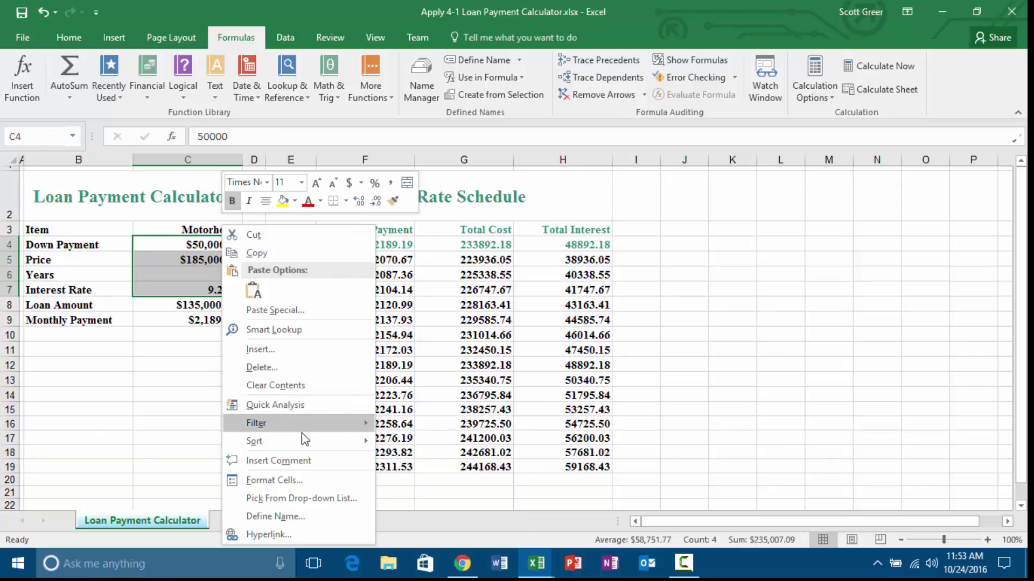
click(308, 479)
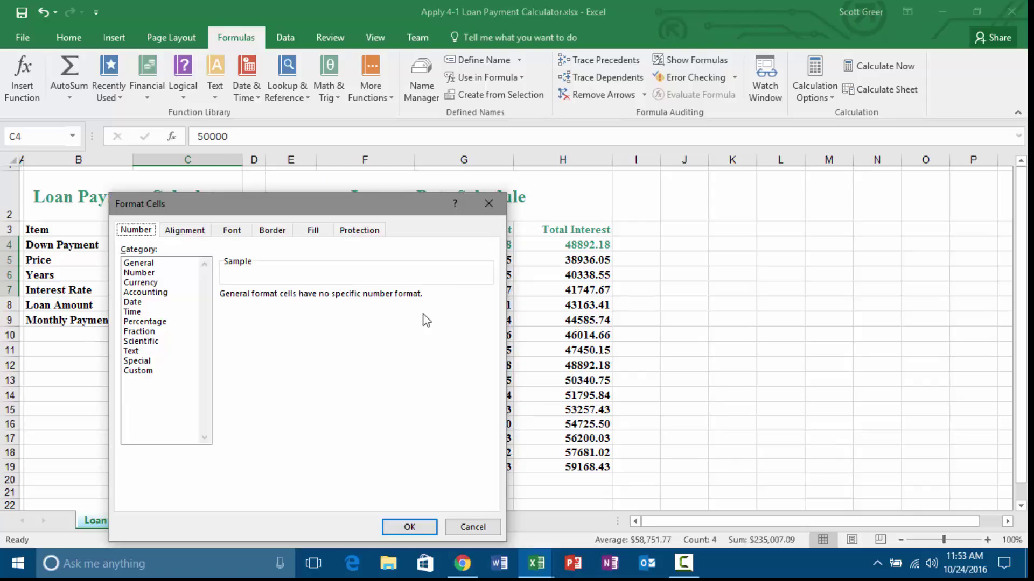
click(360, 230)
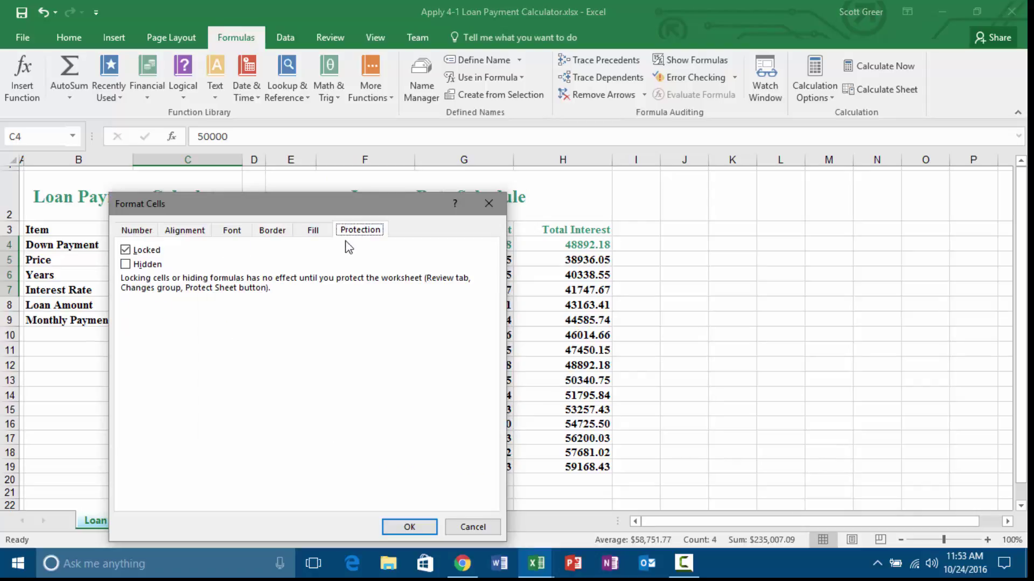
click(126, 250)
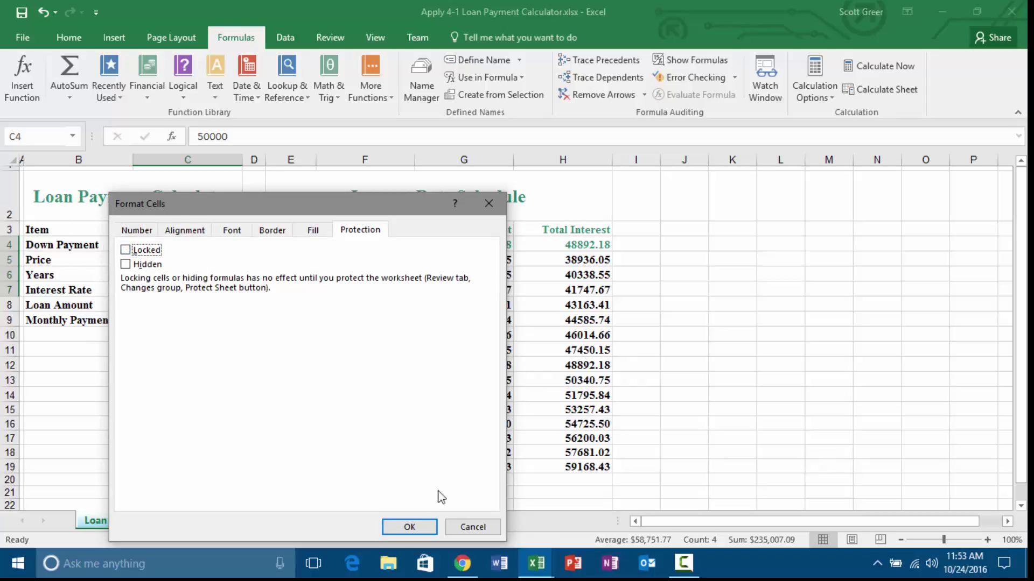
click(412, 528)
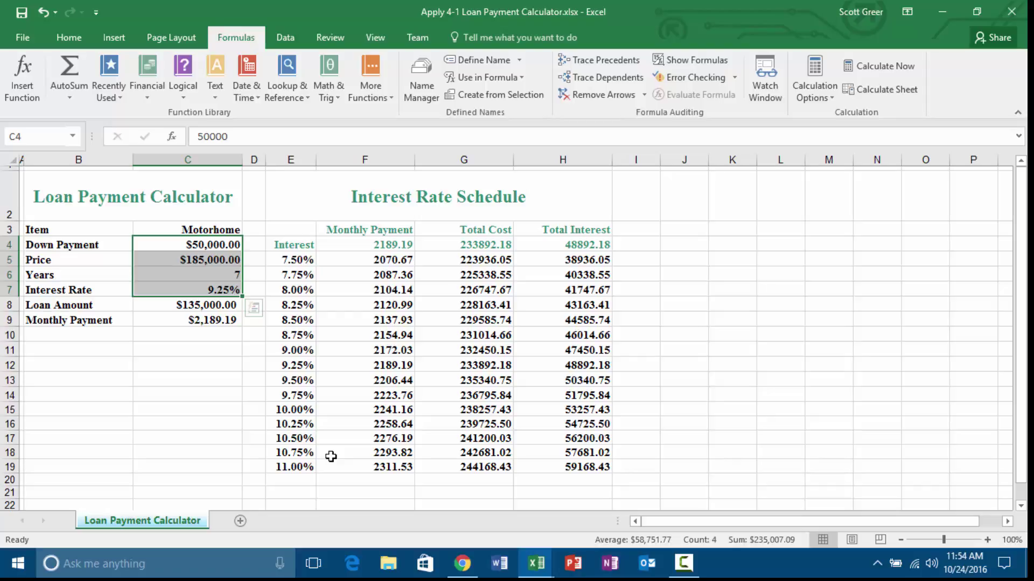
Examine the formulas behind the calculator and the interest rate schedule, including the row 4 formulas, and return to the values view.
key(ctrl+grave)
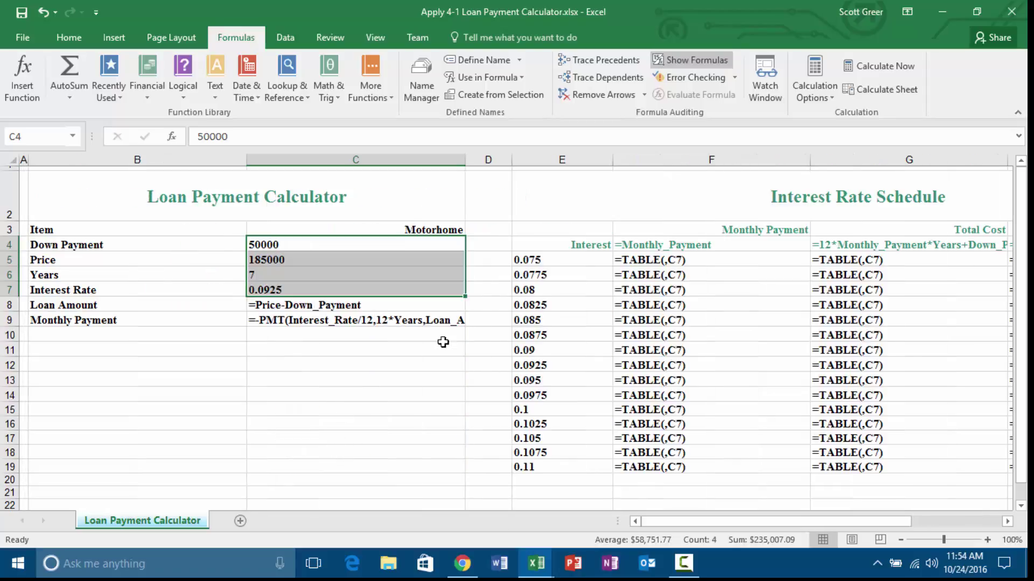
drag(742, 521, 671, 523)
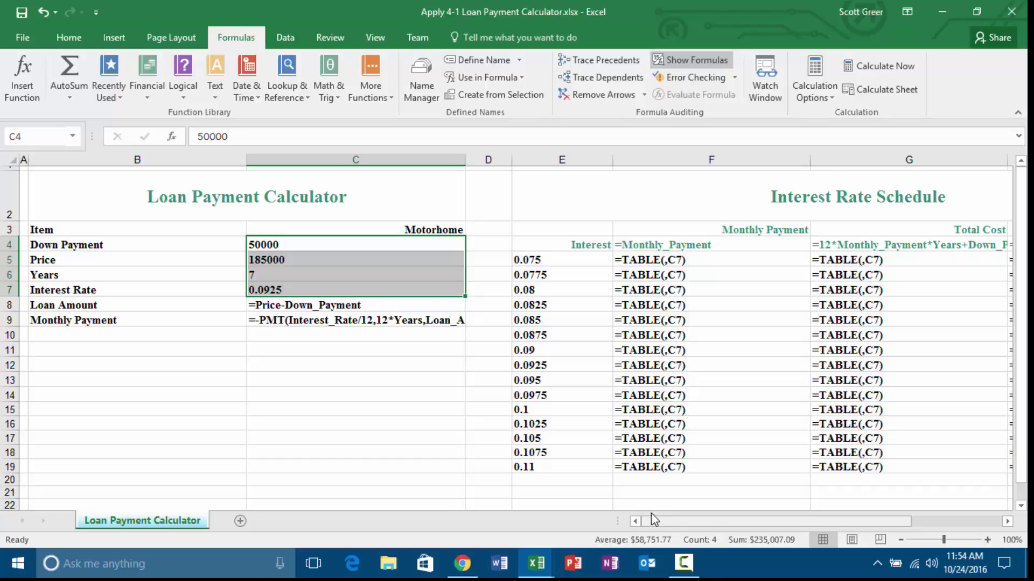
key(ctrl+grave)
click(653, 392)
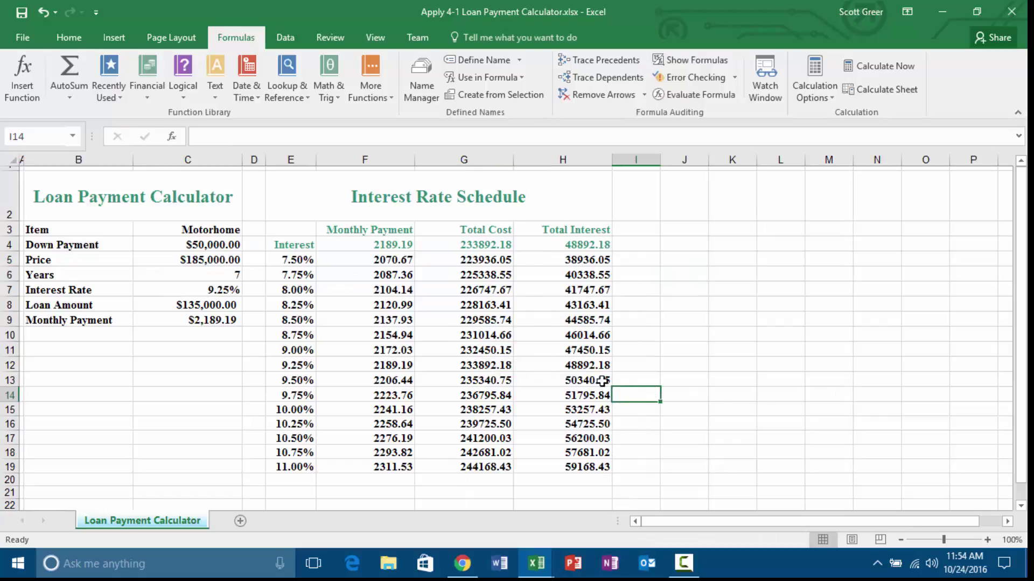
click(592, 304)
key(ctrl+grave)
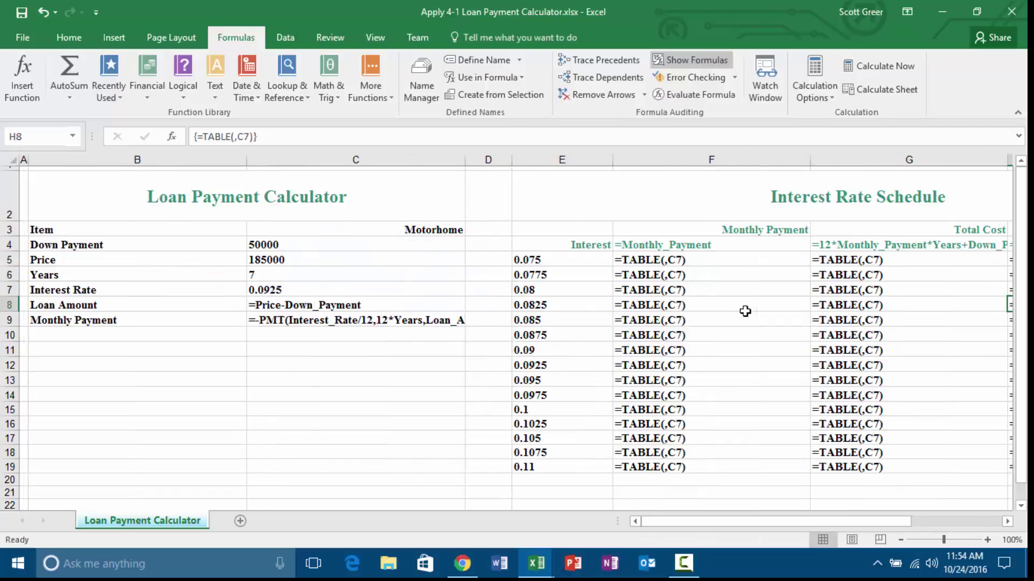
drag(796, 521, 841, 520)
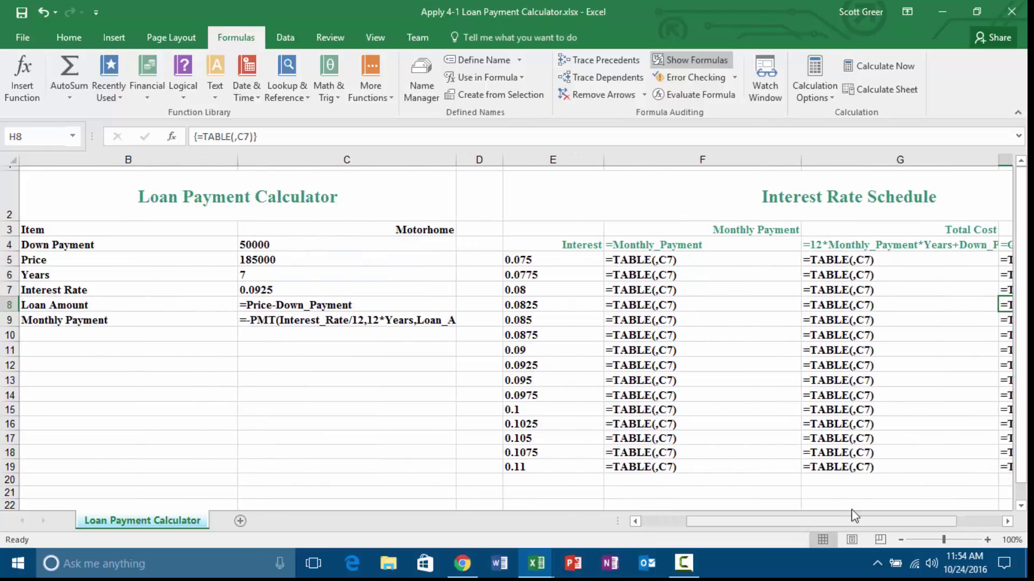
click(1007, 521)
click(1006, 522)
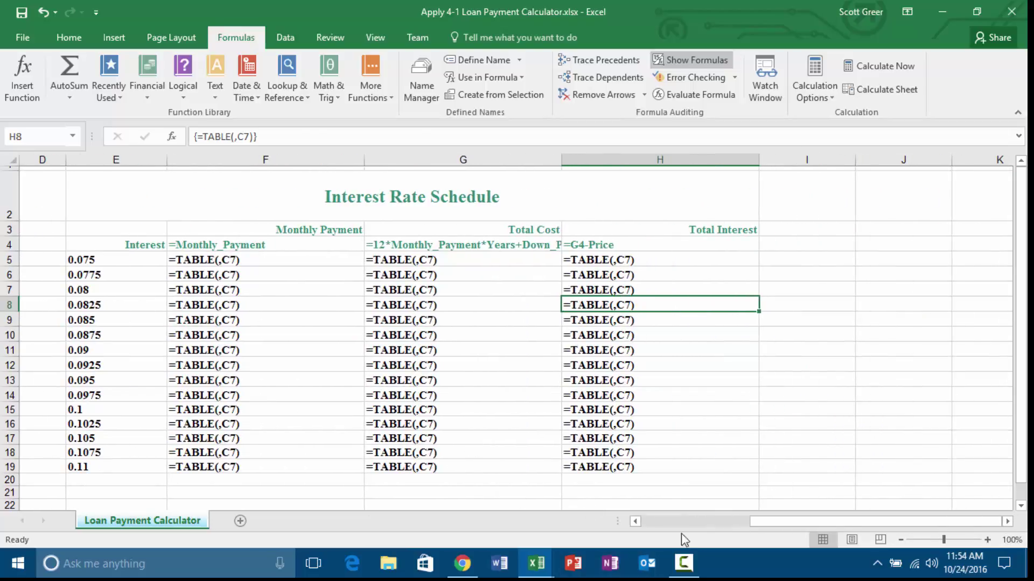
drag(670, 526, 667, 525)
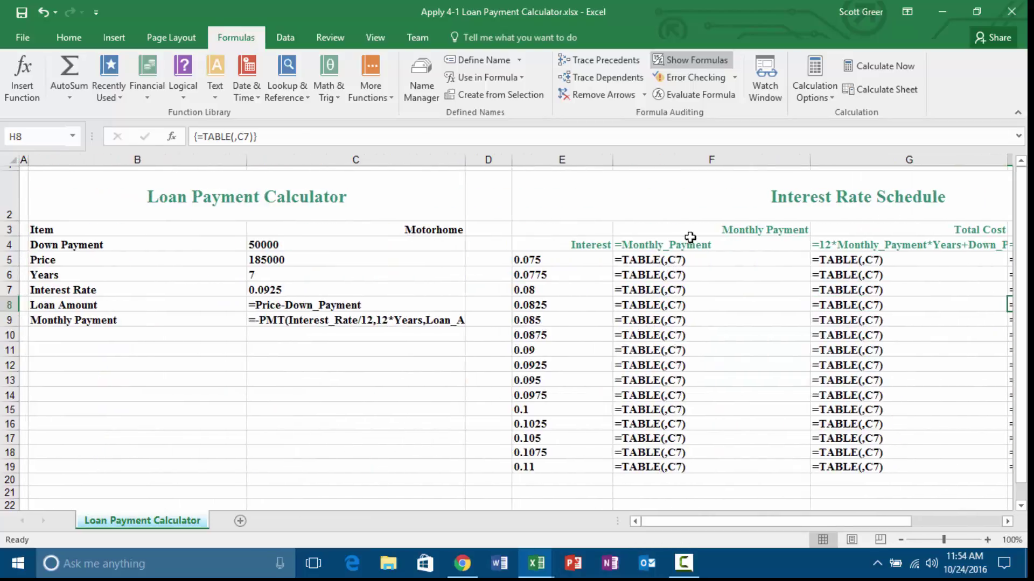
click(705, 247)
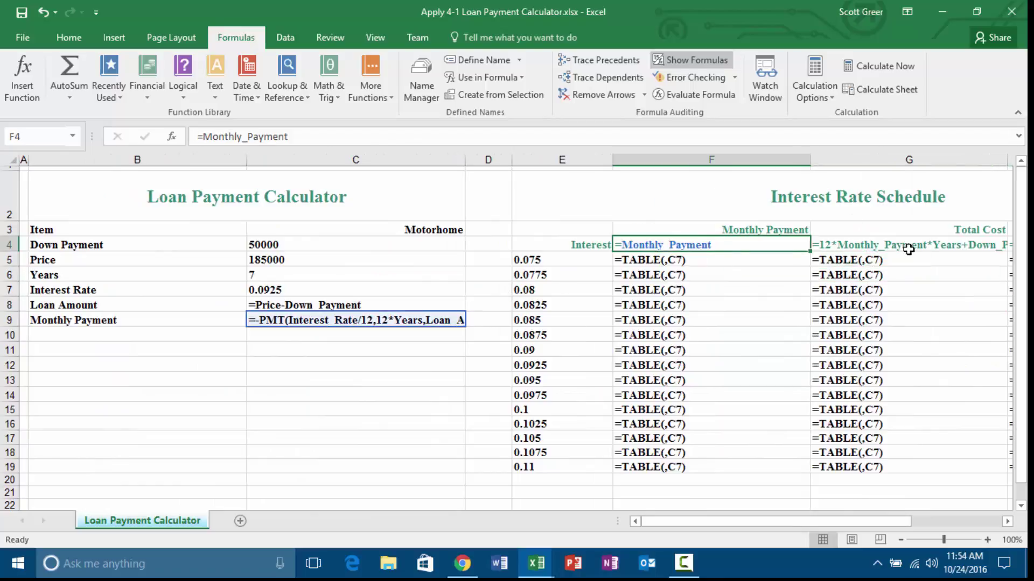
click(892, 244)
key(ctrl+grave)
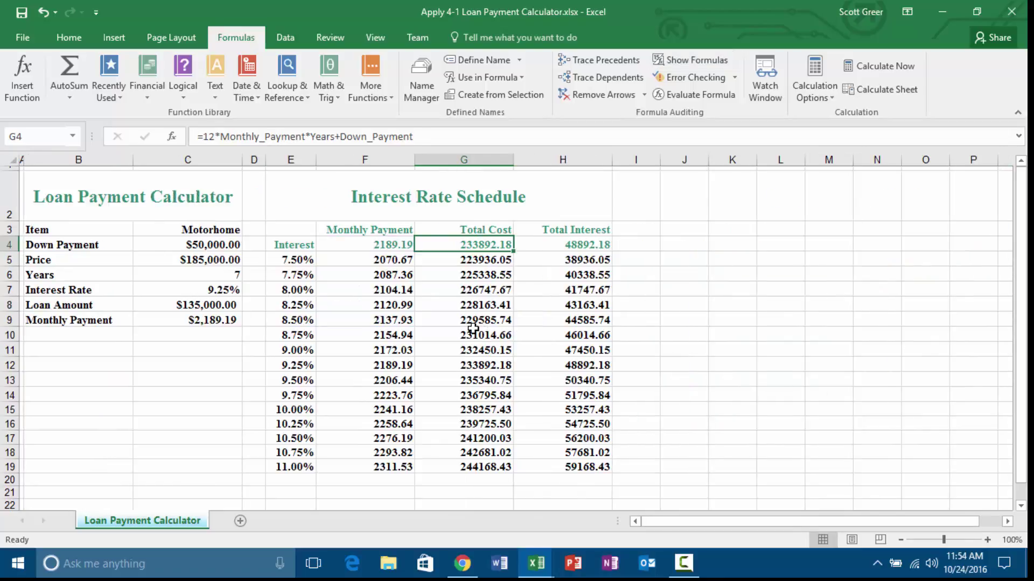
Display the worksheet's formulas in the cells and set the print orientation to landscape.
key(ctrl+grave)
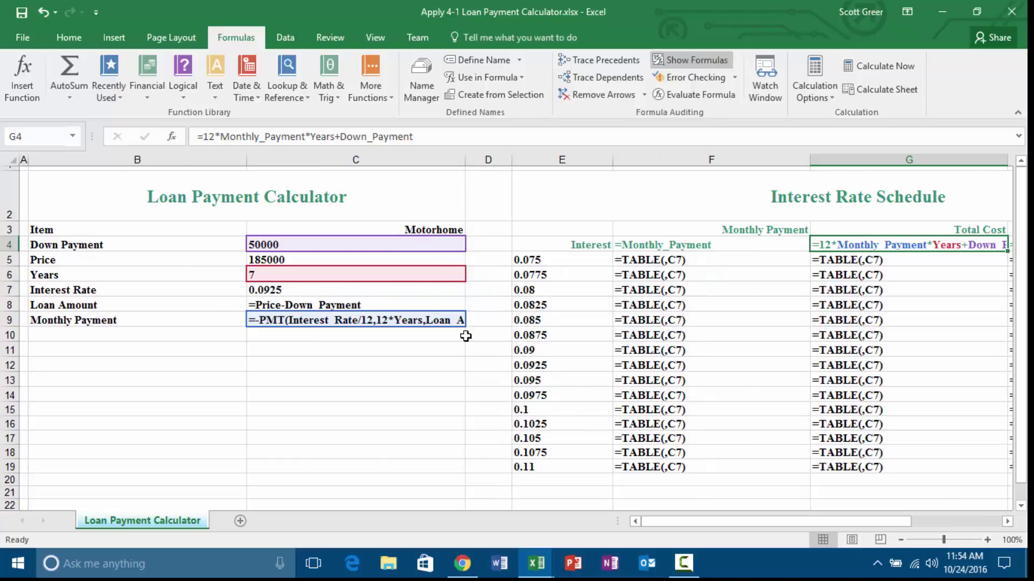
click(407, 401)
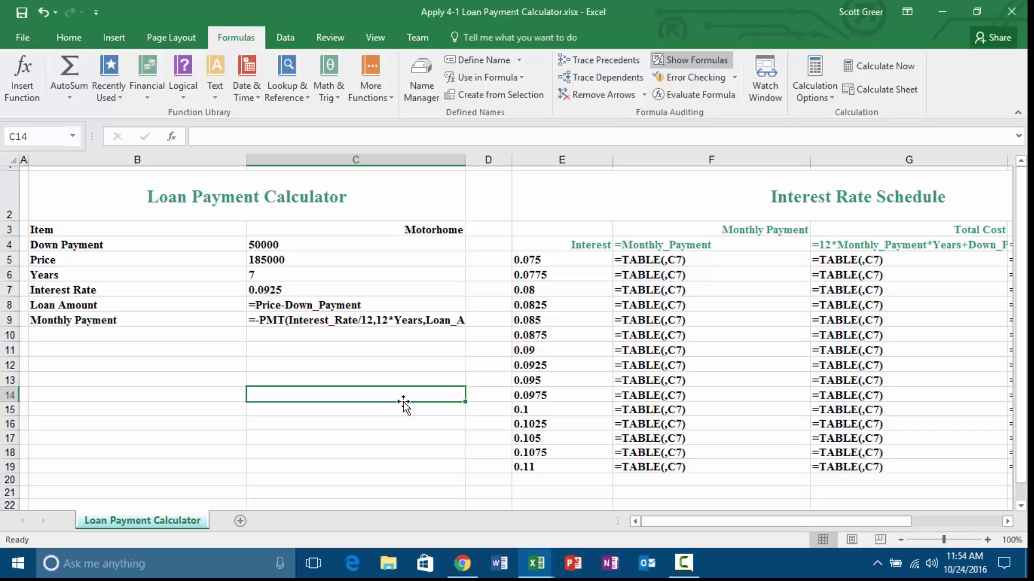
key(ctrl+p)
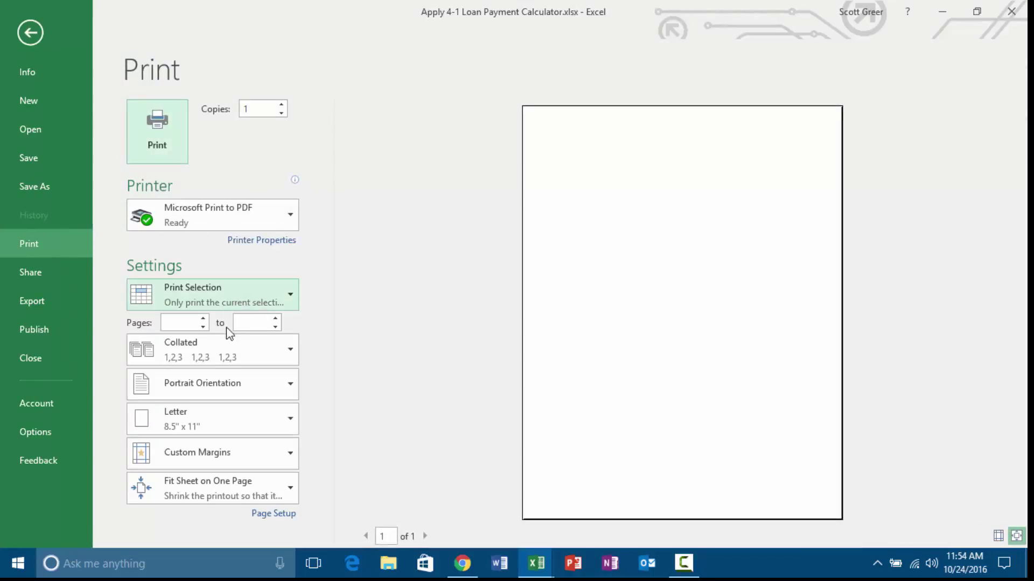
click(230, 395)
click(219, 450)
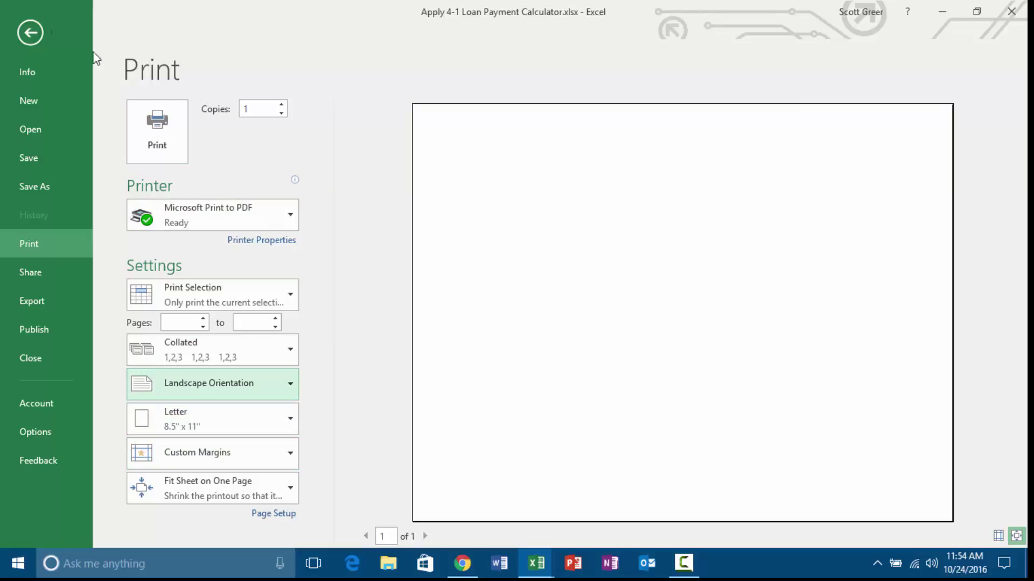
click(30, 33)
Change the print scope to Print Active Sheets and print the formulas version of the worksheet to PDF.
click(334, 275)
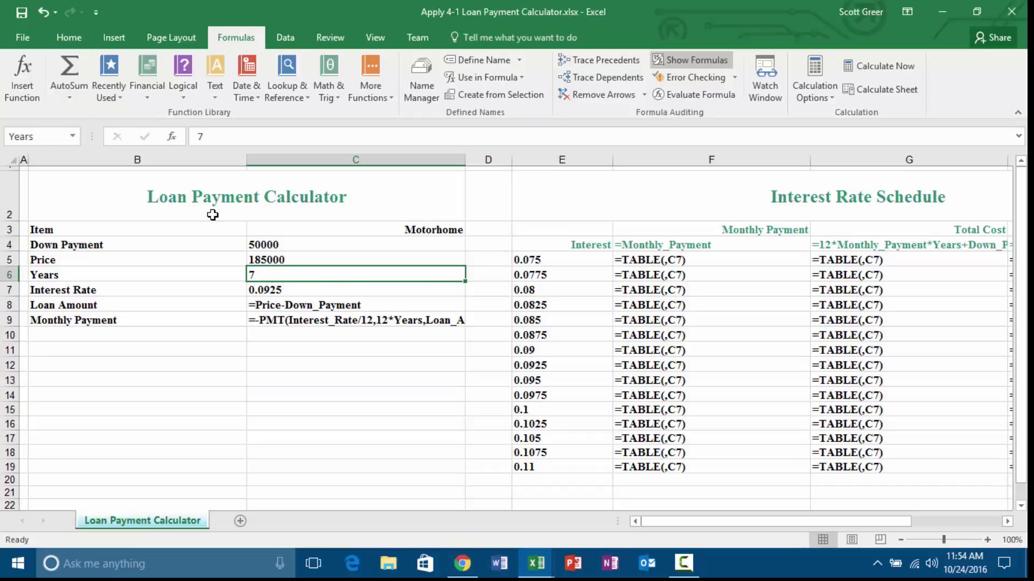
key(ctrl+p)
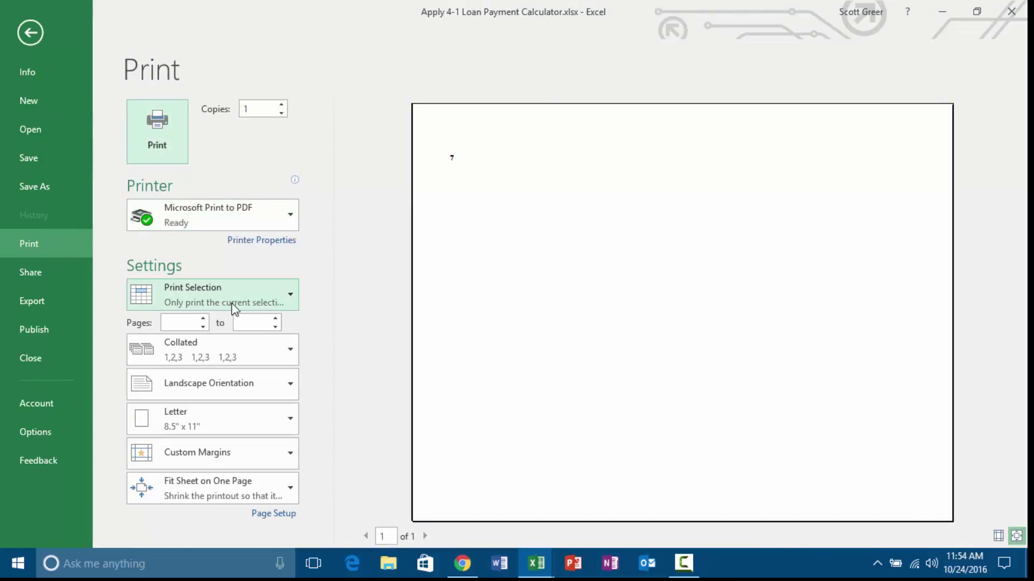
click(231, 300)
click(232, 333)
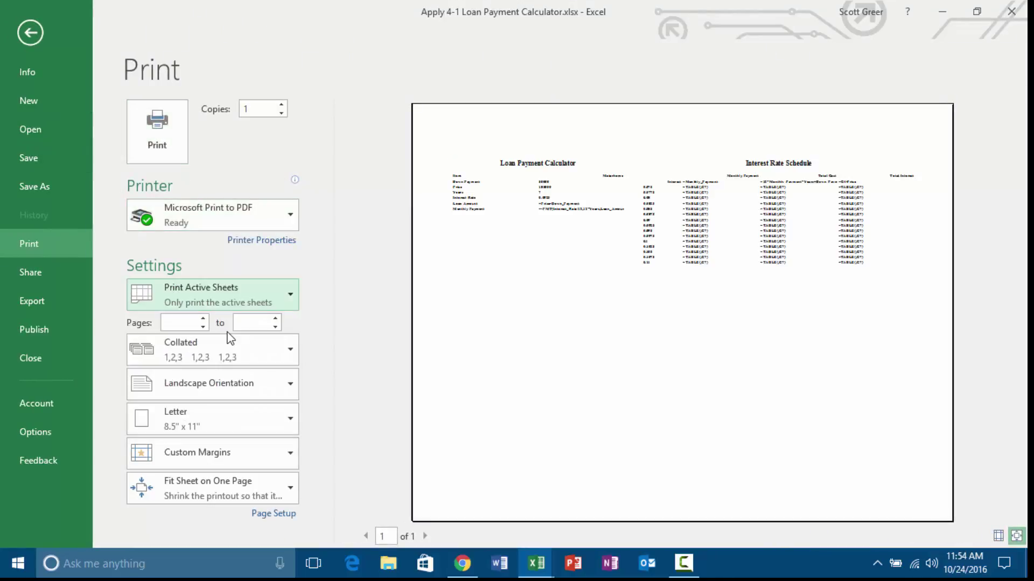
click(239, 305)
click(184, 150)
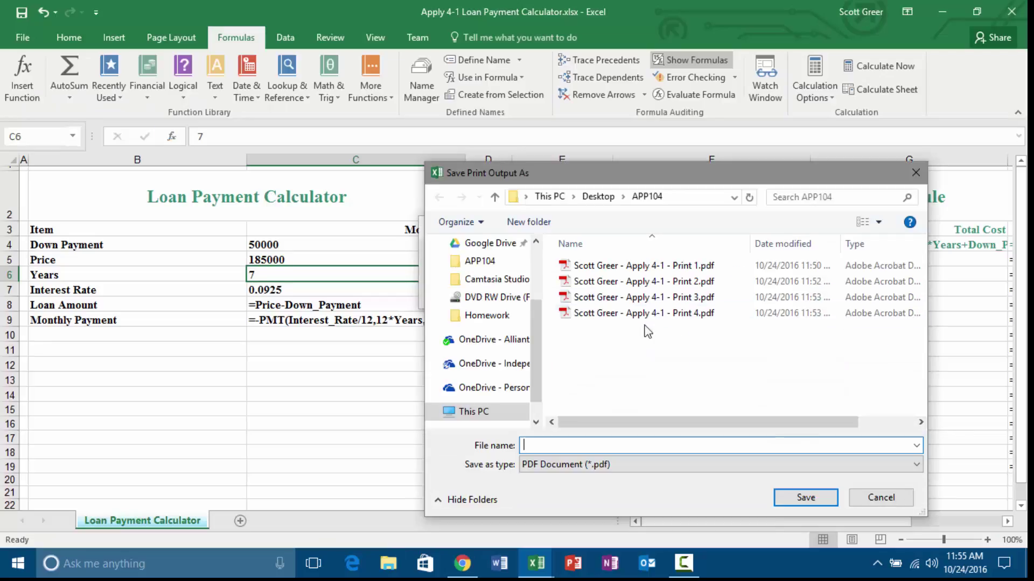
Save the formulas printout in APP104 with the existing PDFs' naming, ending in "Apply 4-1 - Print 5.pdf", and return to the values view.
click(648, 314)
click(647, 445)
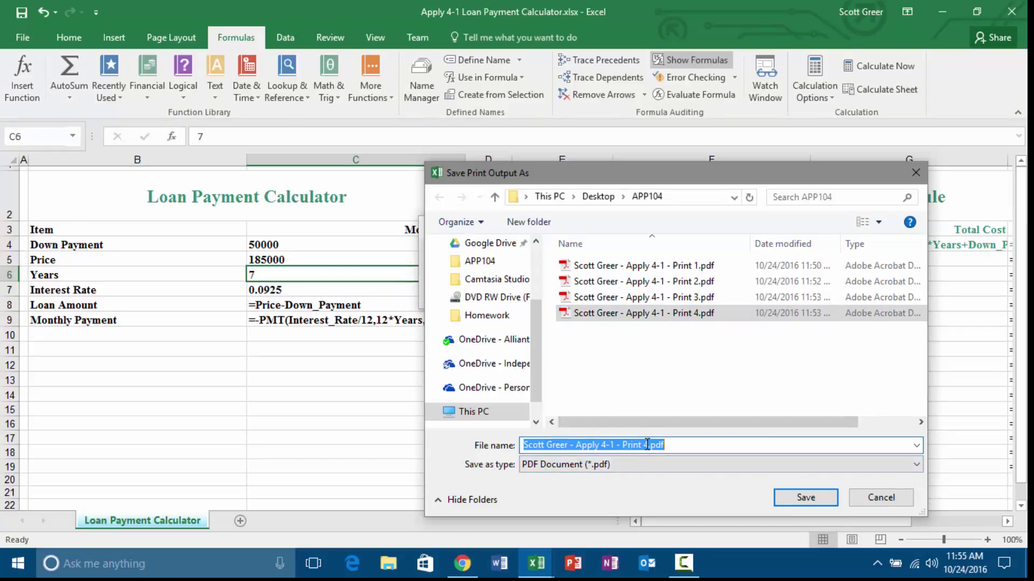
click(648, 445)
key(BackSpace)
text(5)
key(Return)
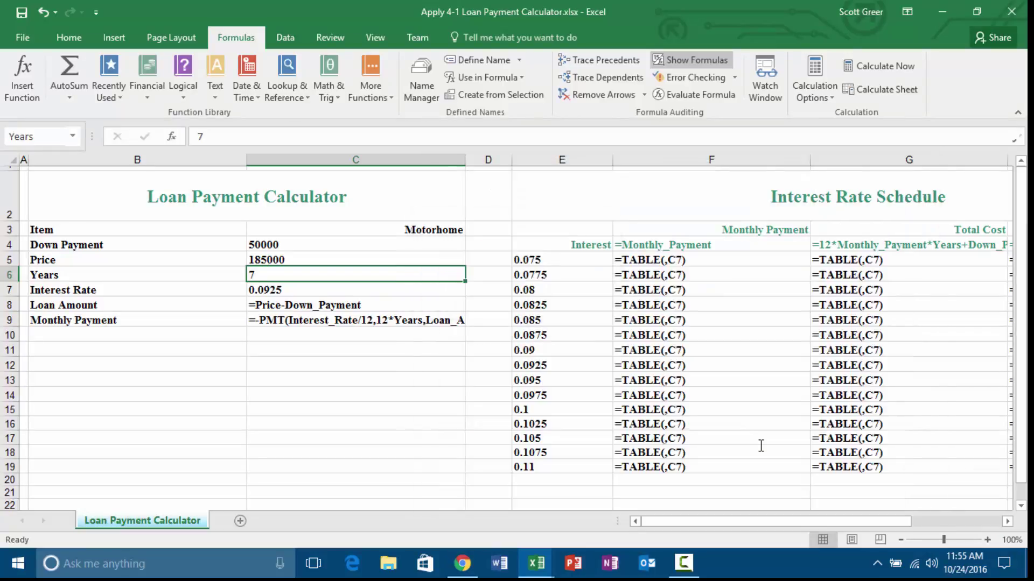
key(ctrl+grave)
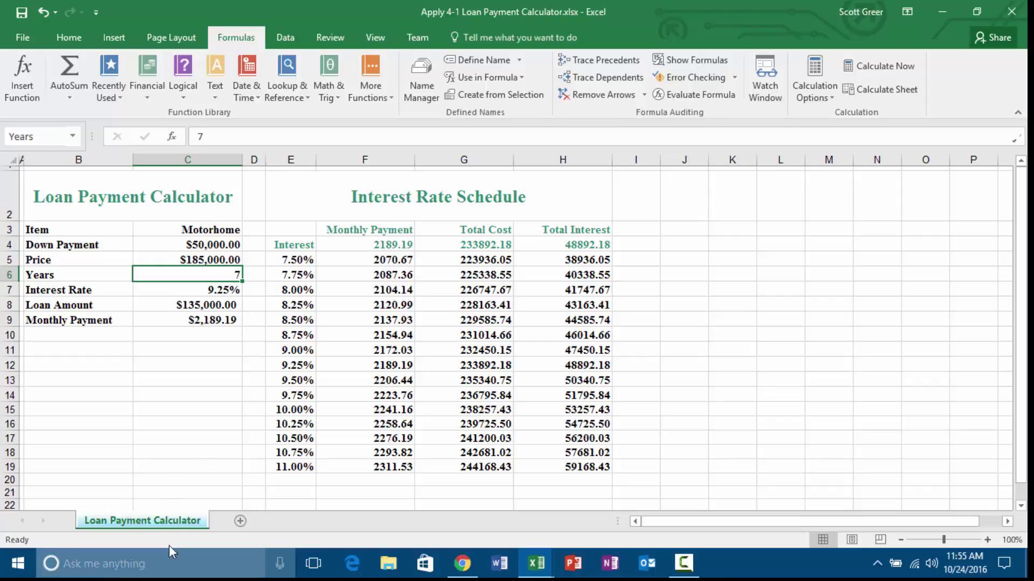
Try to hide the Loan Payment Calculator worksheet while it is the workbook's only sheet.
right_click(176, 519)
click(211, 473)
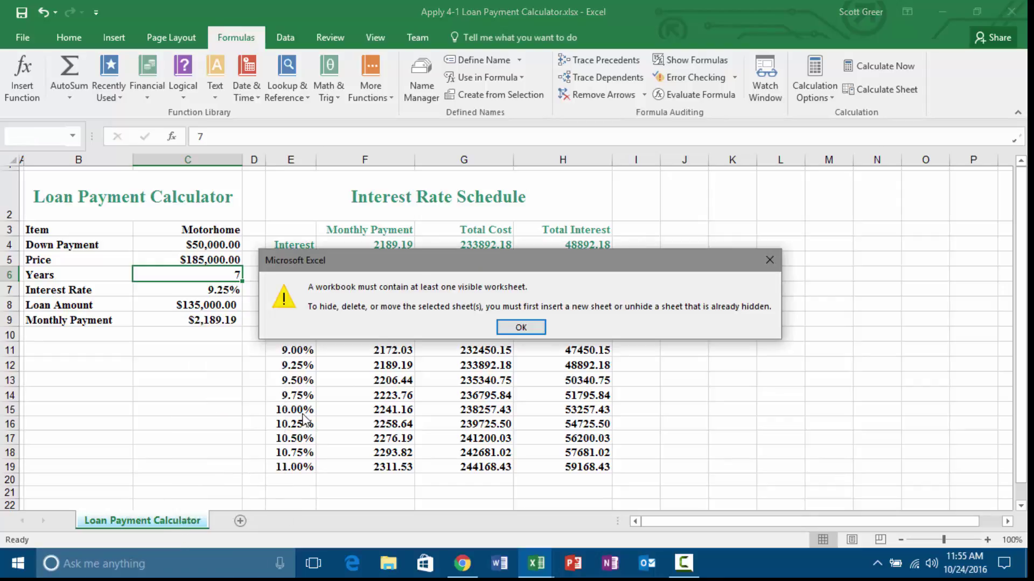
click(521, 329)
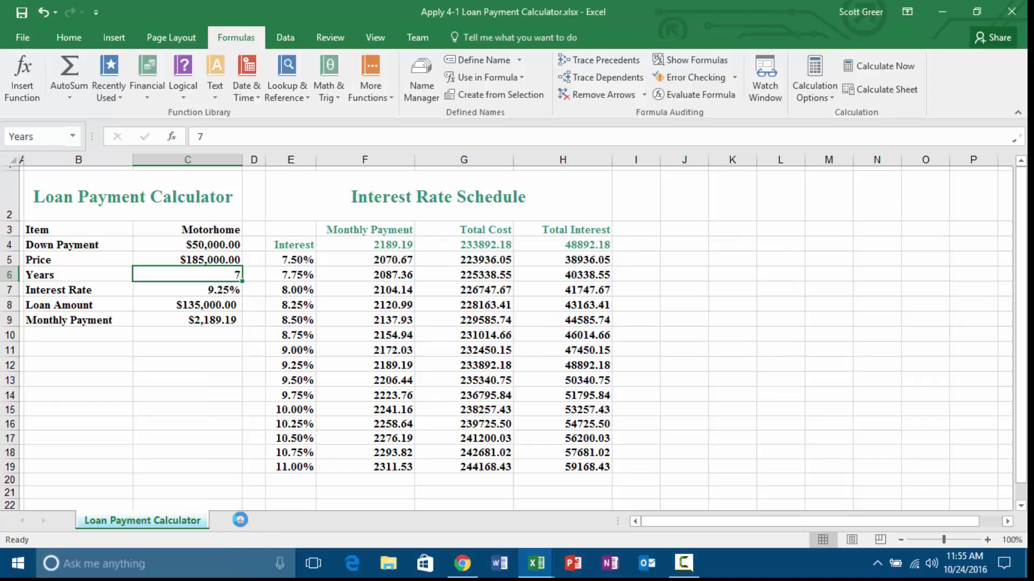
Add a new blank worksheet and hide the Loan Payment Calculator worksheet.
click(240, 521)
right_click(167, 522)
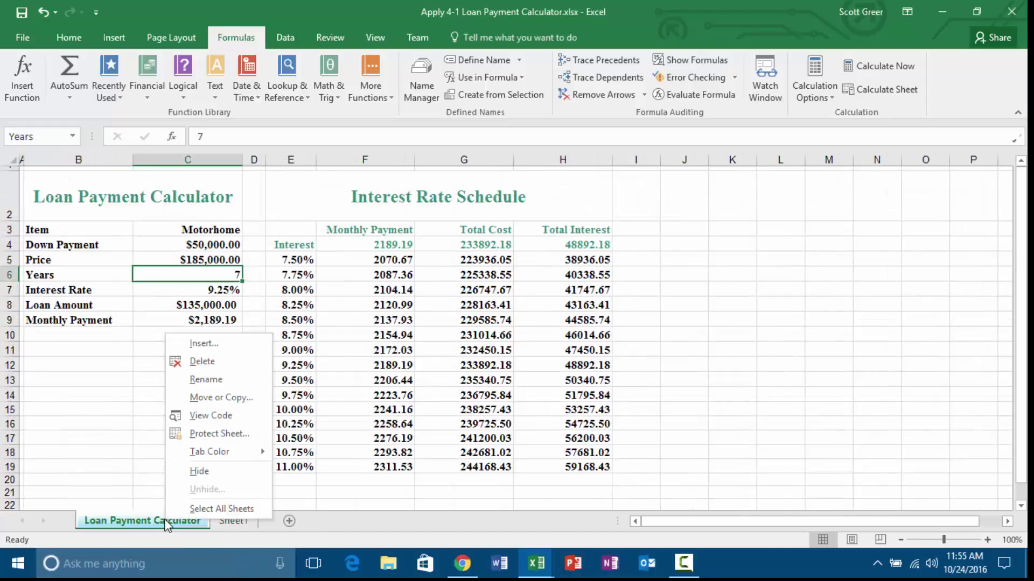
click(200, 472)
Unhide the Loan Payment Calculator worksheet and delete the blank Sheet1.
right_click(110, 525)
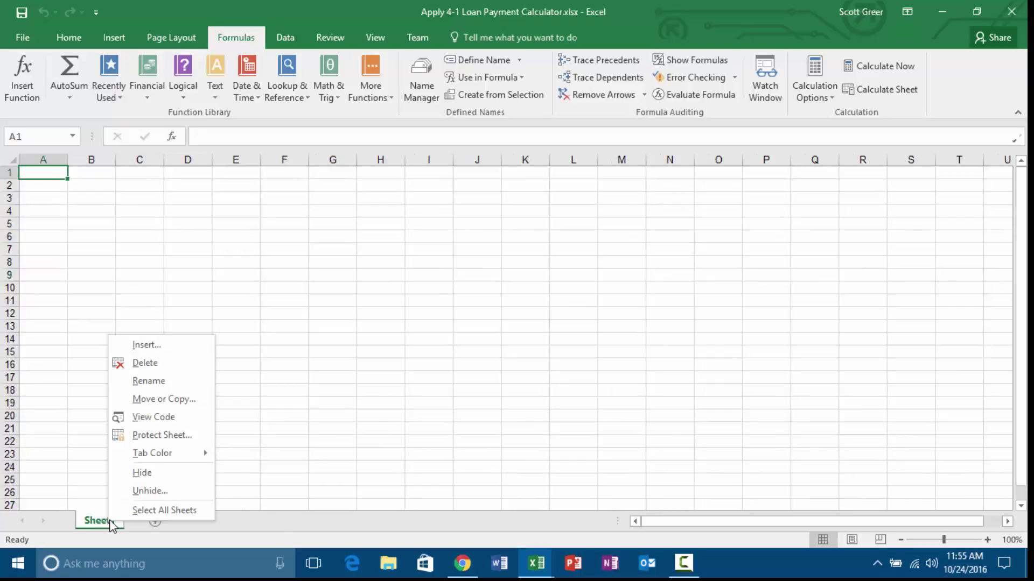
click(154, 491)
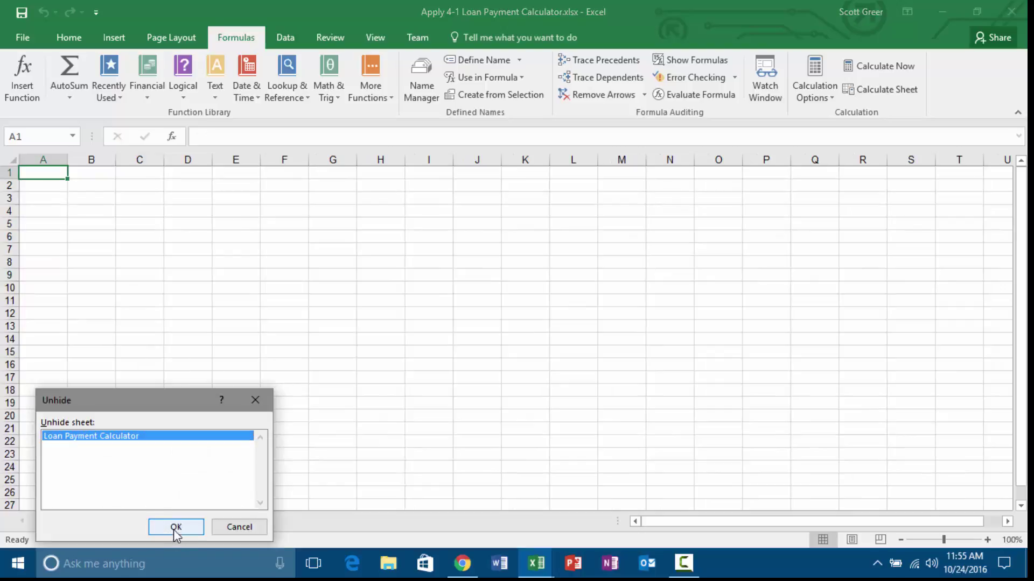
click(176, 527)
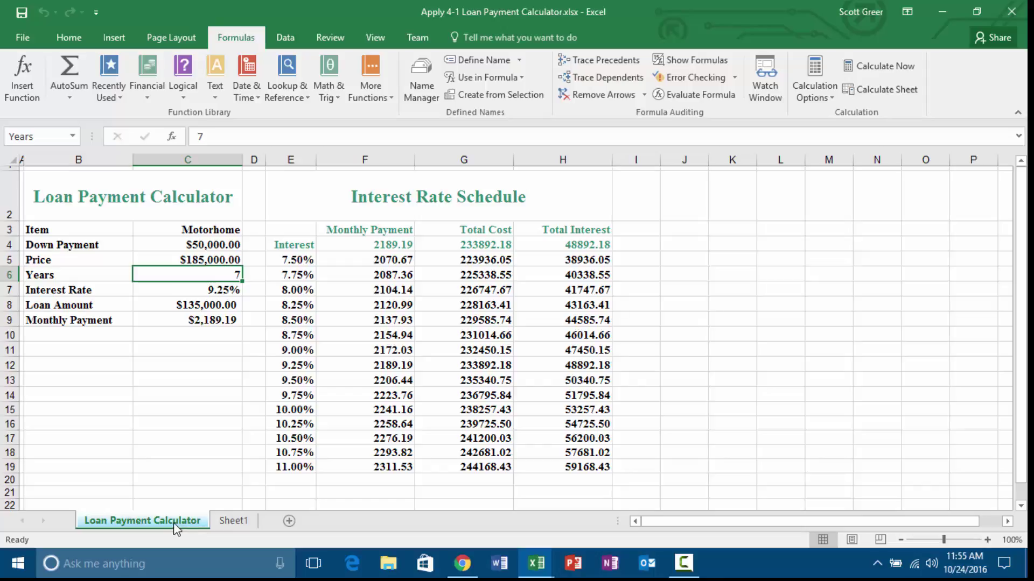
click(228, 519)
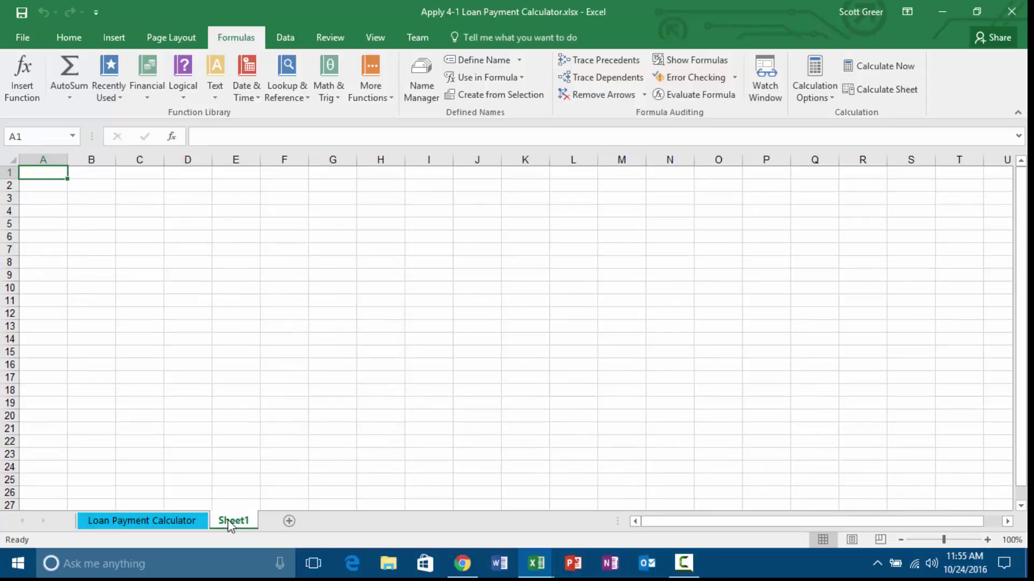
right_click(228, 519)
click(263, 362)
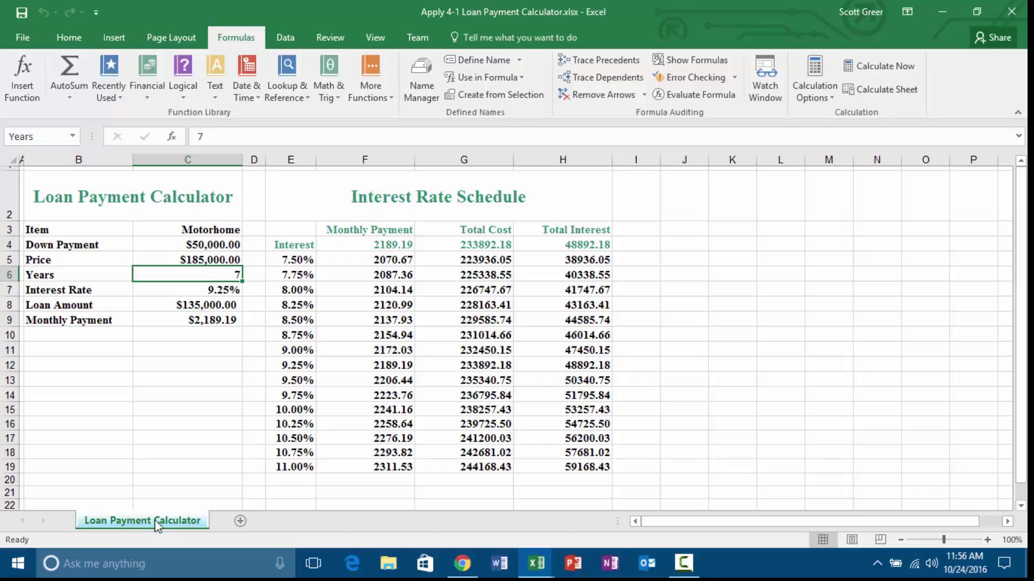
Hide columns E through H, which hold the Interest Rate Schedule.
click(294, 305)
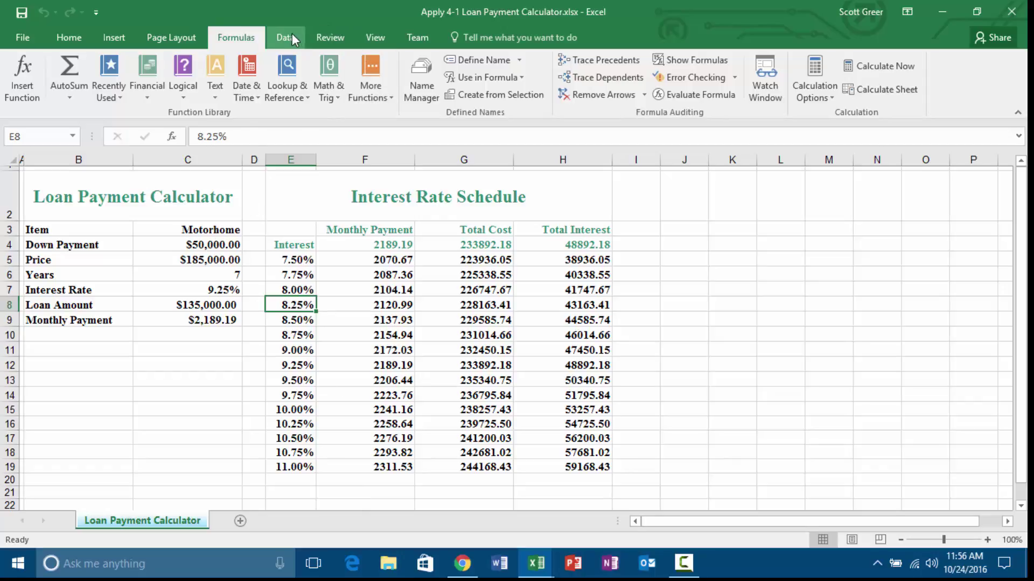
click(300, 160)
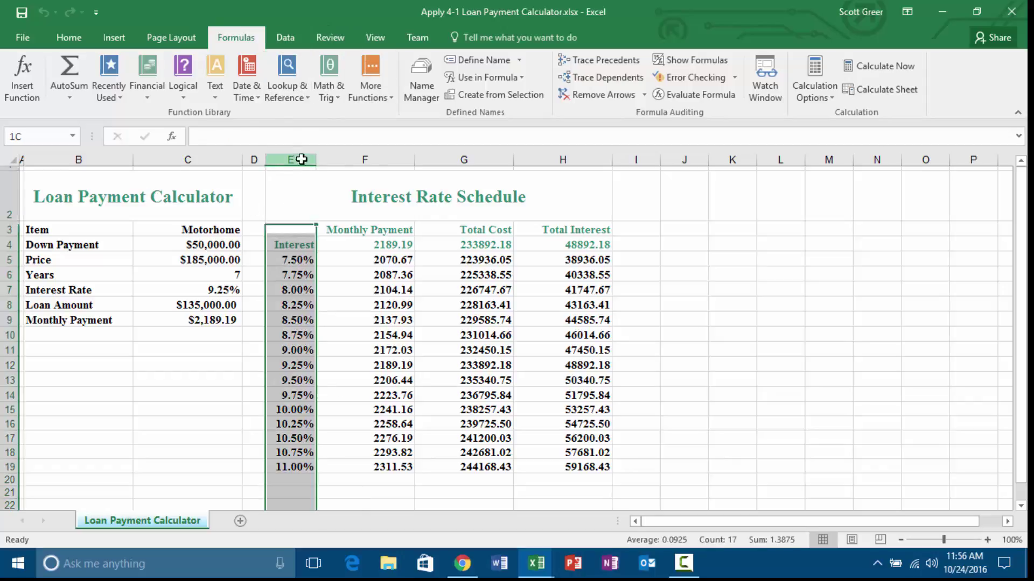
drag(301, 159, 564, 169)
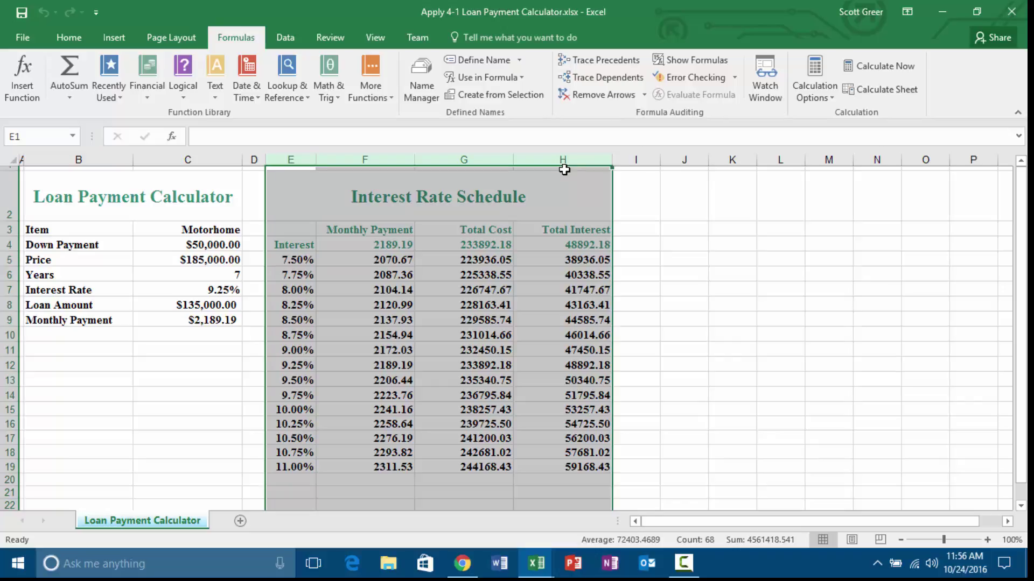
right_click(570, 156)
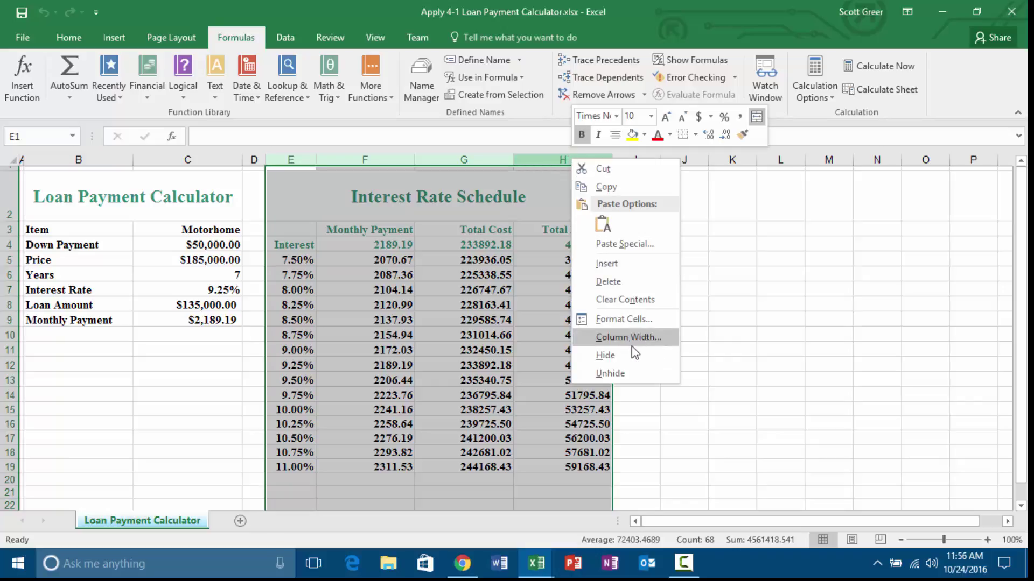
click(633, 360)
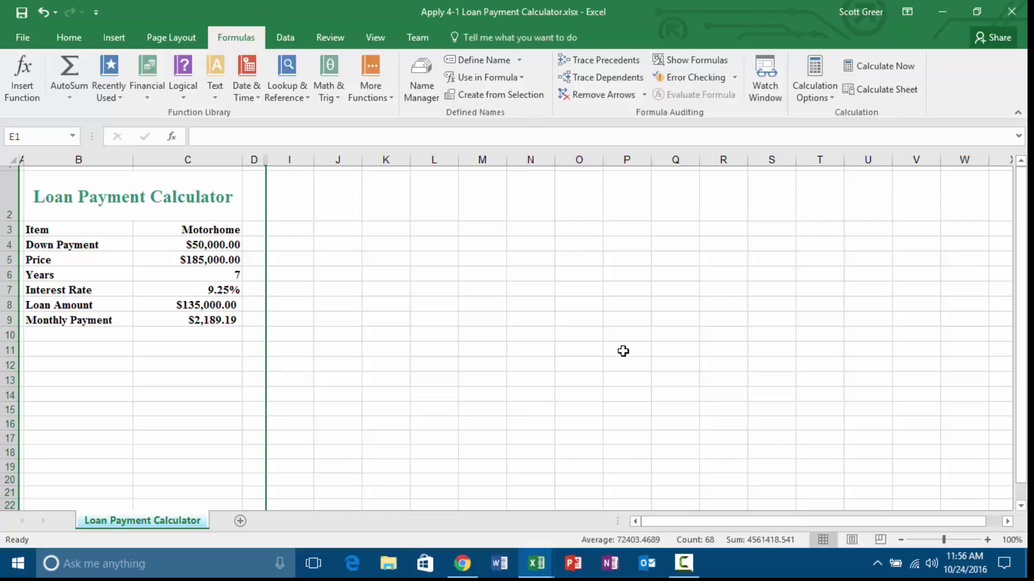
Unhide the Interest Rate Schedule columns between D and I.
drag(258, 158, 297, 171)
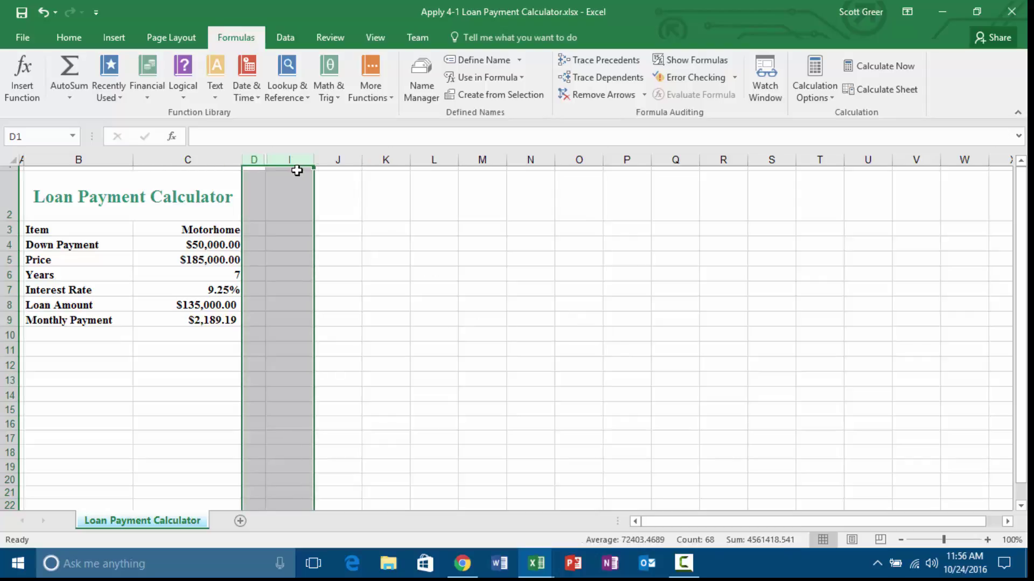
right_click(299, 159)
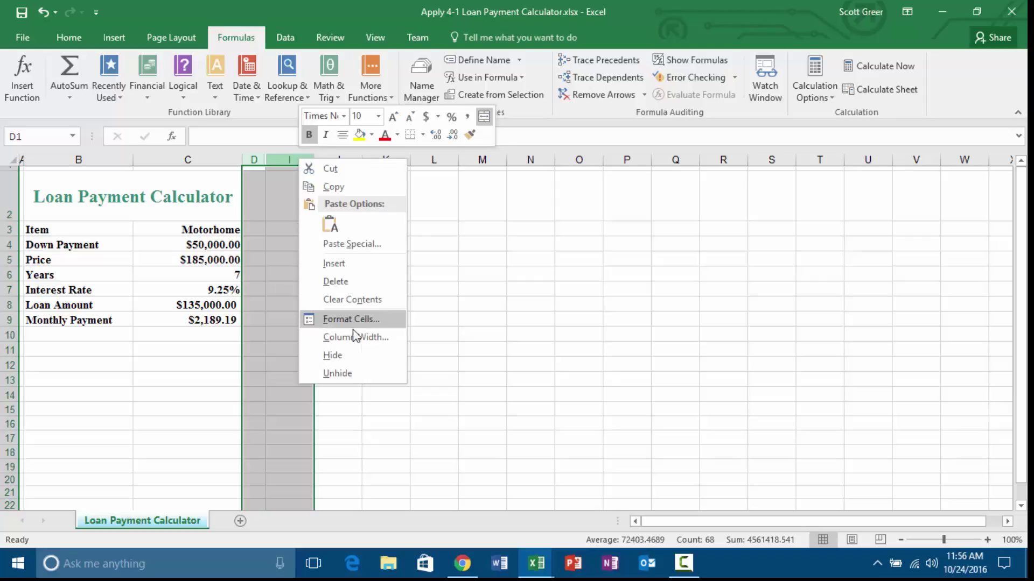
click(356, 374)
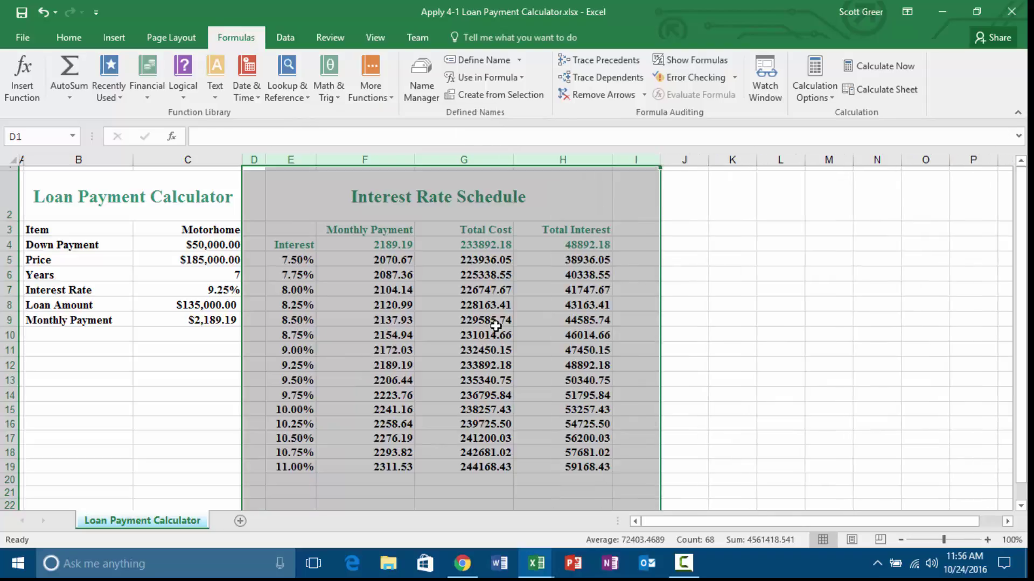
click(515, 303)
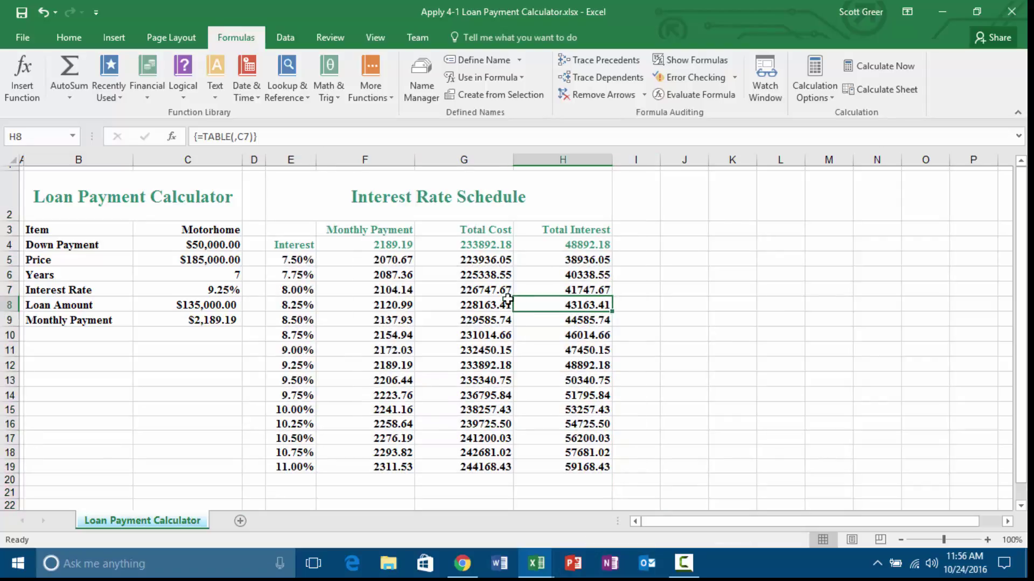
Hide rows 11 through 19 of the worksheet.
drag(4, 350, 5, 468)
right_click(4, 467)
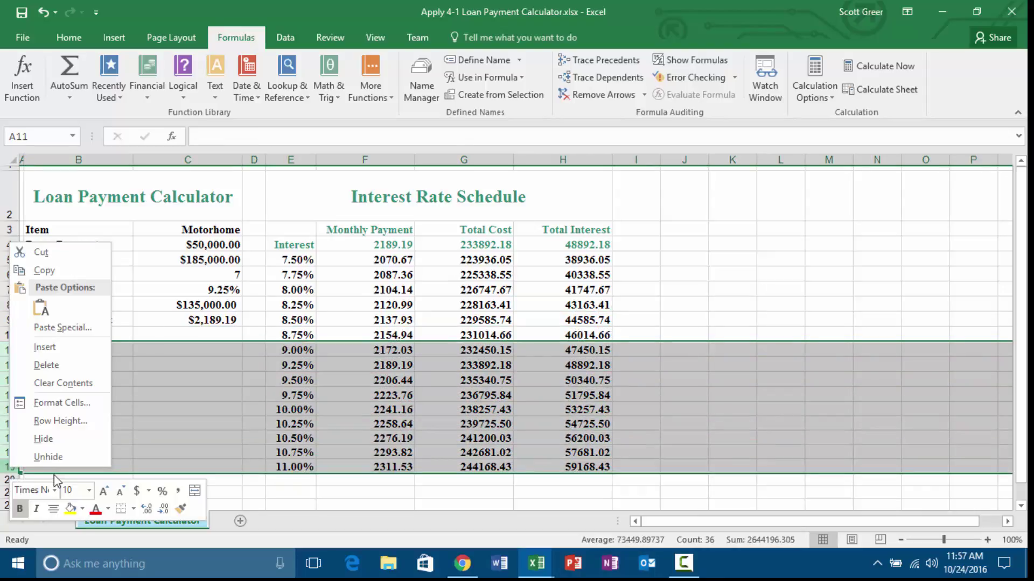
click(63, 444)
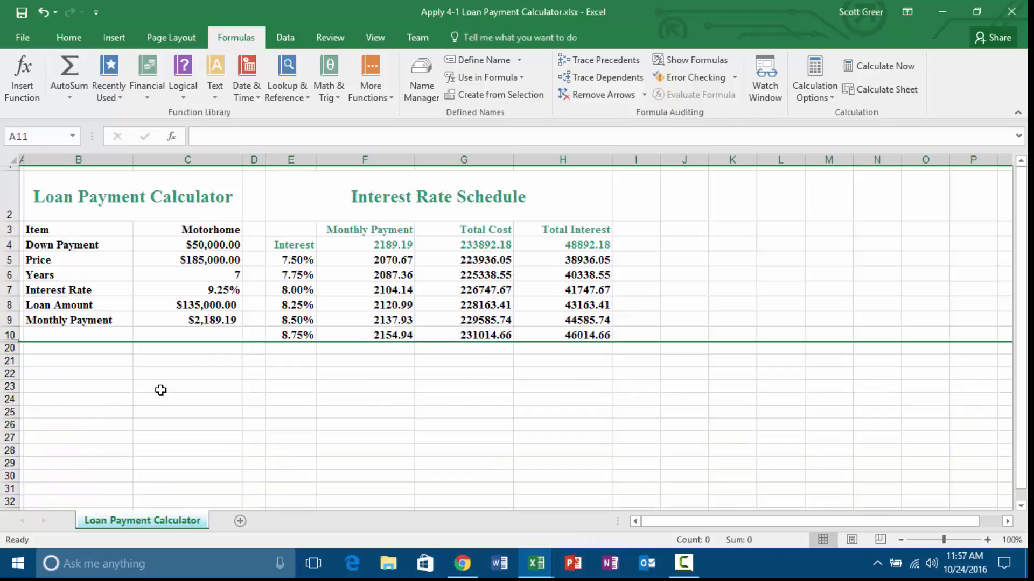
click(159, 387)
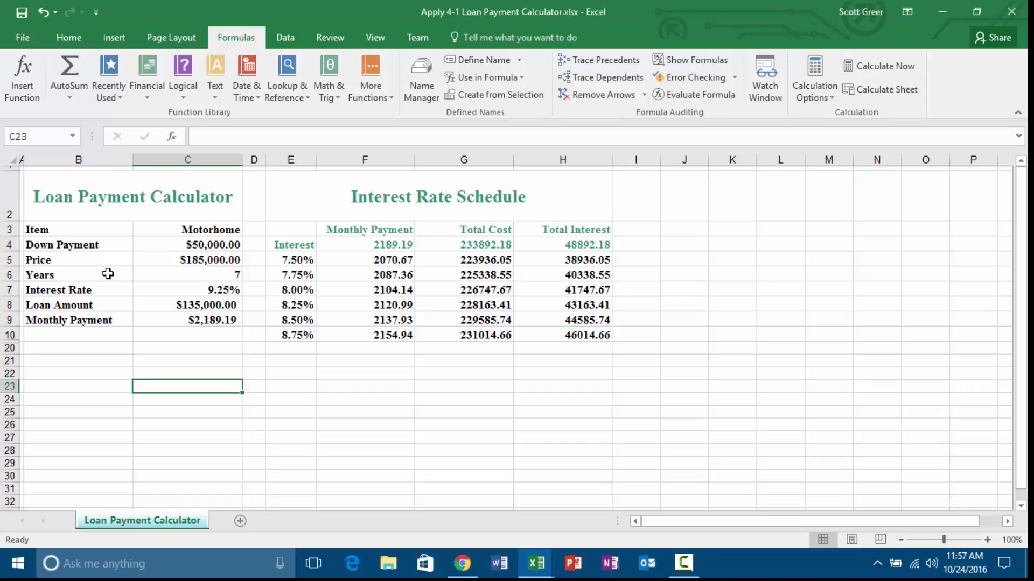
Print the worksheet with rows 11 to 19 hidden to a PDF in APP104, ending the file name in "Apply 4-1 - Print 6.pdf".
key(ctrl+p)
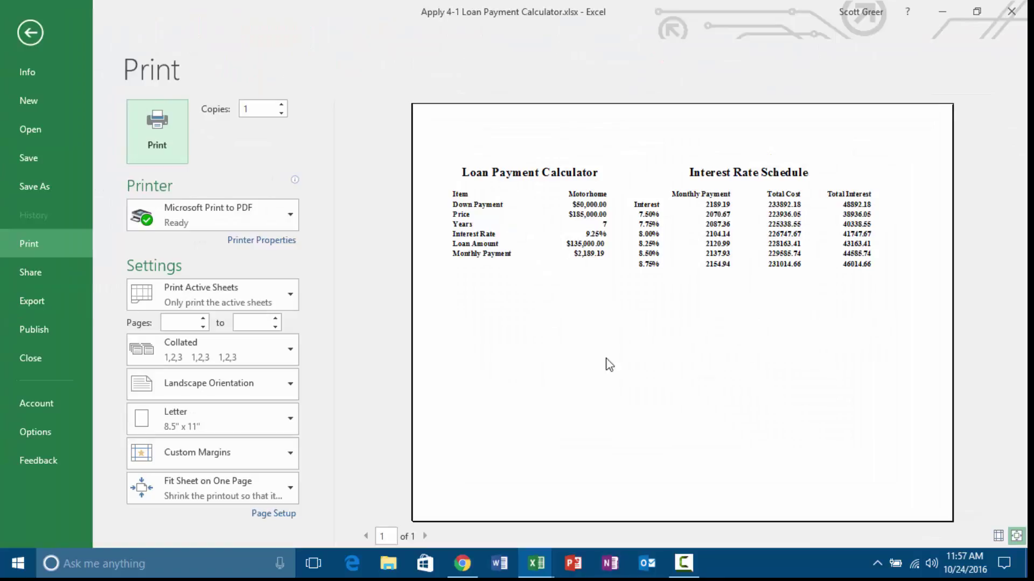
click(160, 143)
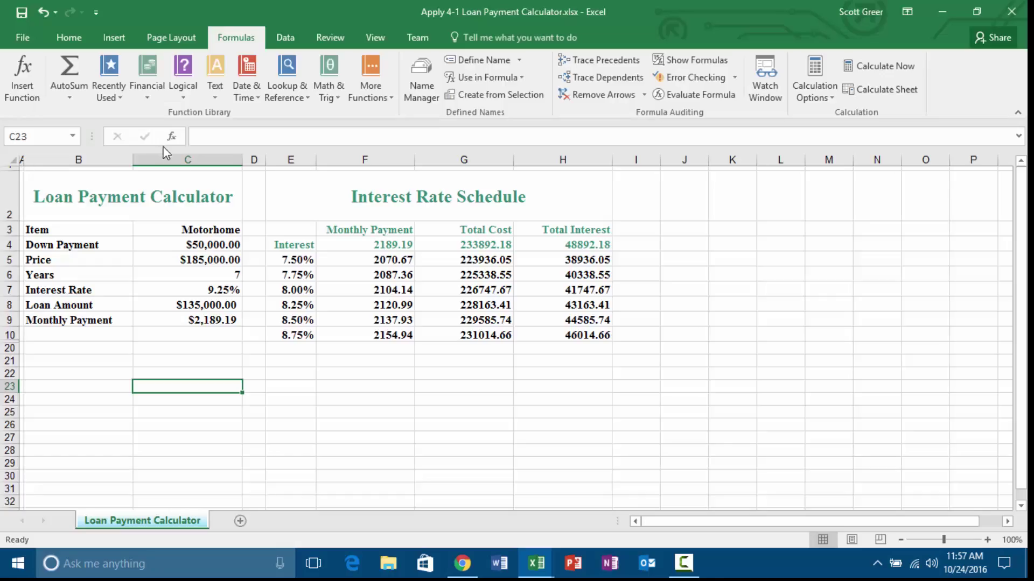
click(662, 333)
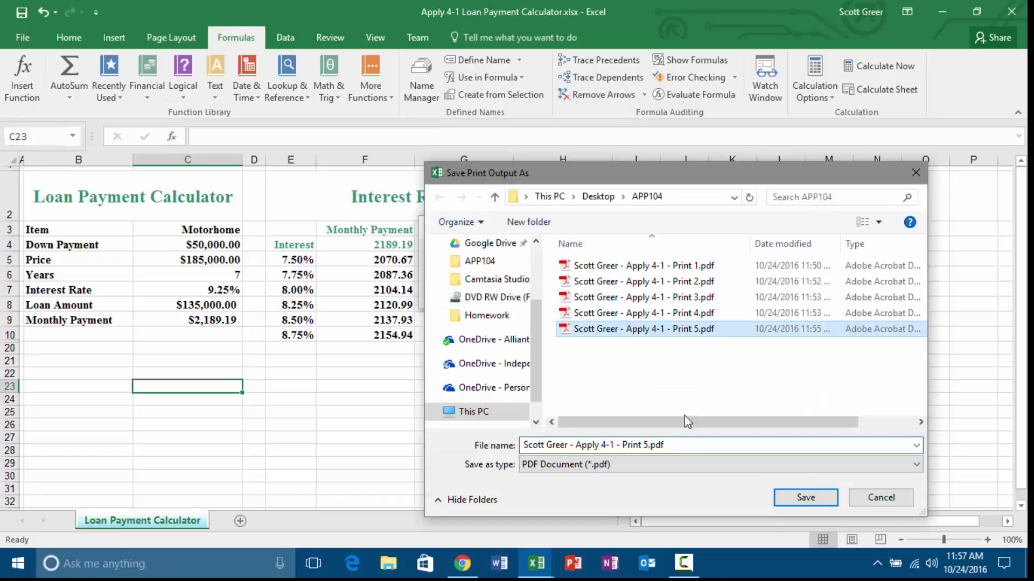
click(658, 445)
click(657, 445)
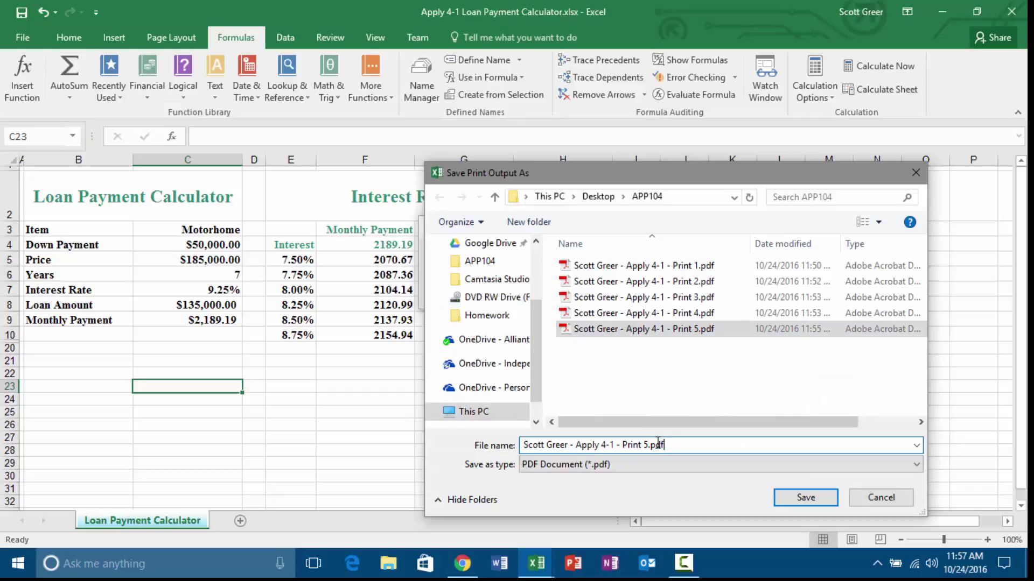
key(Left)
key(Left)
key(Left)
key(BackSpace)
text(6)
key(Return)
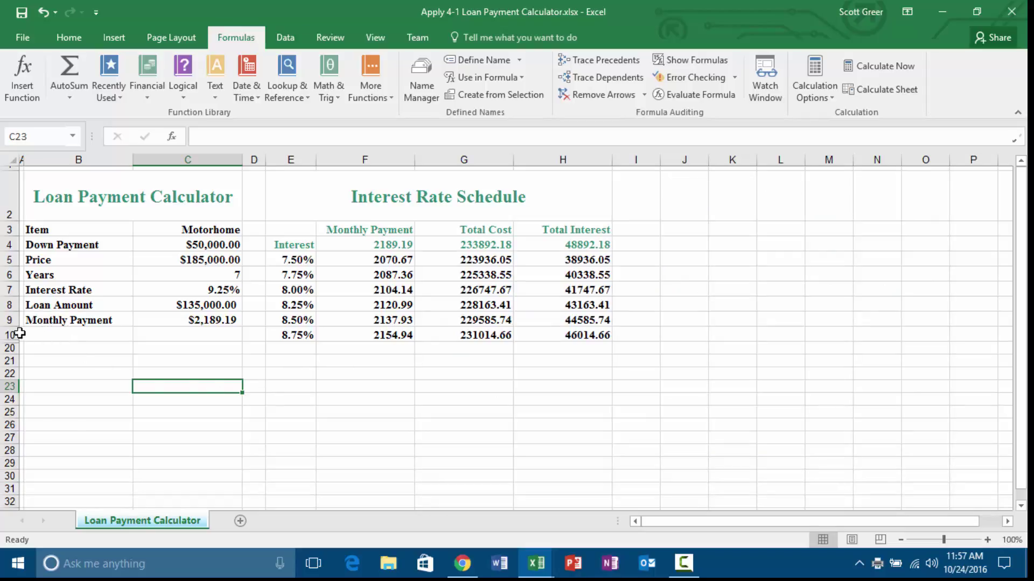
Unhide rows 11 through 19 between rows 10 and 20.
drag(9, 335, 9, 349)
right_click(10, 349)
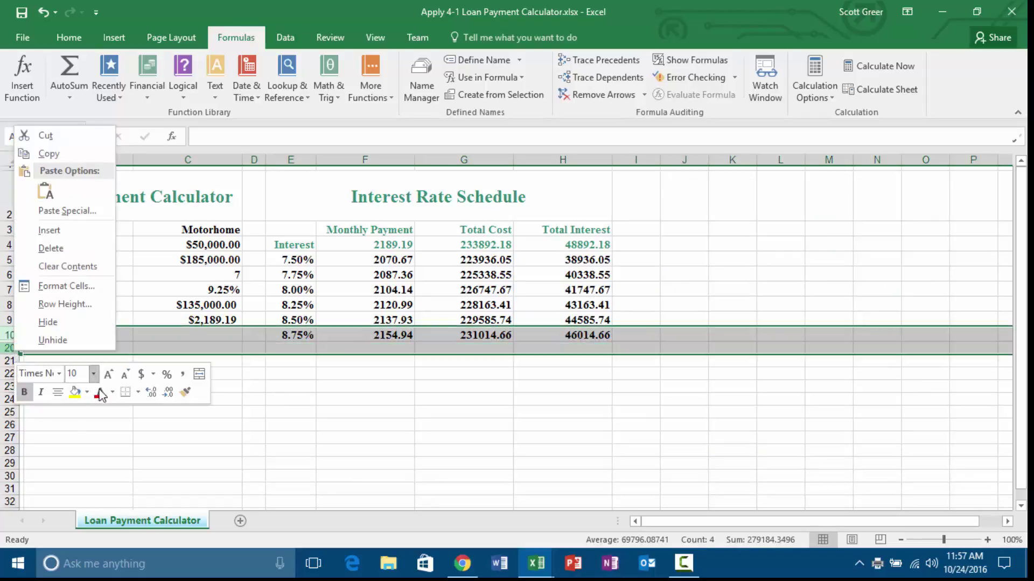
click(72, 340)
click(378, 392)
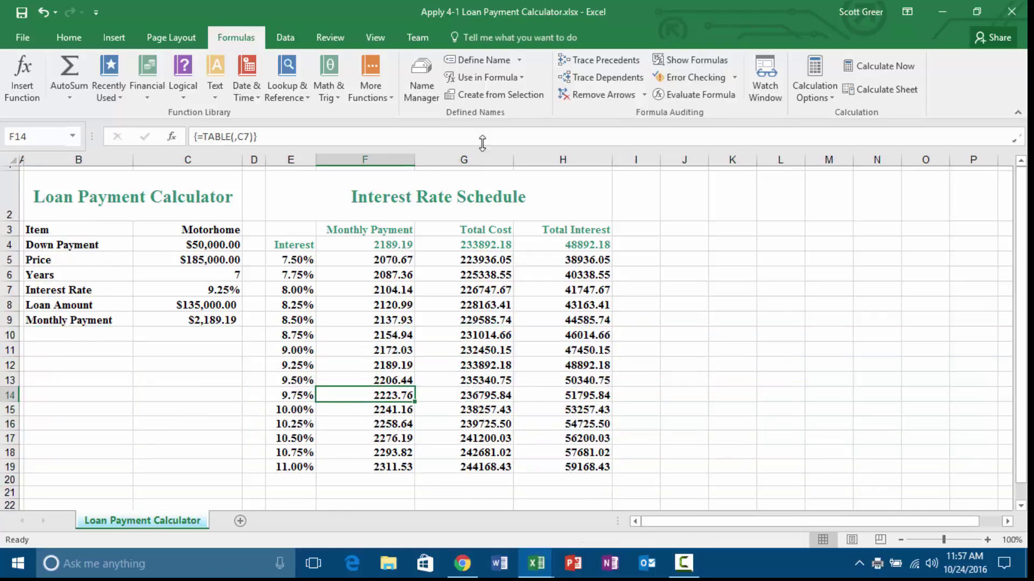
Protect the worksheet without a password, allowing only the selection of locked and unlocked cells.
click(300, 37)
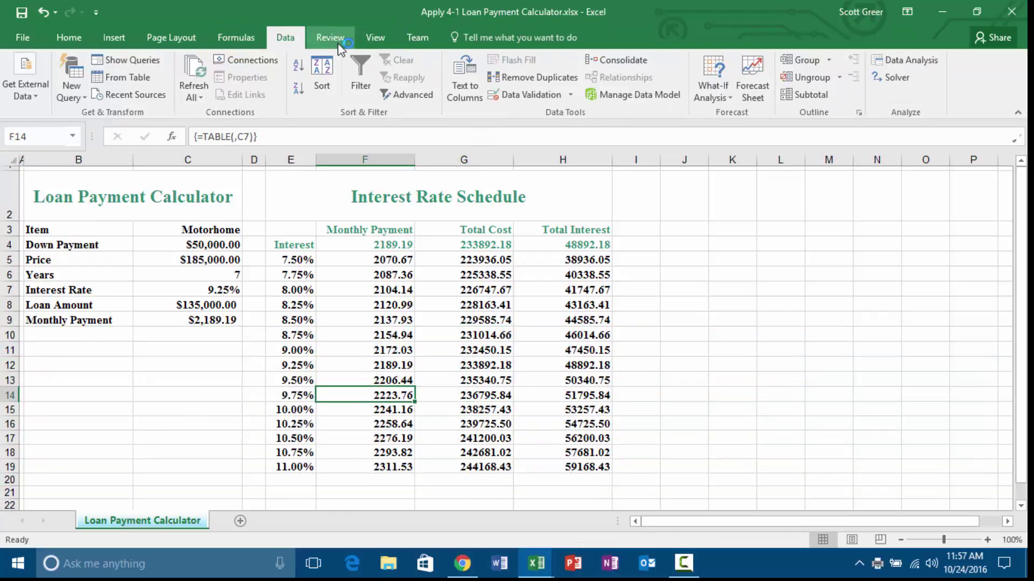
click(348, 32)
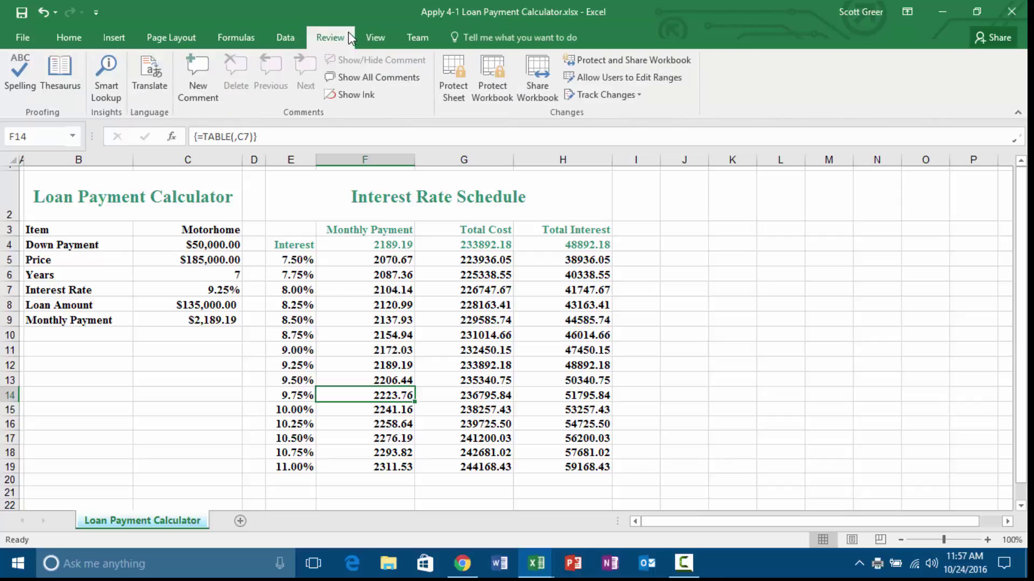
click(445, 72)
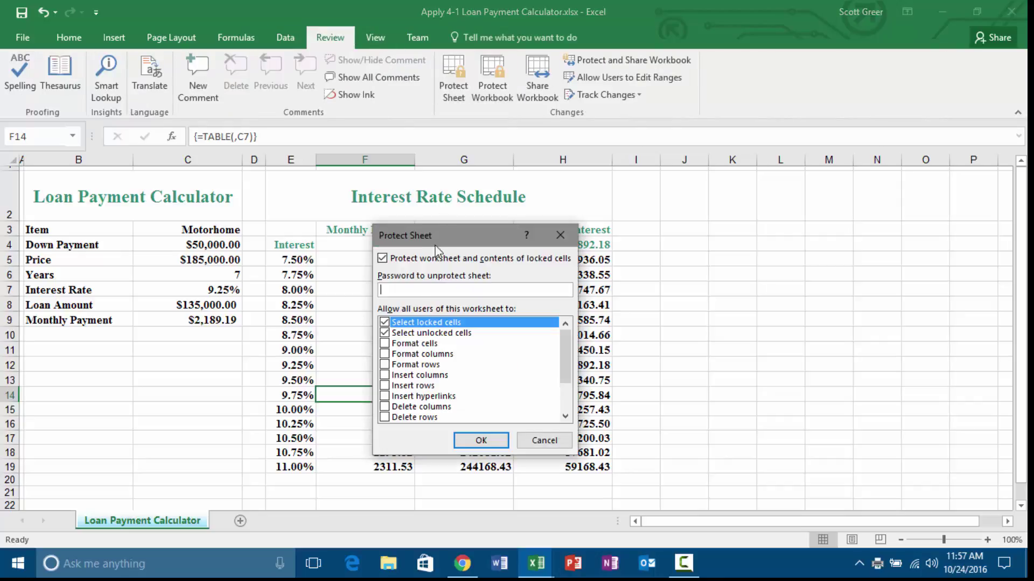
click(481, 441)
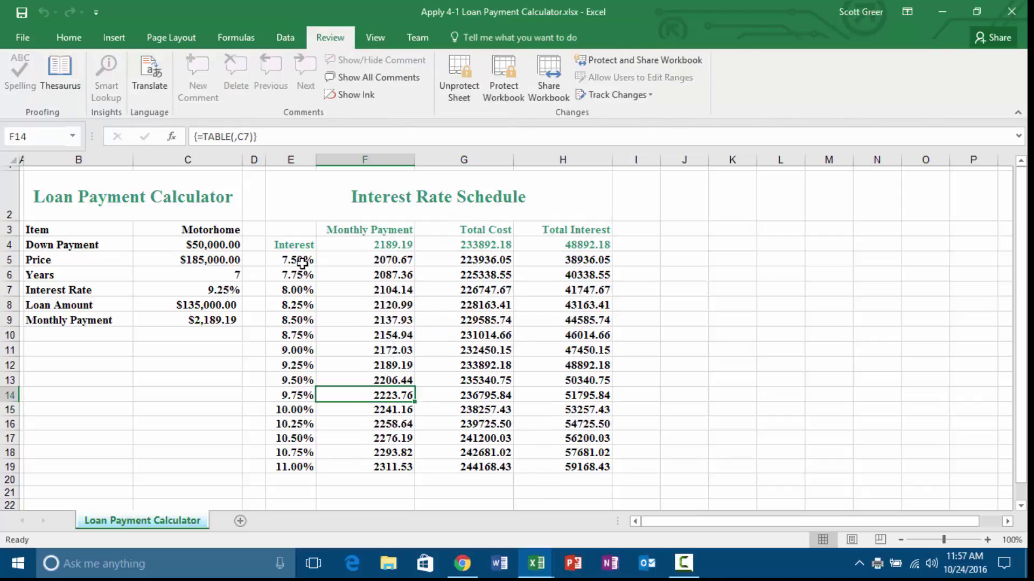
Check the loan input cells and the interest rate schedule's payment cells on the protected sheet.
click(231, 249)
click(214, 287)
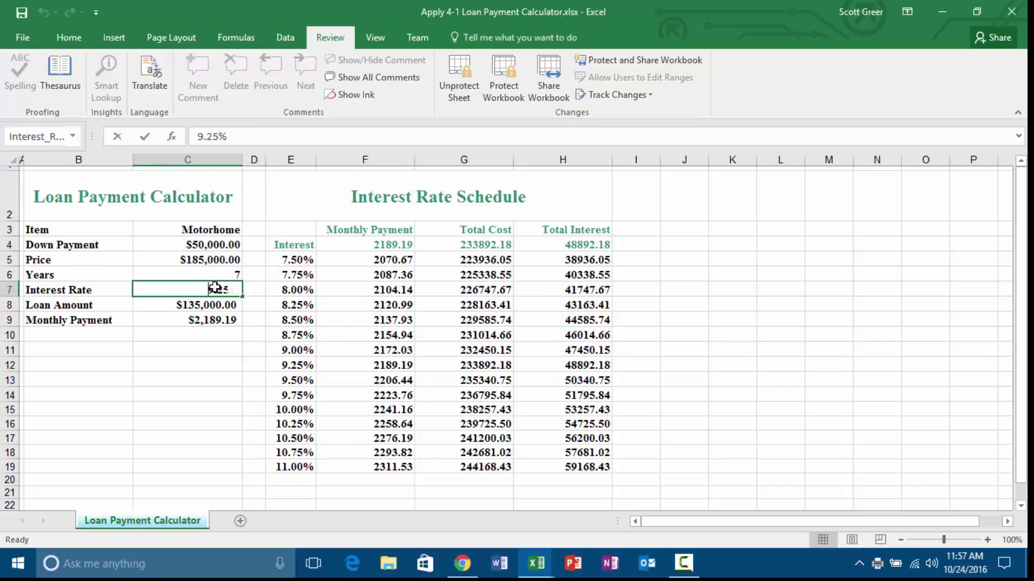
click(215, 245)
click(347, 260)
click(372, 275)
click(396, 290)
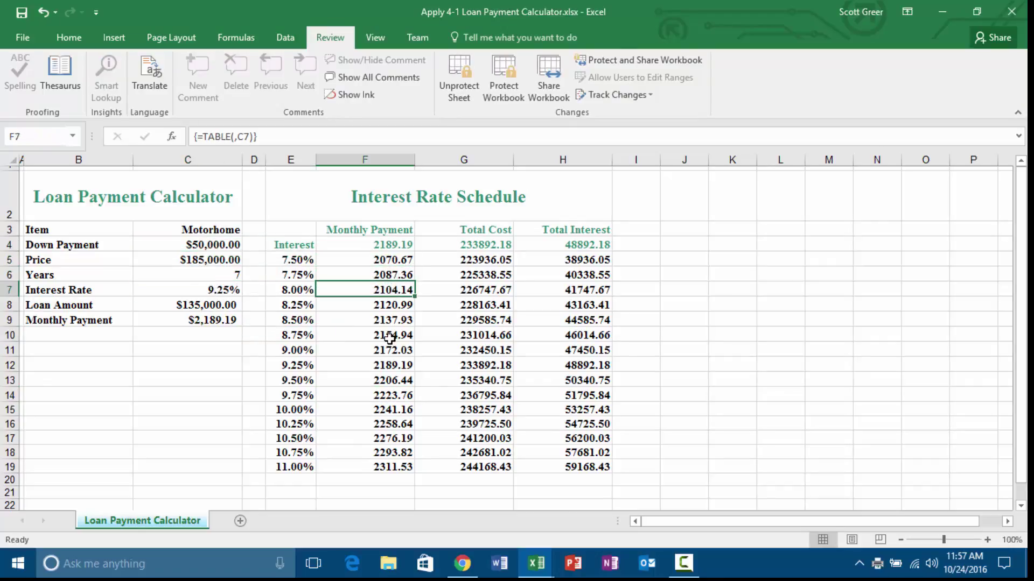
click(394, 335)
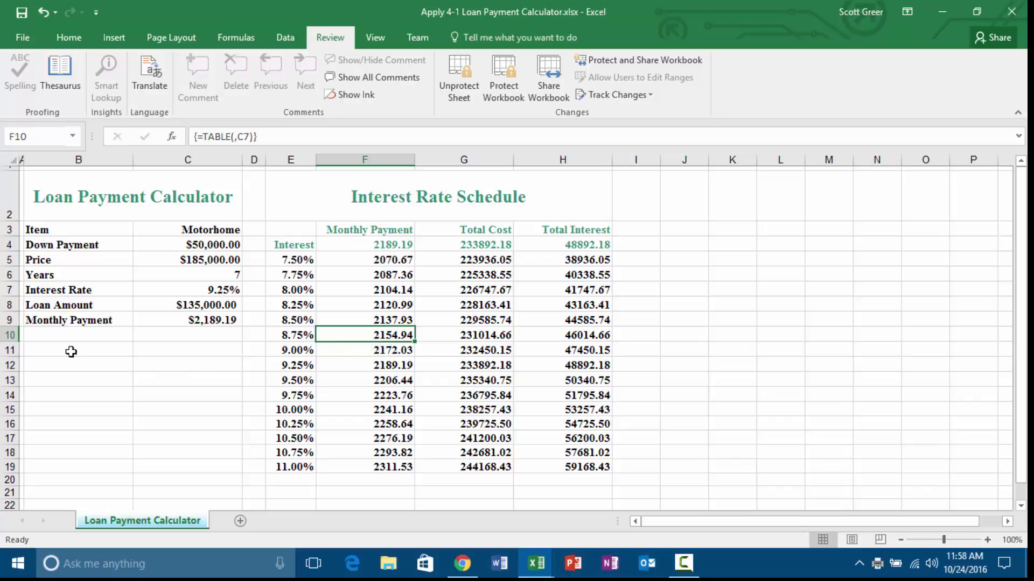
click(206, 242)
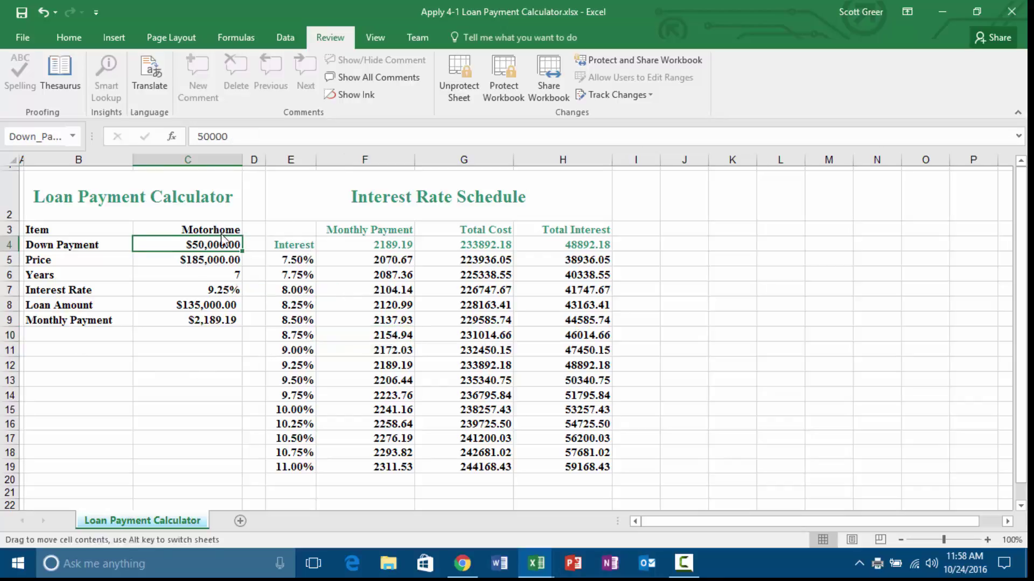
text(Home)
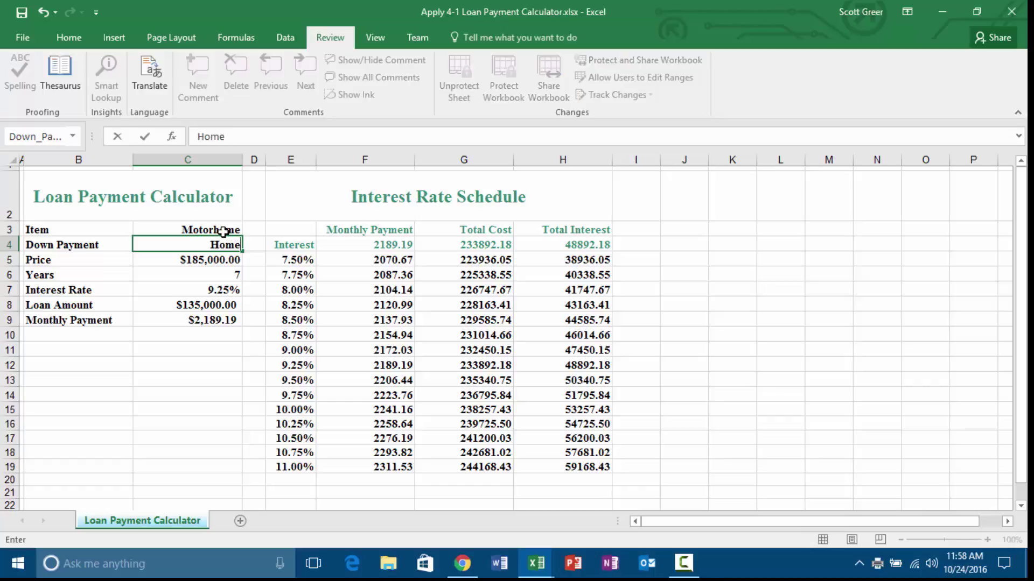
key(Return)
key(ctrl+z)
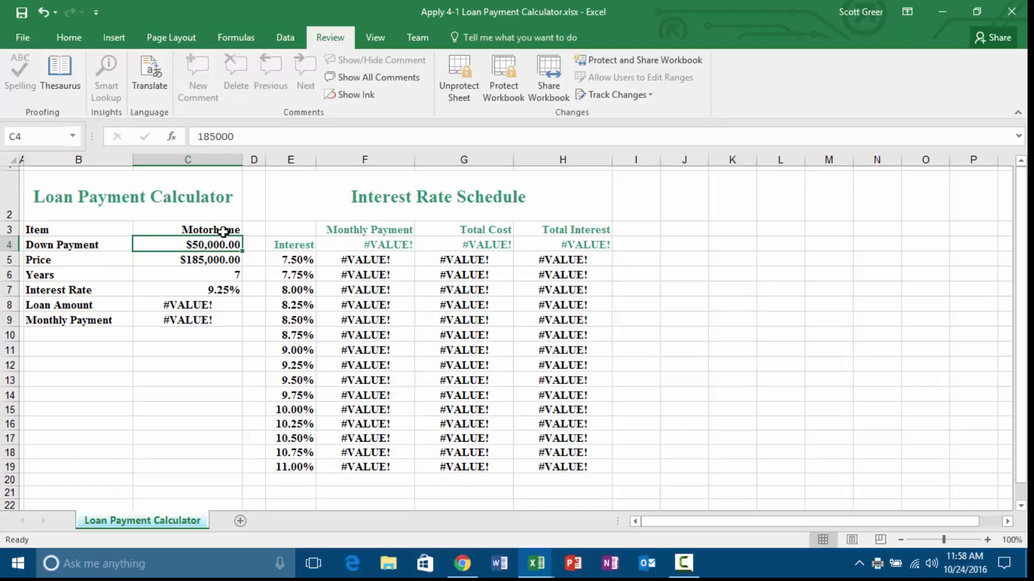
Try to overwrite the Item entry in cell C3 while the sheet is protected.
key(Down)
key(Up)
key(Up)
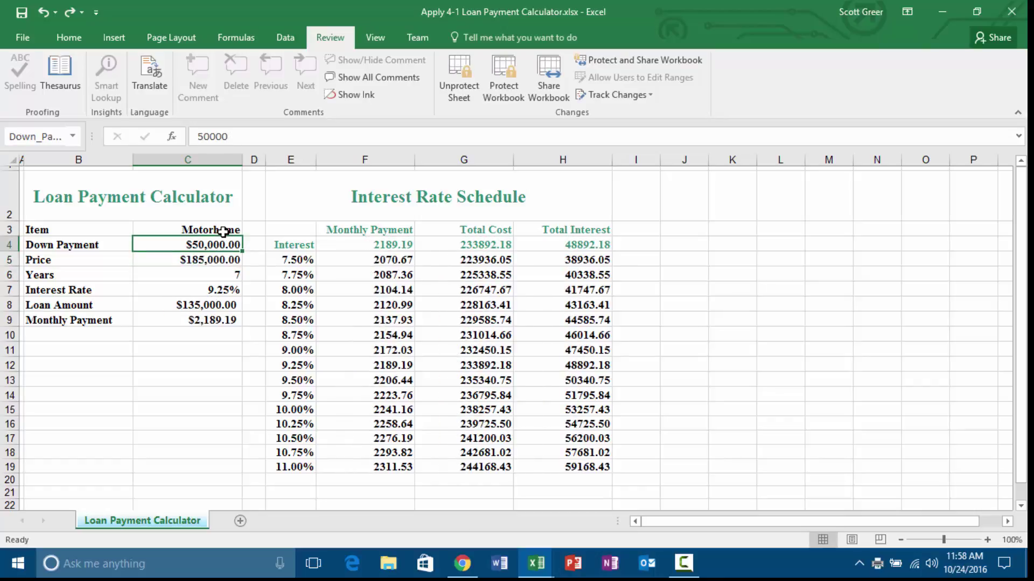
text(H)
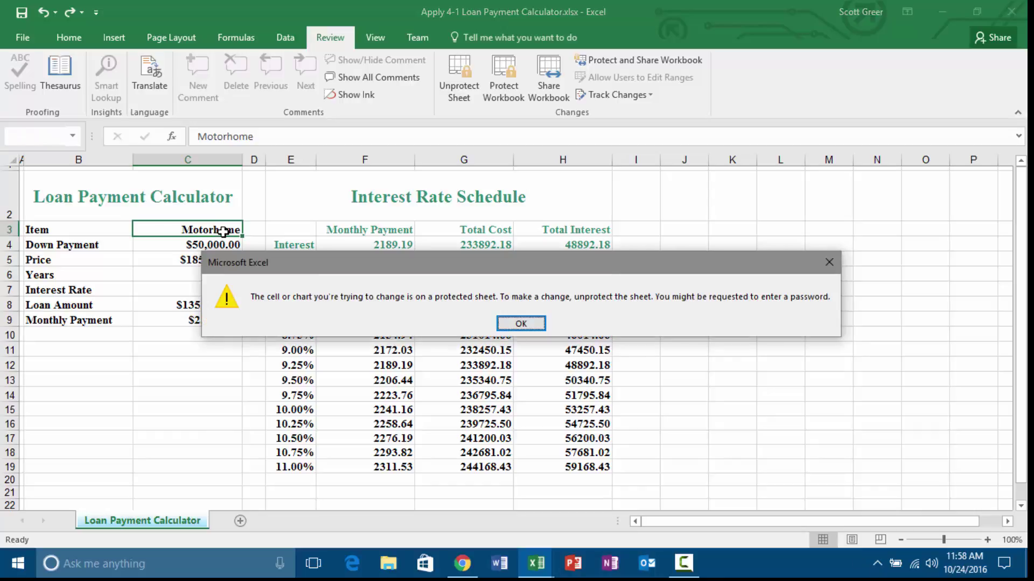
key(Return)
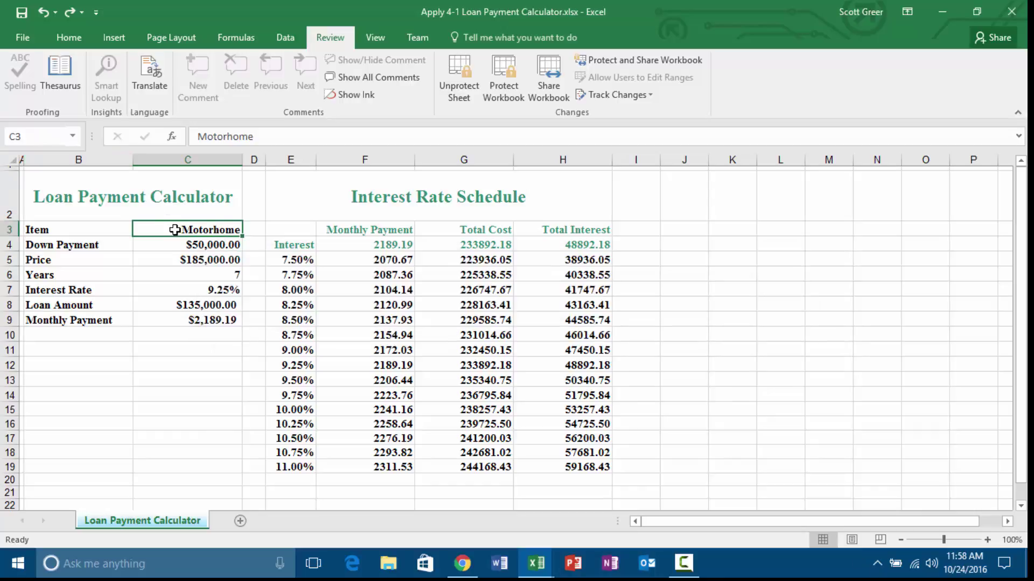
Unprotect the sheet and remove the Locked protection from the Item entry in cell C3.
click(460, 80)
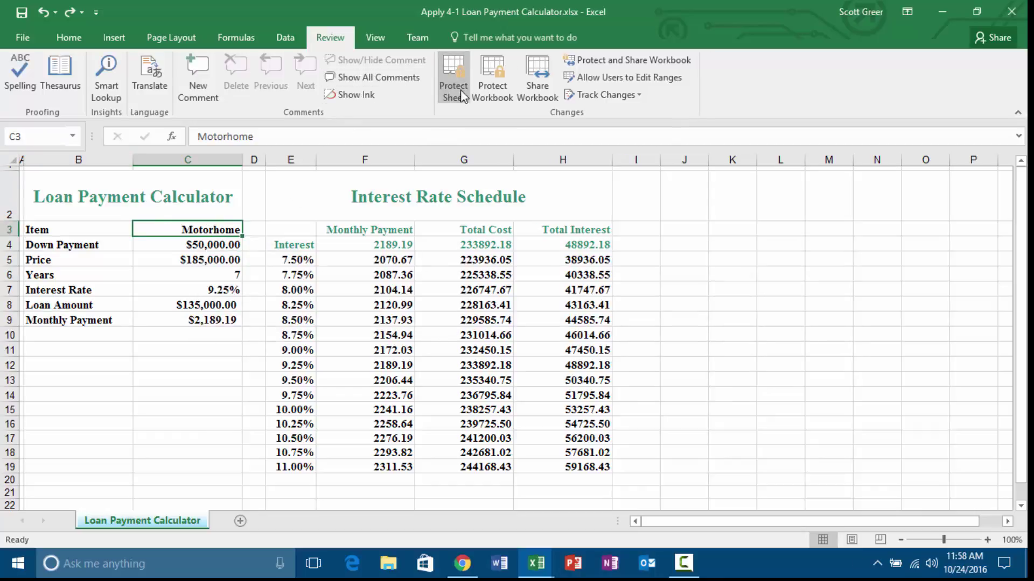
right_click(221, 230)
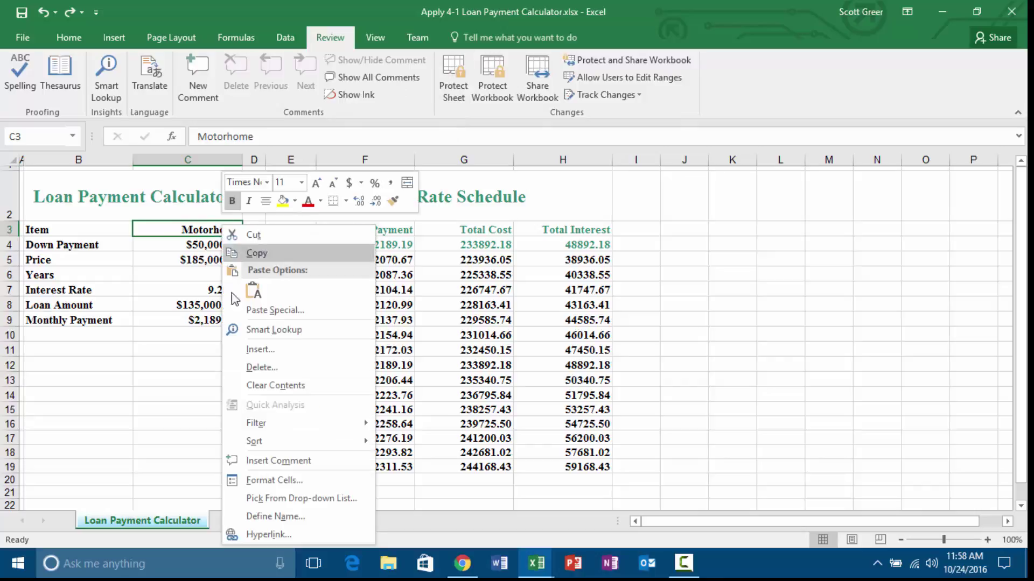
click(277, 481)
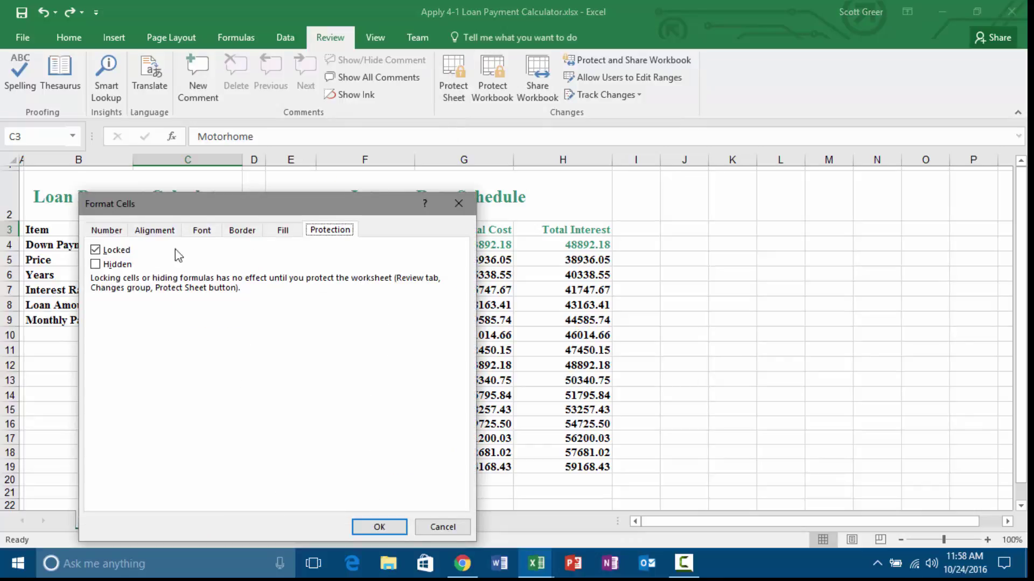
click(95, 250)
click(379, 527)
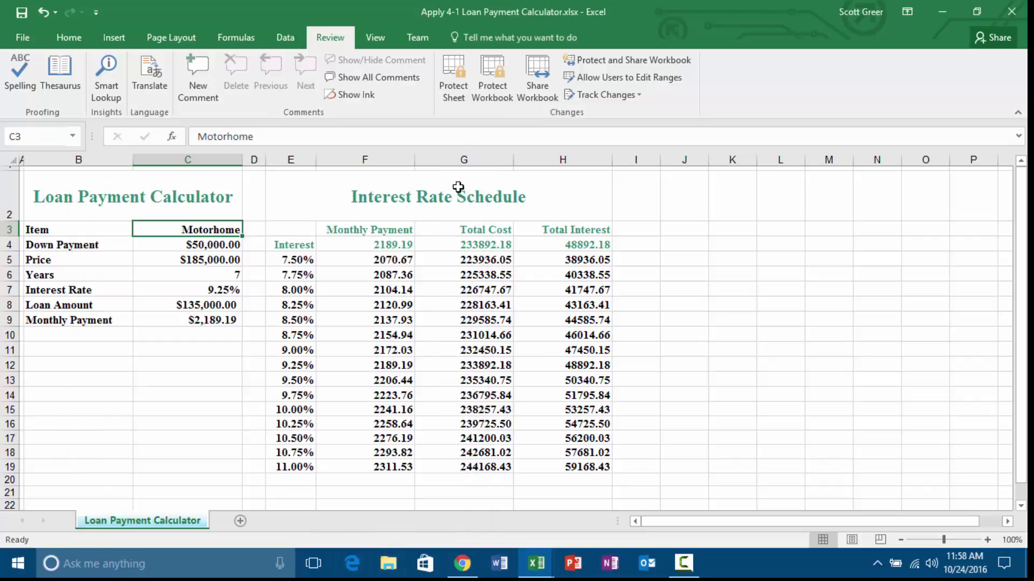
Protect the sheet again without a password, allowing only the selection of locked and unlocked cells.
click(453, 76)
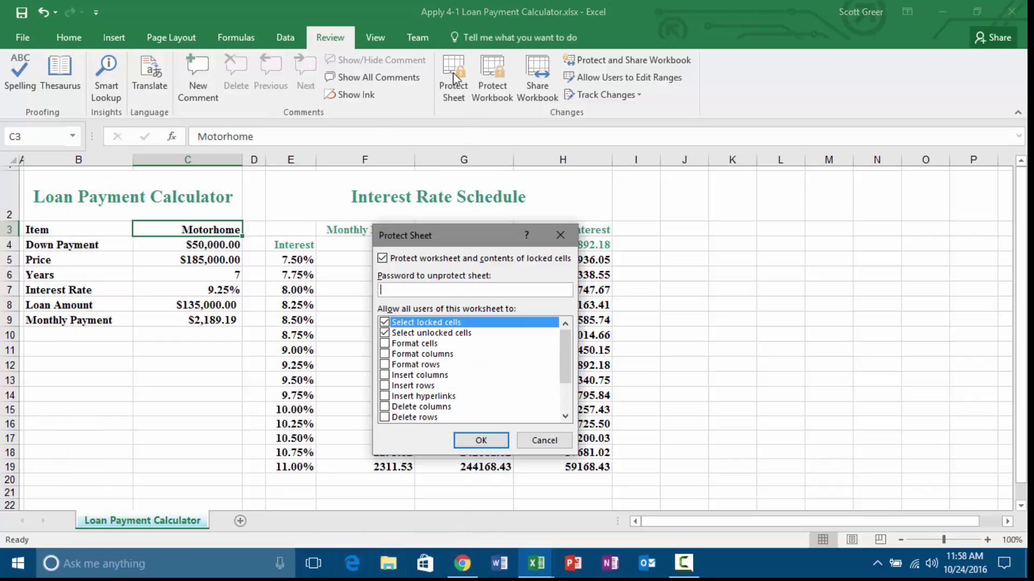
click(494, 442)
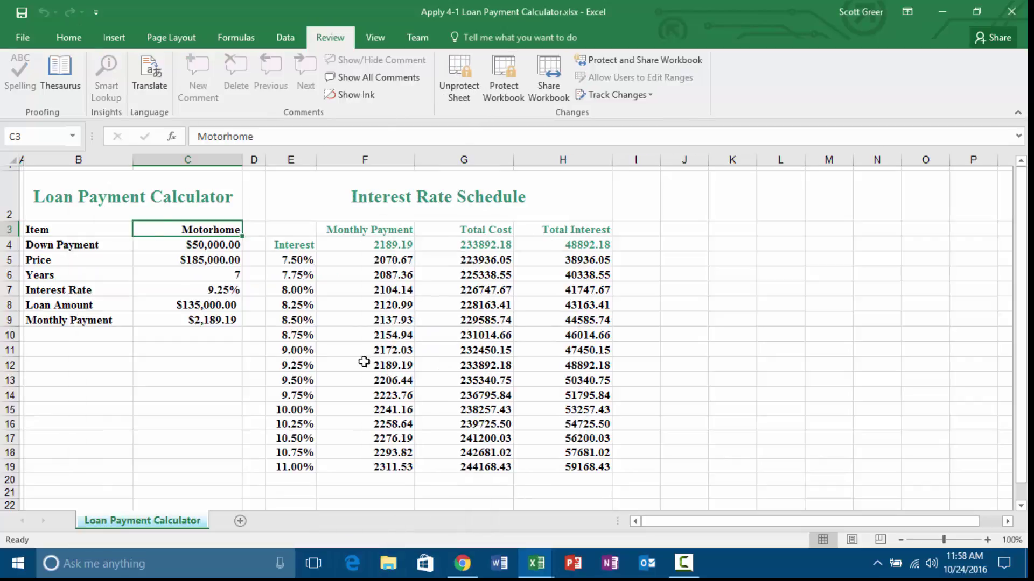
click(220, 290)
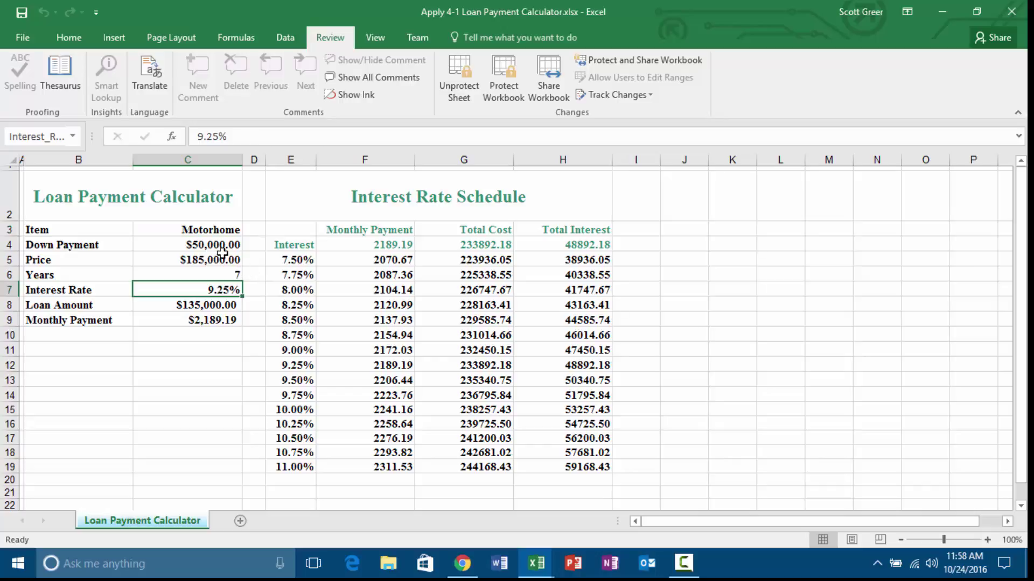
Set the Item in C3 to Home and the Price in C5 to 244,900.
click(212, 229)
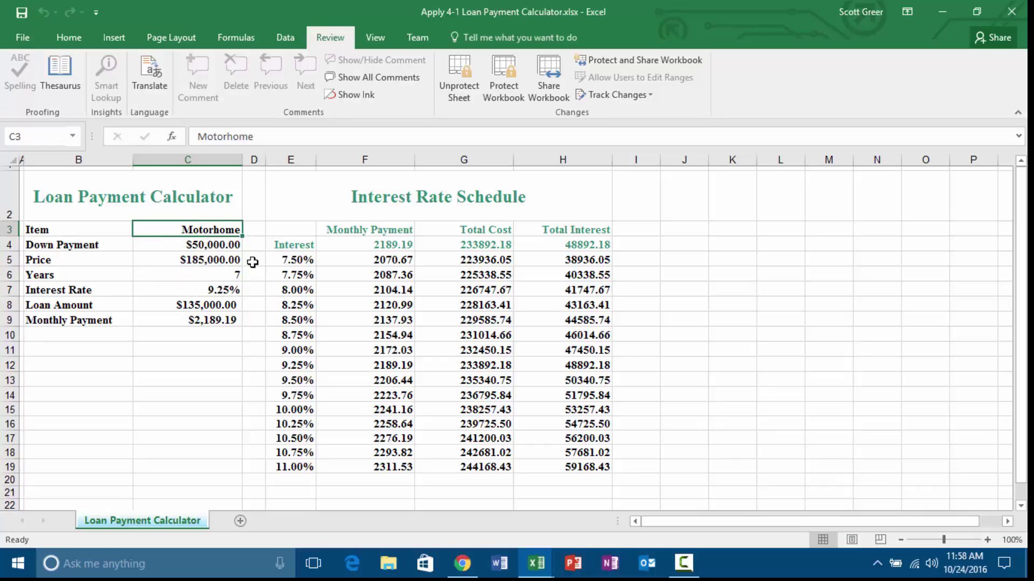
text(Home)
key(Return)
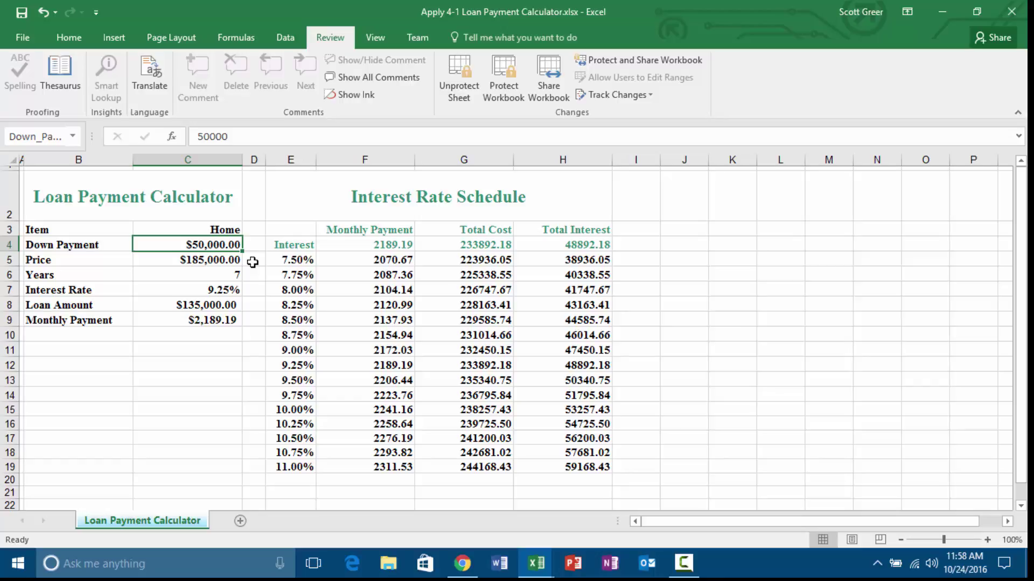
key(Return)
text(244)
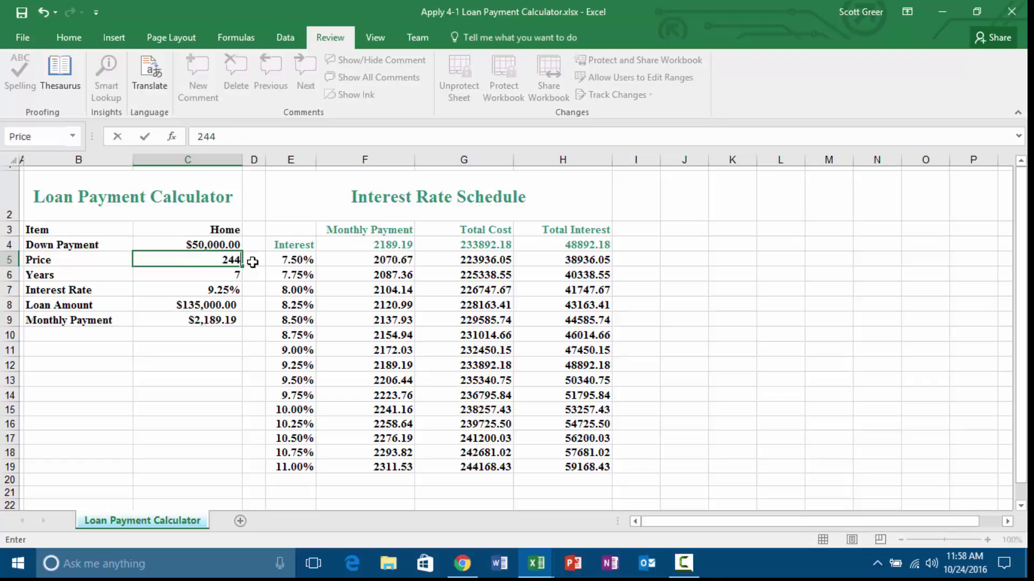
text(,900)
key(Return)
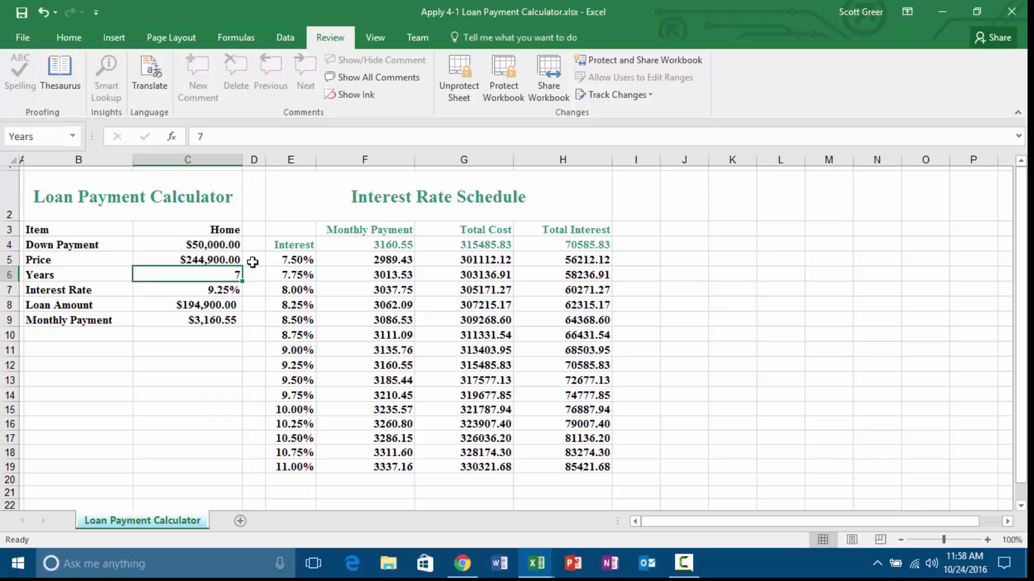
Set the loan's Years to 15 and its Interest Rate to 4.125%.
text(15)
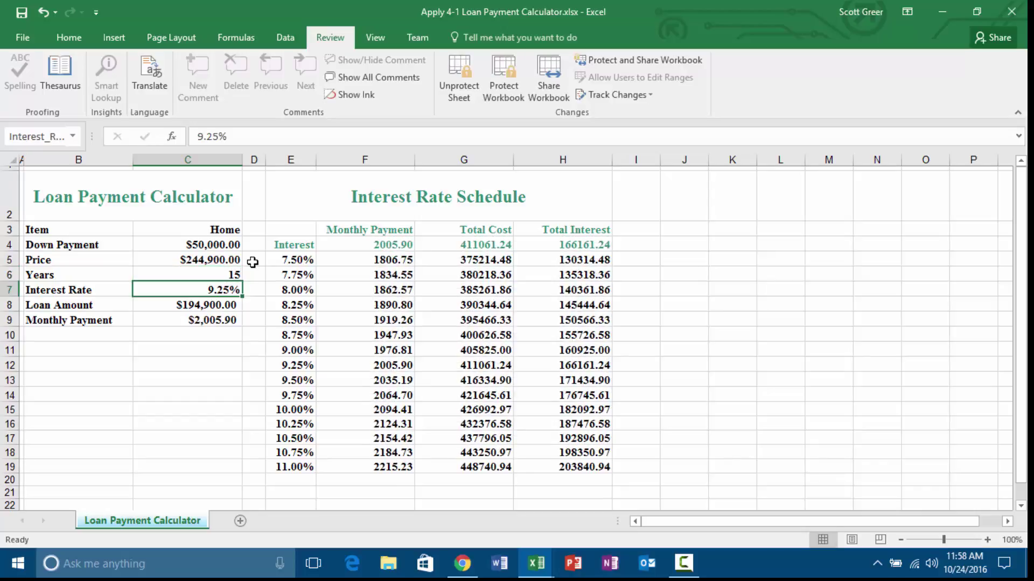
text(4.125)
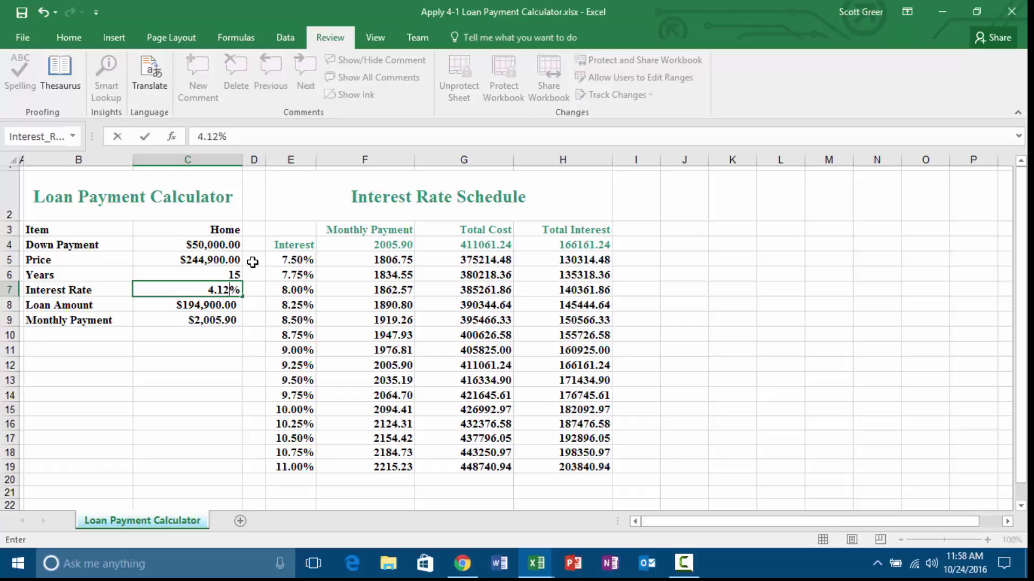
key(Return)
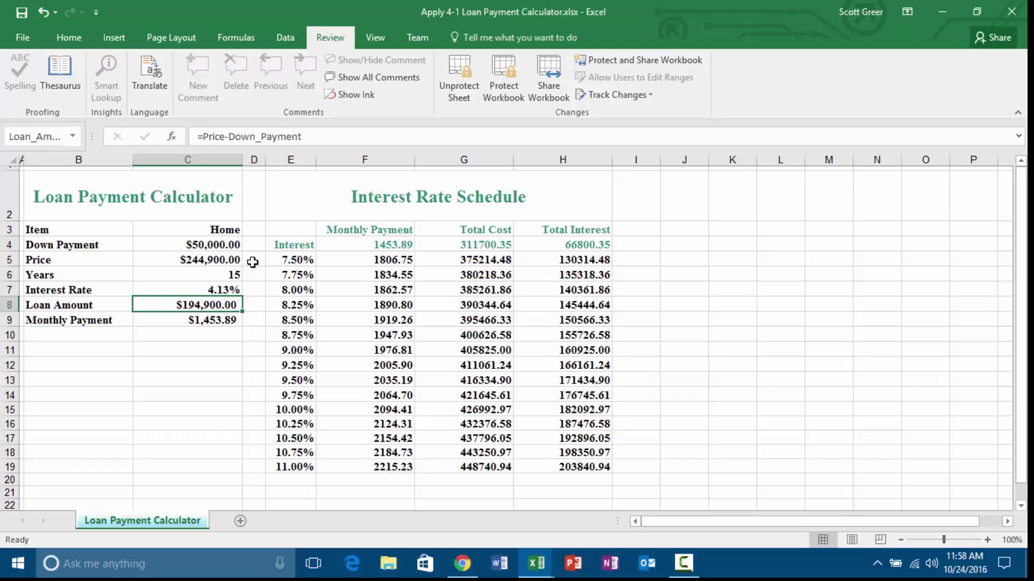
Check whether decimal formatting is available for the Interest Rate in C7 on the protected sheet.
key(Up)
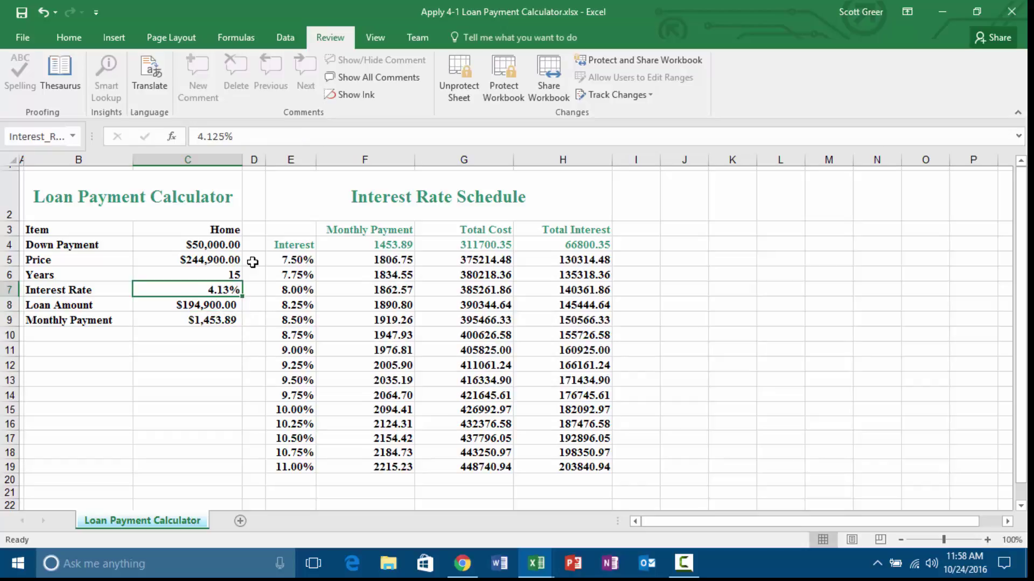
click(70, 38)
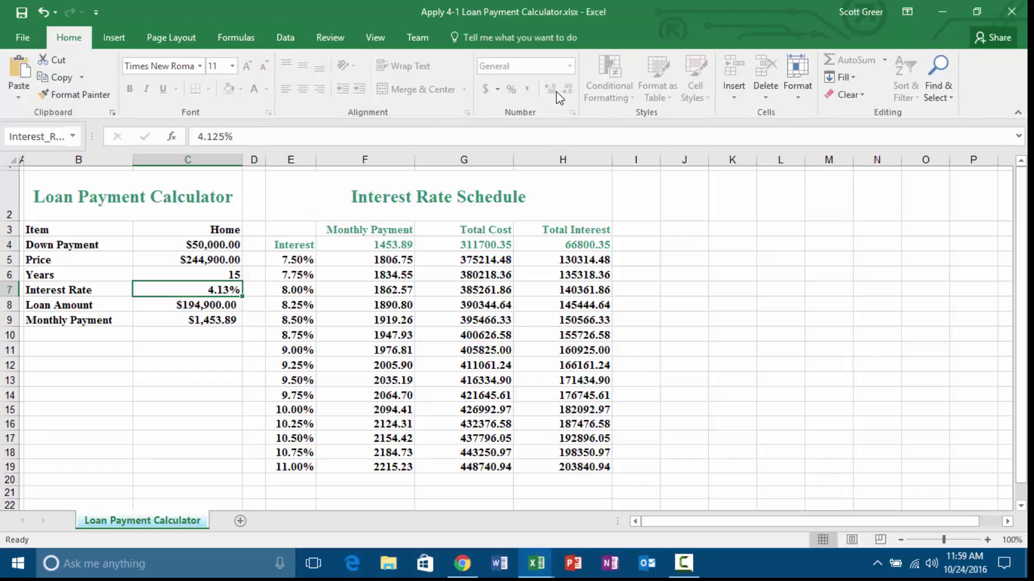
click(231, 290)
click(178, 332)
click(198, 291)
Print the Home loan version to a PDF in APP104, ending the file name in "Apply 4-1 - Print 7.pdf".
key(ctrl+p)
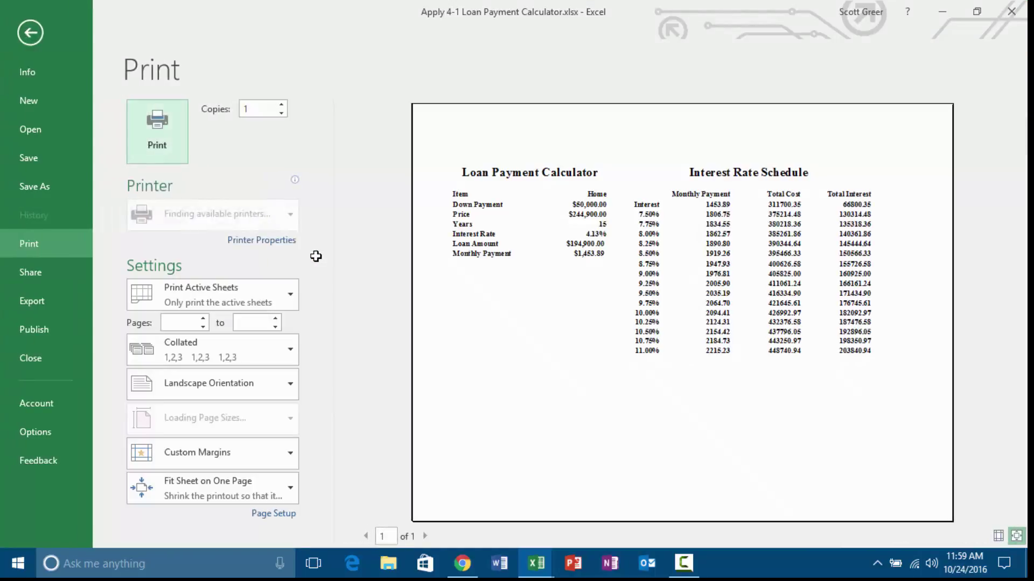
click(172, 141)
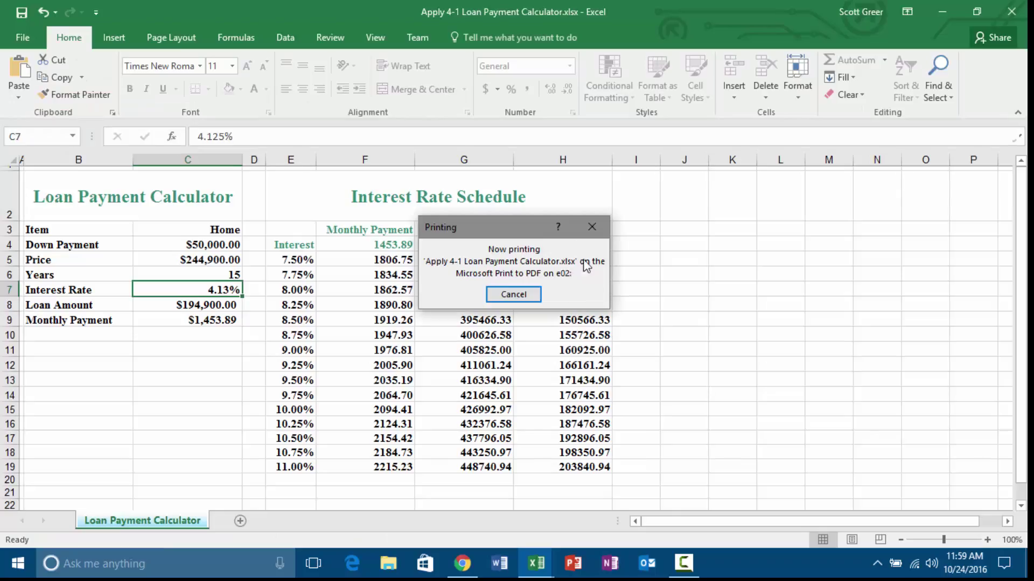
click(646, 345)
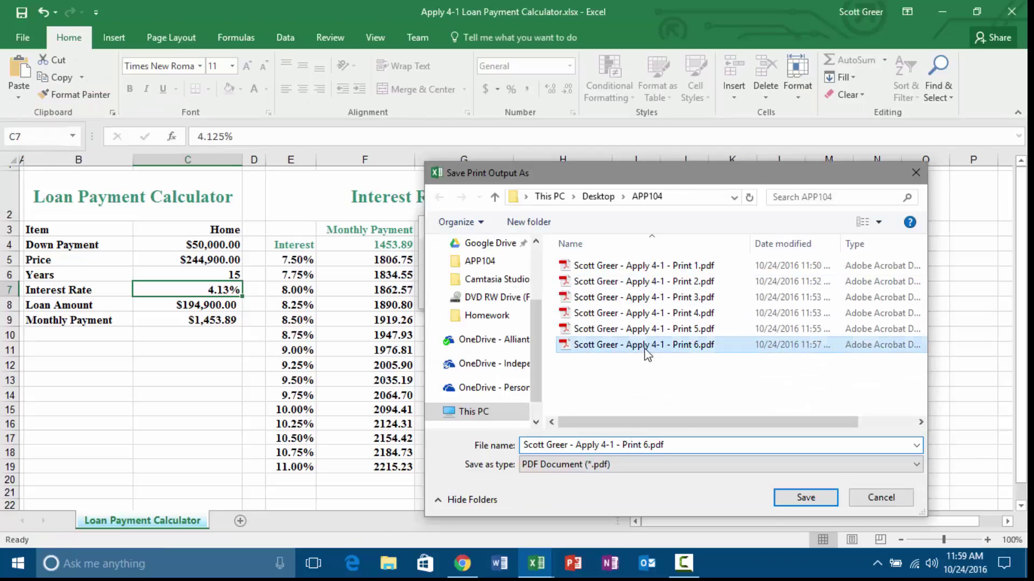
click(649, 445)
click(650, 444)
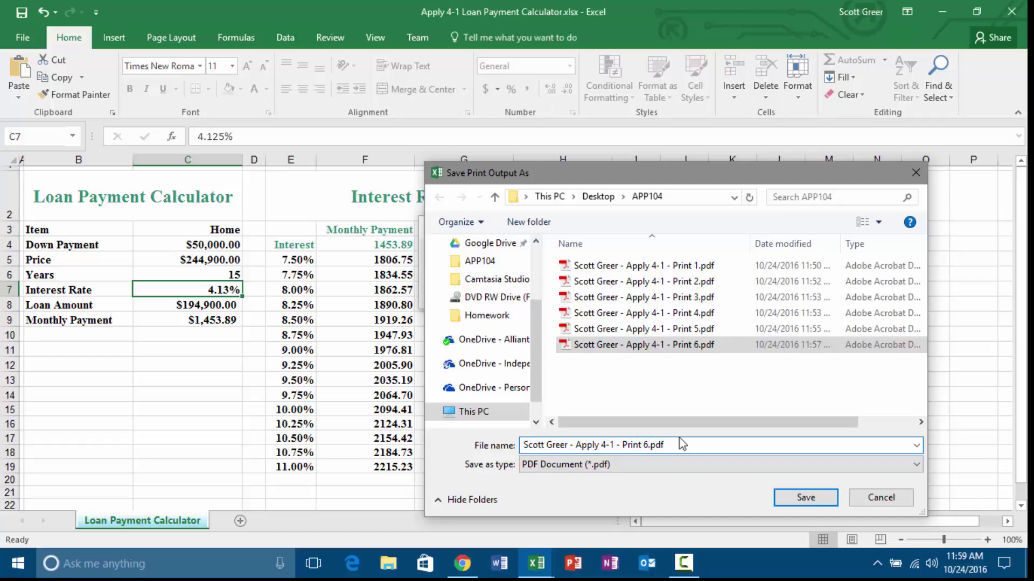
key(BackSpace)
text(7)
key(Return)
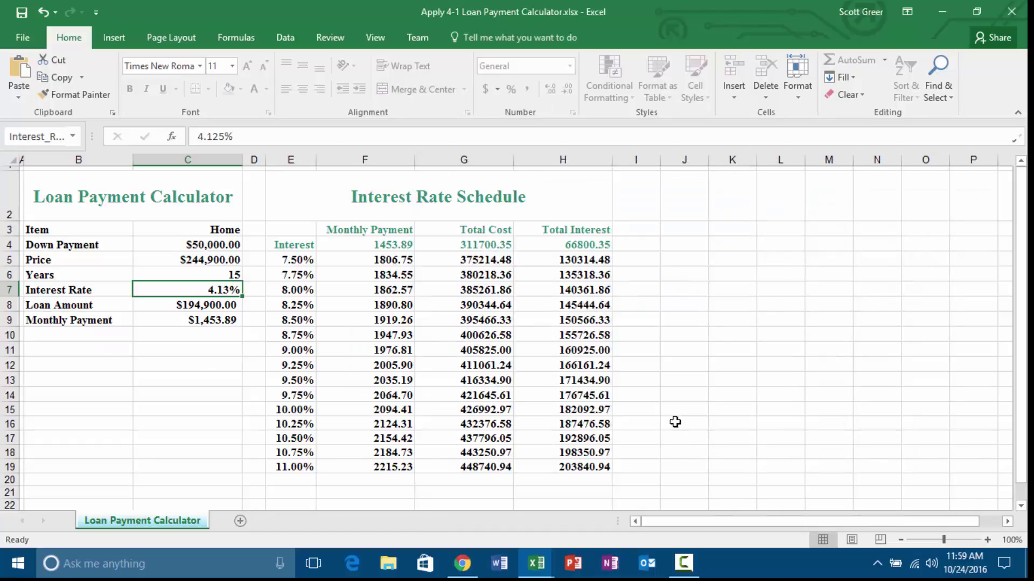
Set the Item in C3 to Debt Consolidation Loan and the Down Payment in C4 to 0.
click(220, 231)
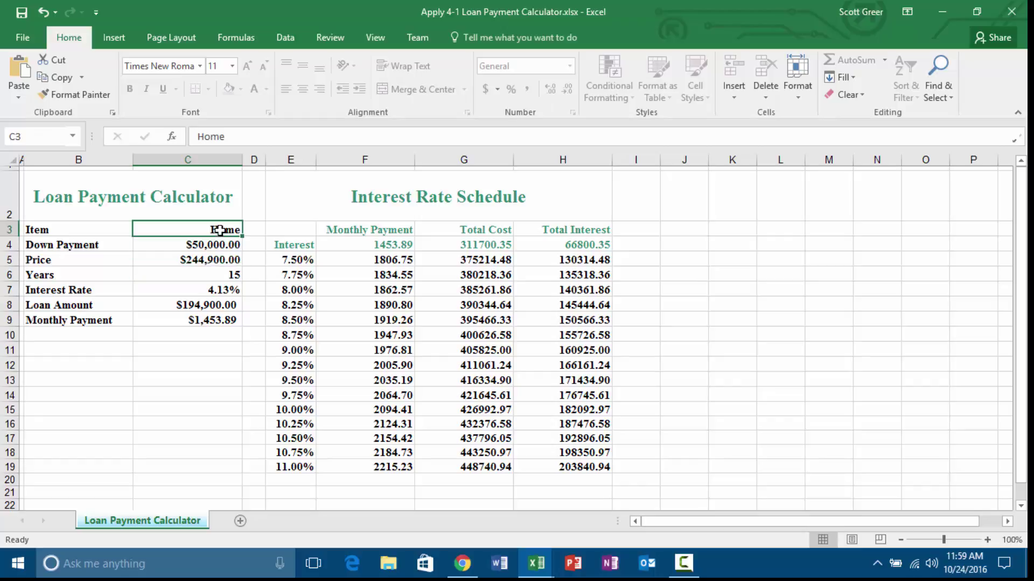
text(Deb)
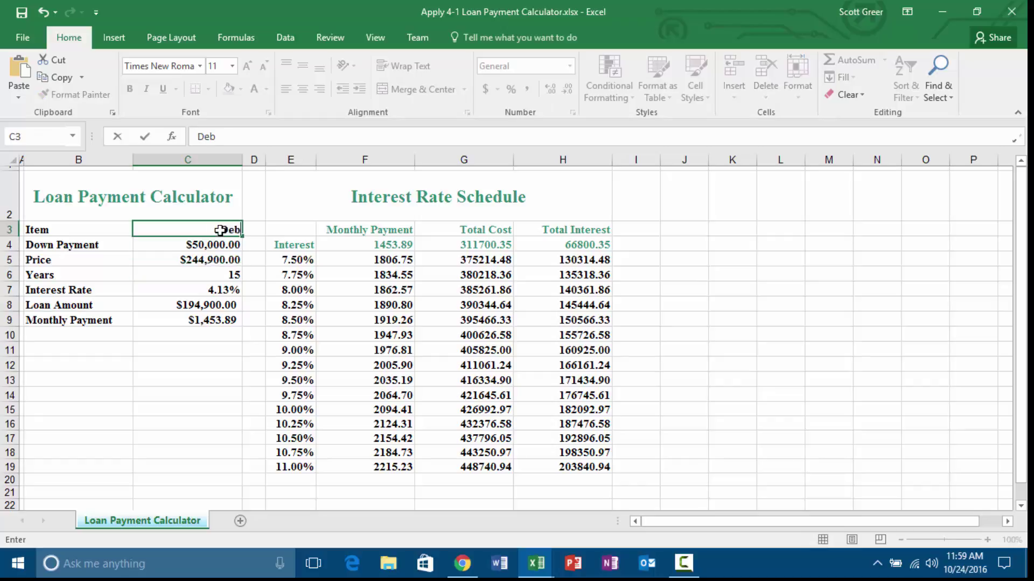
text(t Consolidation)
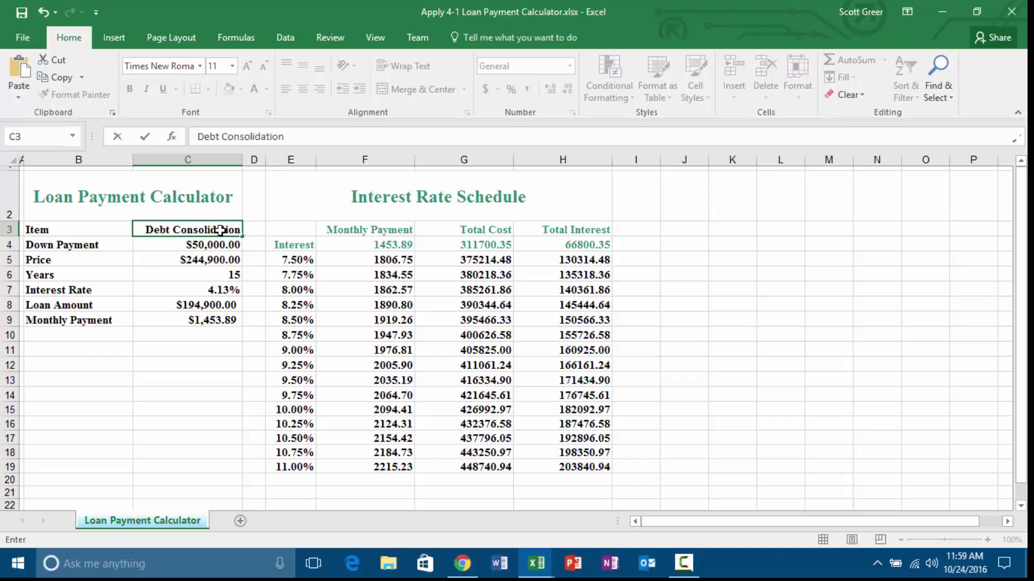
text( Loan)
key(Return)
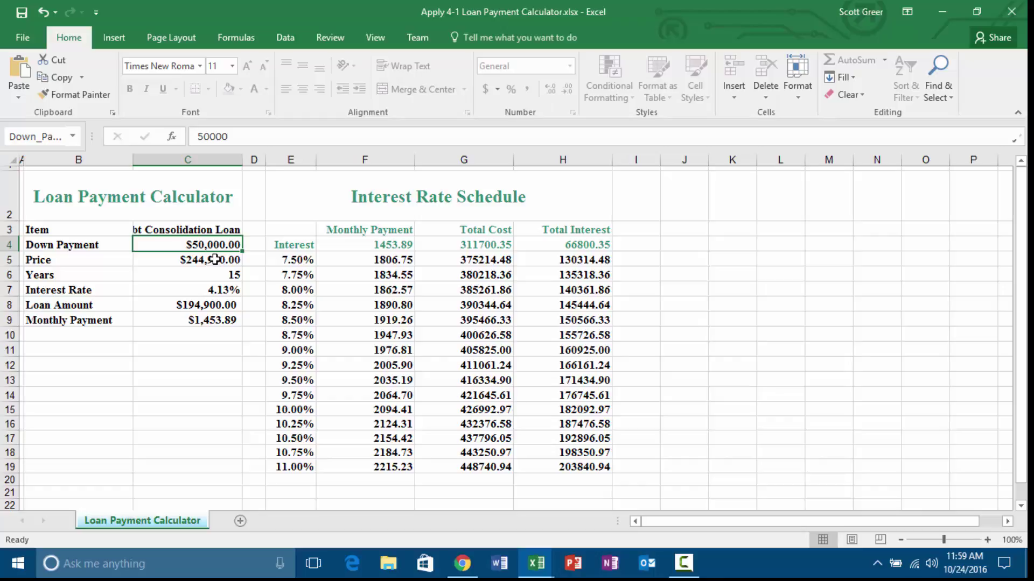
text(0)
key(Return)
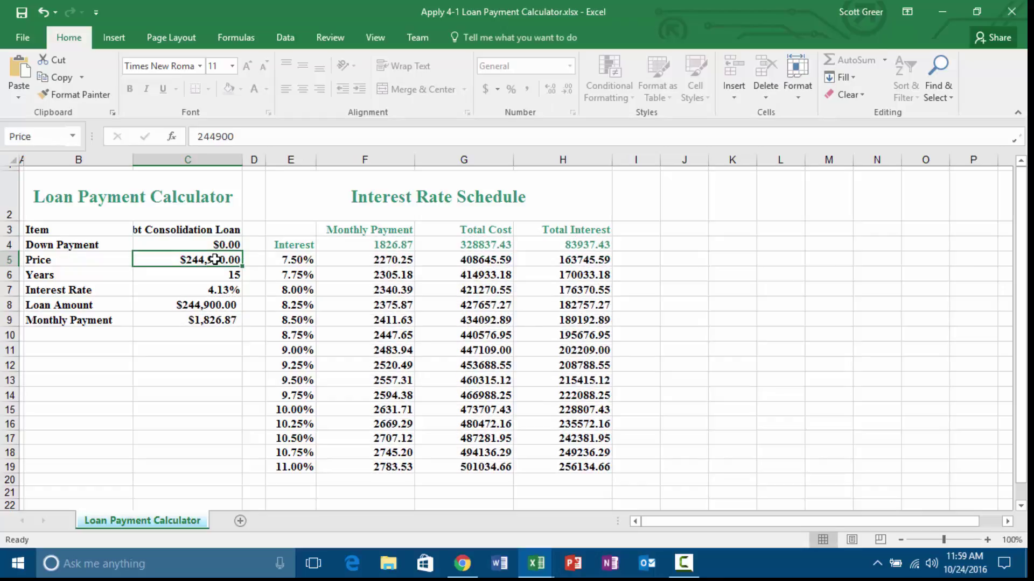
Set the debt consolidation loan's Price to 25000, Years to 5, and Interest Rate to 11.75%.
text(25000)
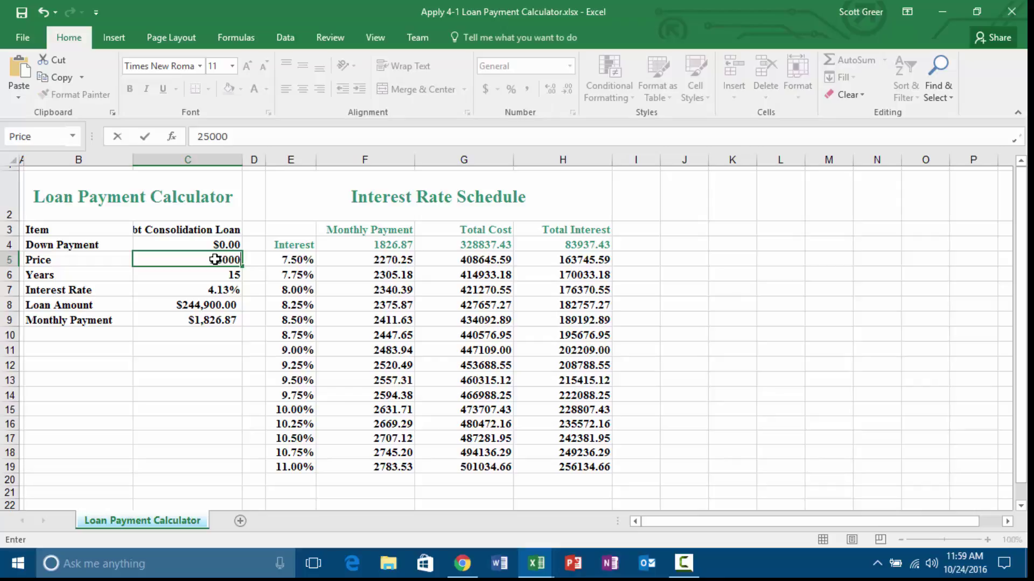
key(Return)
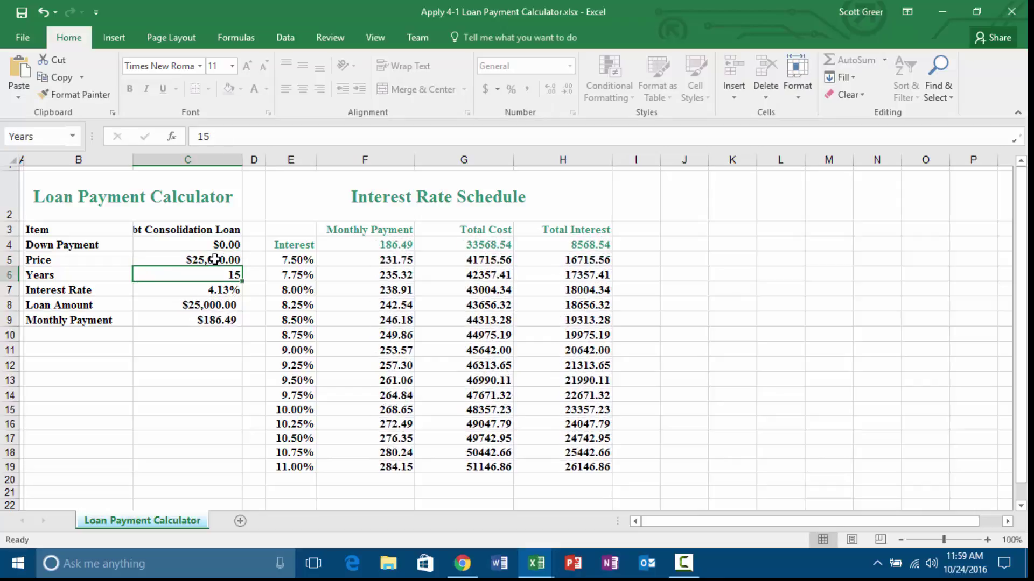
text(5)
key(Return)
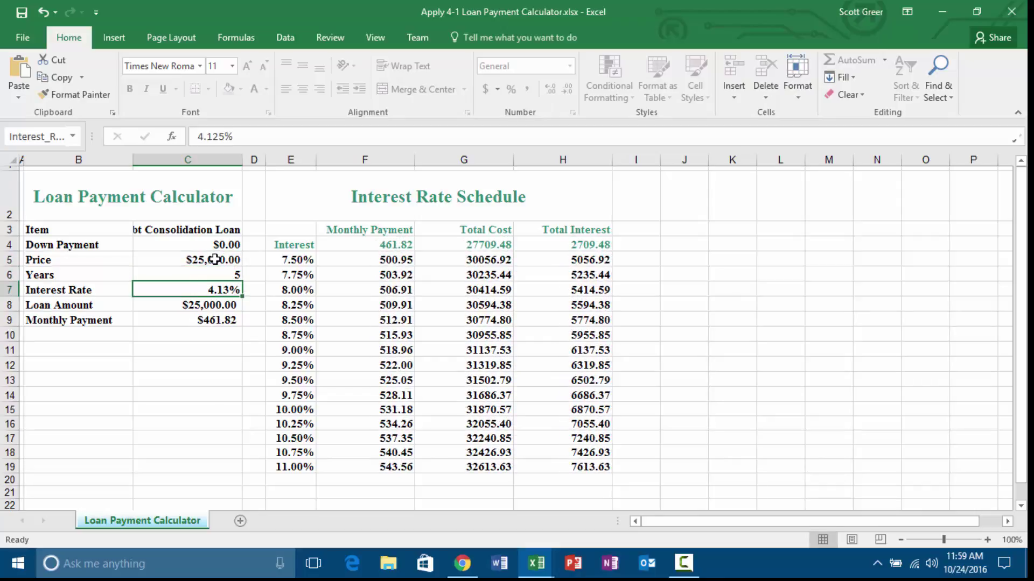
text(11.75)
key(Return)
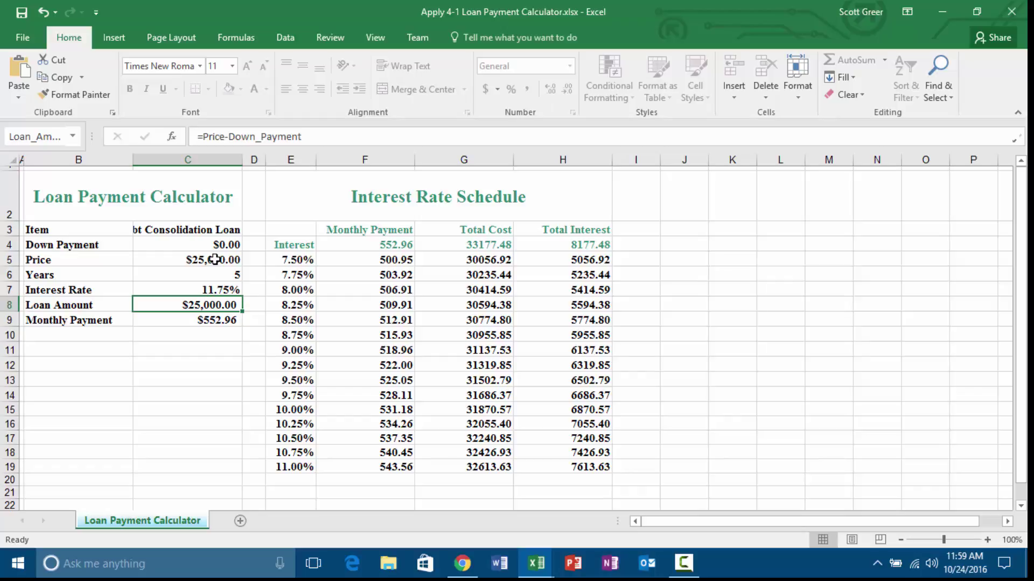
Print the debt consolidation version to a PDF in APP104, ending the file name in "Apply 4-1 - Print 8.pdf".
key(ctrl+p)
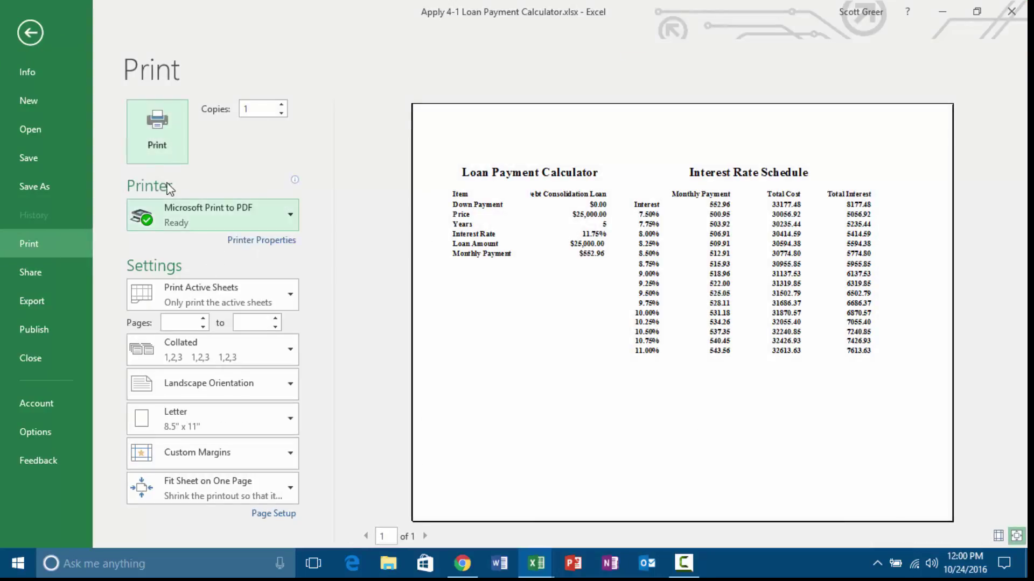
click(161, 121)
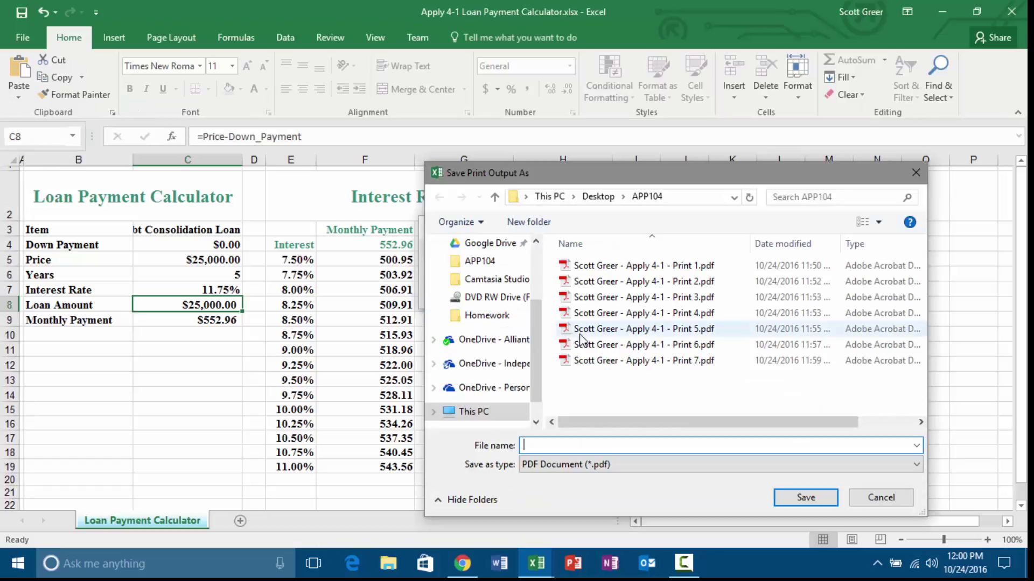
click(700, 360)
click(684, 445)
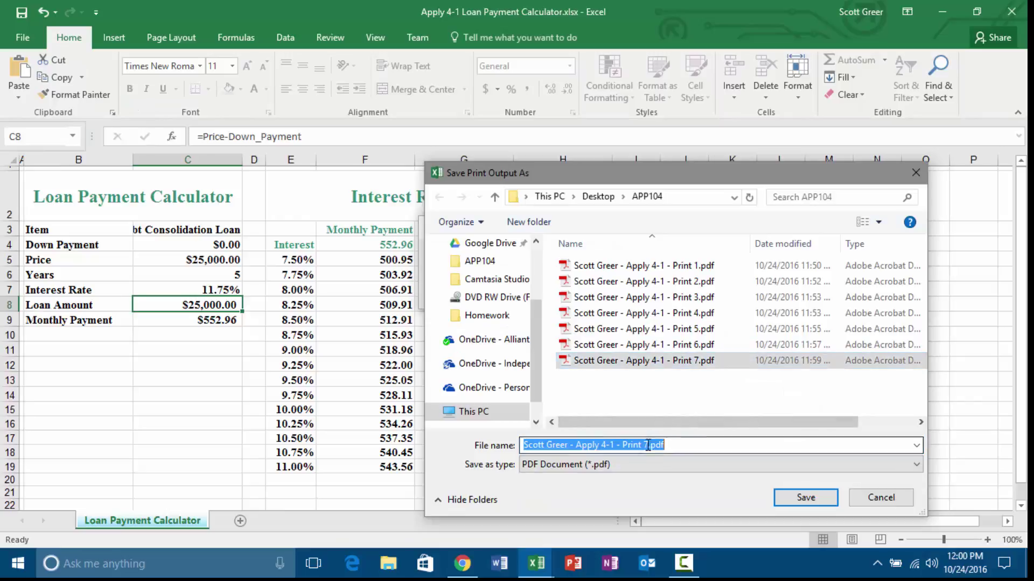
click(650, 446)
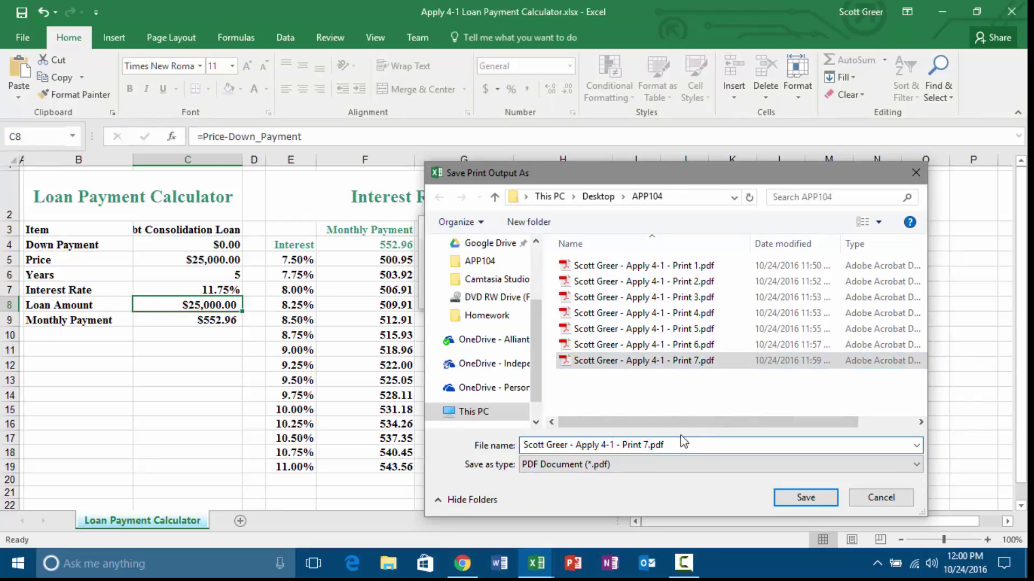
key(BackSpace)
text(8)
key(Return)
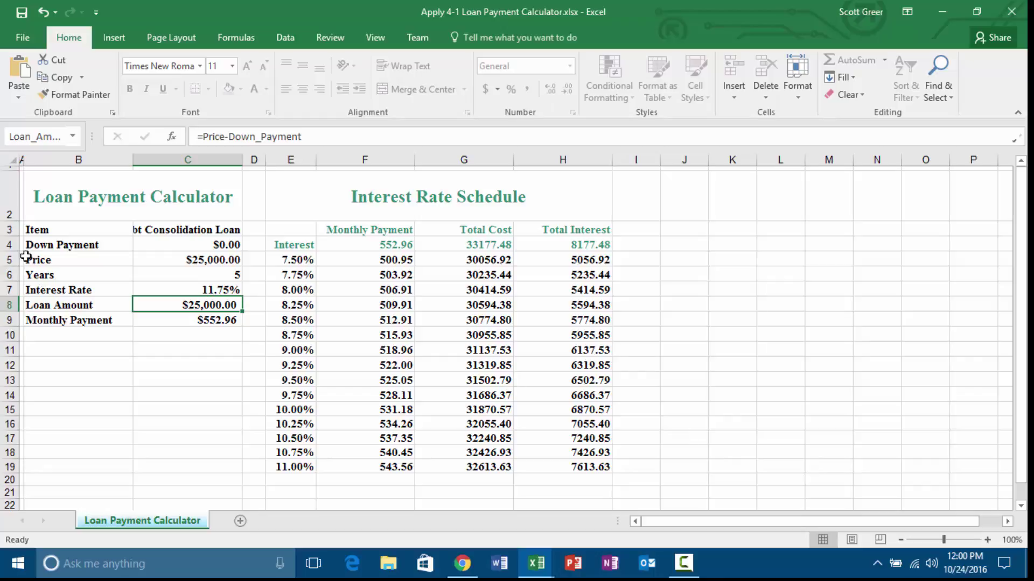
Save a copy of the workbook in APP104, adding the student's full name and a hyphen before "Apply 4-1 Loan Payment Calculator.xlsx".
click(24, 38)
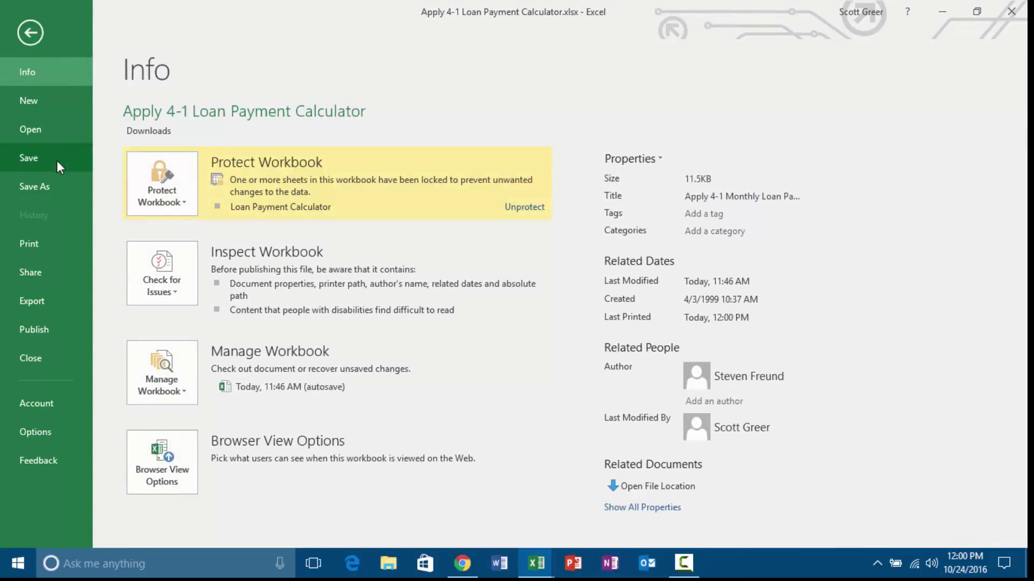
click(53, 186)
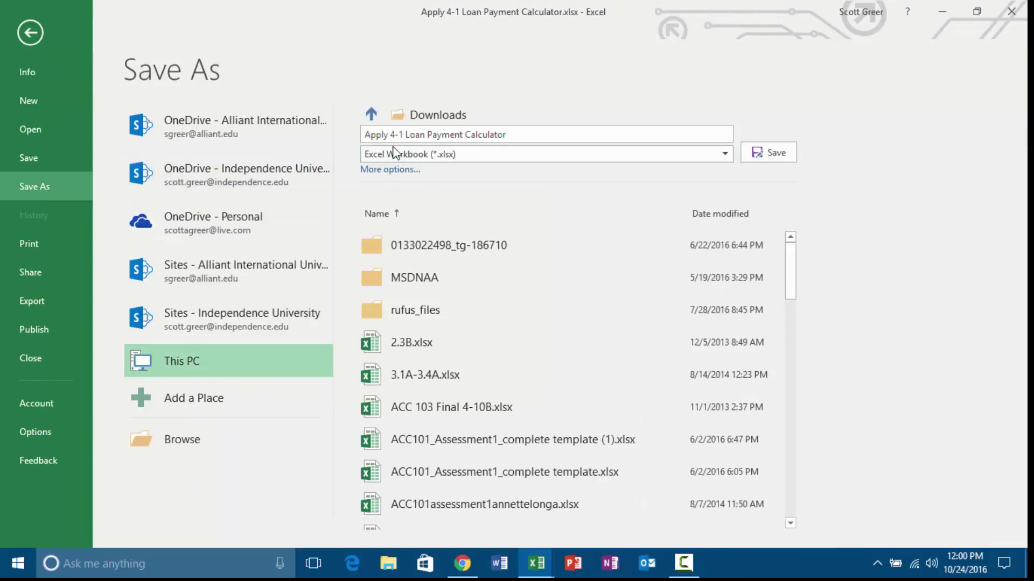
click(369, 135)
click(370, 135)
click(205, 435)
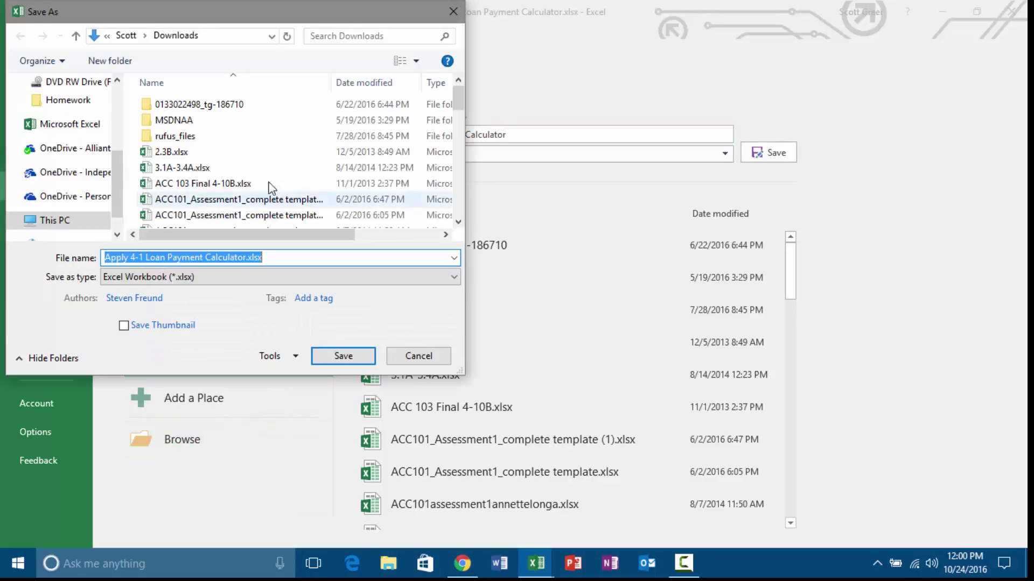
scroll(94, 114, up, 2)
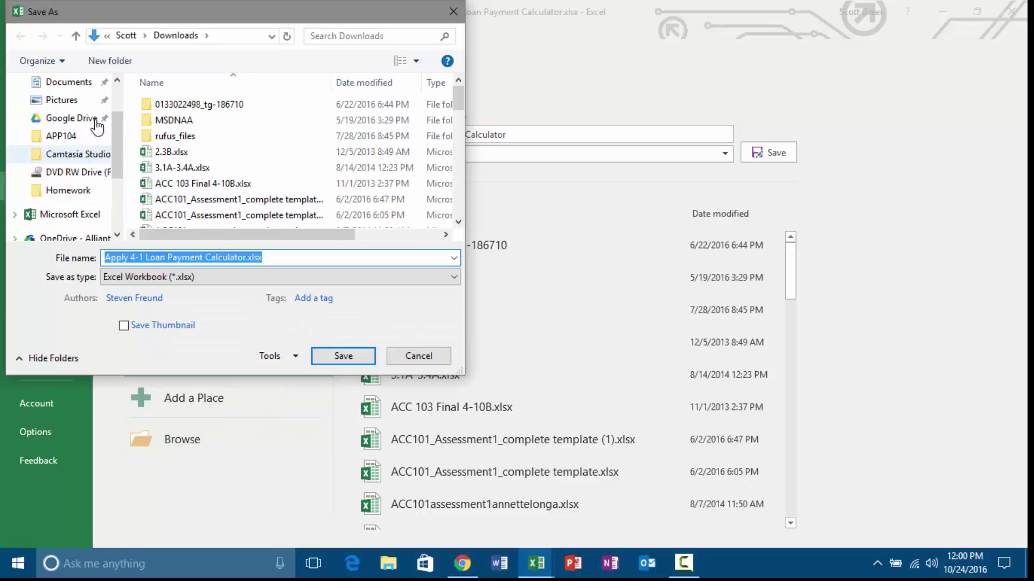
click(61, 136)
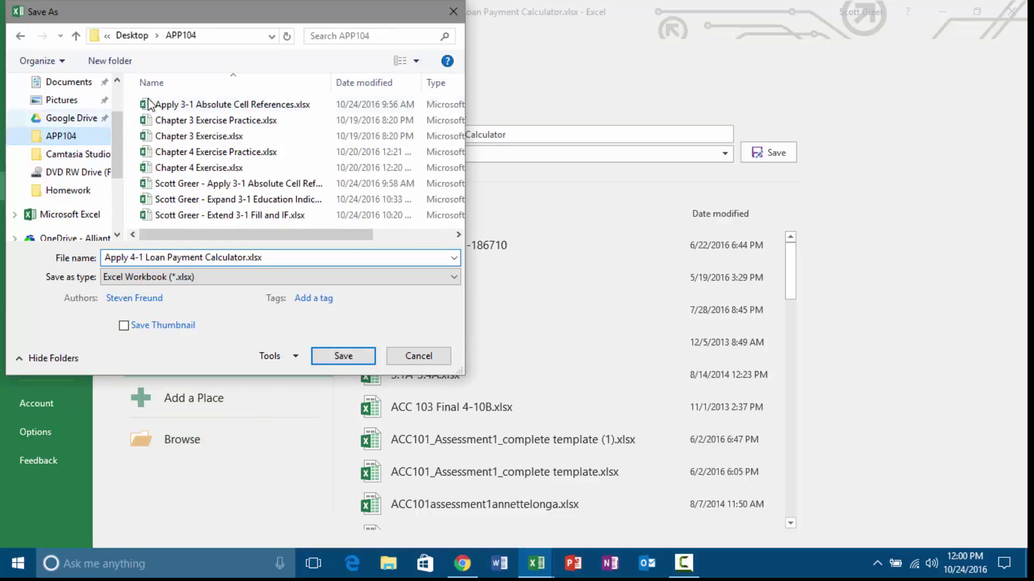
click(107, 256)
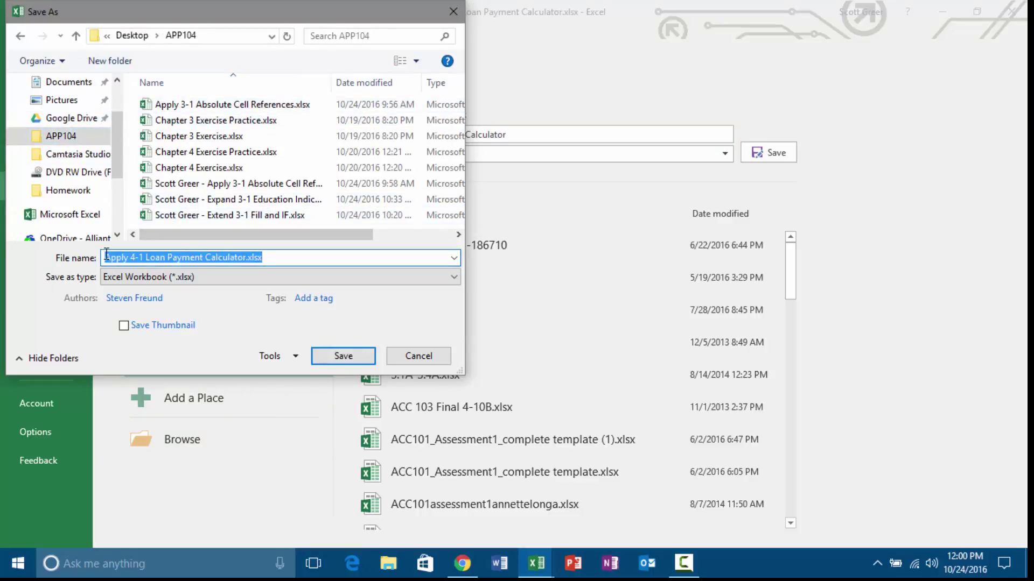
click(107, 256)
text(Scott Greer)
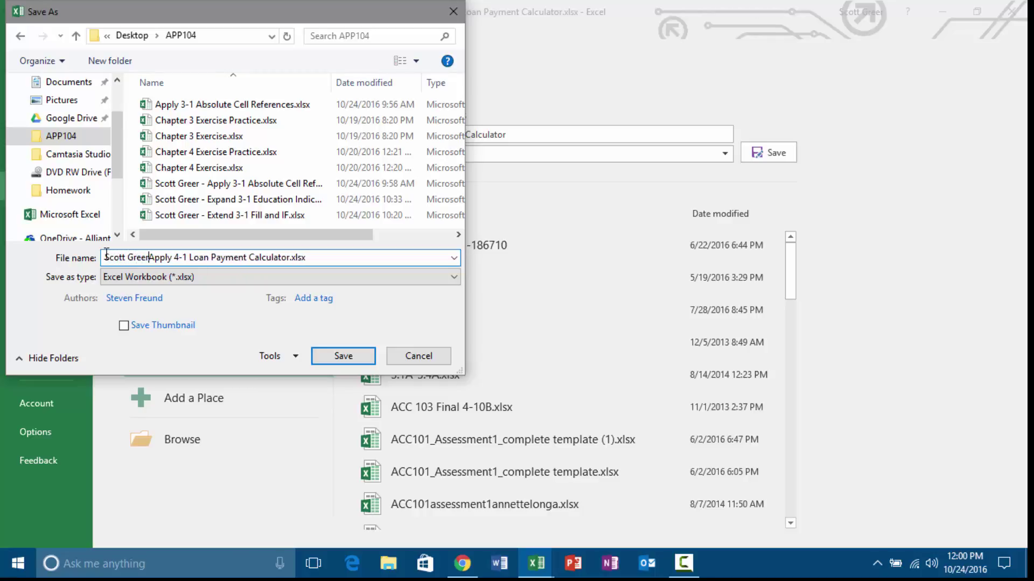
text( -)
key(Return)
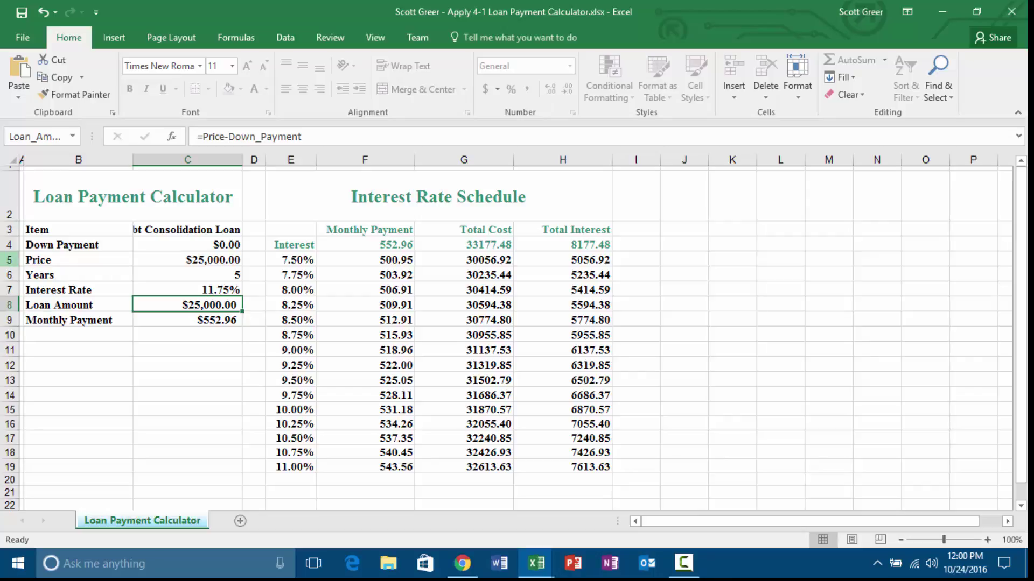
Switch to Chrome, download "Extend 4-1 403B Planning Sheet.xlsx" from the assignment page, and open it in Excel with the Notify option.
click(469, 573)
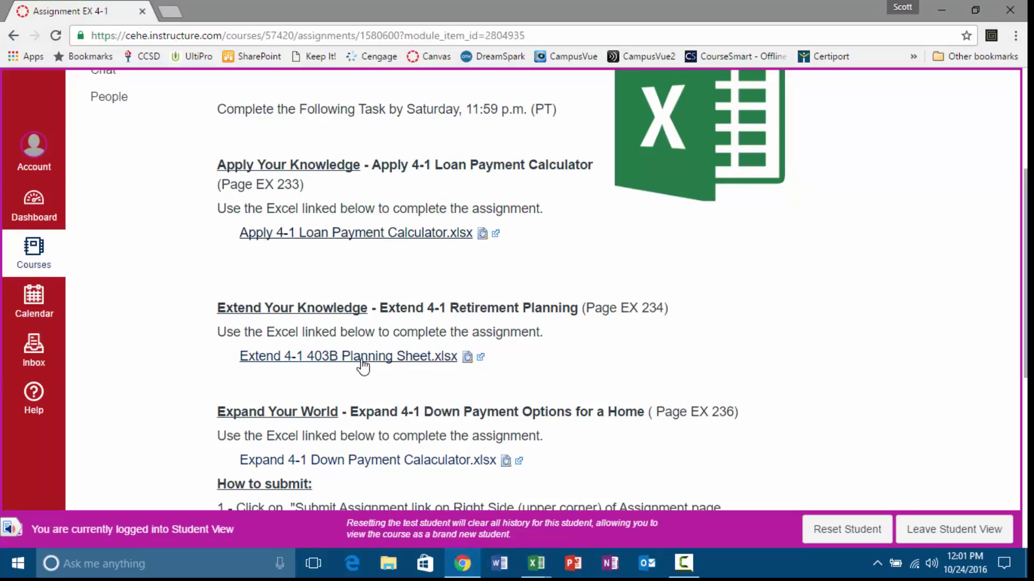
click(364, 358)
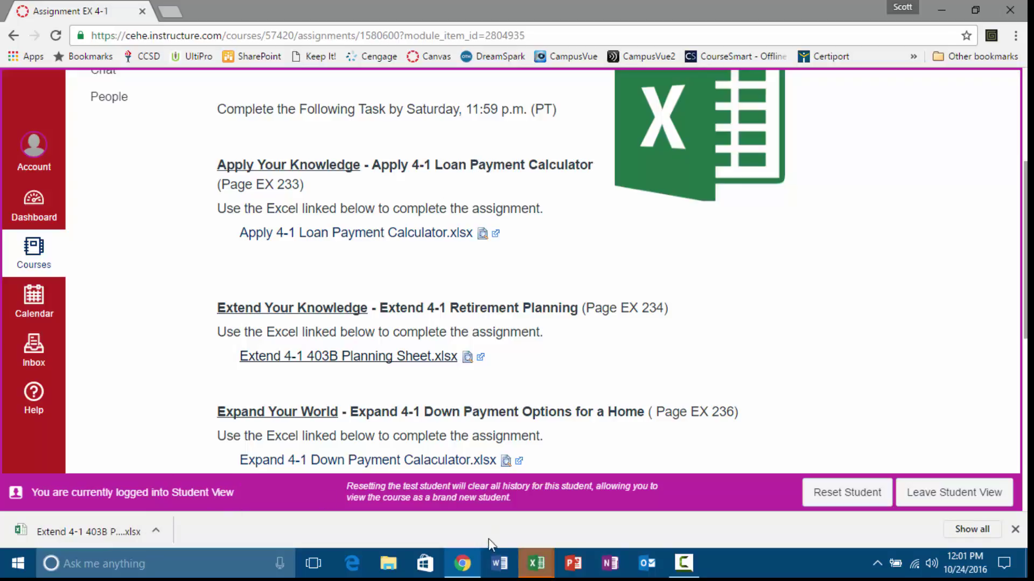
mouse_move(534, 557)
mouse_move(542, 504)
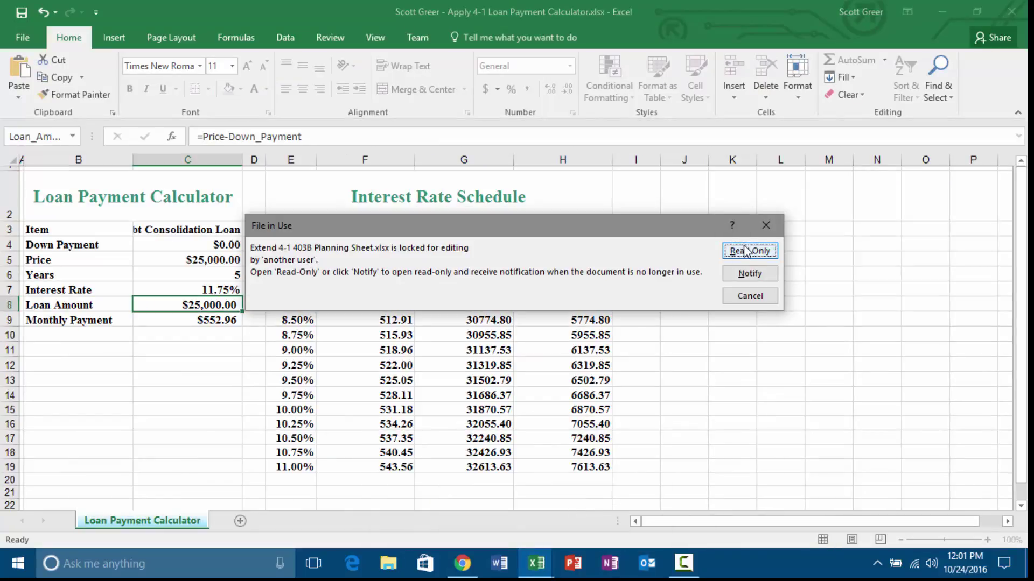
click(750, 274)
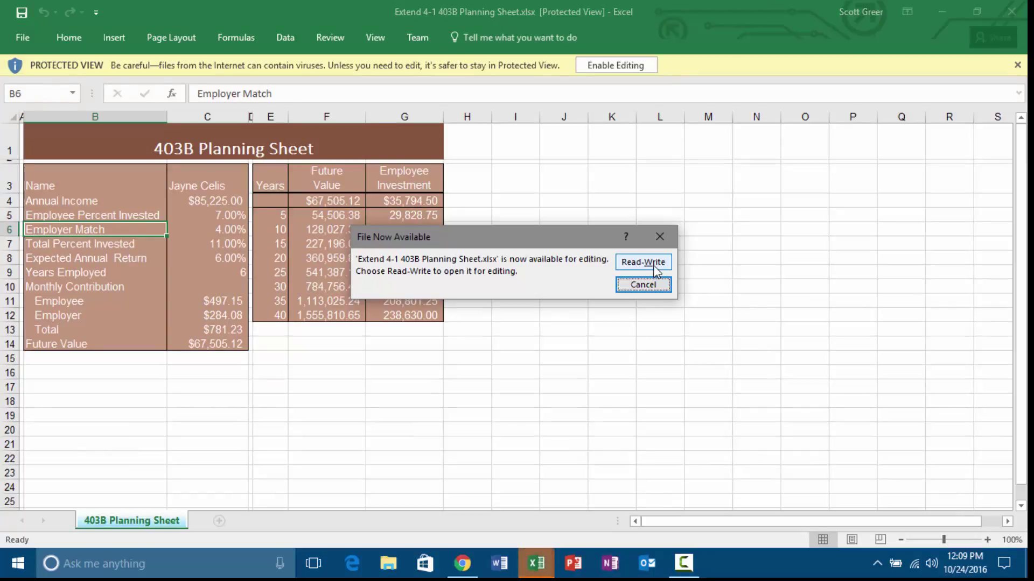
Open the workbook for editing and save a copy in the APP104 folder with the student's name and a hyphen before the file name.
click(643, 262)
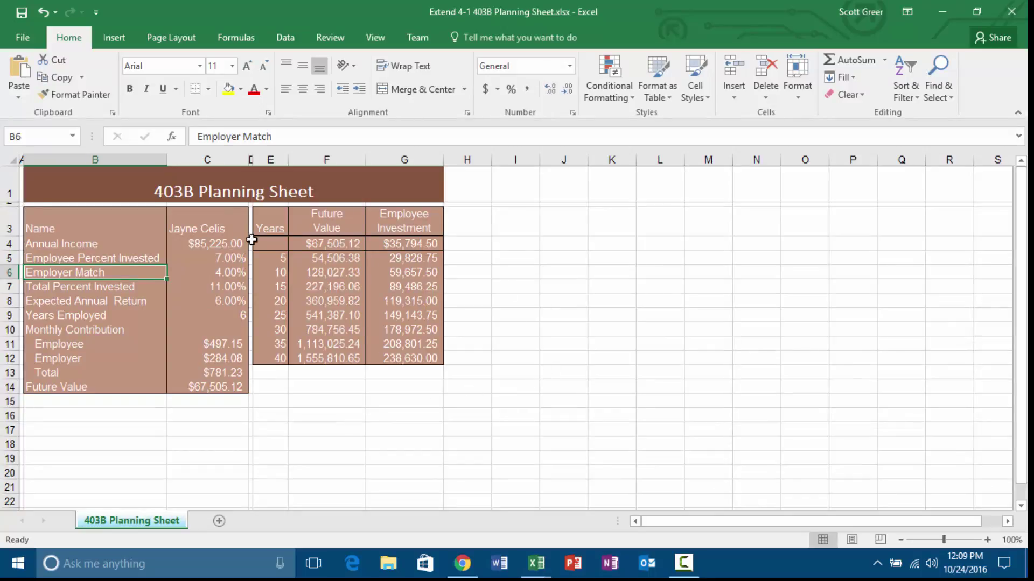
click(26, 39)
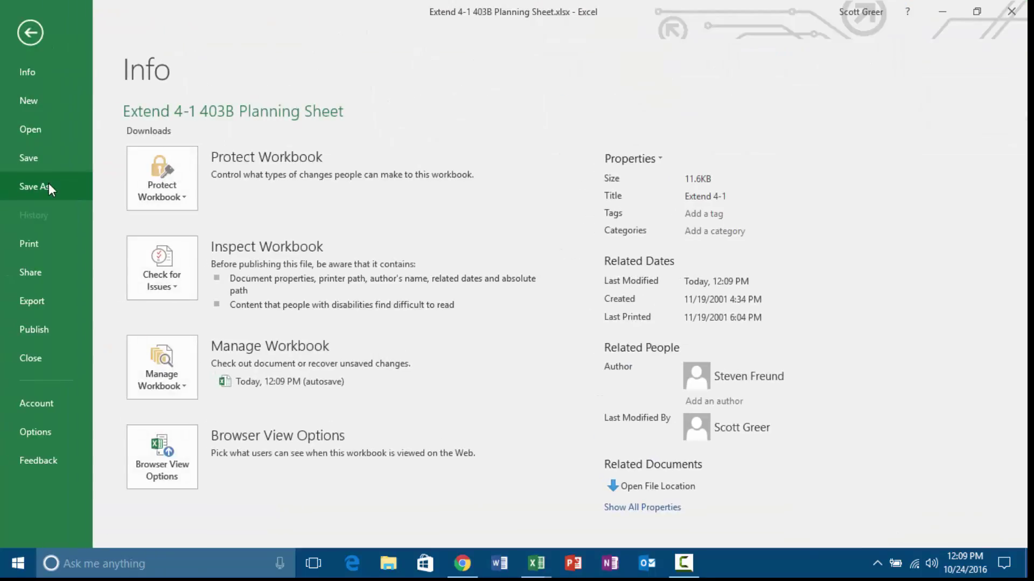
click(50, 185)
click(183, 439)
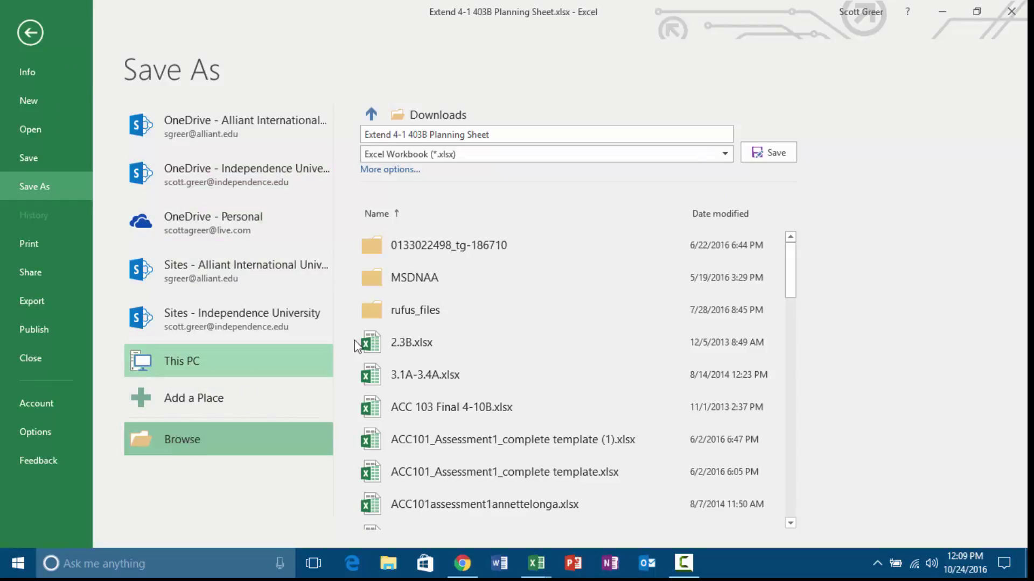
scroll(69, 154, up, 3)
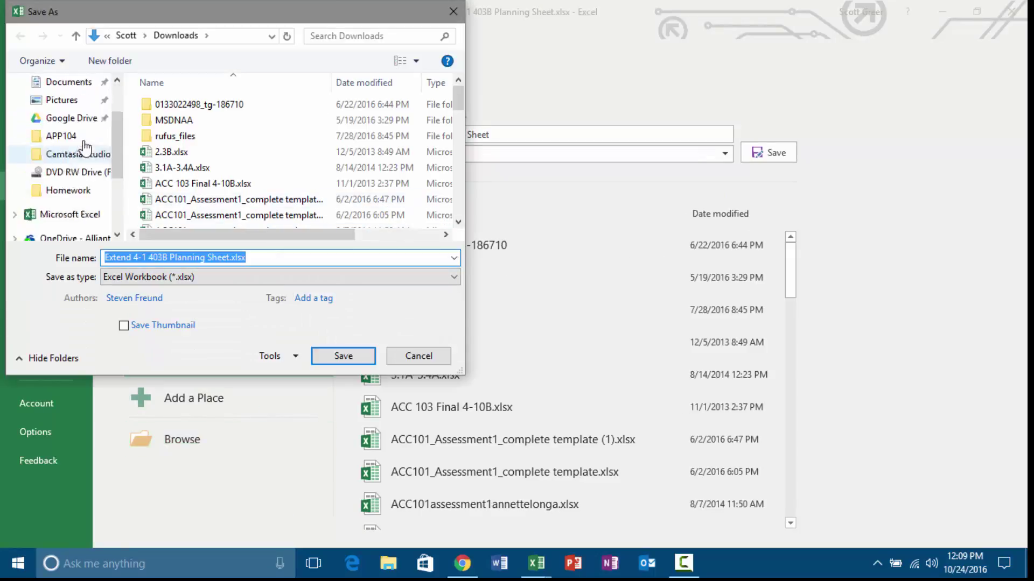
click(61, 154)
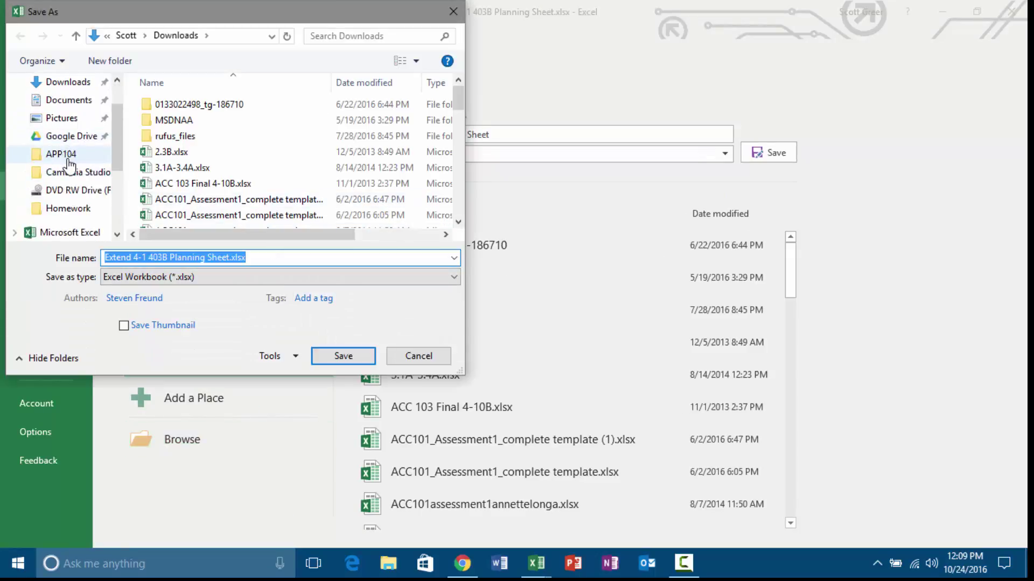
click(106, 256)
click(106, 258)
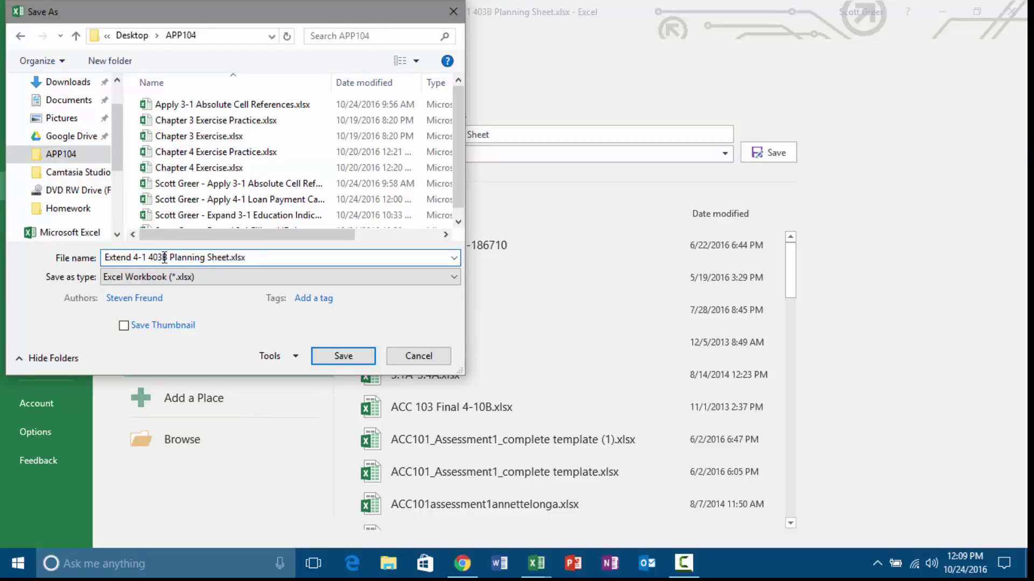
text(Scott Greer -)
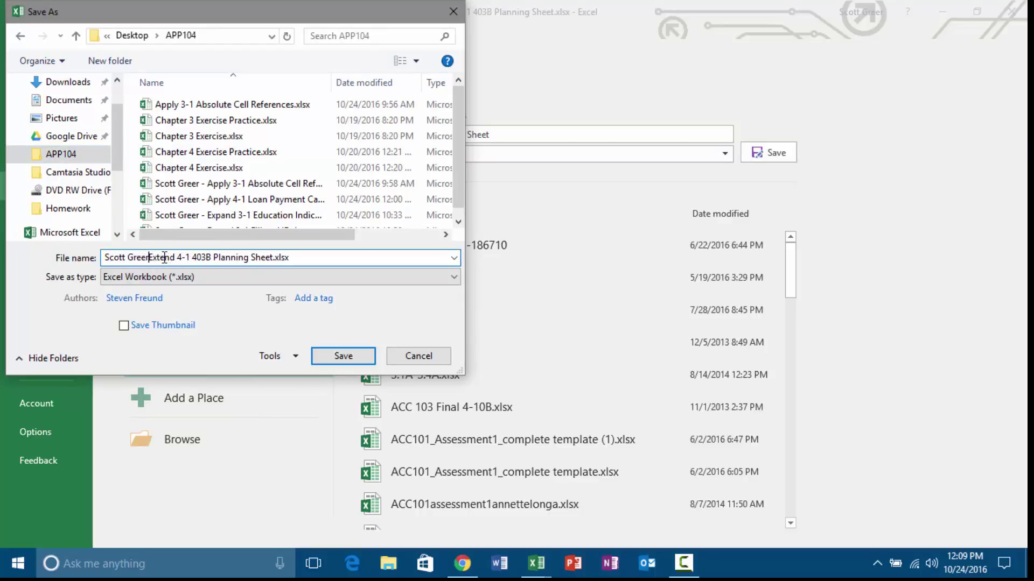
key(Return)
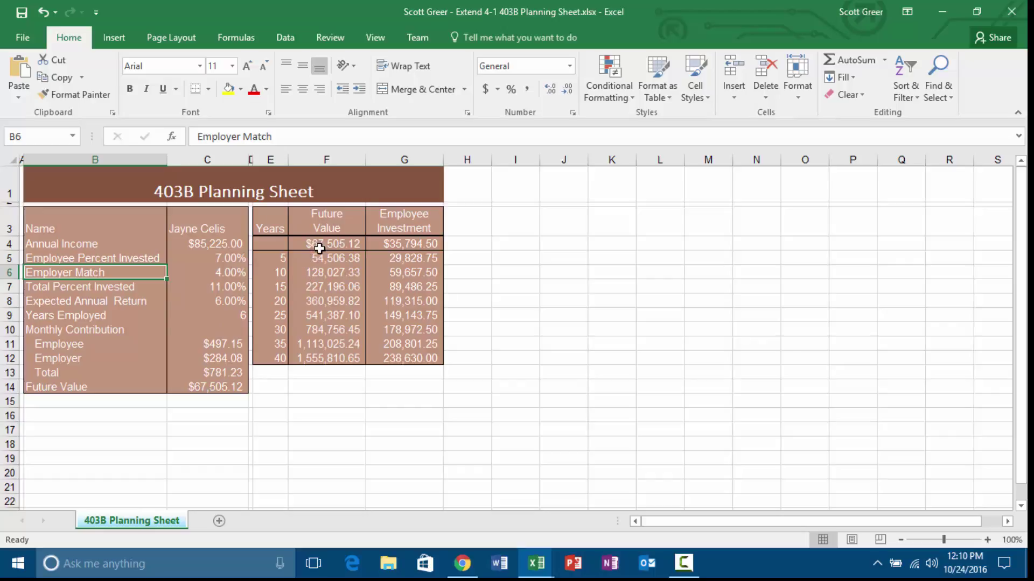
Enter the title "Impact of Varying Annual Return and Employee Percent Invested" in cell I1.
click(523, 194)
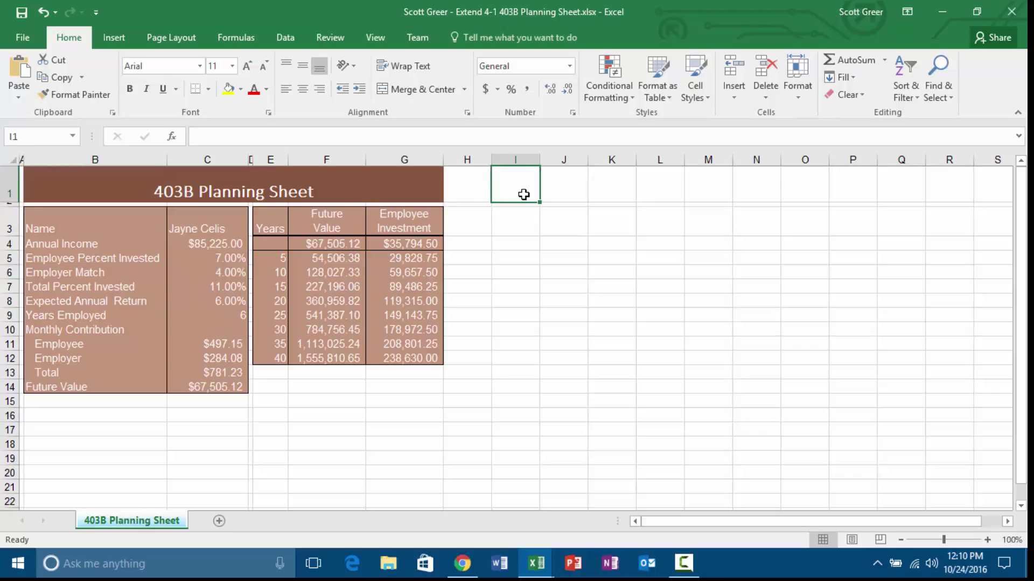
text(Im)
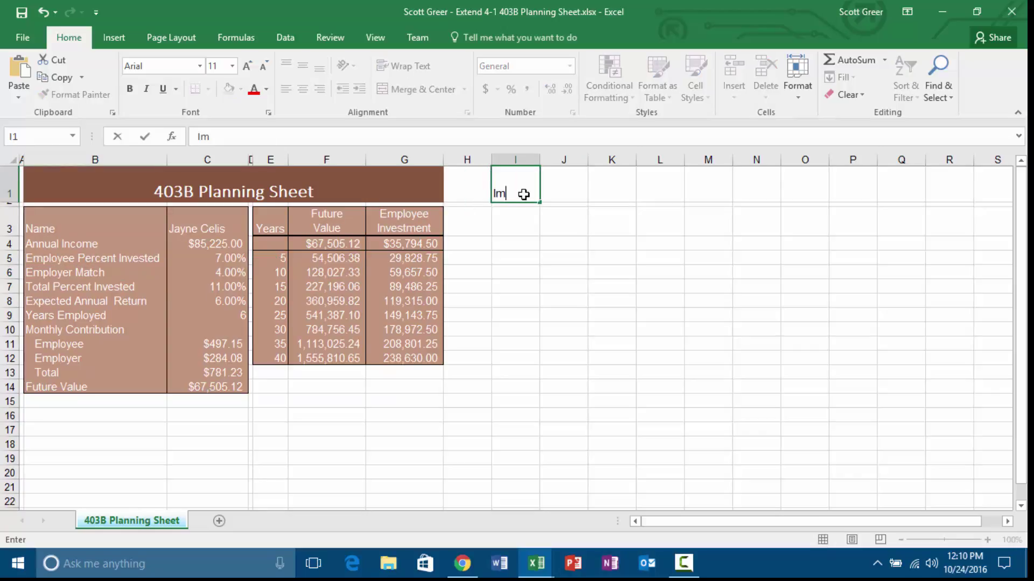
text(pact of Varying Annual)
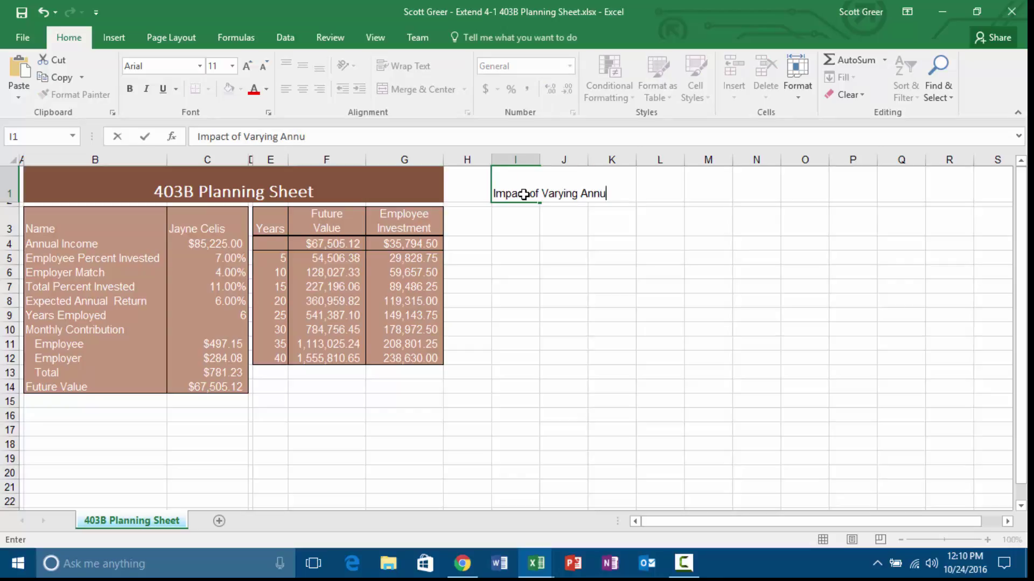
key(BackSpace)
key(BackSpace)
text(al Return and Em)
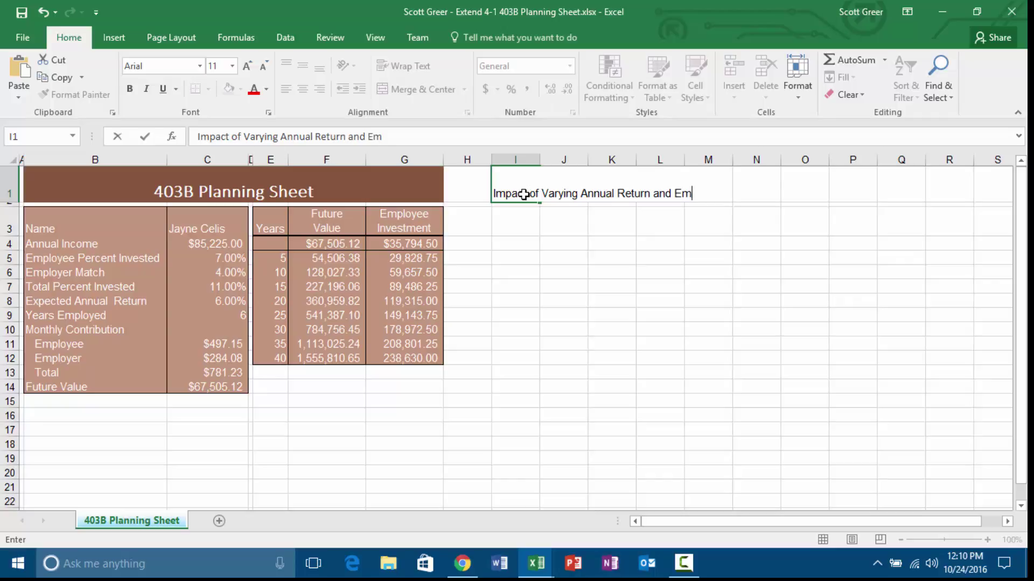
text(ployee Percent Invested)
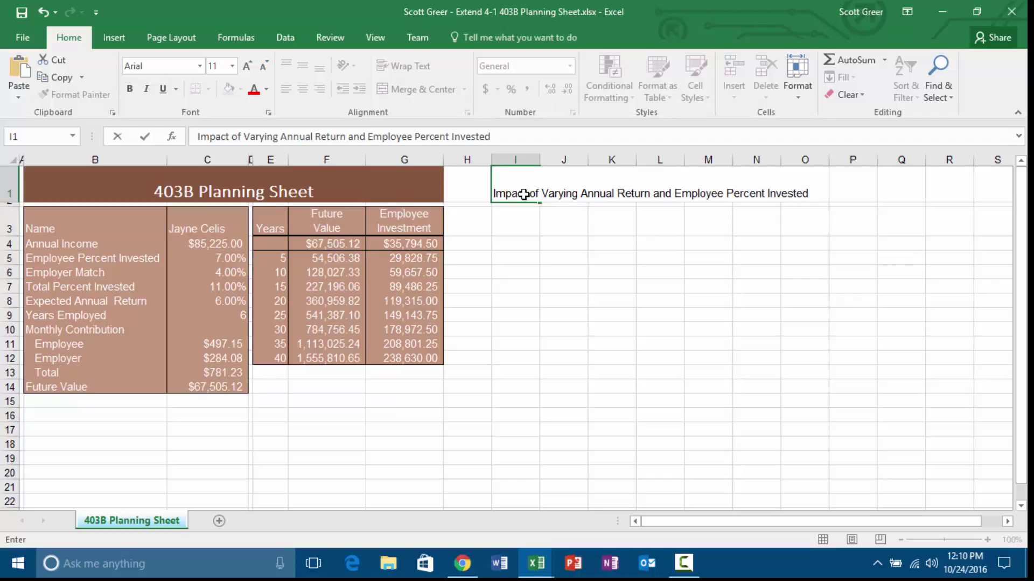
key(Return)
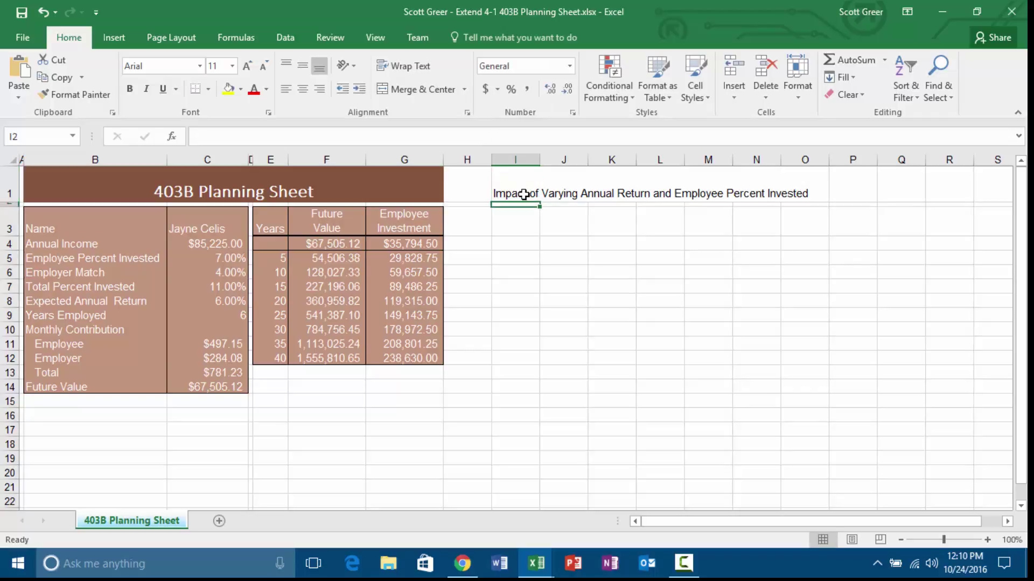
Enter the subtitle "Annual Return in Left Column and Employee Percent Invested in Top Row" in cell I3.
key(Return)
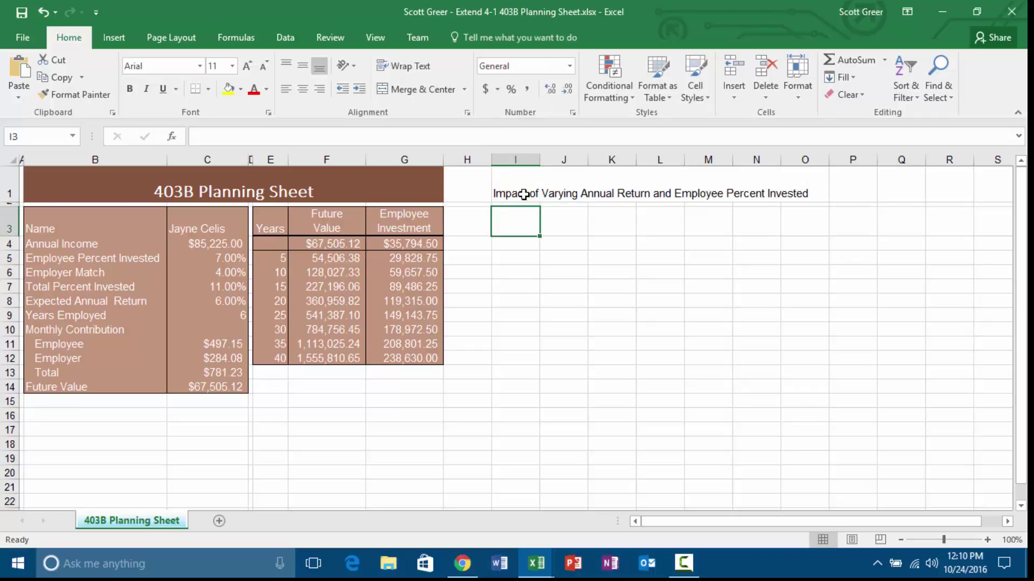
text(Annual )
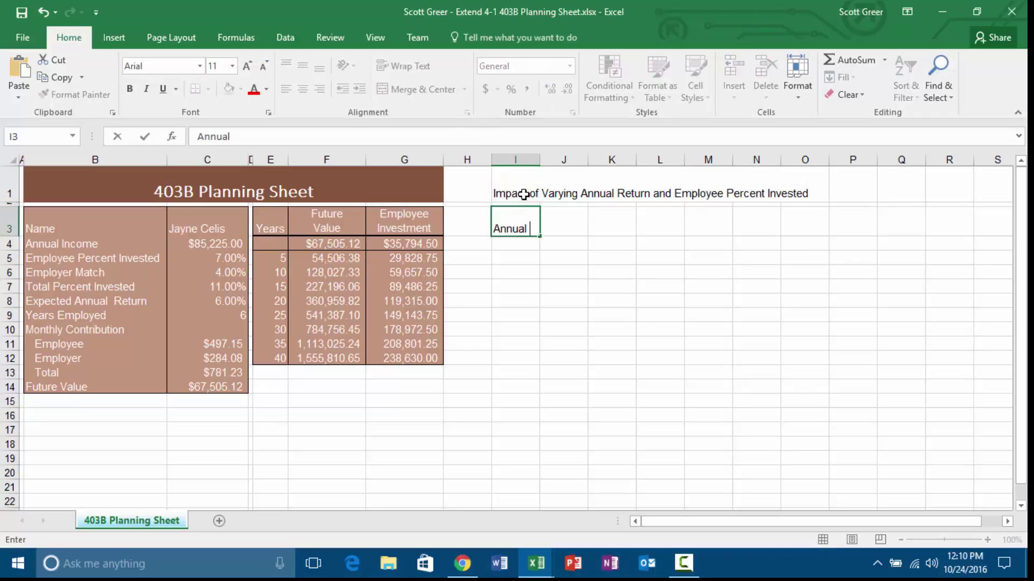
text(Return in )
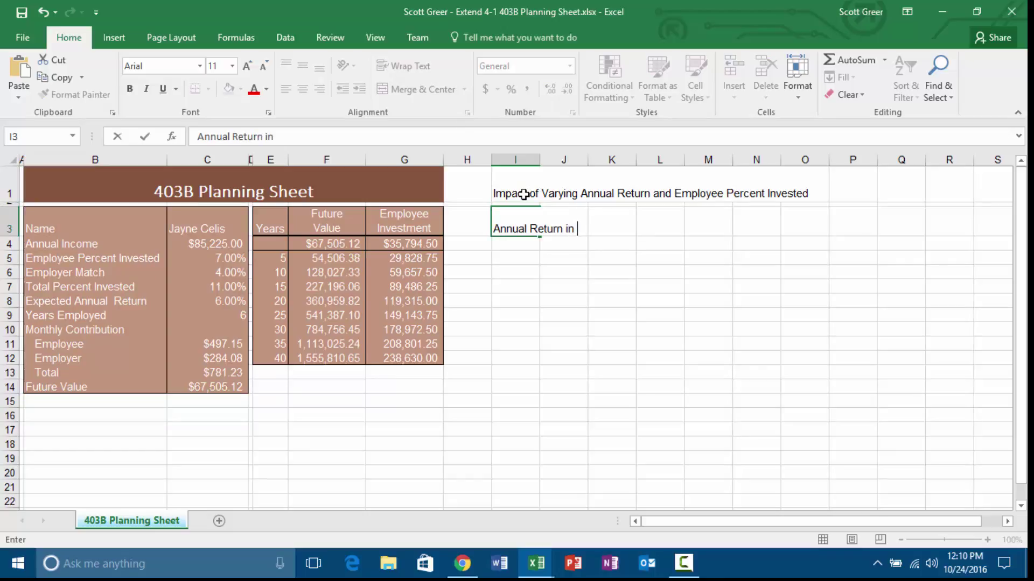
text(Left Colu)
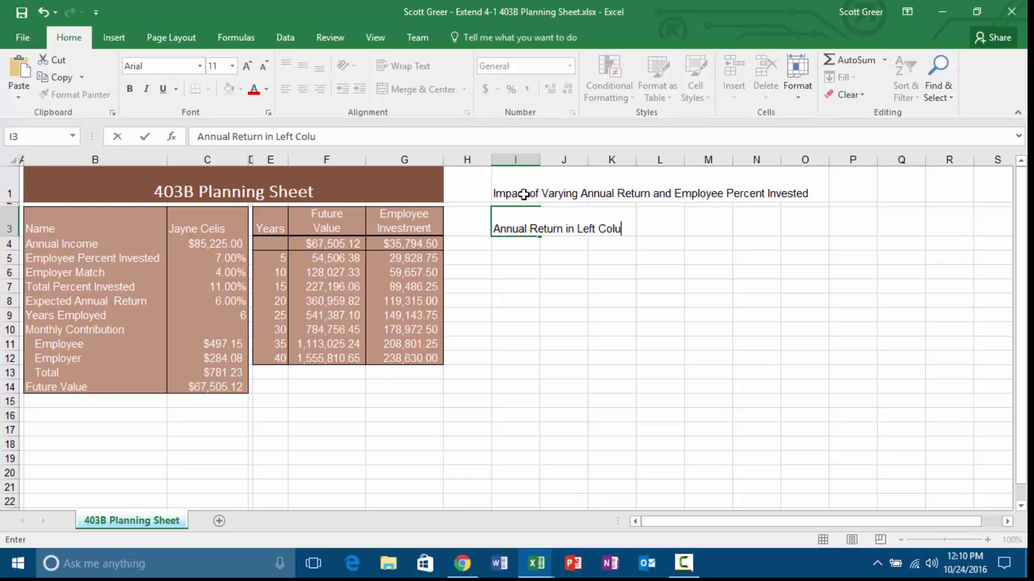
text(mn and Employe)
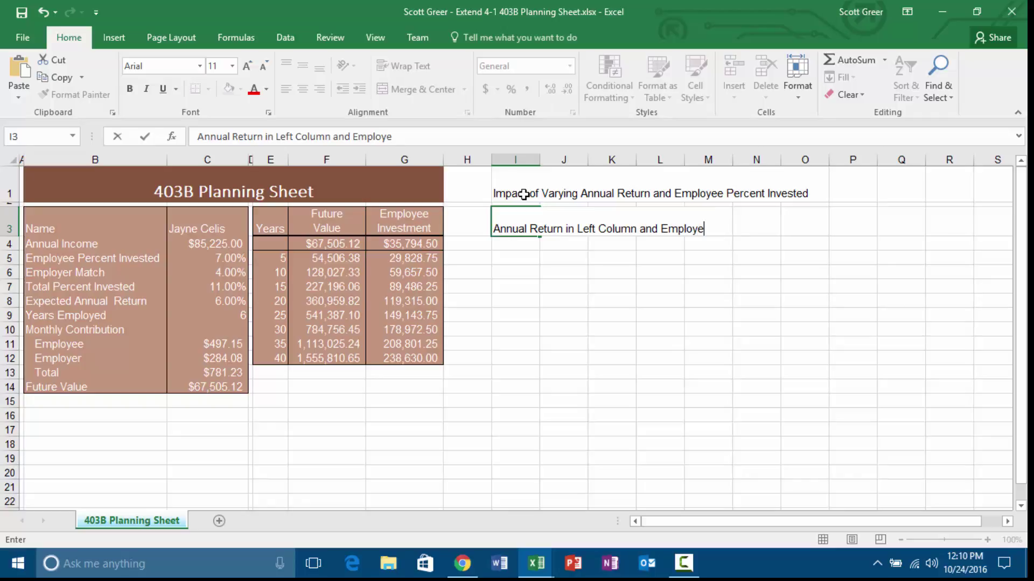
text(e Percent I)
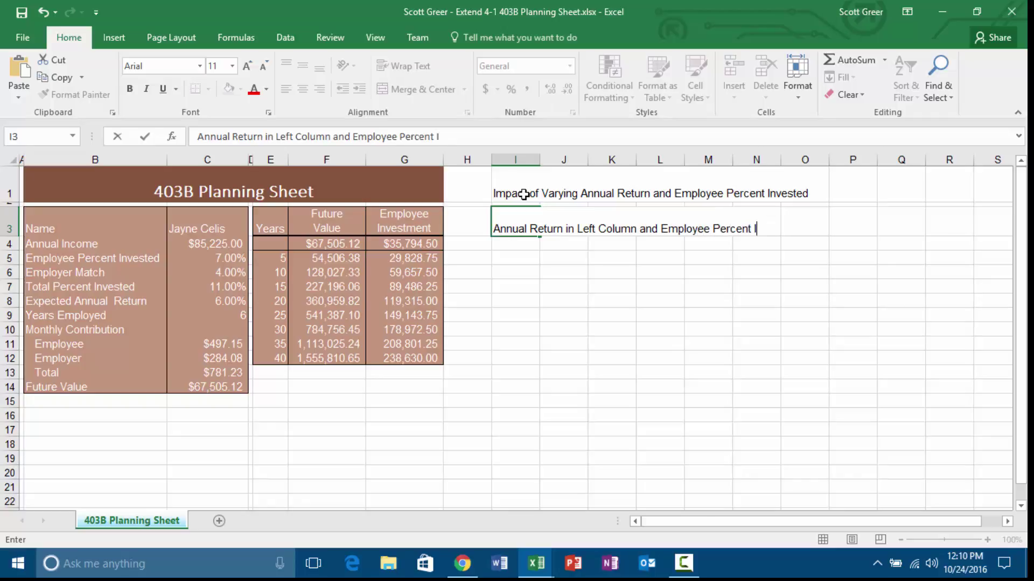
text(nvested in Top Row)
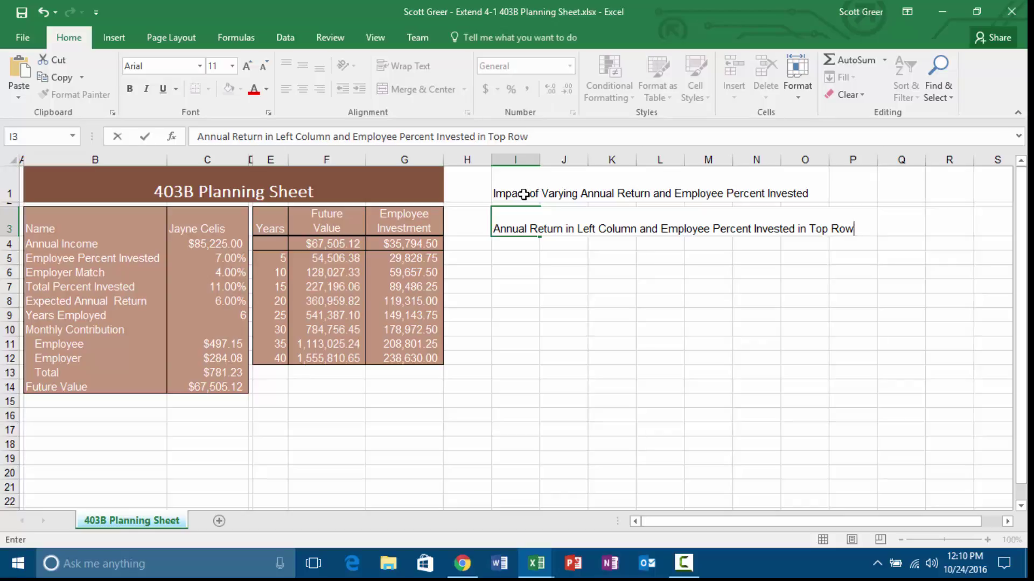
key(Return)
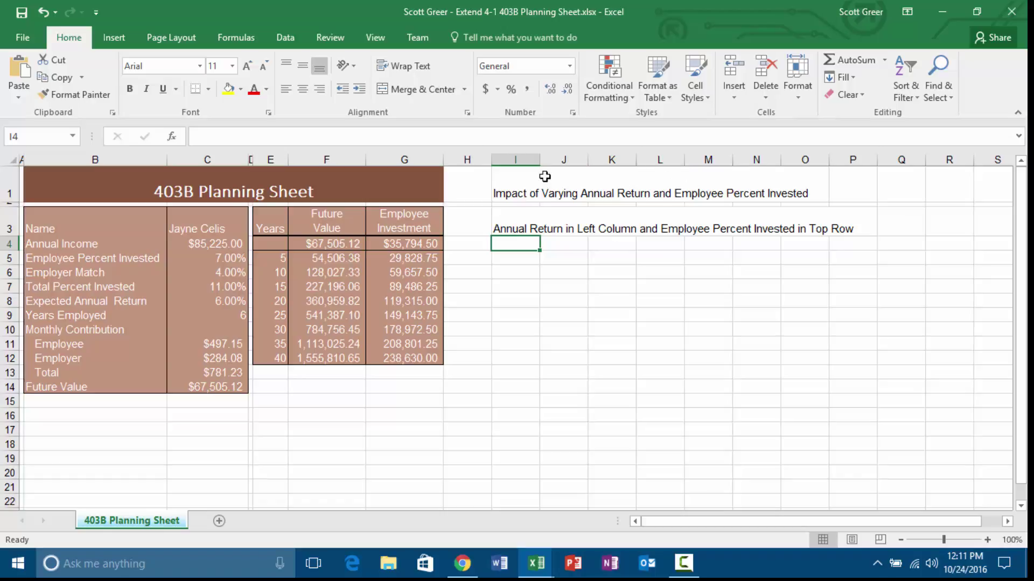
Narrow the empty column H to a width of .4.
click(468, 160)
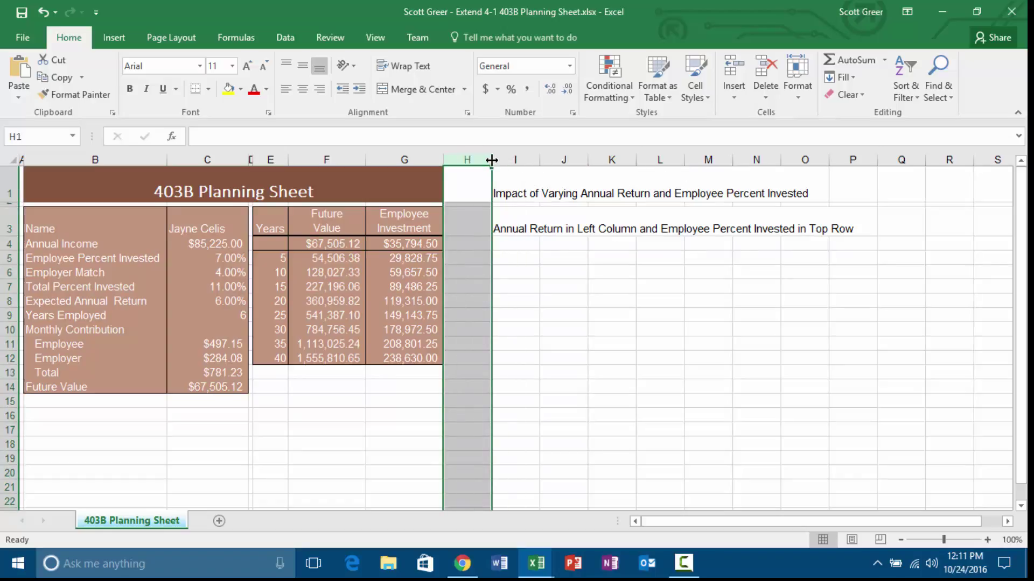
drag(491, 160, 473, 160)
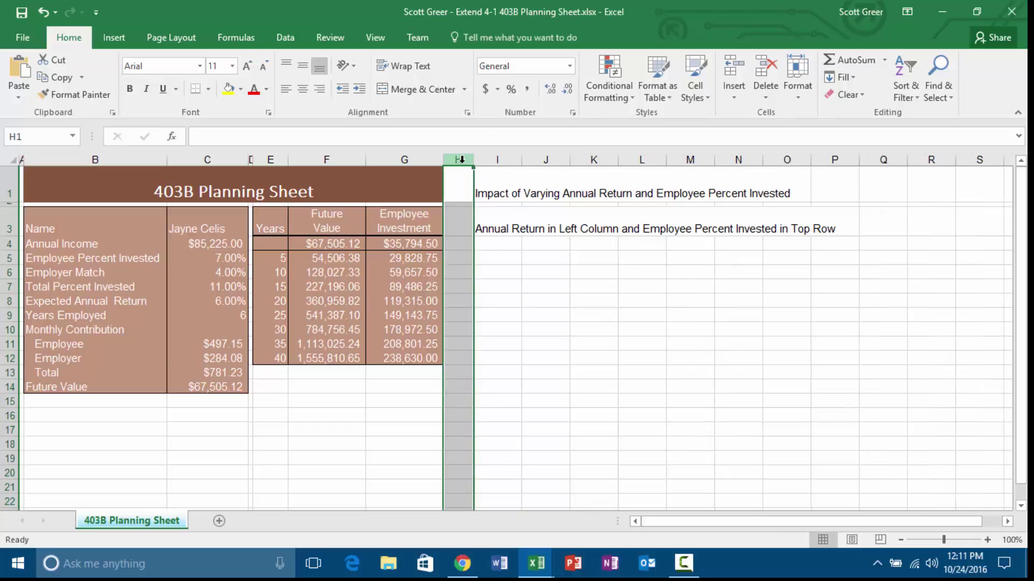
right_click(460, 159)
click(535, 343)
text(.4)
key(Return)
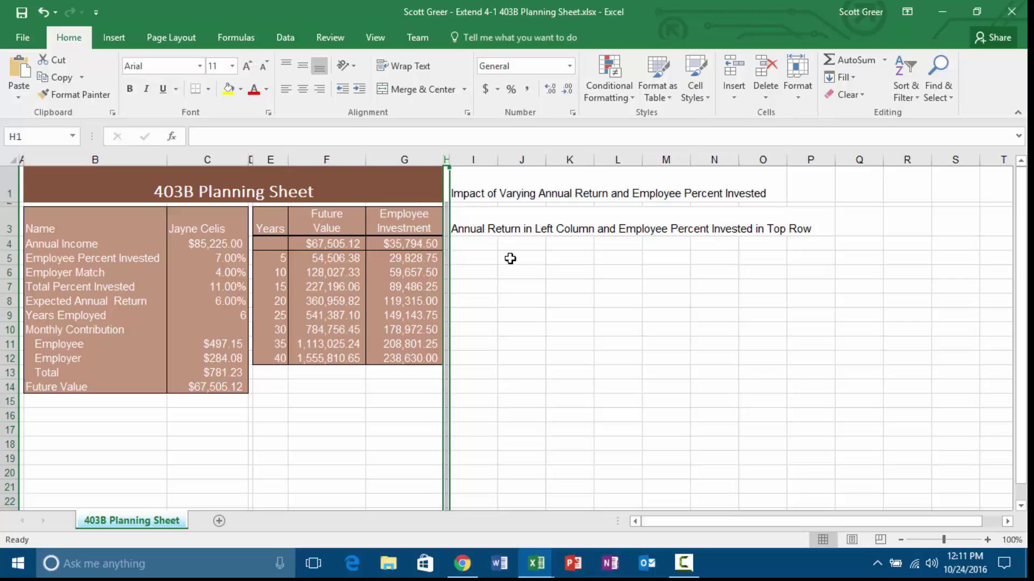
Merge and center the title across I1:Q1 and the subtitle across I3:Q3.
click(485, 188)
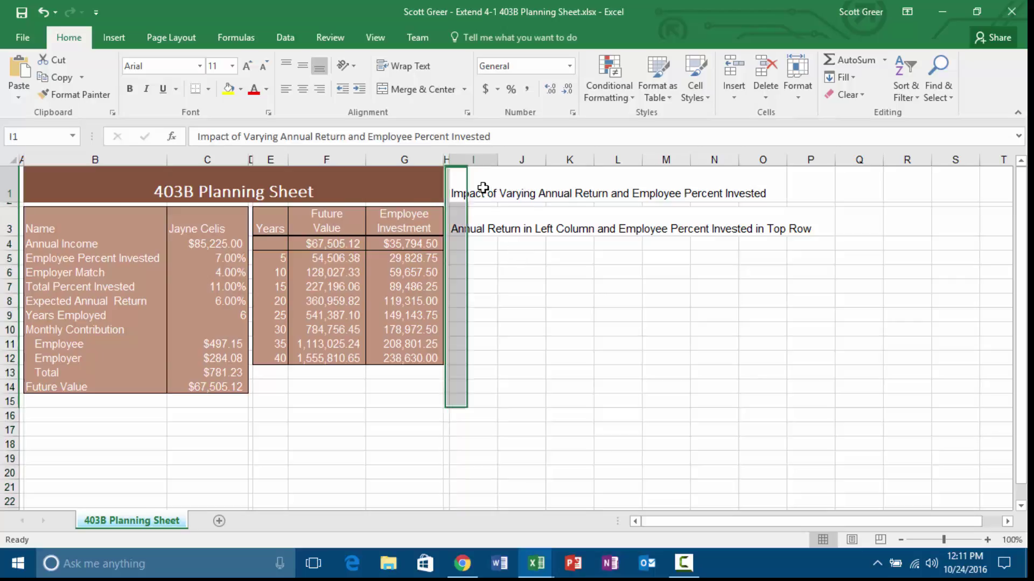
drag(623, 187, 842, 171)
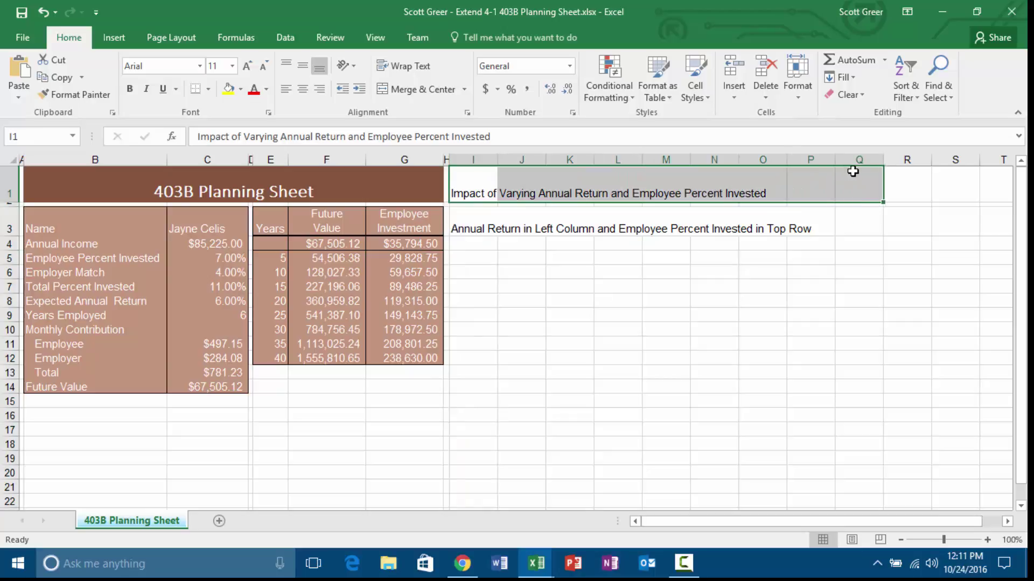
click(413, 90)
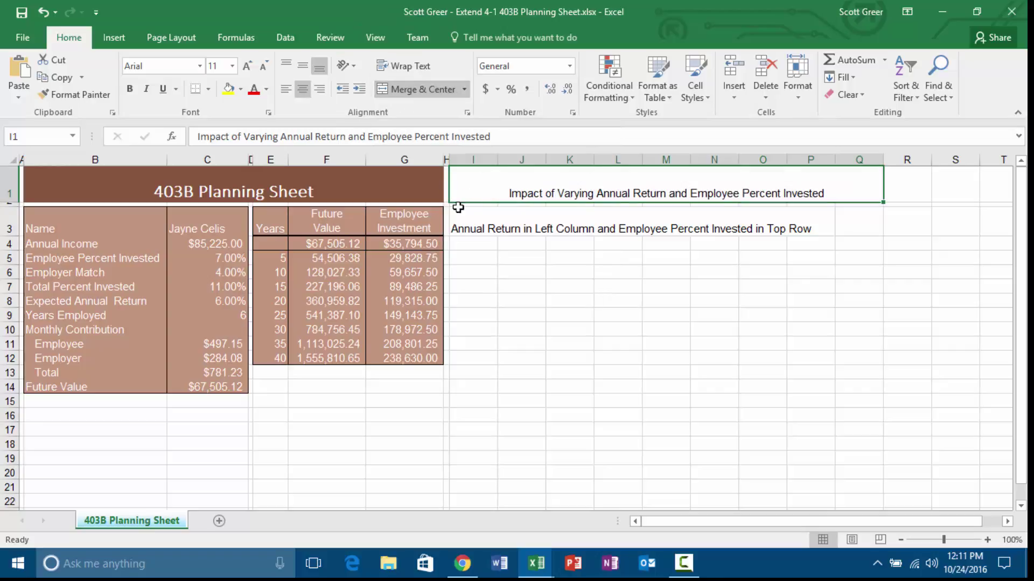
drag(473, 226, 860, 219)
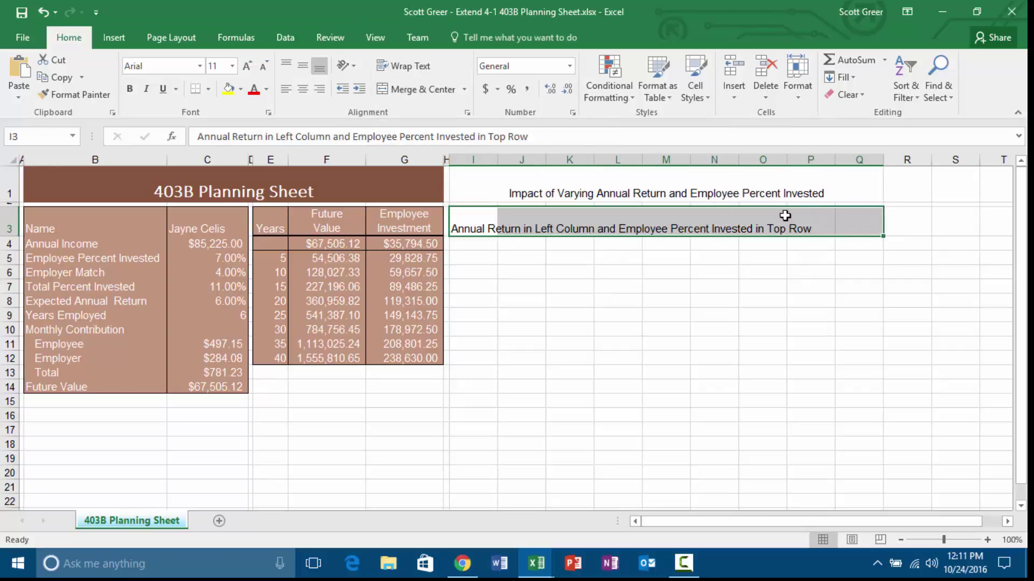
click(418, 93)
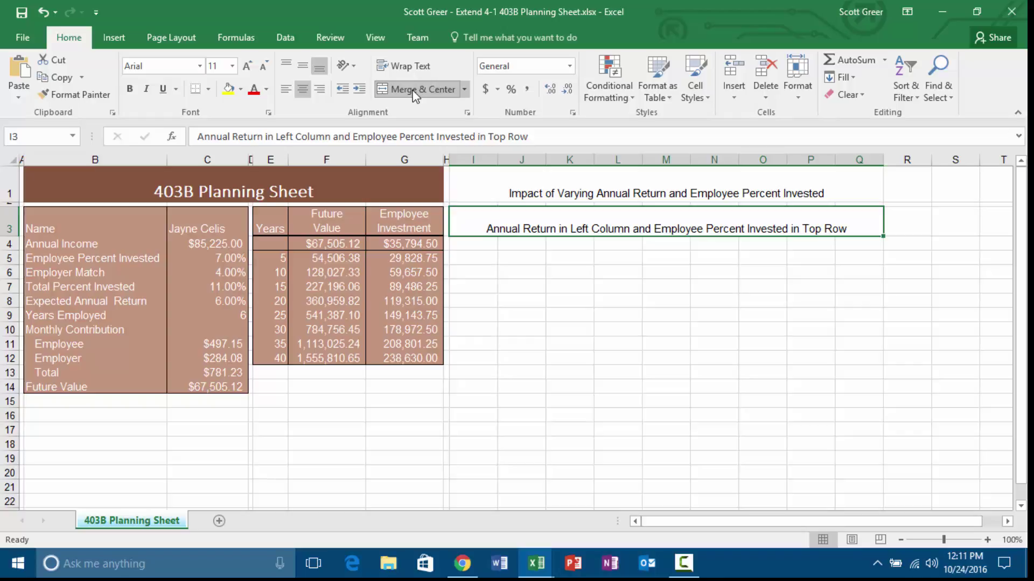
Apply the Title cell style to the merged headings in I1 and I3.
click(546, 185)
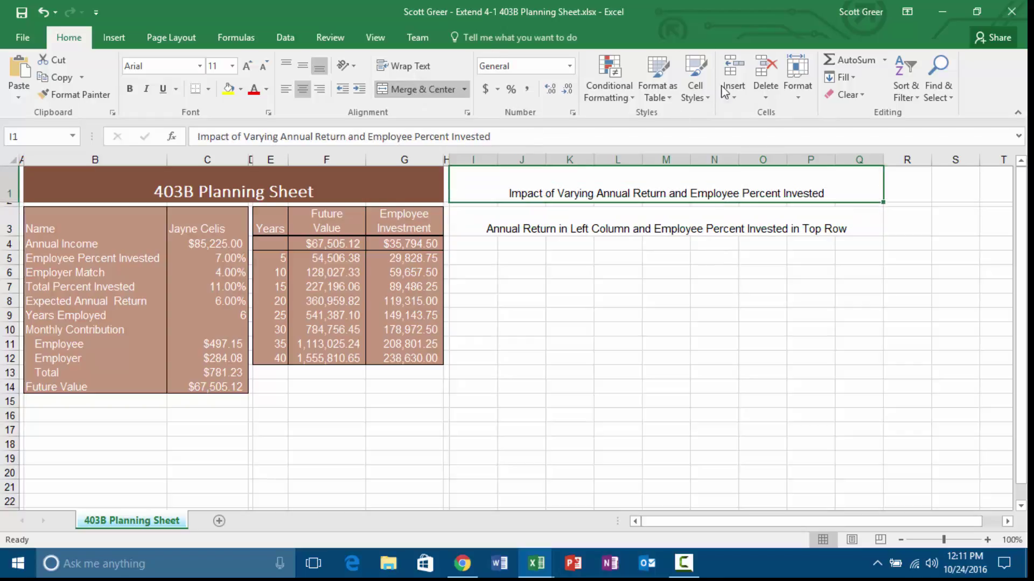
click(695, 86)
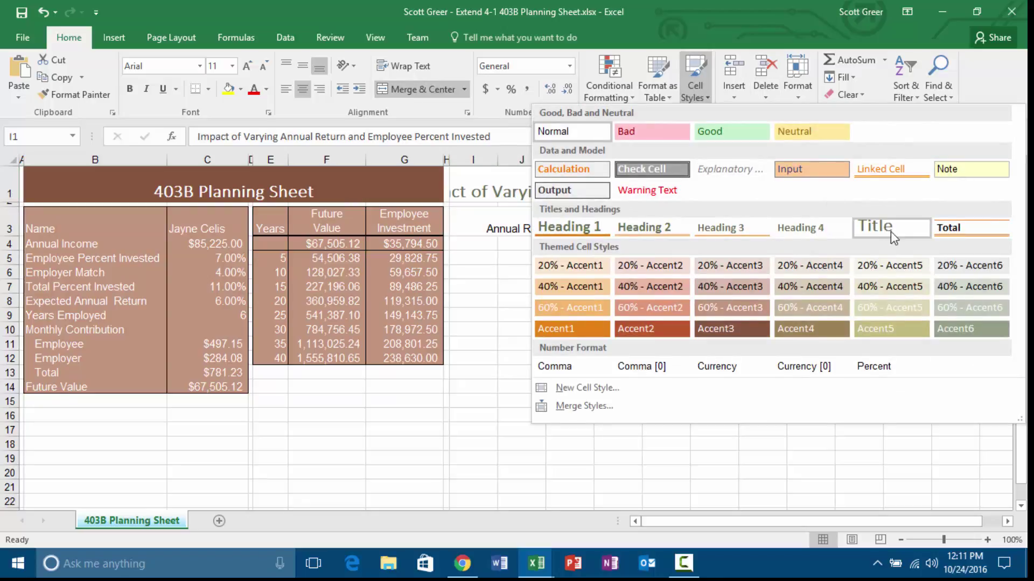
click(888, 231)
click(619, 231)
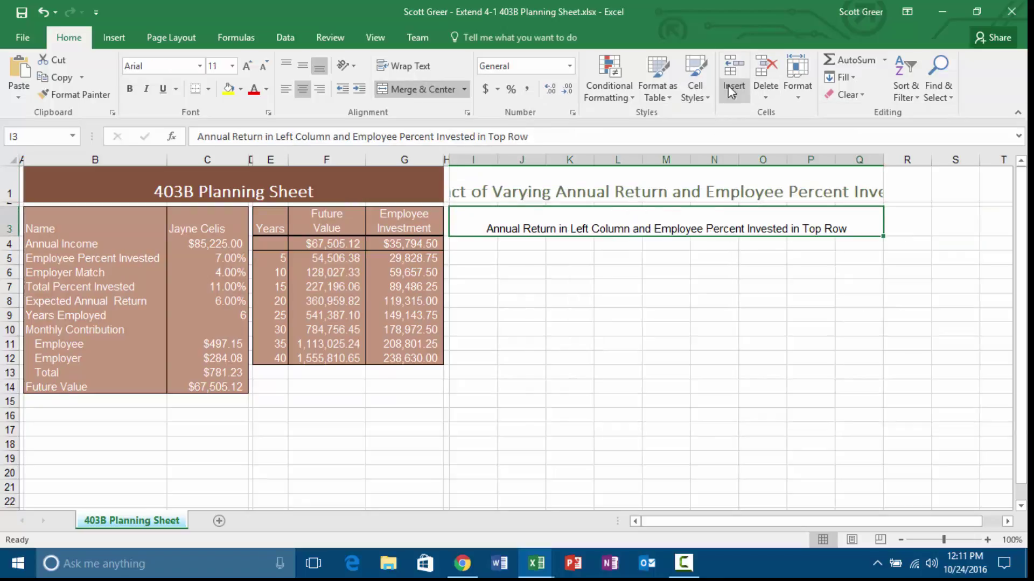
click(689, 88)
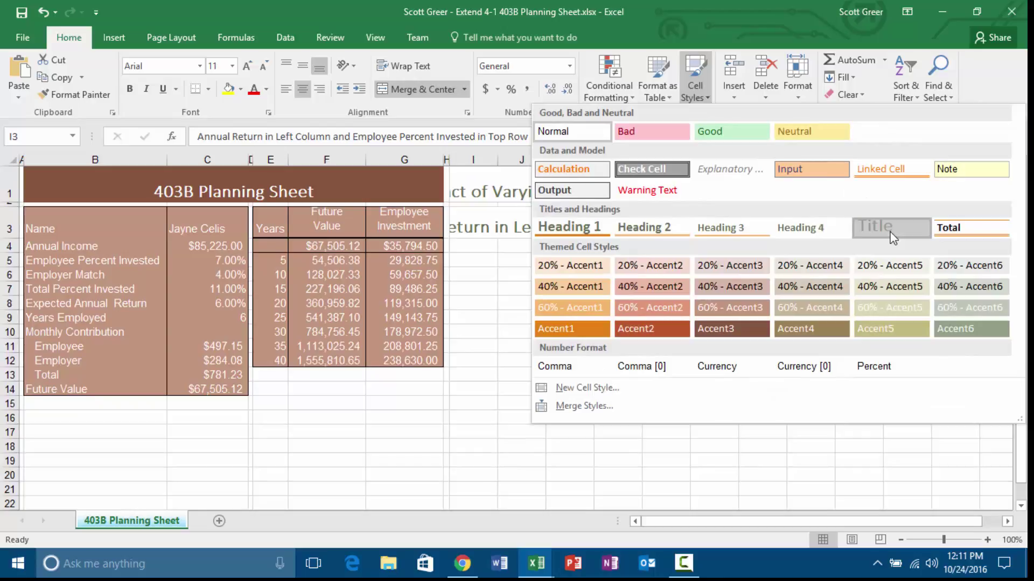
click(877, 226)
Reduce the font size of the subtitle in I3 to 14.
click(620, 194)
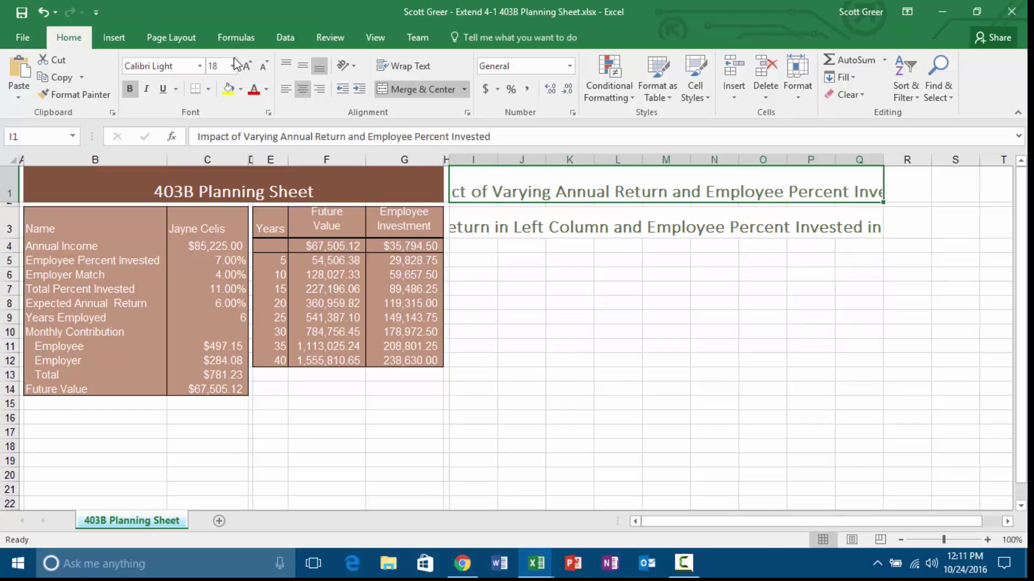
click(603, 228)
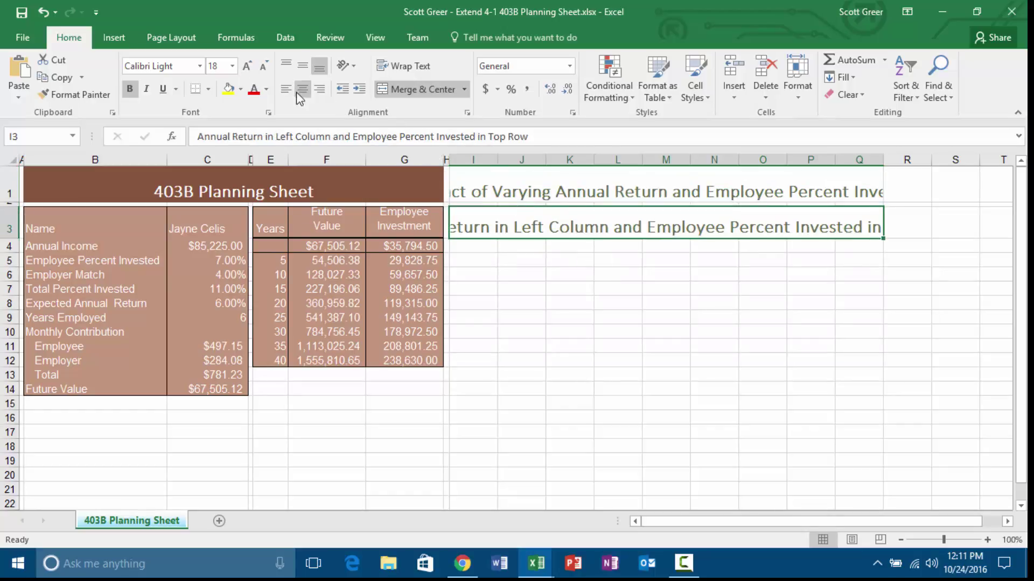
click(261, 63)
click(261, 64)
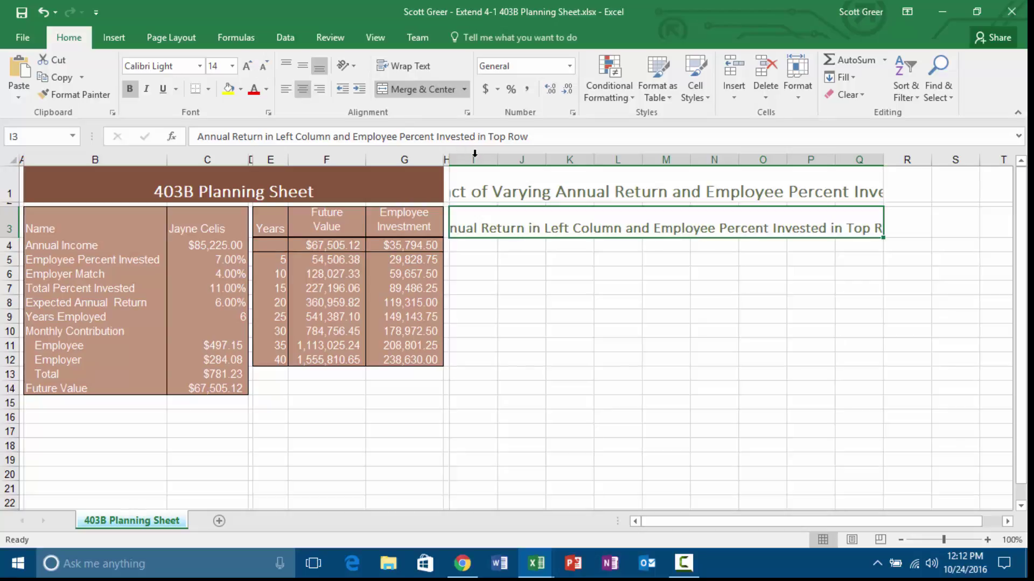
Set the width of columns I through Q to 13 and the sheet zoom to 90%.
drag(476, 158, 854, 166)
right_click(855, 167)
click(889, 341)
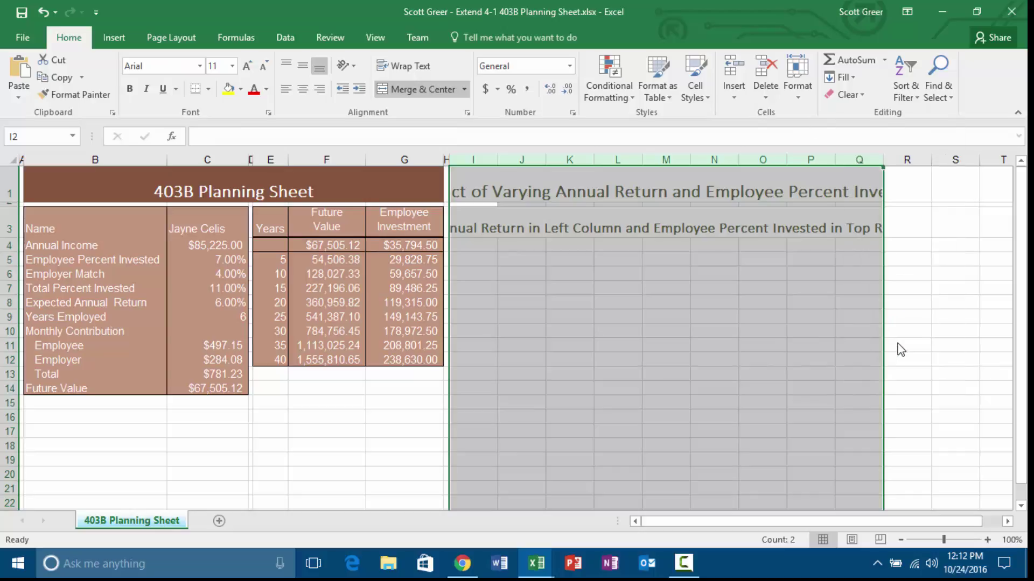
text(13)
key(Return)
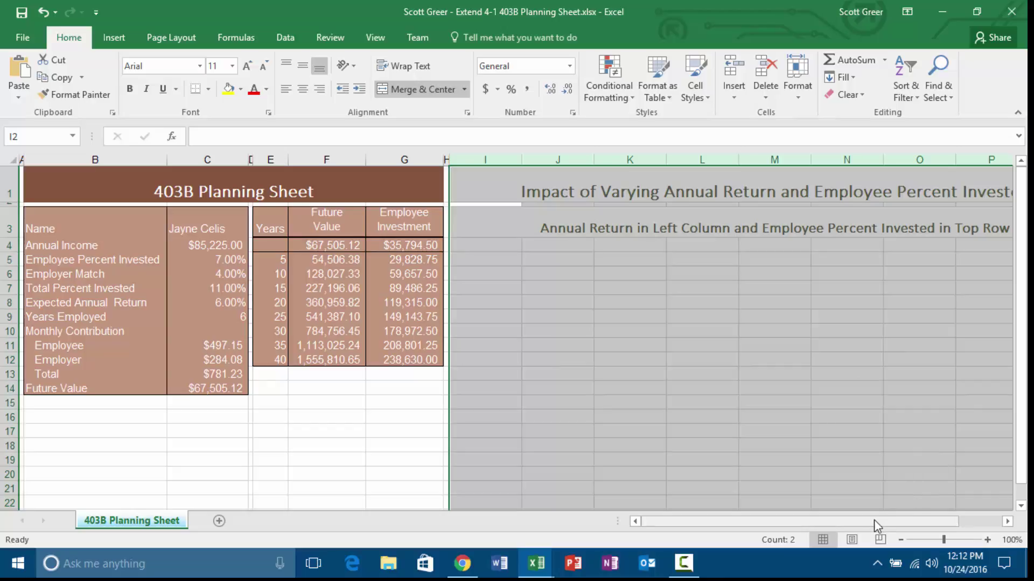
mouse_move(876, 522)
mouse_down()
mouse_move(894, 522)
mouse_move(881, 511)
mouse_up()
click(802, 400)
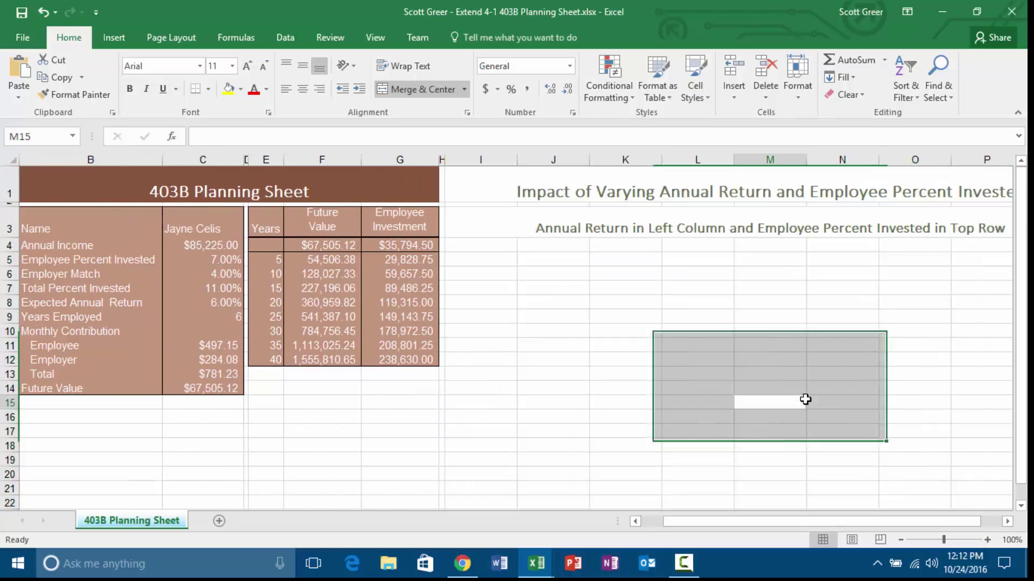
click(901, 539)
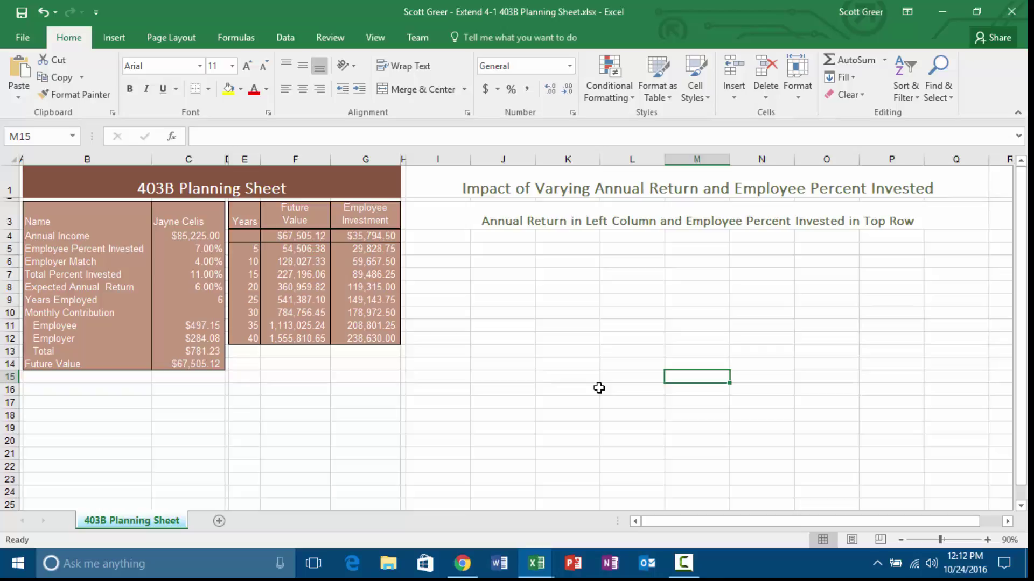
Try copying the formatting of the 403B Planning Sheet title onto the heading in I1, and undo it.
click(300, 189)
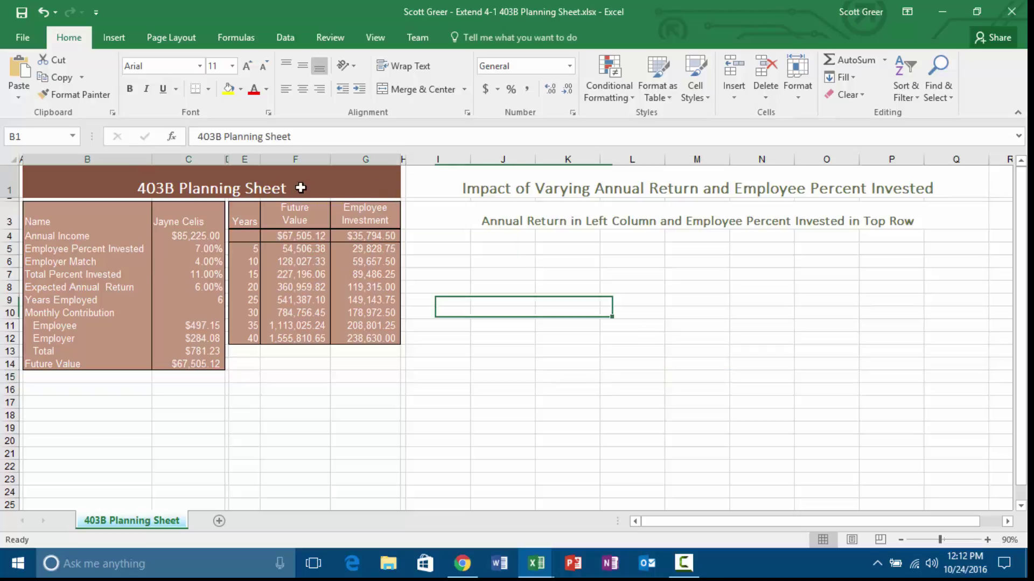
click(88, 99)
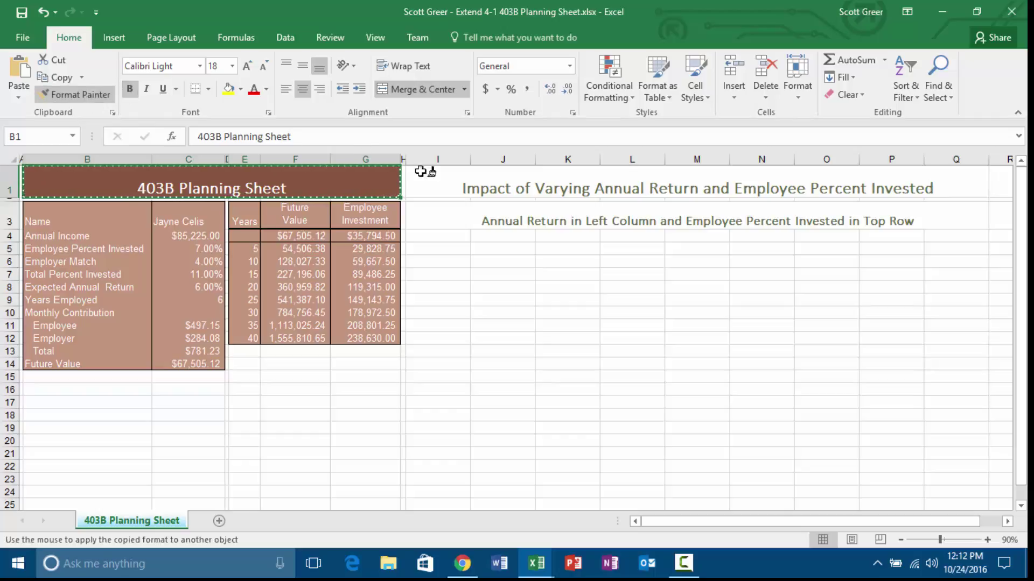
click(489, 185)
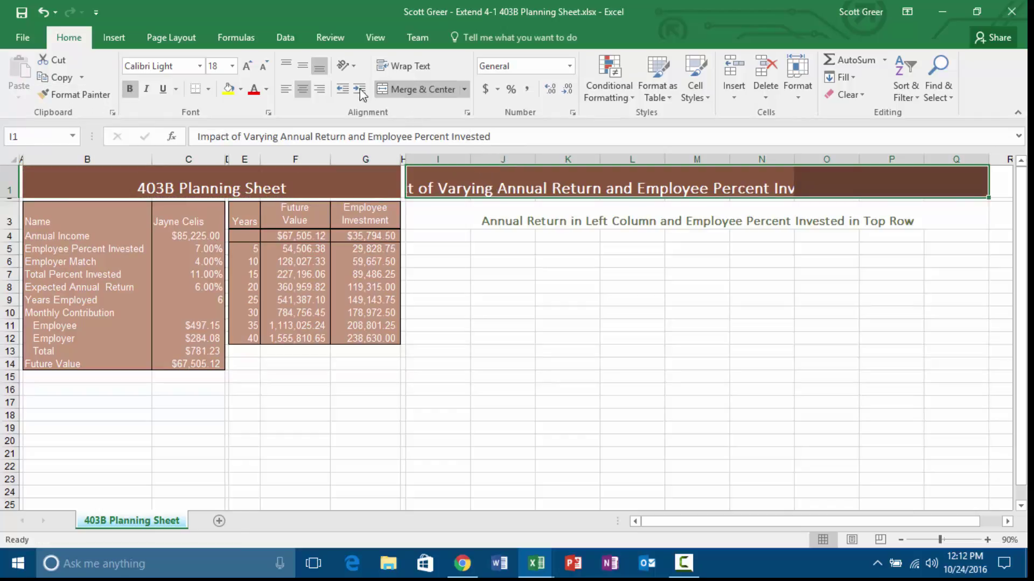
key(ctrl+z)
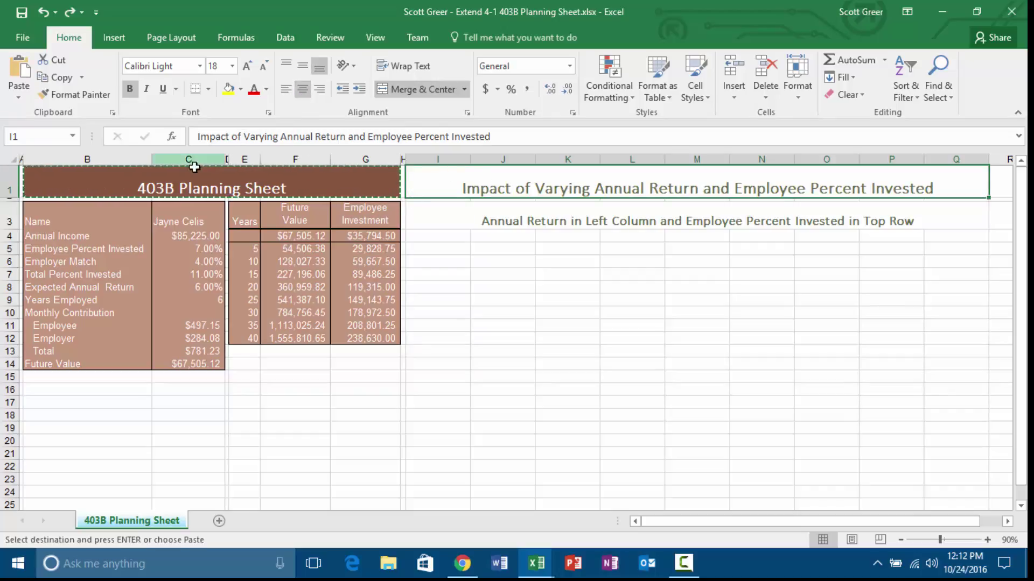
Apply the dark brown theme fill and white font color to the headings in I1 and I3.
click(243, 91)
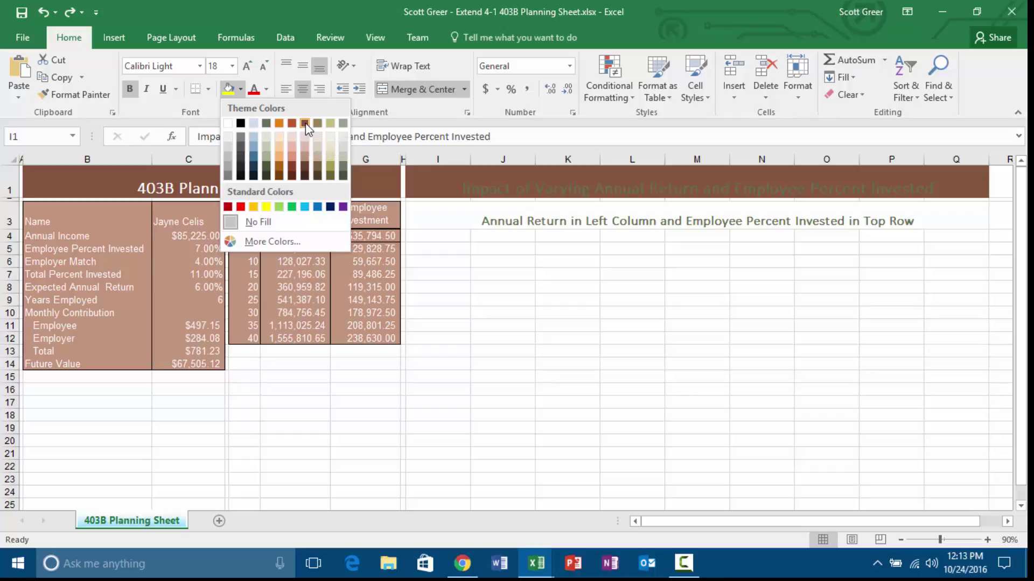
click(306, 123)
click(267, 90)
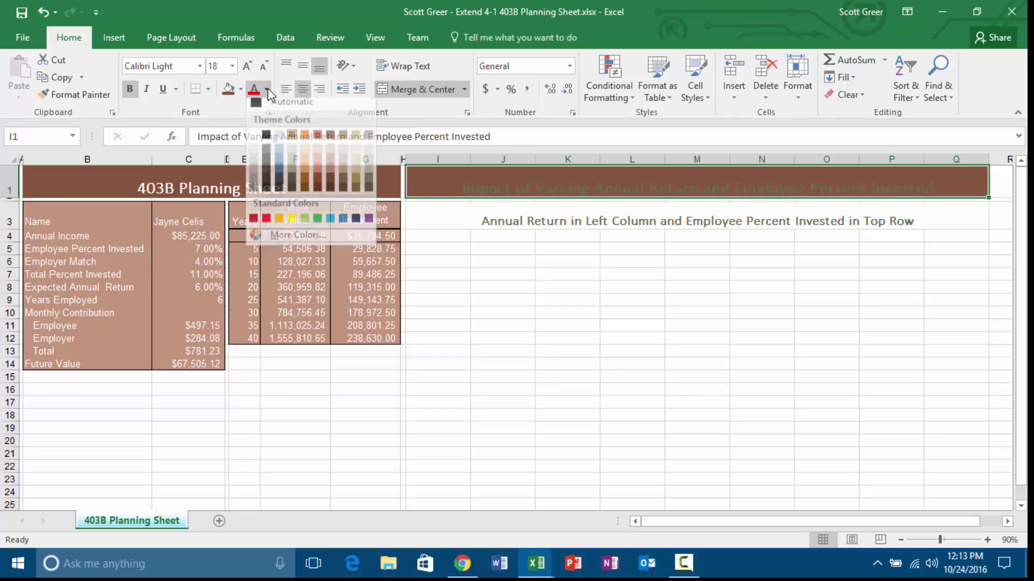
click(259, 142)
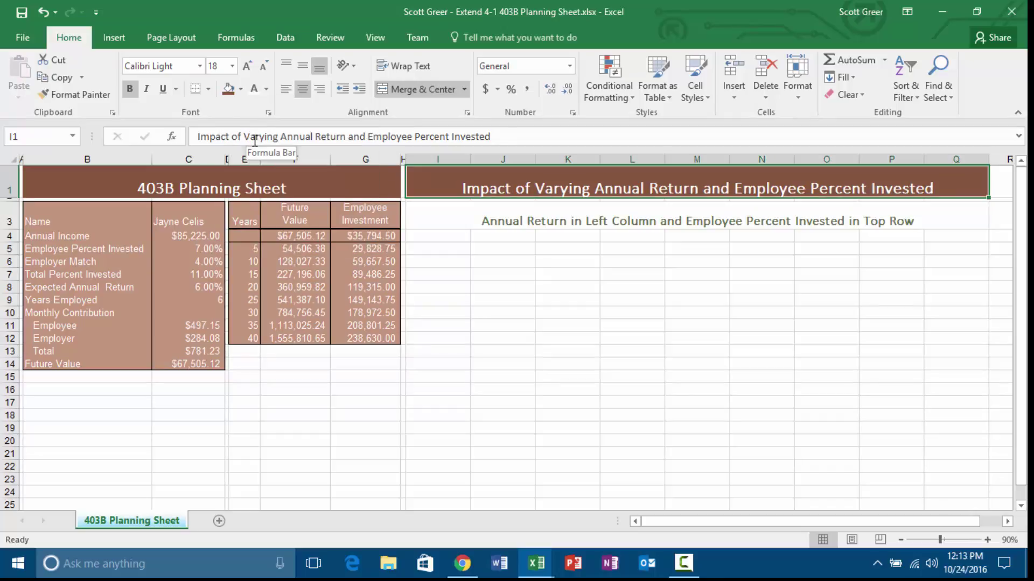
click(441, 221)
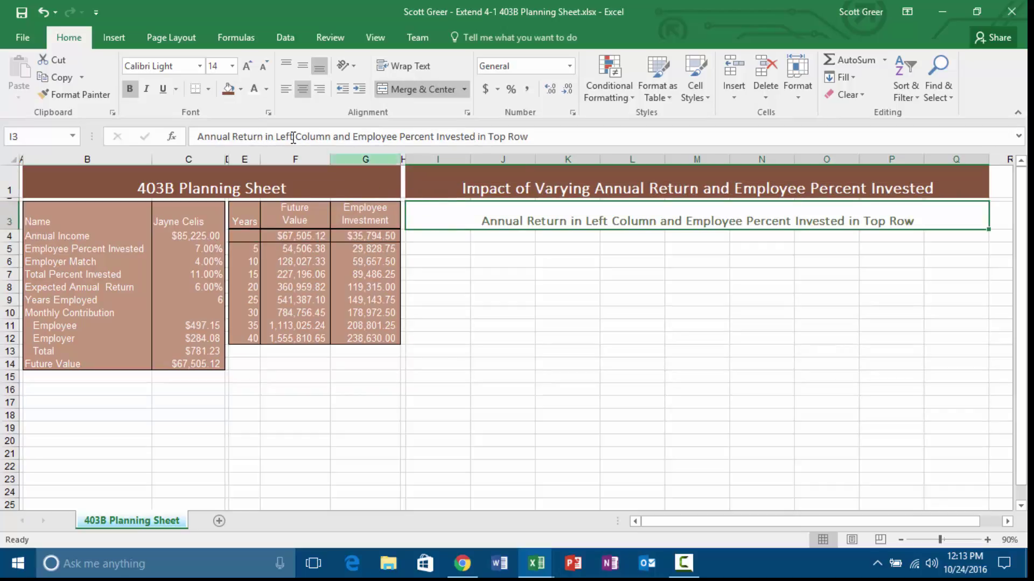
click(235, 91)
click(254, 89)
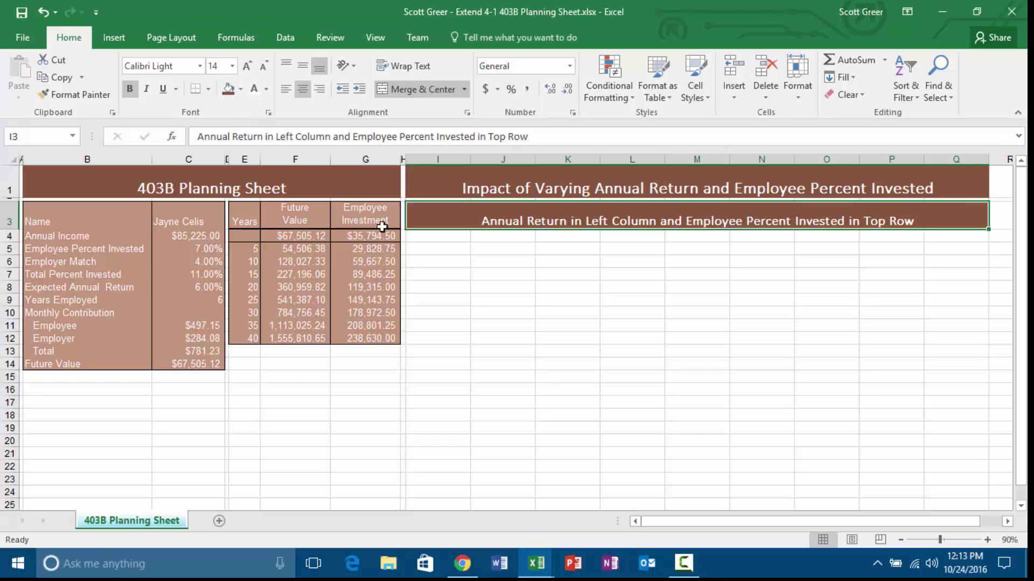
Enter the formula =Future_Value in cell I4, referencing the future value in C14.
click(442, 239)
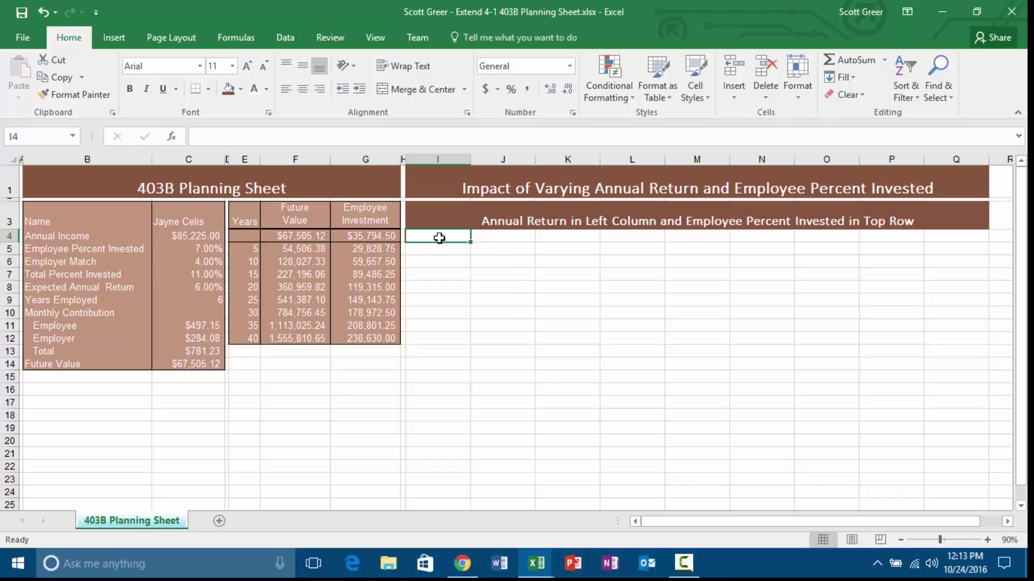
text(=)
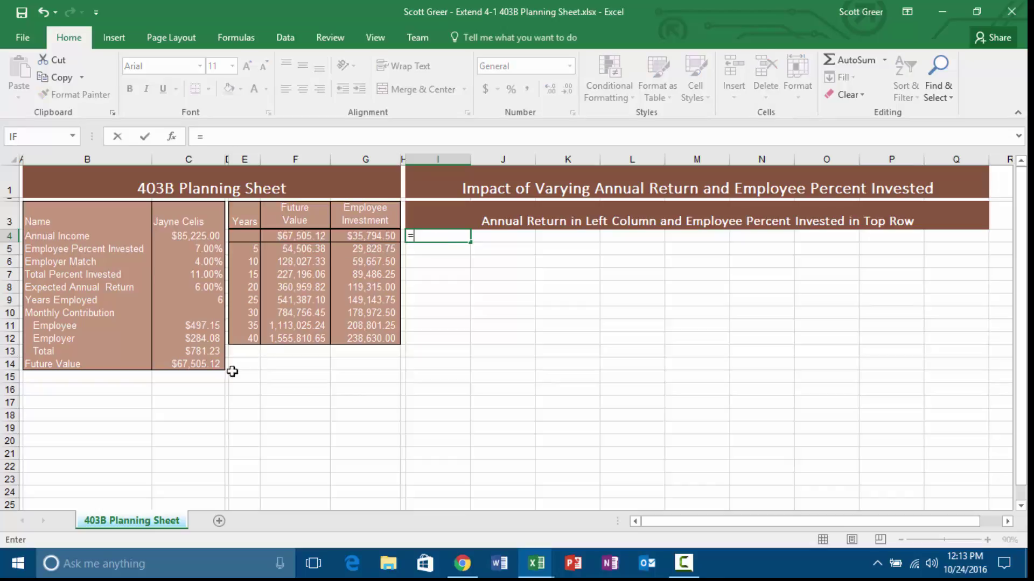
click(209, 366)
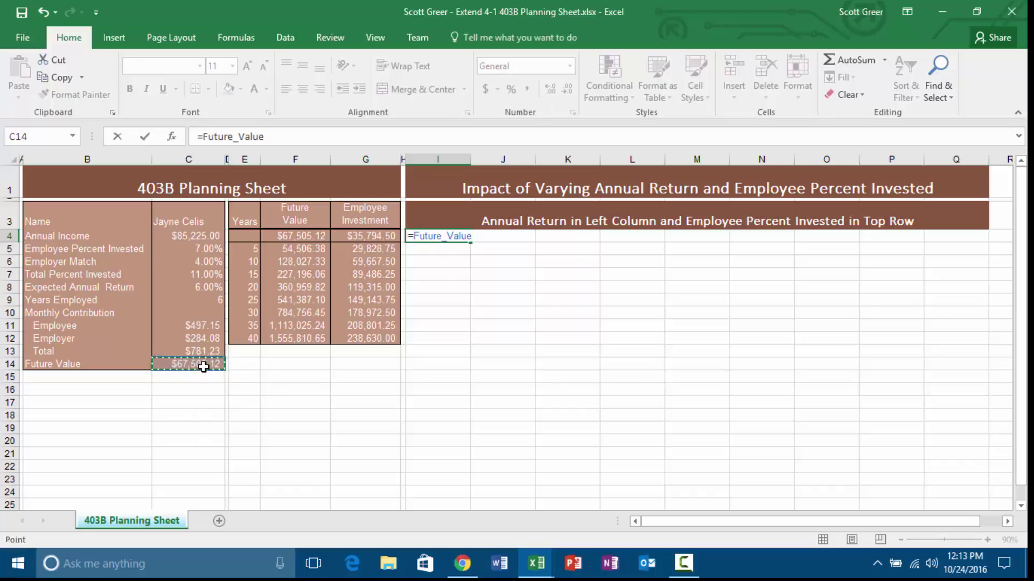
key(Return)
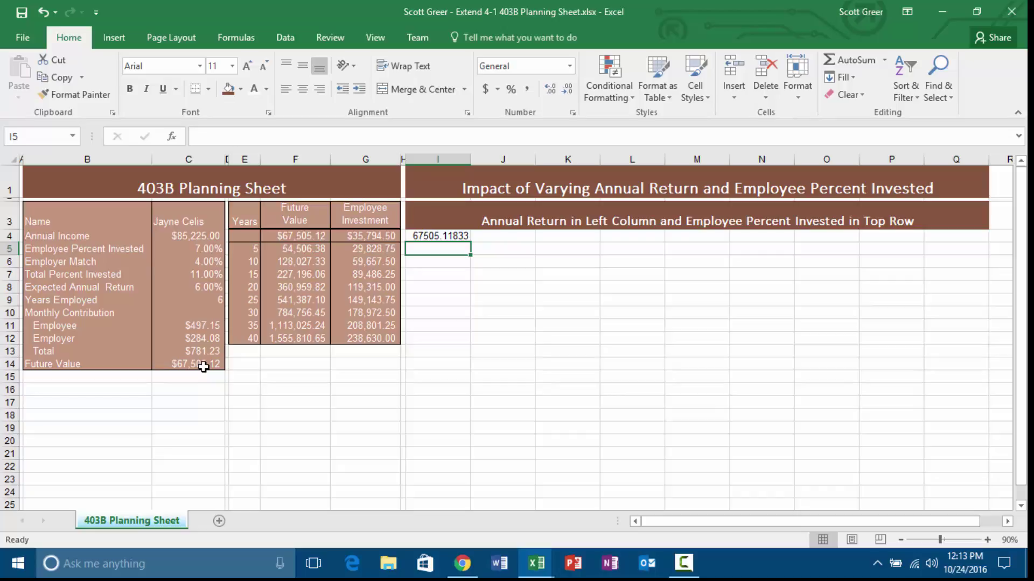
Fill I5:I23 with annual return rates from 3.00% to 12.00% in 0.50% increments, starting from 3.00% and 3.50%.
text(3.00%)
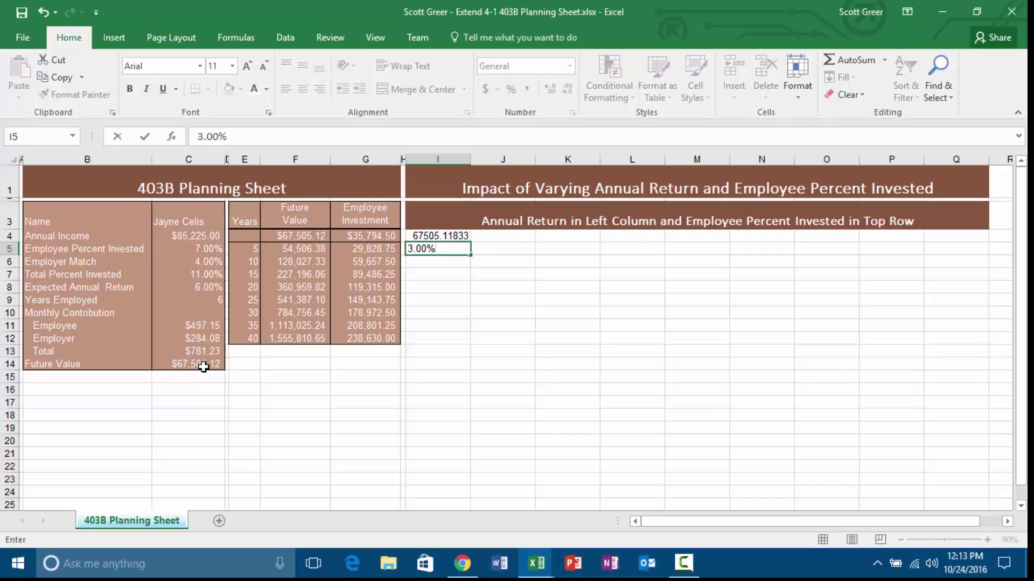
key(Return)
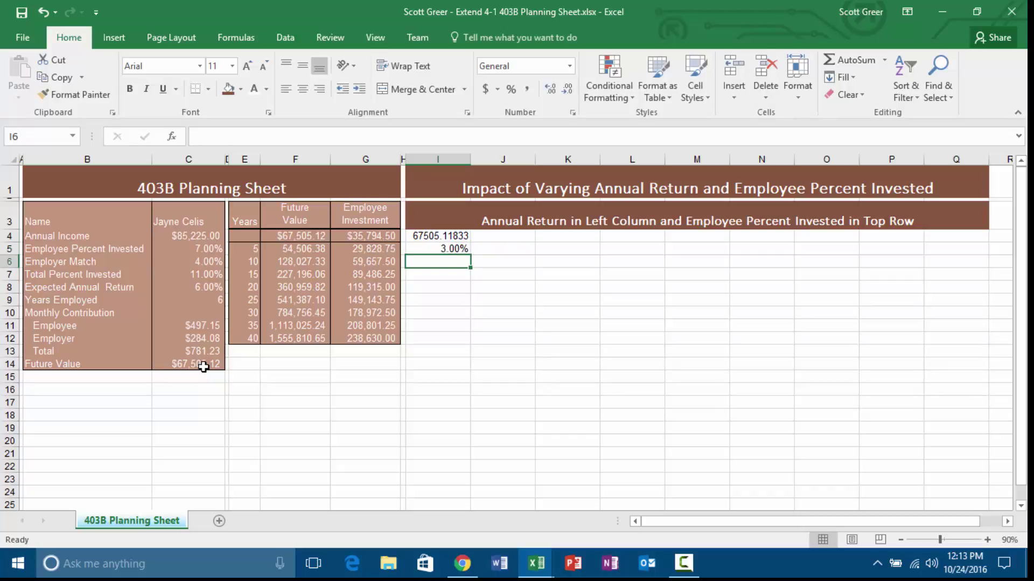
key(Up)
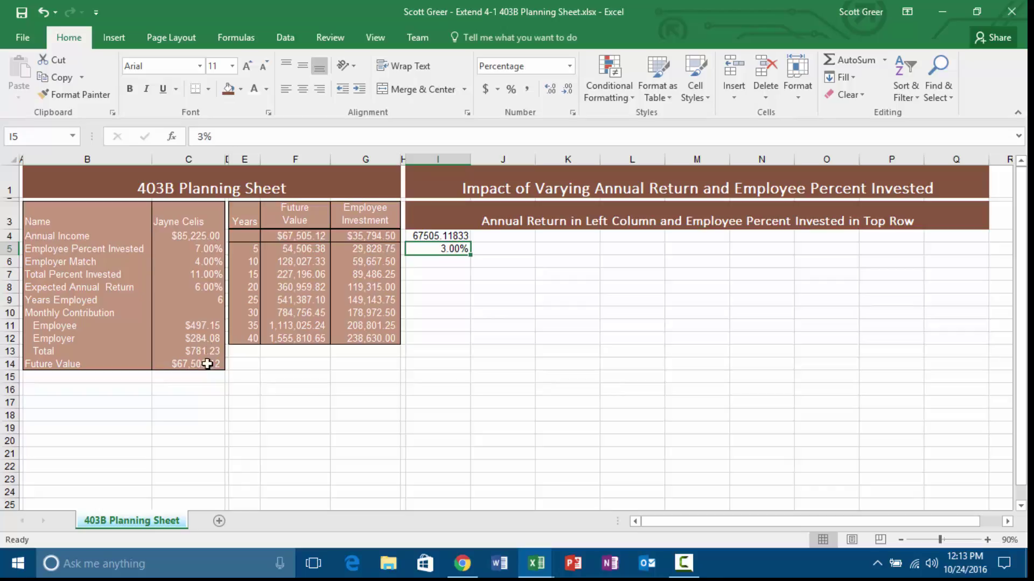
mouse_move(471, 253)
mouse_down()
mouse_move(473, 299)
mouse_move(472, 245)
mouse_move(472, 254)
mouse_up()
click(451, 266)
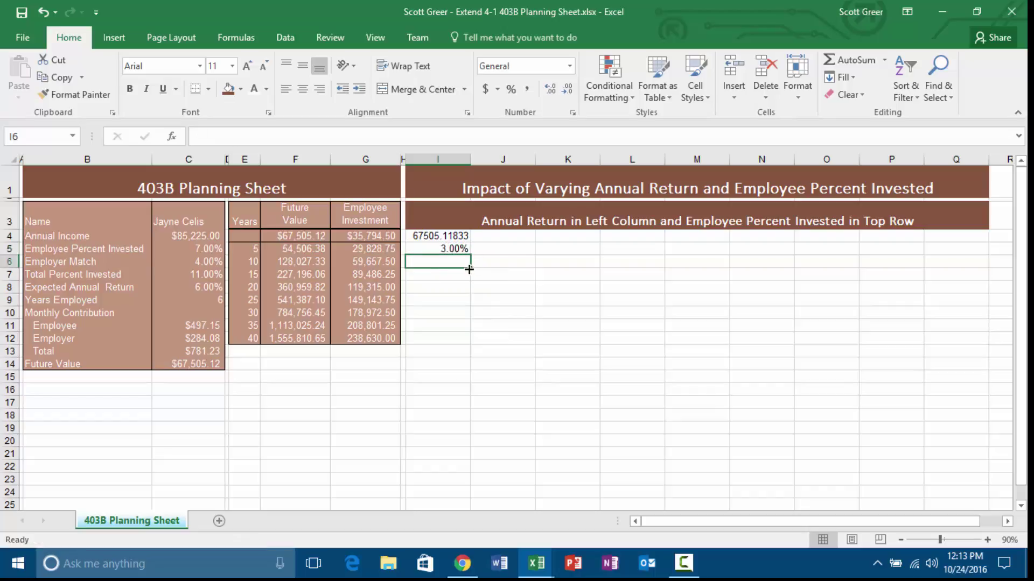
text(3.5%)
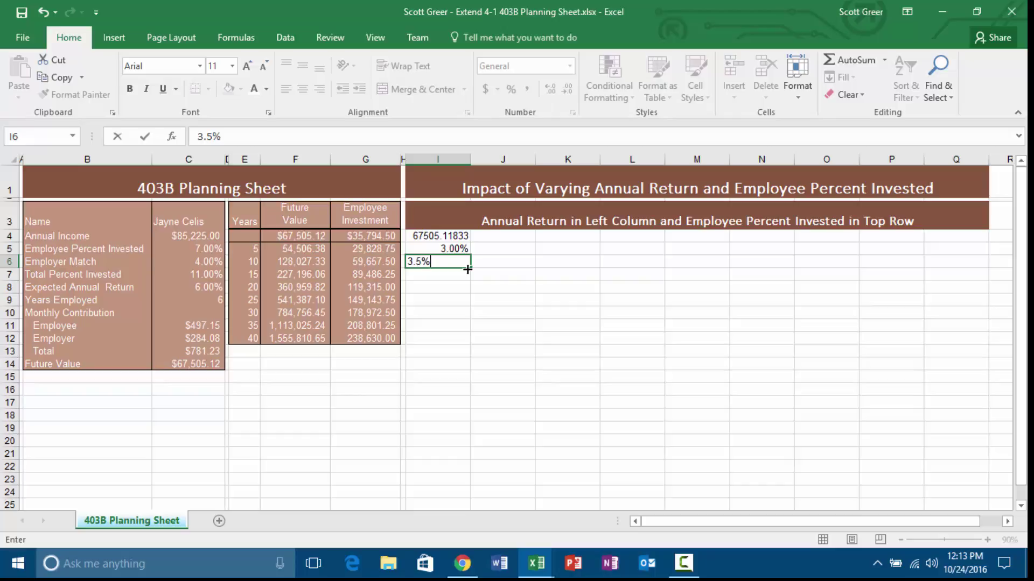
key(BackSpace)
key(BackSpace)
text(50%)
key(Return)
drag(452, 249, 452, 262)
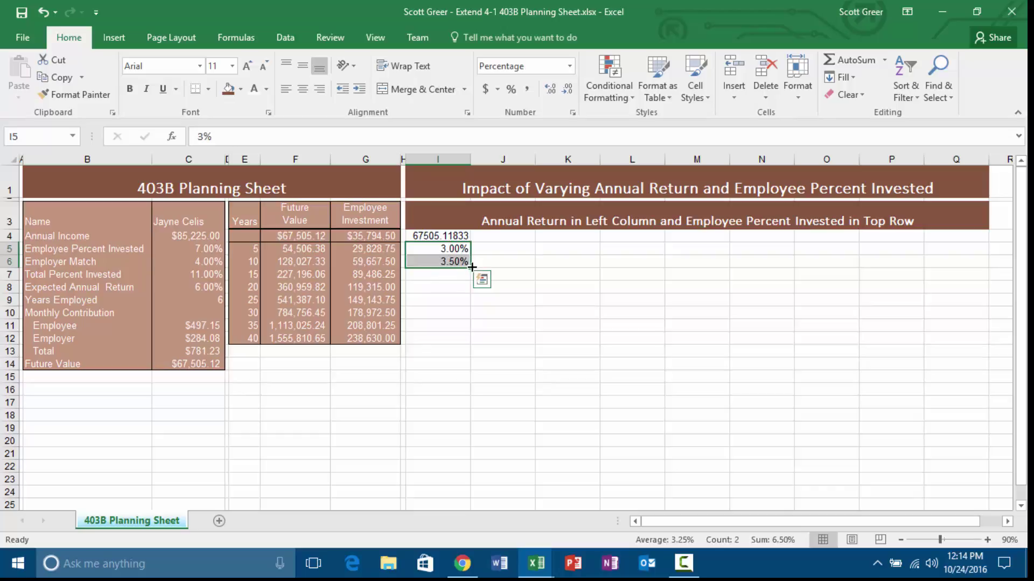
drag(470, 267, 462, 481)
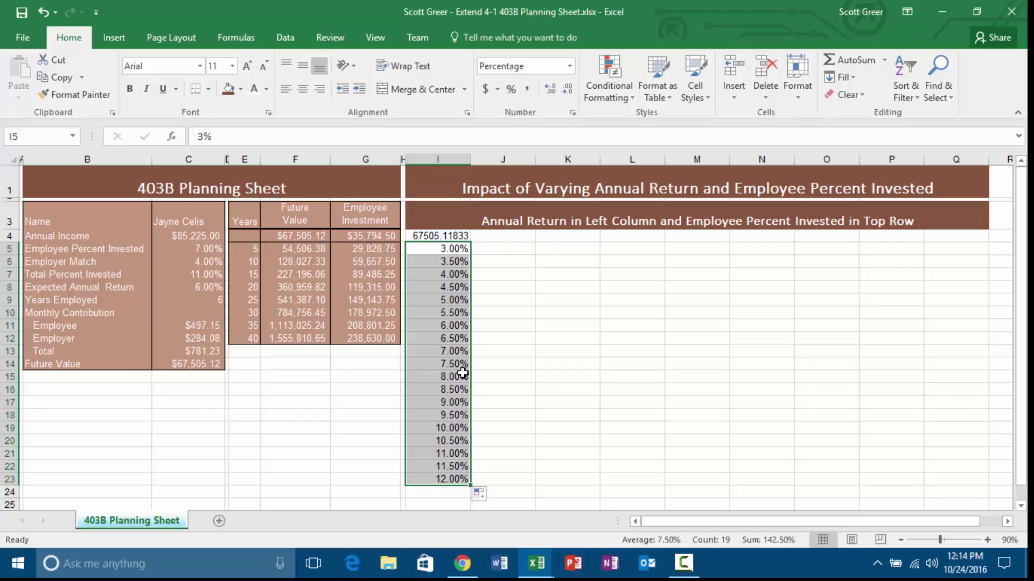
click(507, 247)
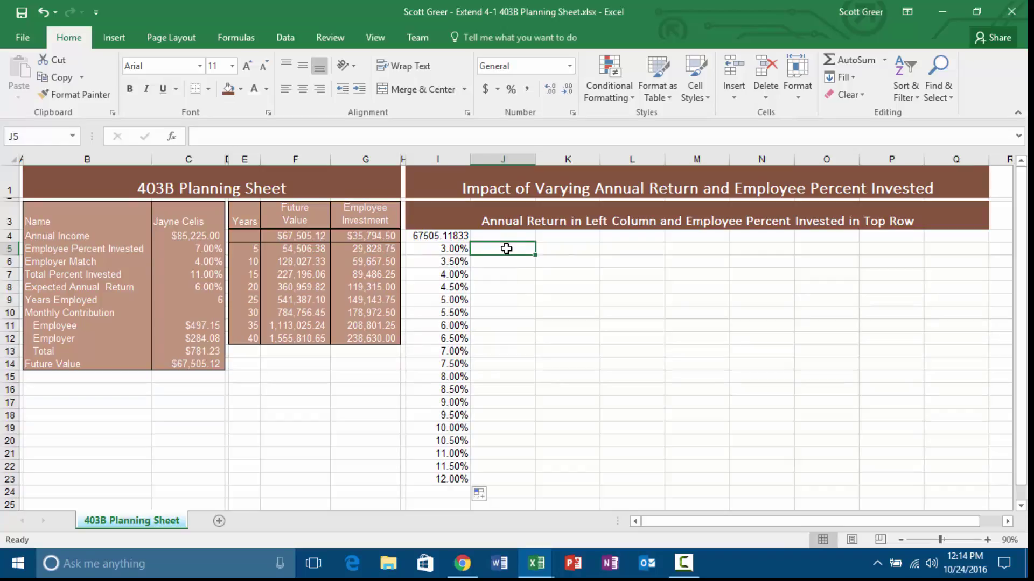
text(3..)
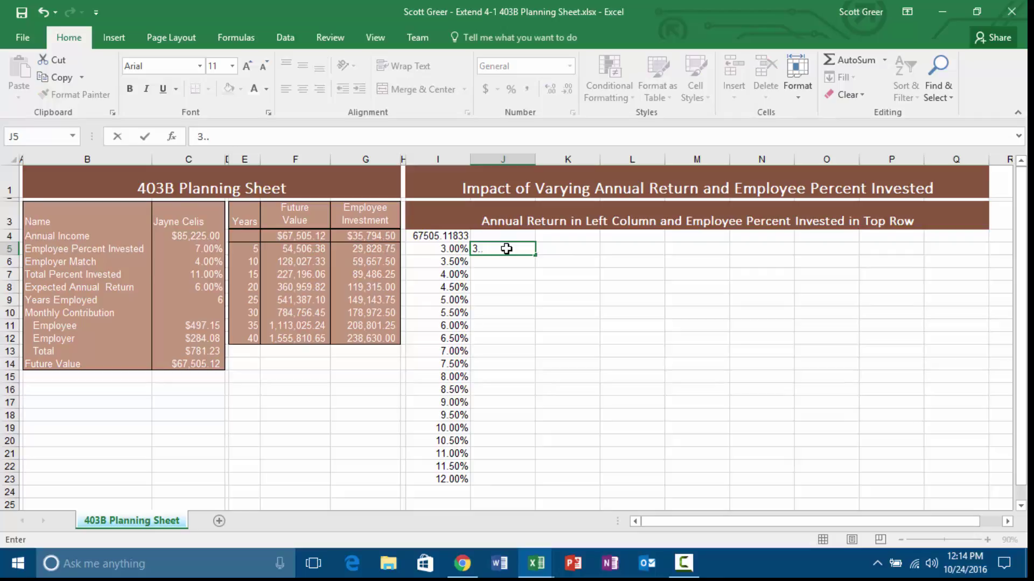
text(00%)
key(ctrl+Return)
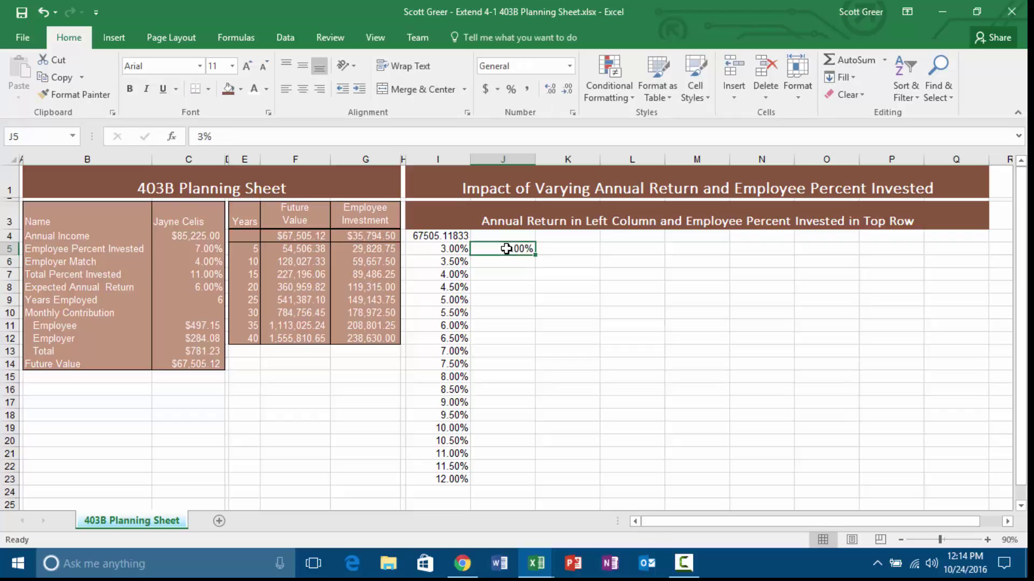
key(Delete)
Fill J4:Q4 with employee percent invested values from 3.00% to 10.00% in 1.00% increments, starting from 3.00% and 4.00%.
key(Up)
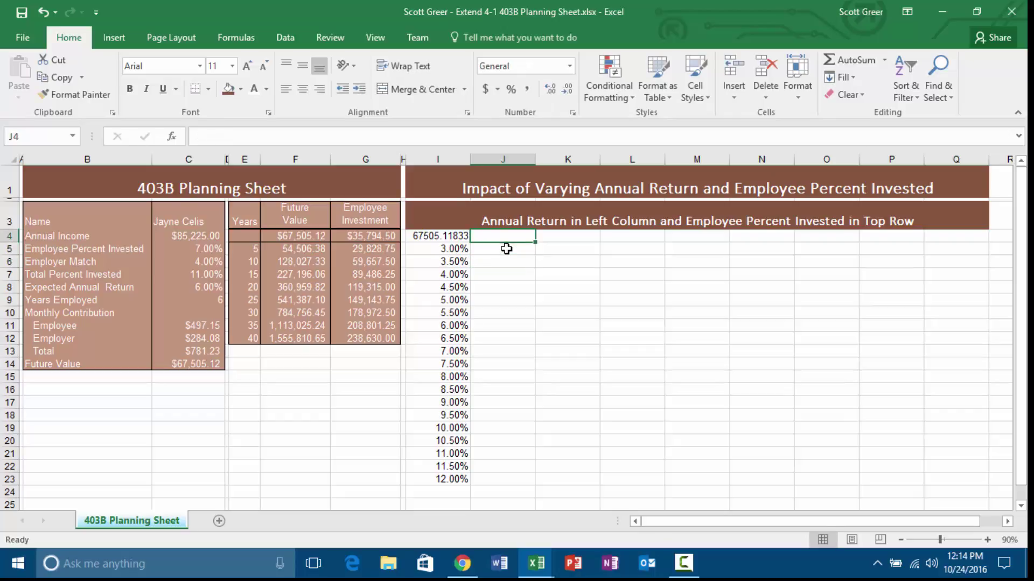
text(3.00%)
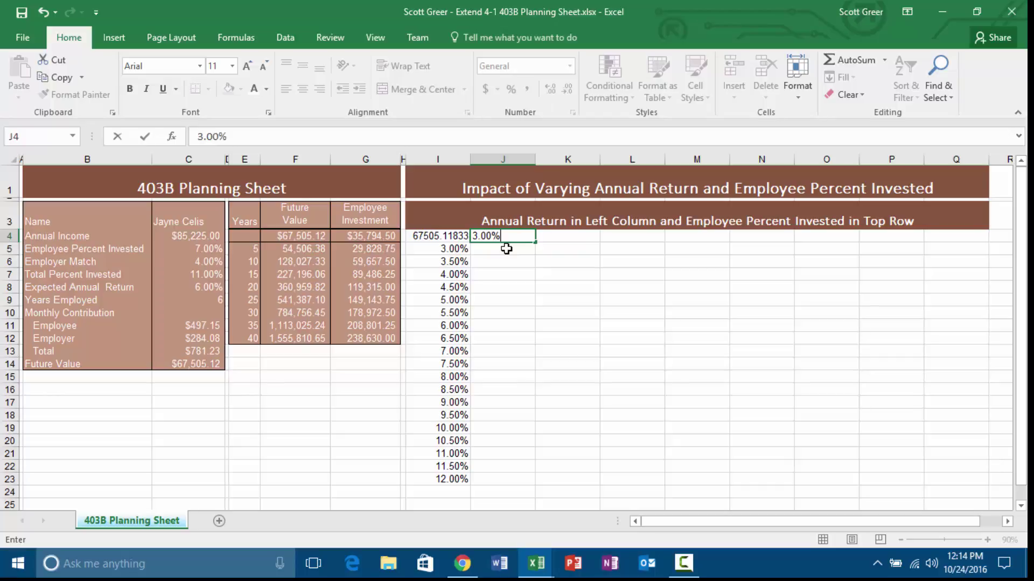
key(Tab)
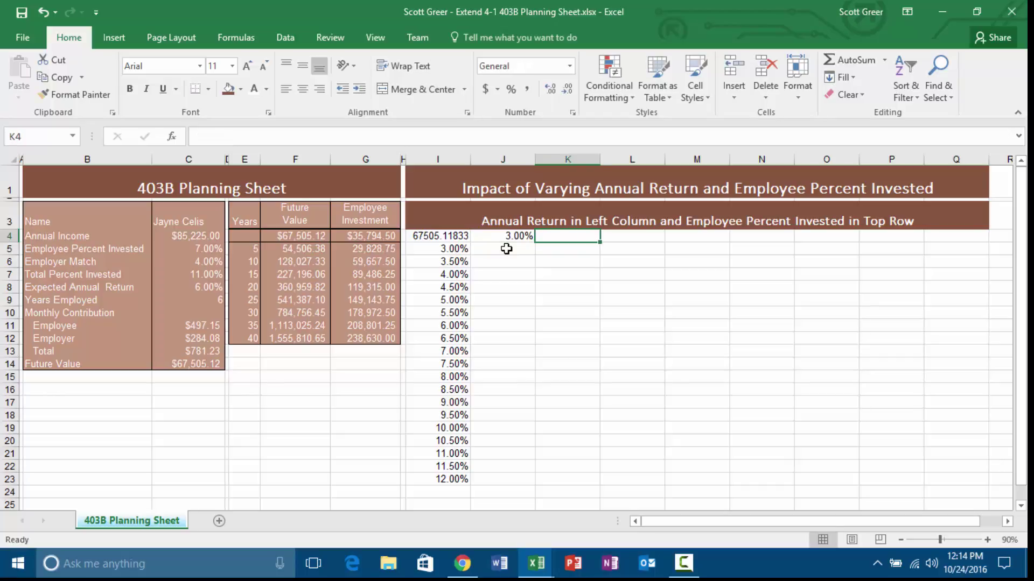
text(4.00%)
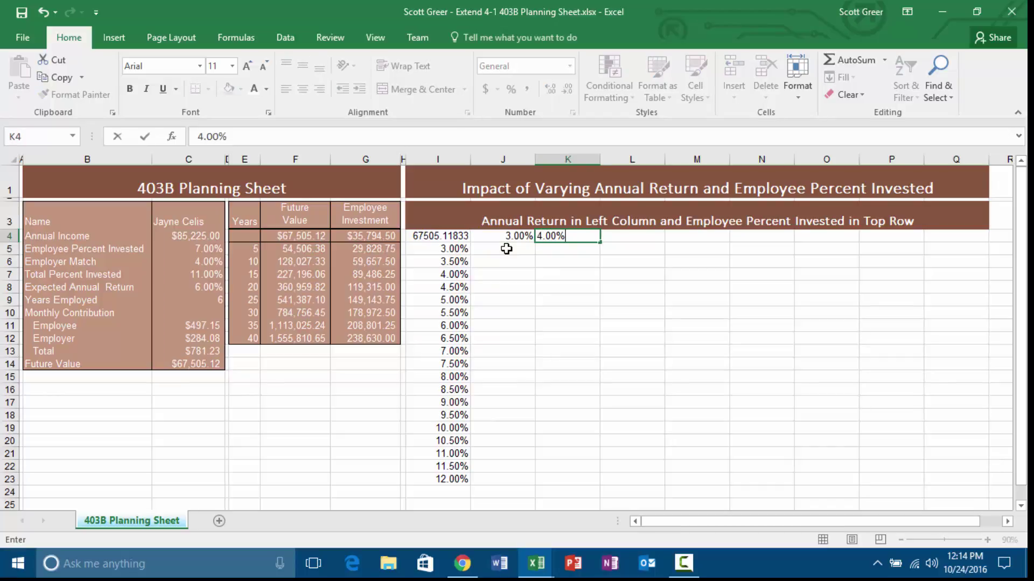
key(Right)
key(Left)
key(Left)
key(shift+Right)
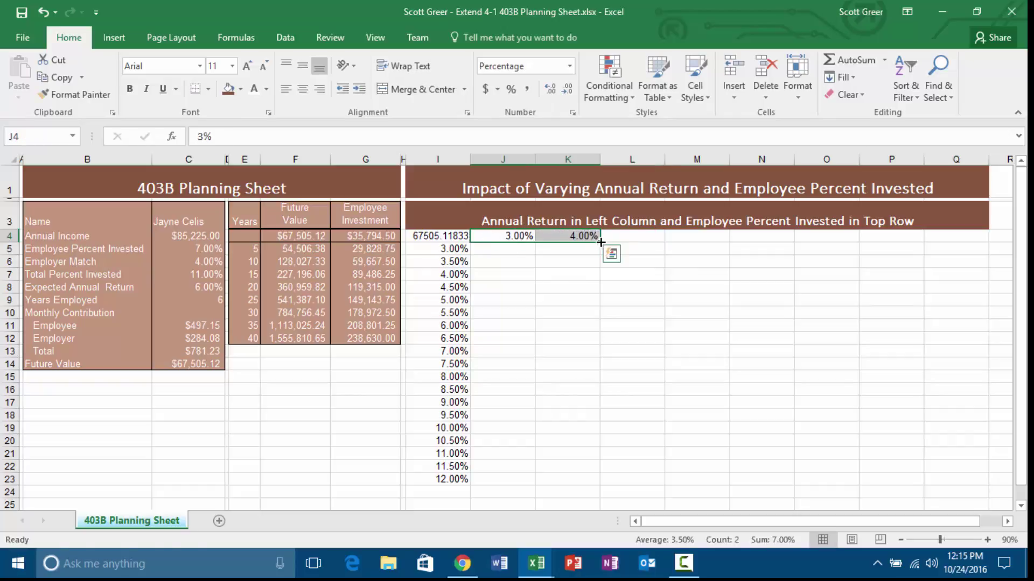
drag(598, 244, 964, 245)
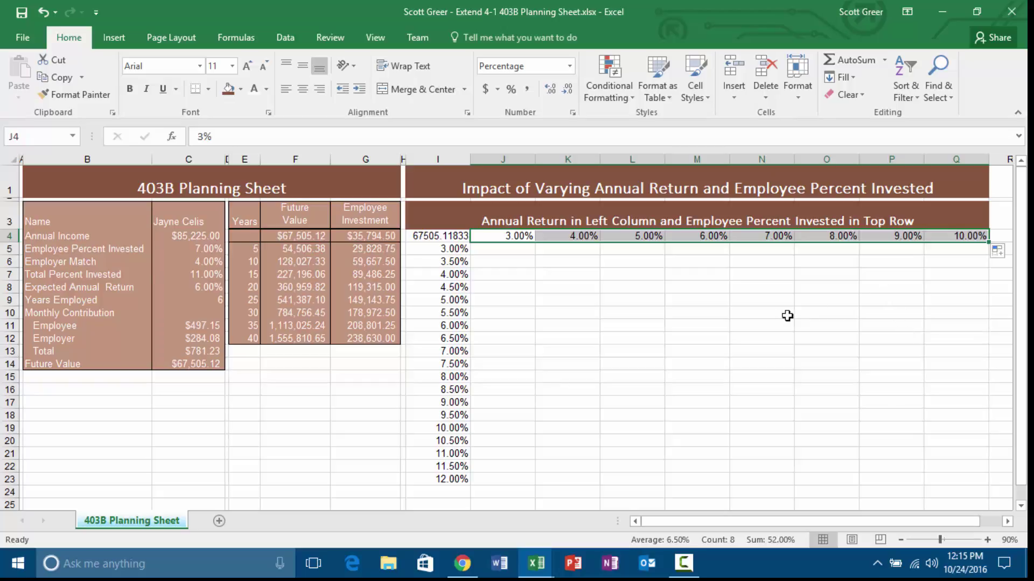
Create a two-variable data table over I4:Q23 with C8 as the row input cell and C5 as the column input cell.
drag(431, 236, 953, 484)
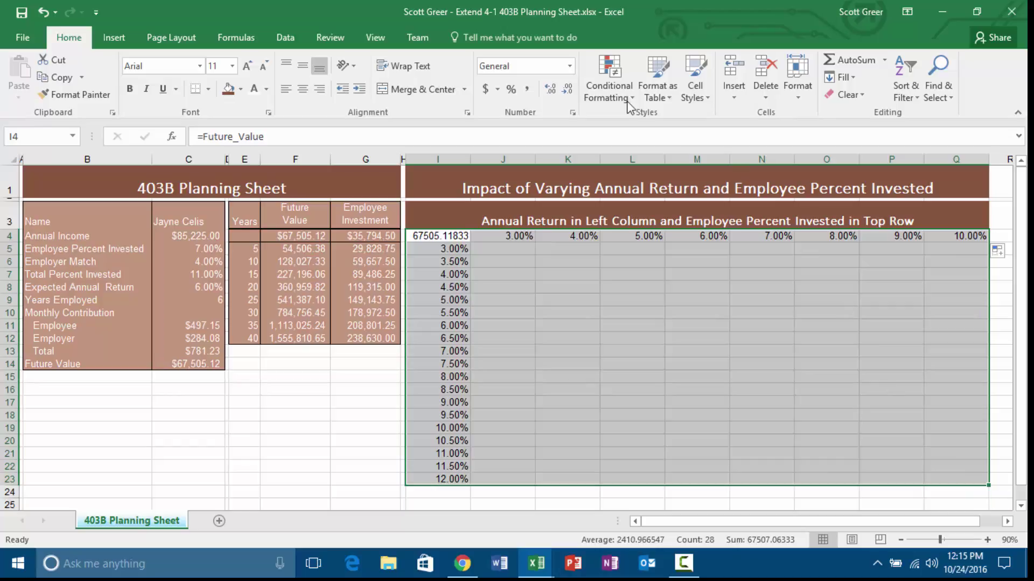
click(285, 37)
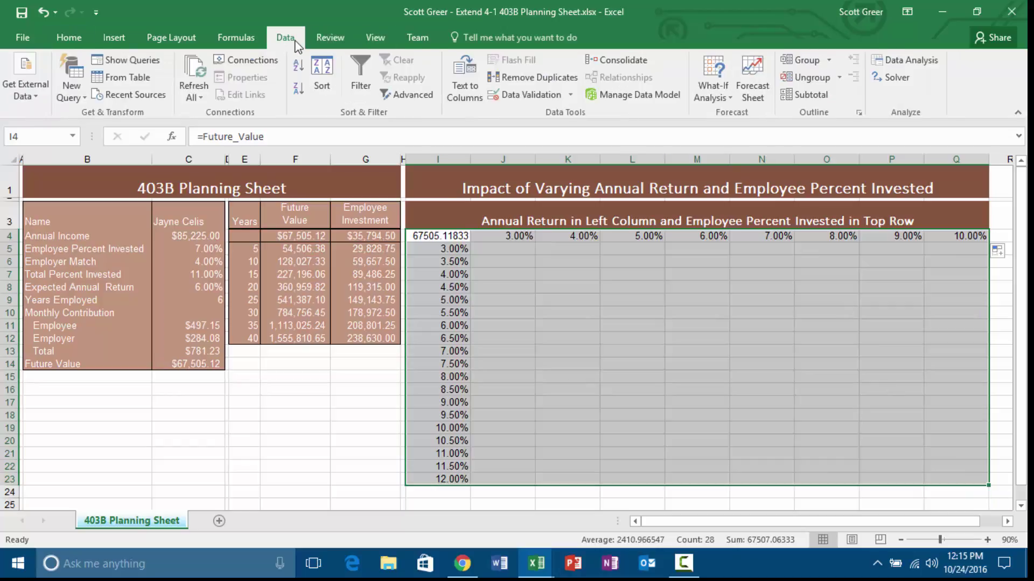
click(720, 89)
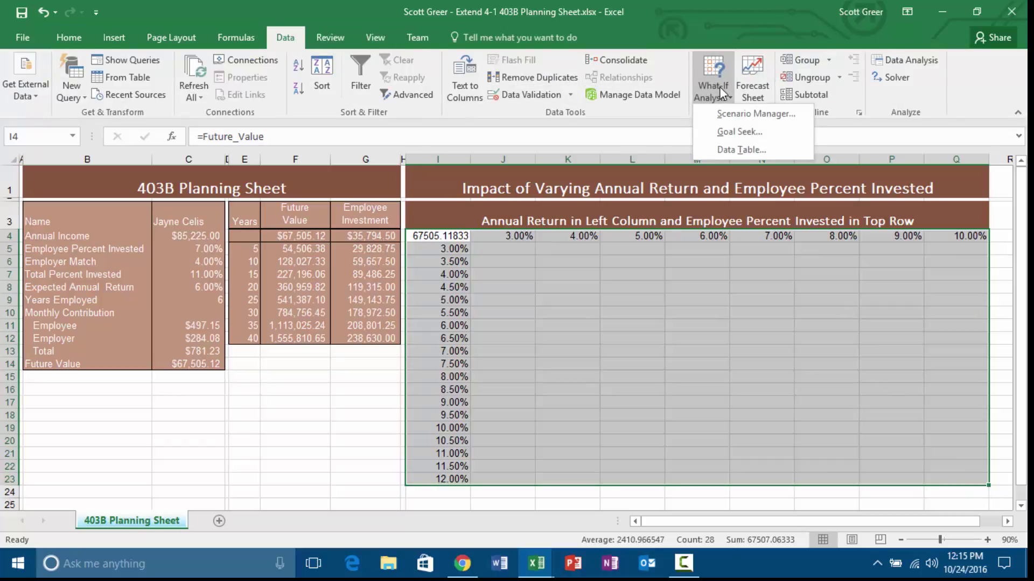
click(729, 151)
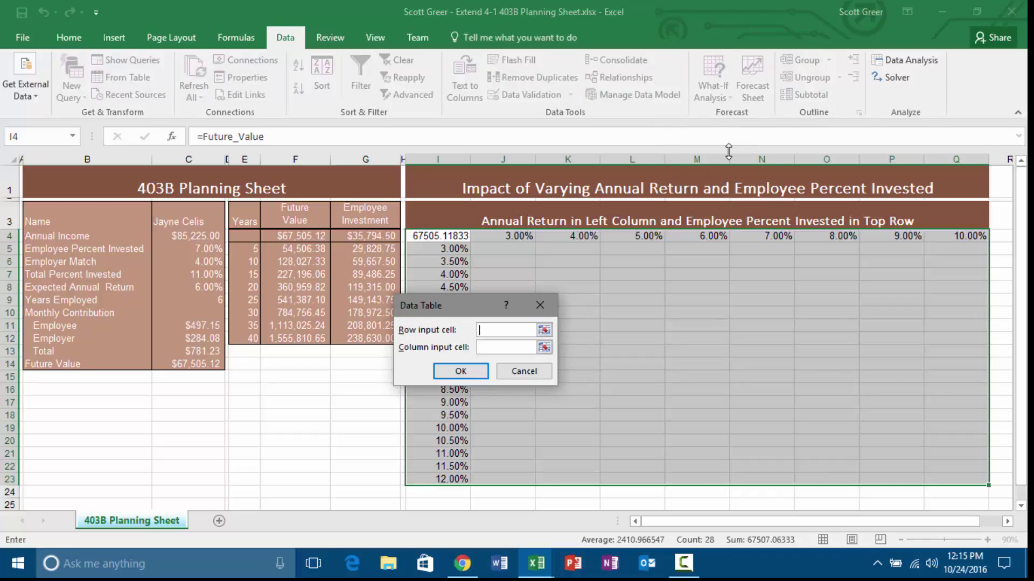
click(546, 331)
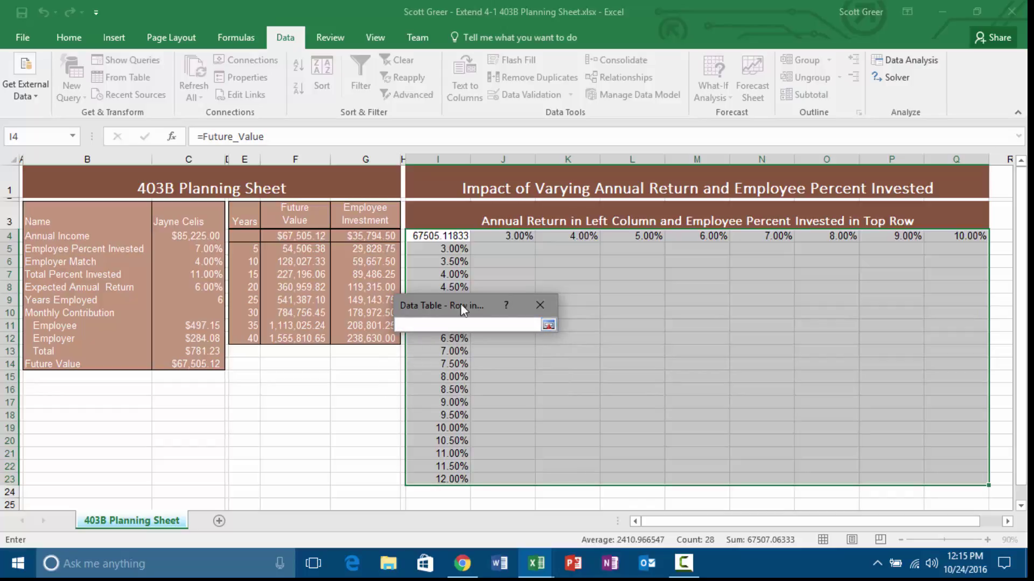
click(207, 288)
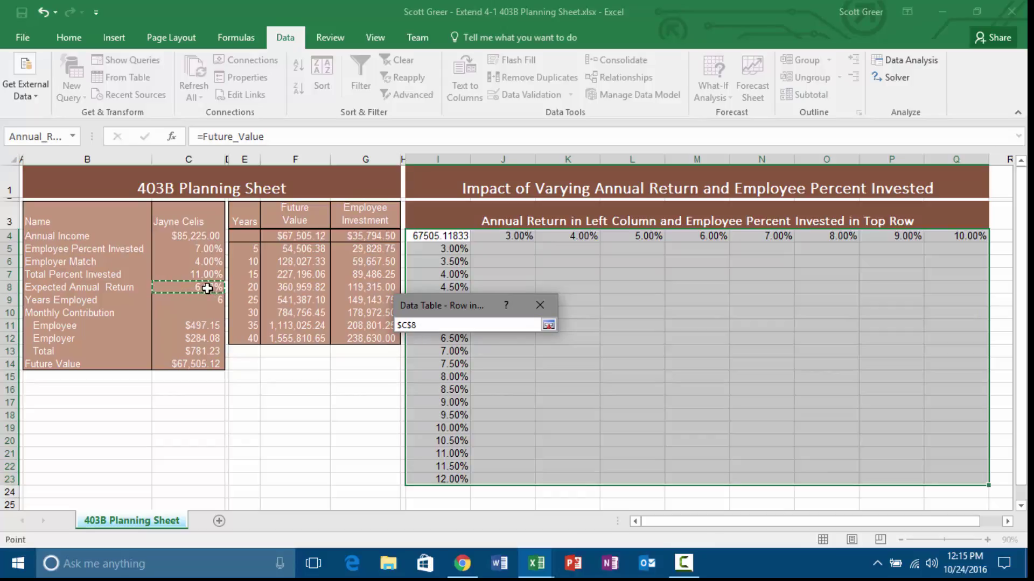
key(Return)
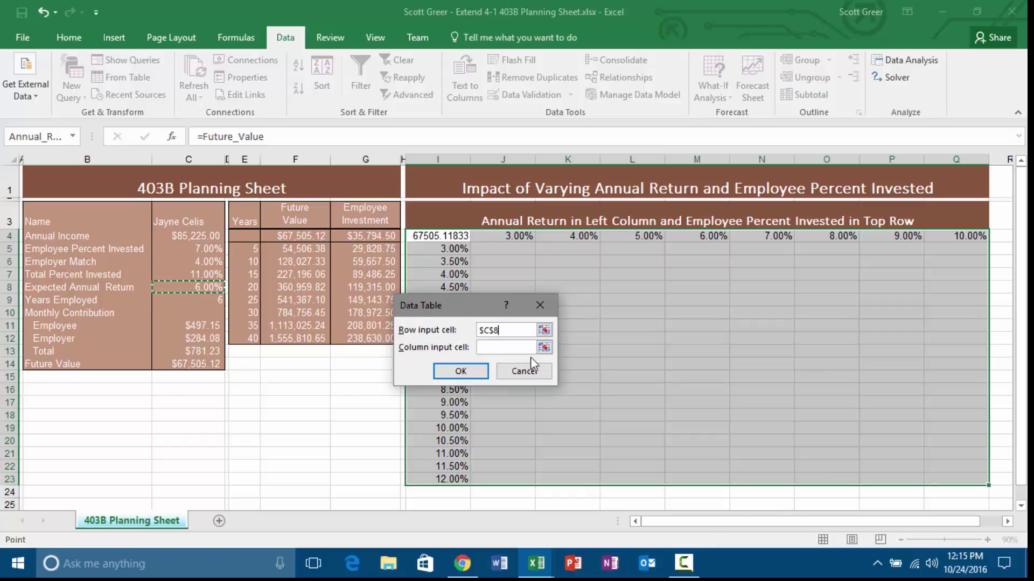
click(544, 347)
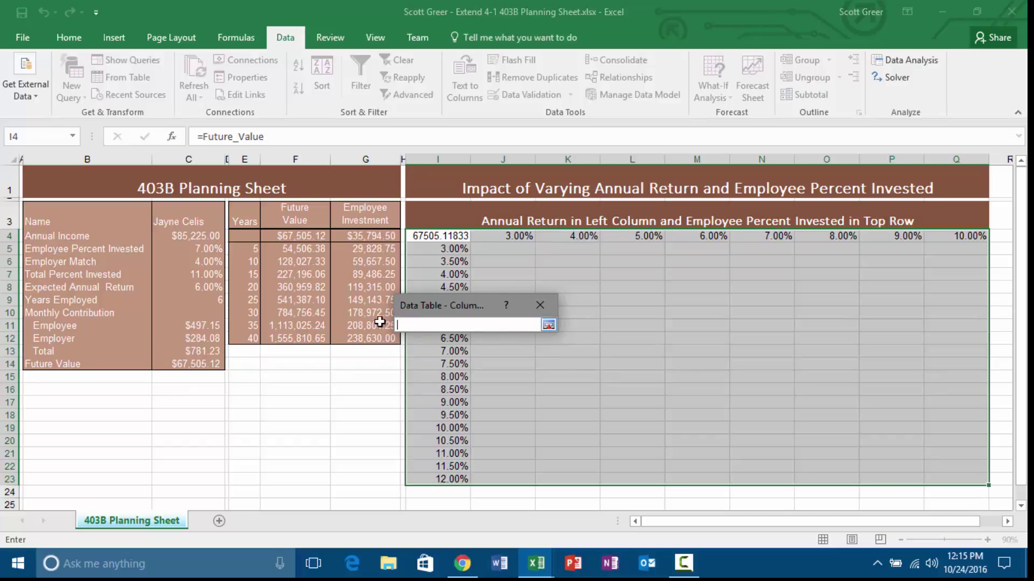
click(199, 249)
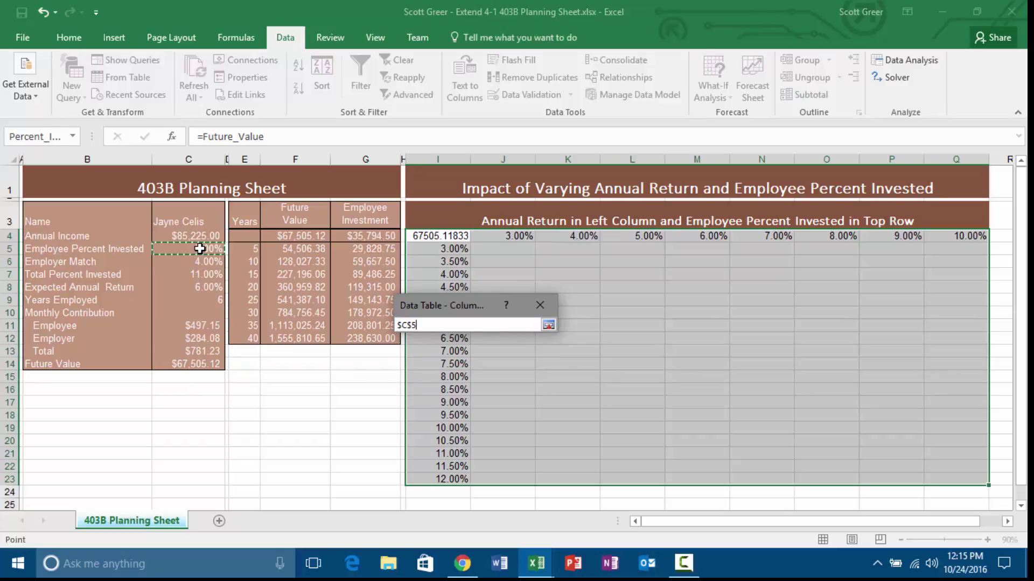
key(Return)
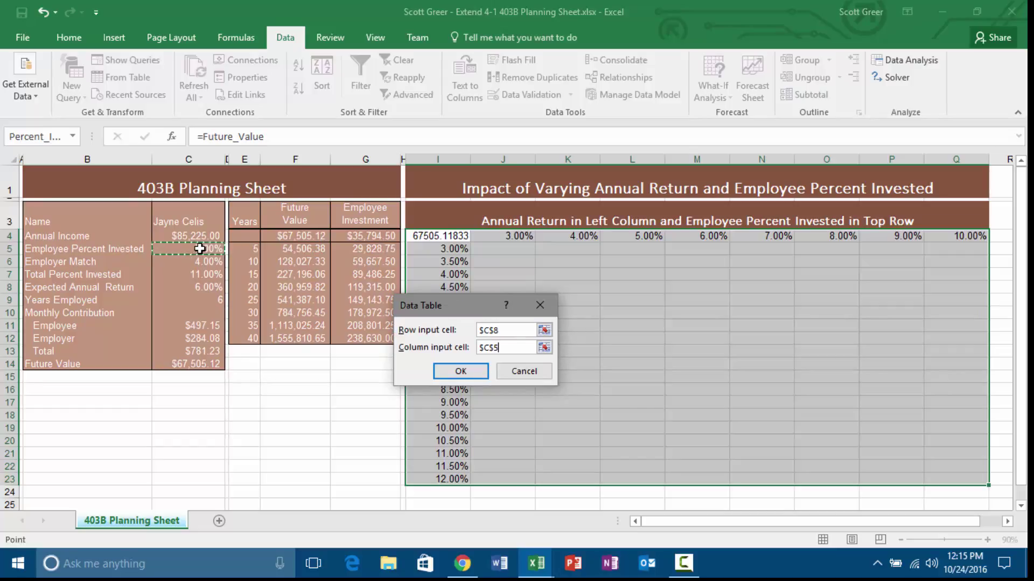
click(457, 373)
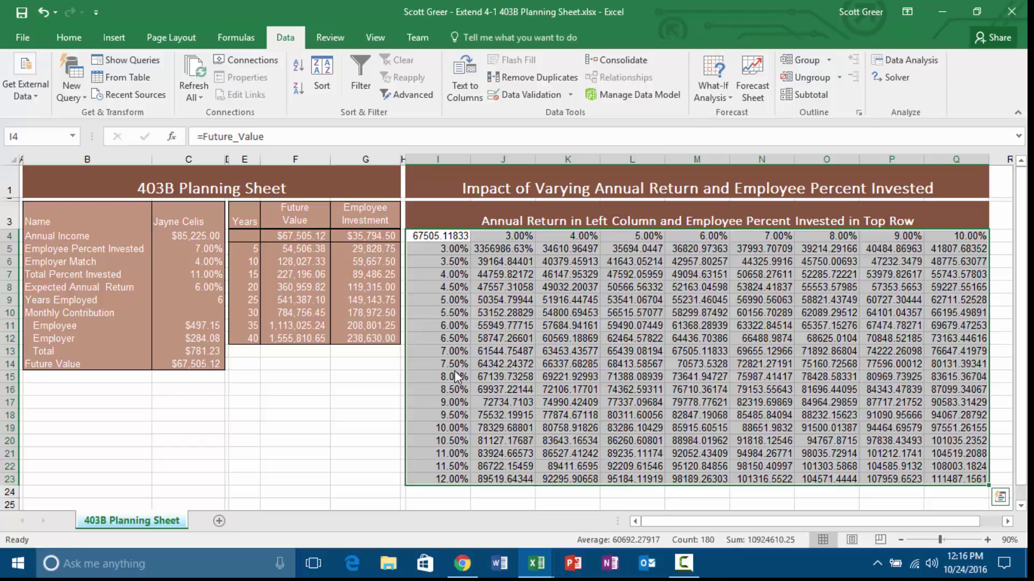
Apply the comma style number format to the data table results in J5:Q23.
click(516, 249)
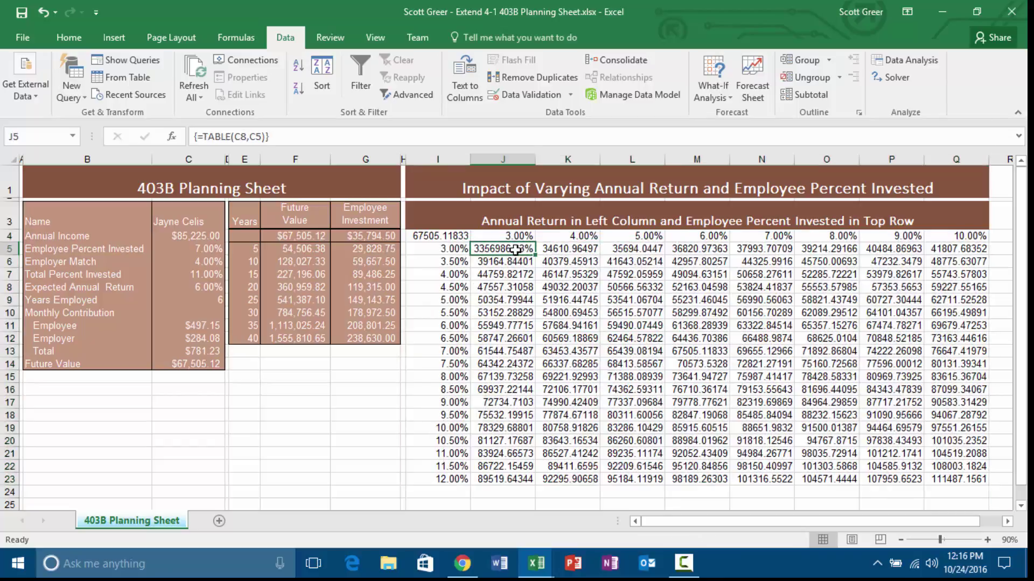
click(80, 41)
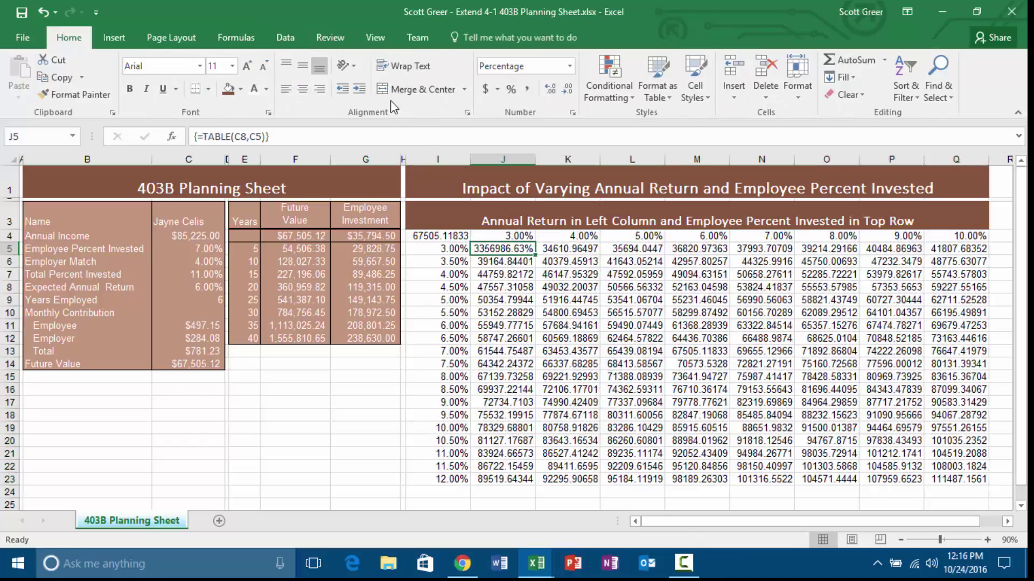
click(527, 90)
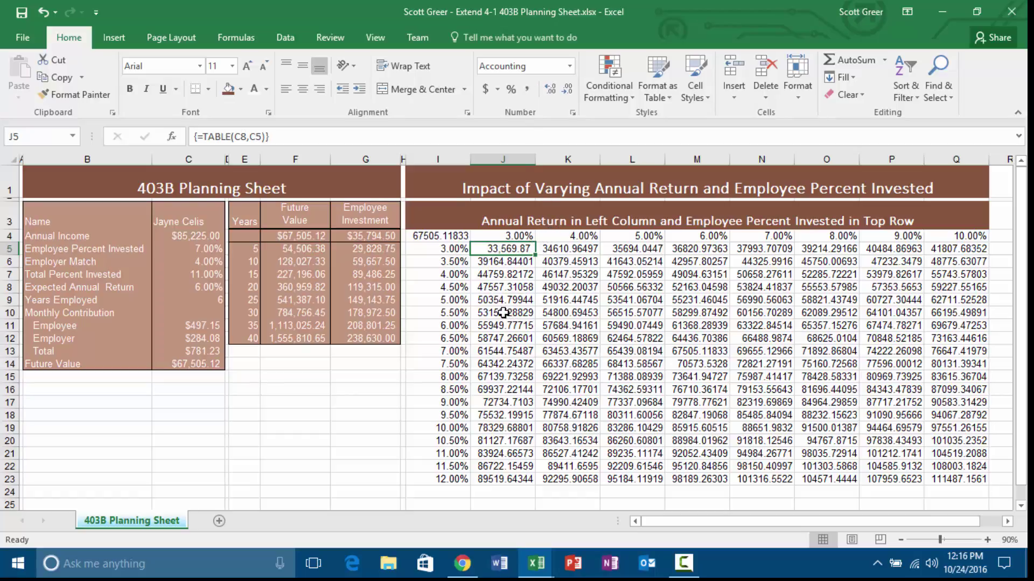
click(958, 481)
drag(915, 460, 505, 247)
click(530, 91)
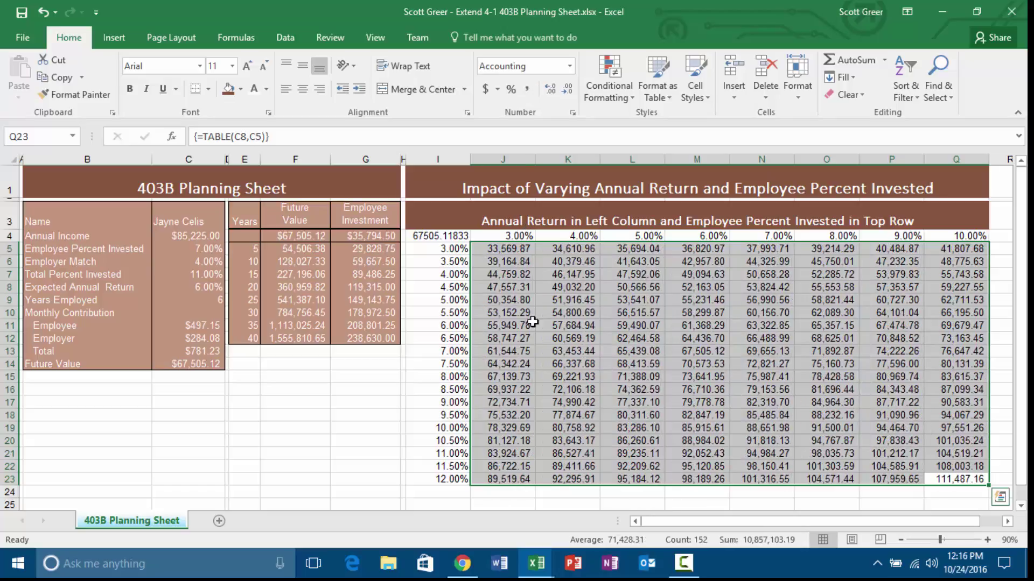
click(538, 344)
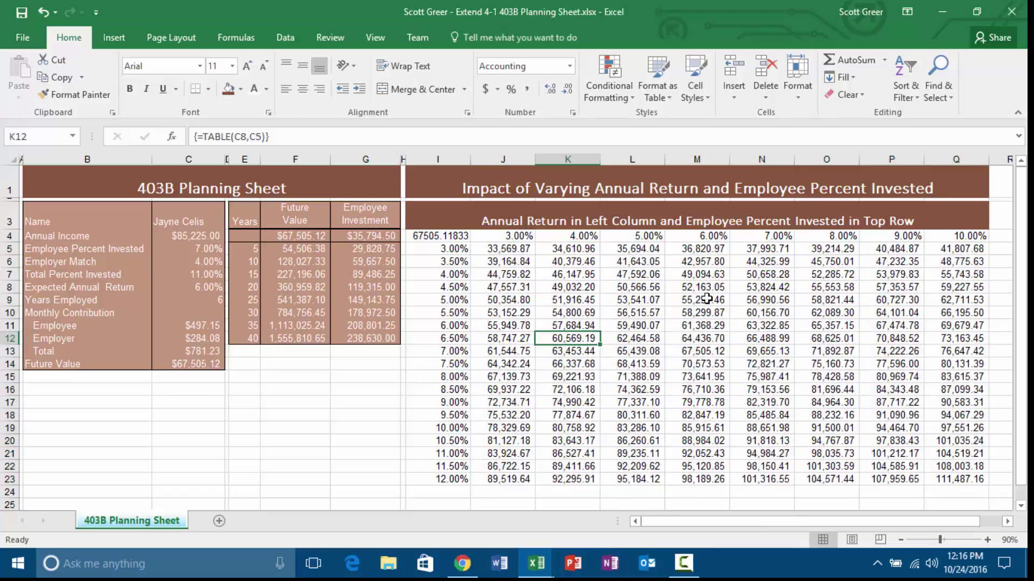
click(525, 236)
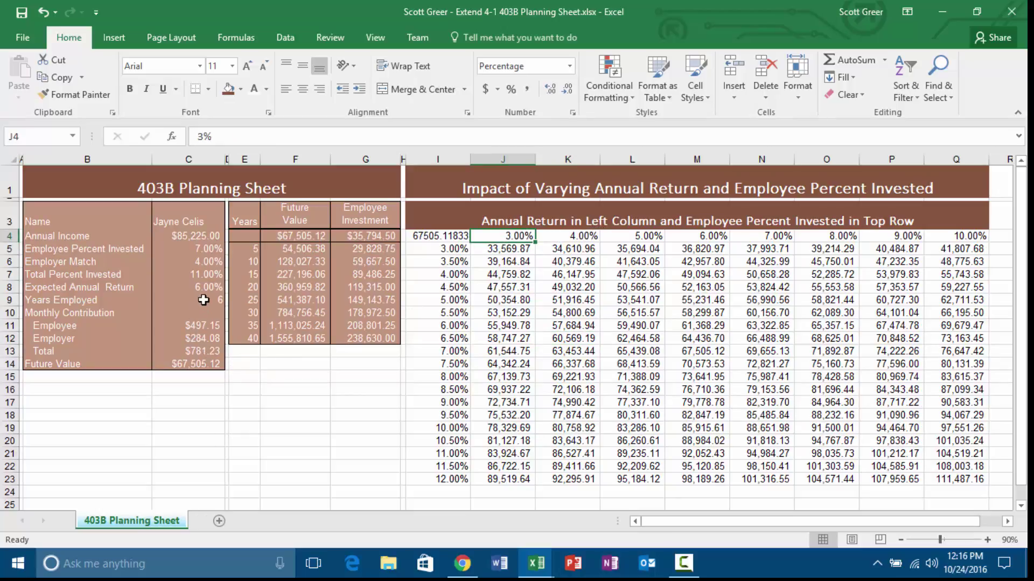
click(460, 247)
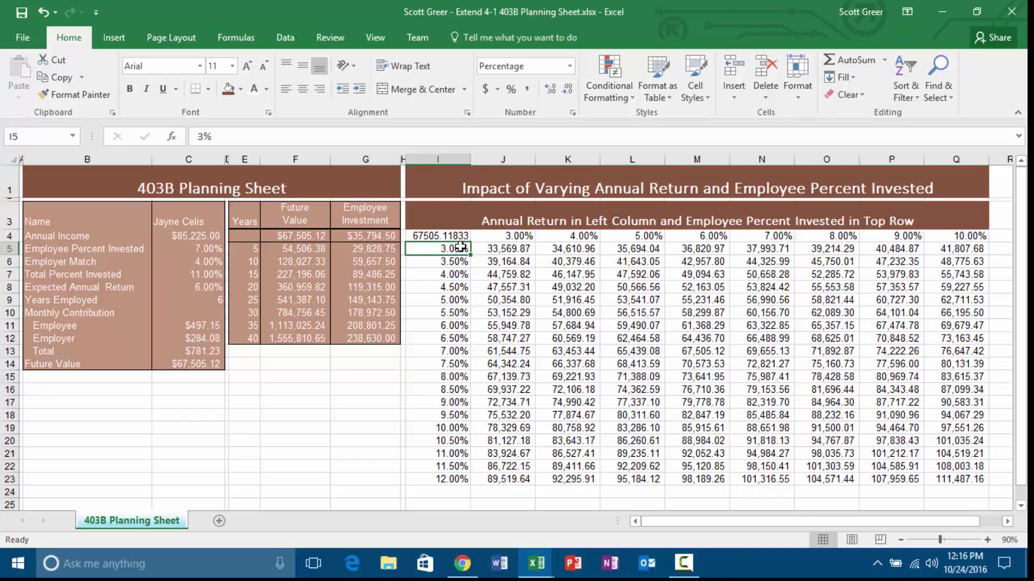
click(508, 245)
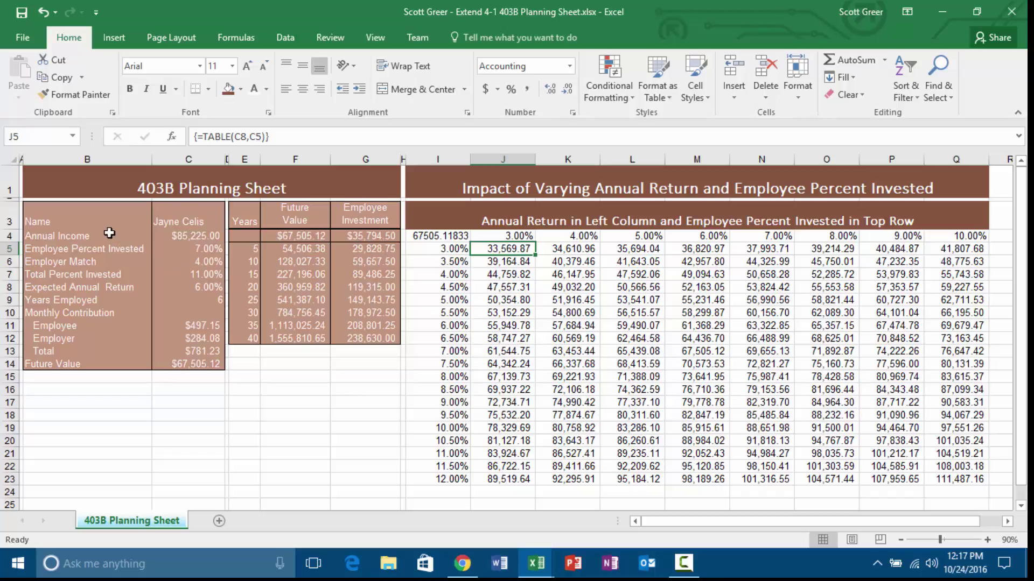
drag(73, 223, 363, 337)
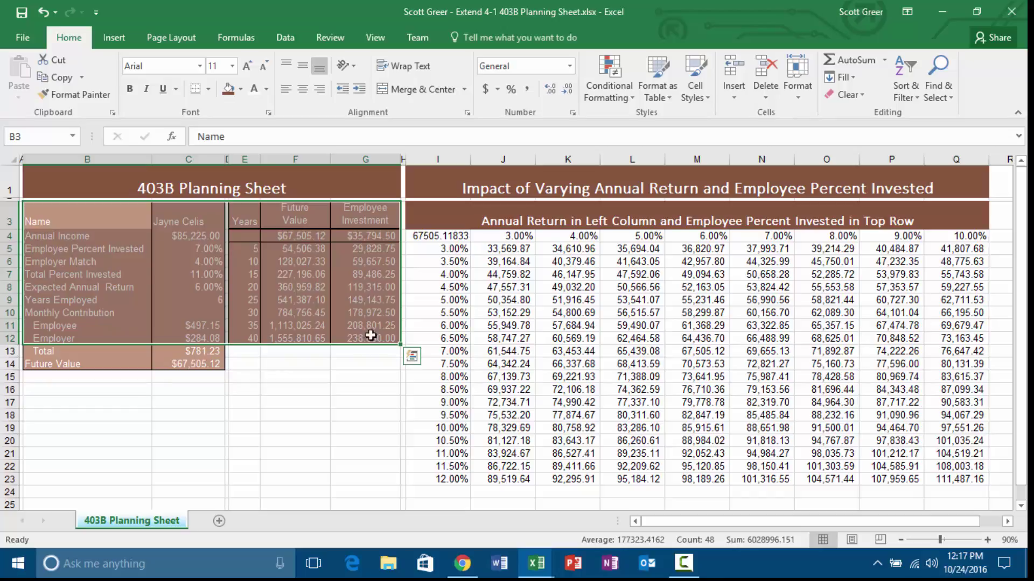
click(308, 312)
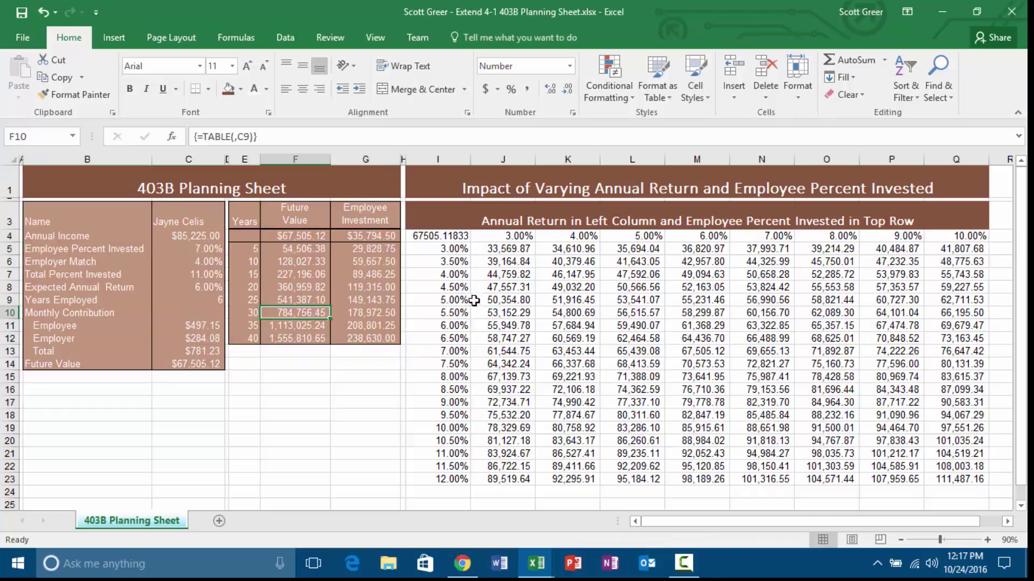
Apply a white font color and a light brown theme fill to the data table range I4:Q23.
drag(442, 236, 988, 482)
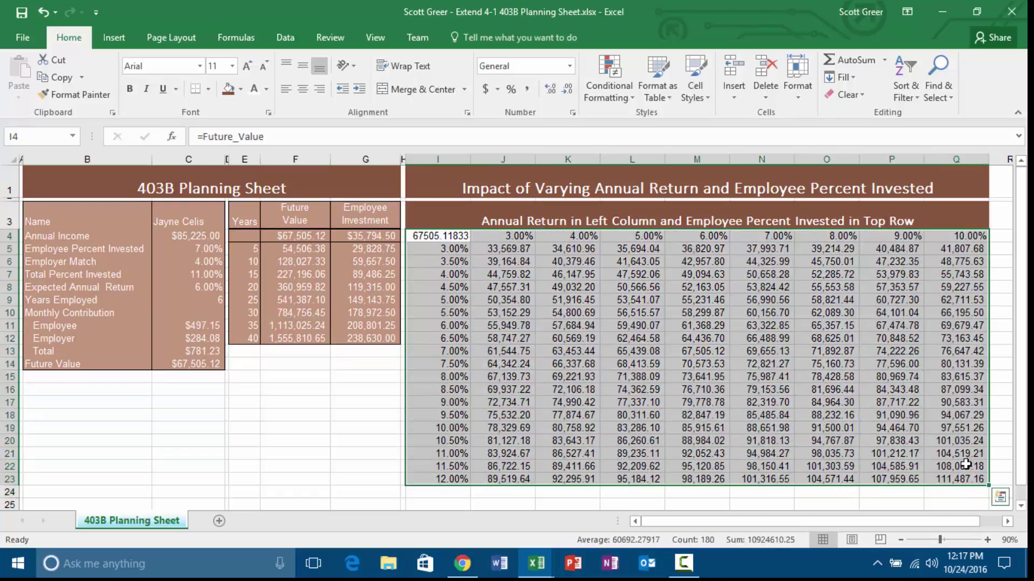
click(251, 92)
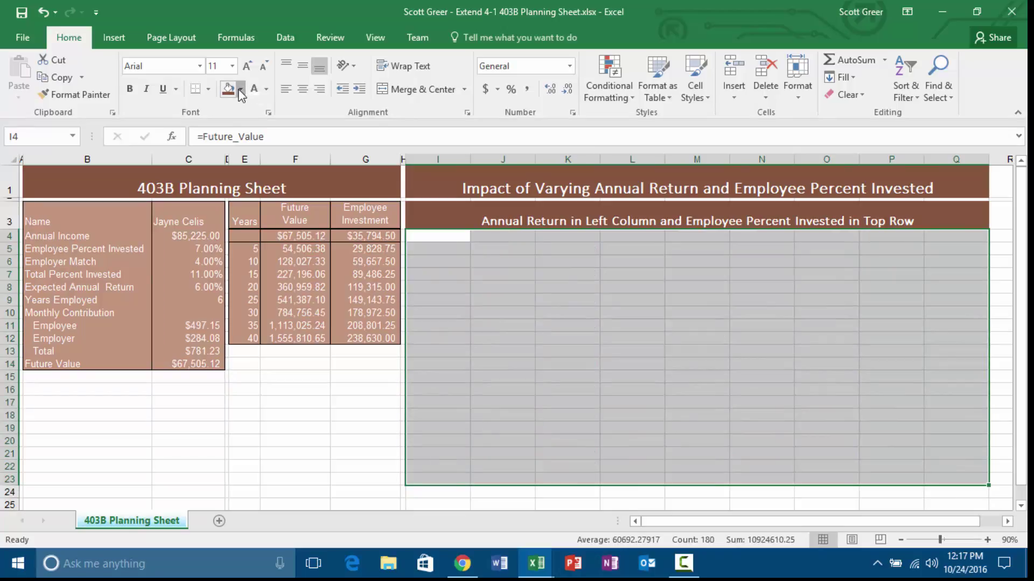
click(240, 91)
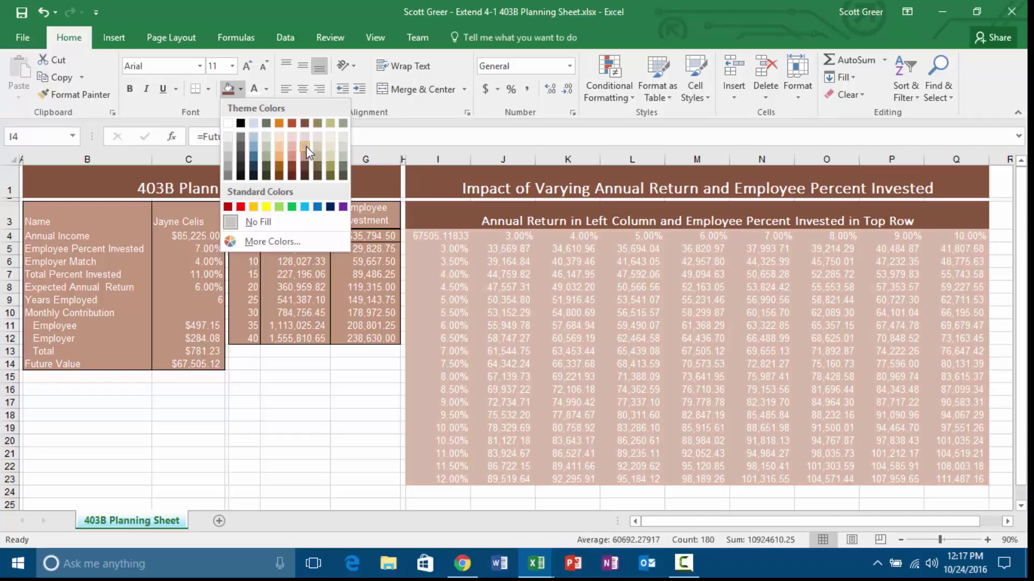
click(306, 147)
click(347, 393)
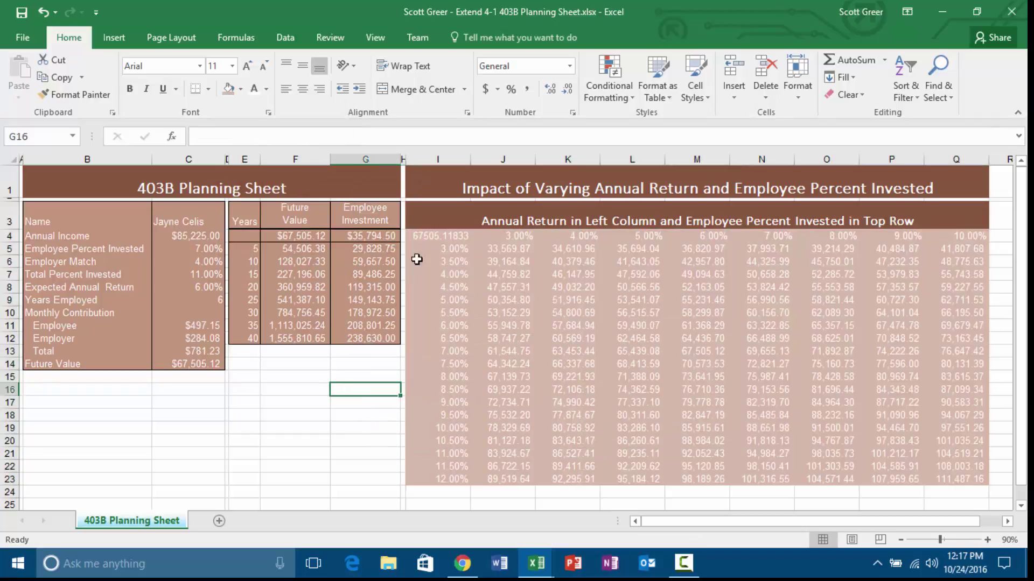
Try copying the formatting of cell G7 in the Employee Investment column onto cell I4, and undo it.
click(374, 276)
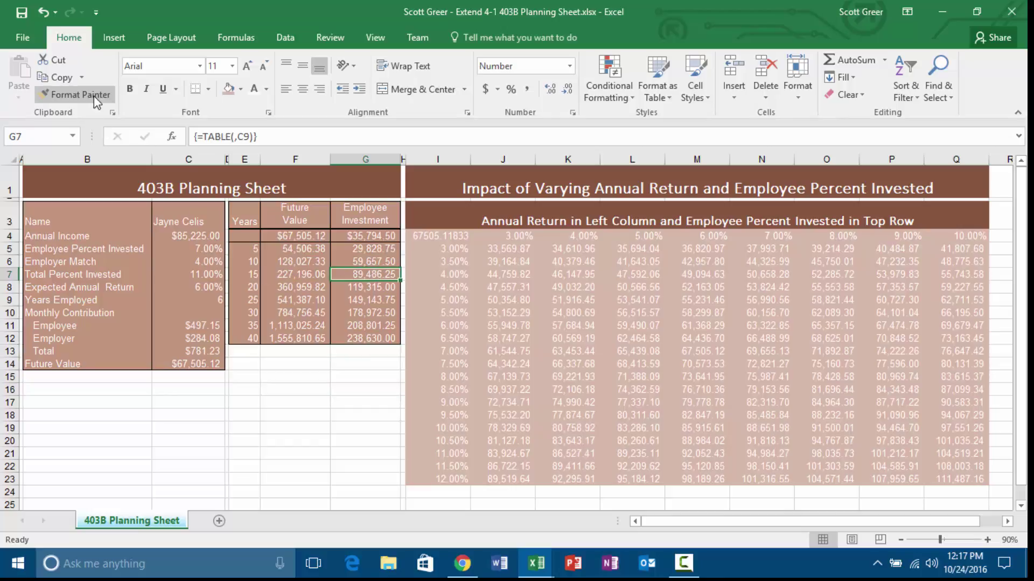
click(76, 95)
click(444, 237)
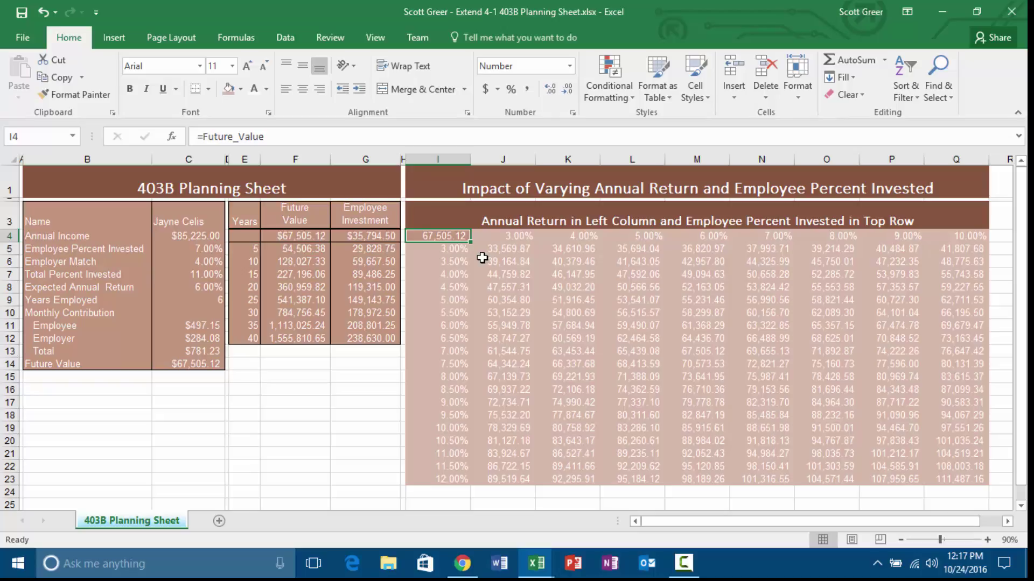
key(ctrl+z)
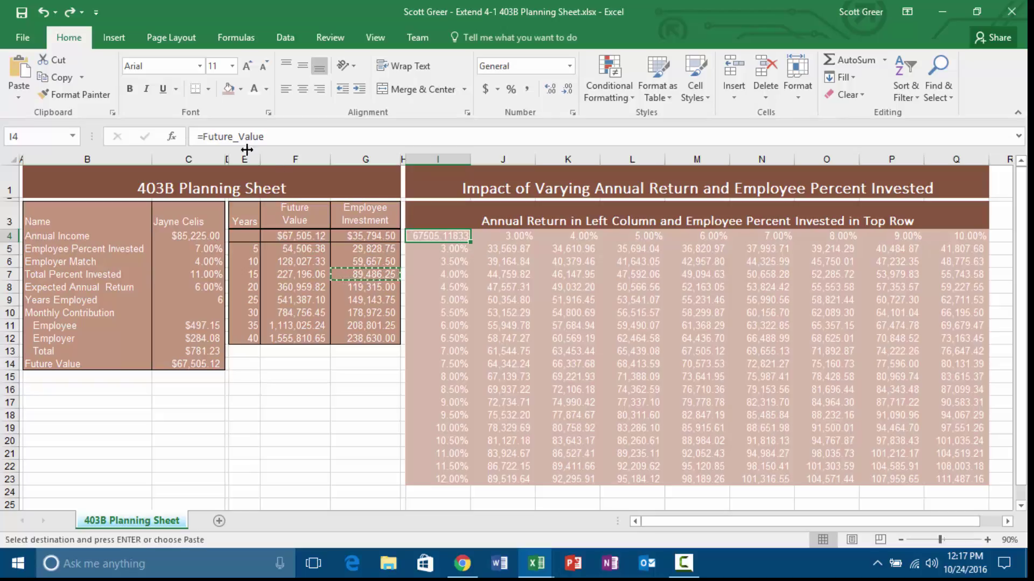
click(129, 232)
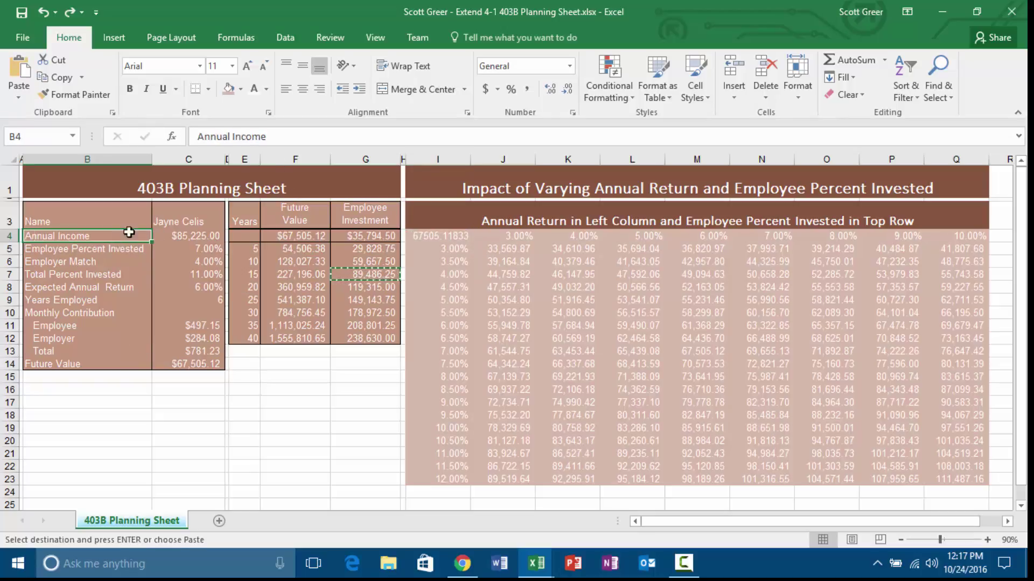
Fill the data table range I4:Q23 with the Brown, Accent 3, Lighter 40% theme color.
click(240, 89)
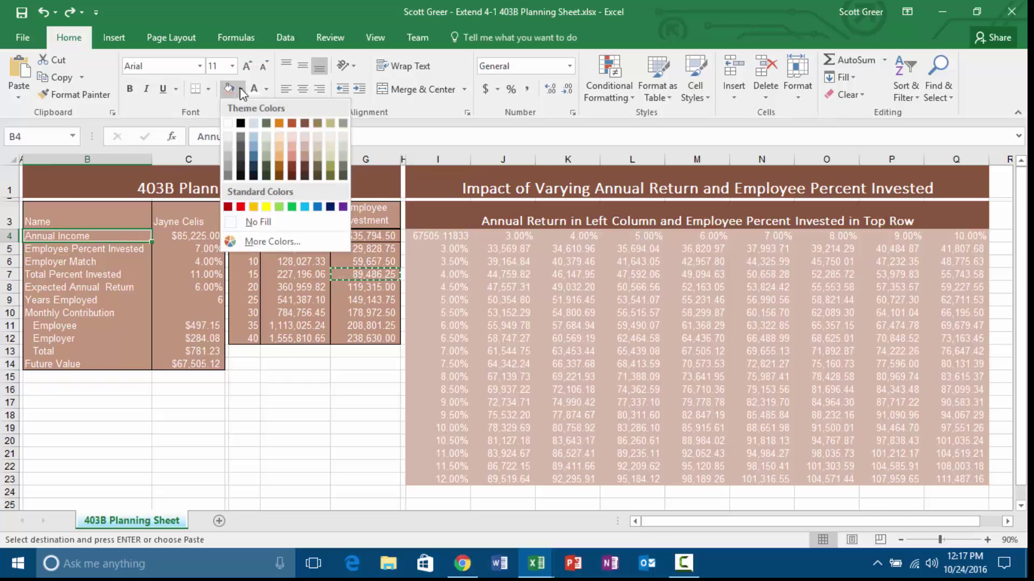
click(432, 231)
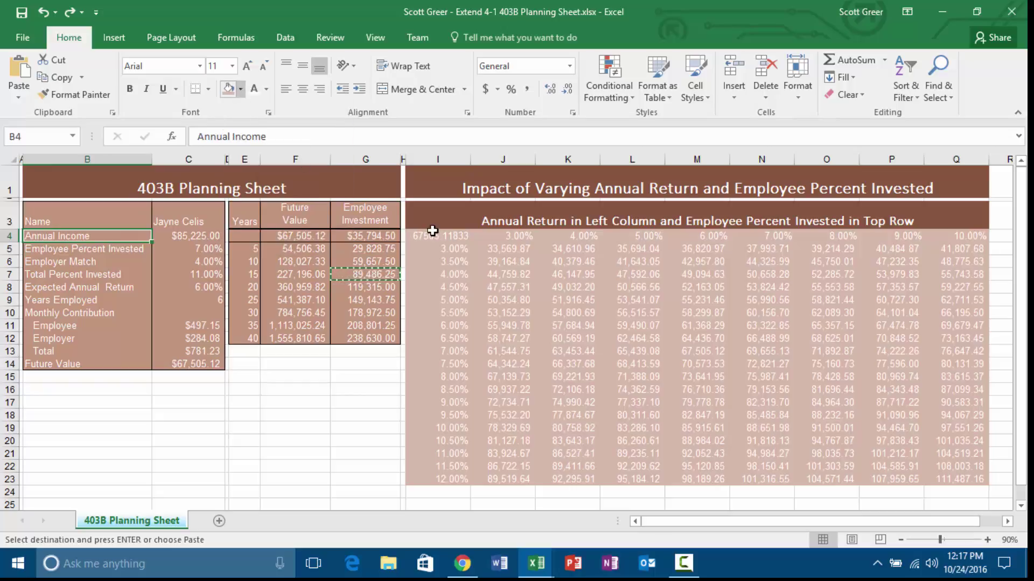
drag(428, 238, 950, 480)
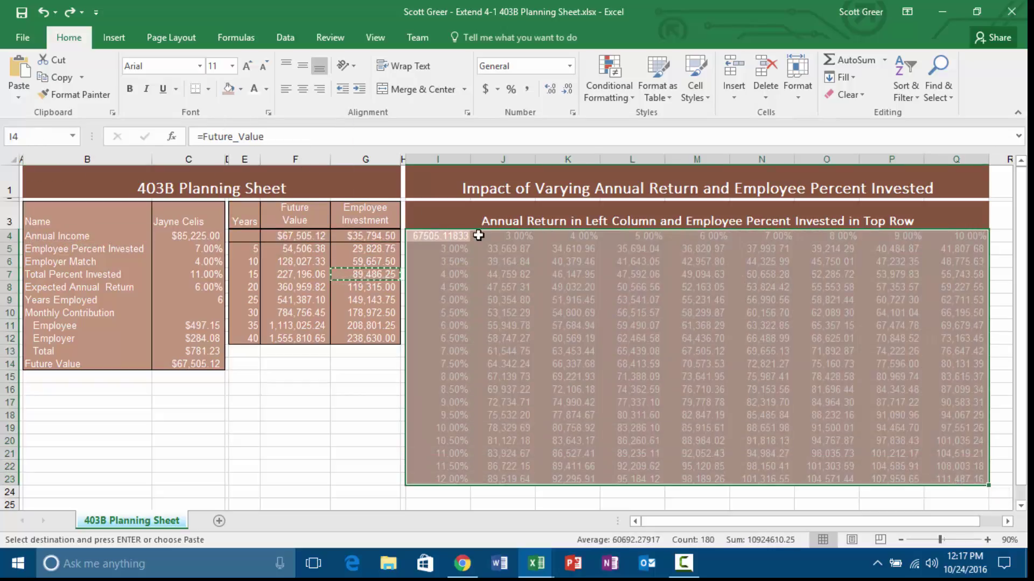
click(241, 89)
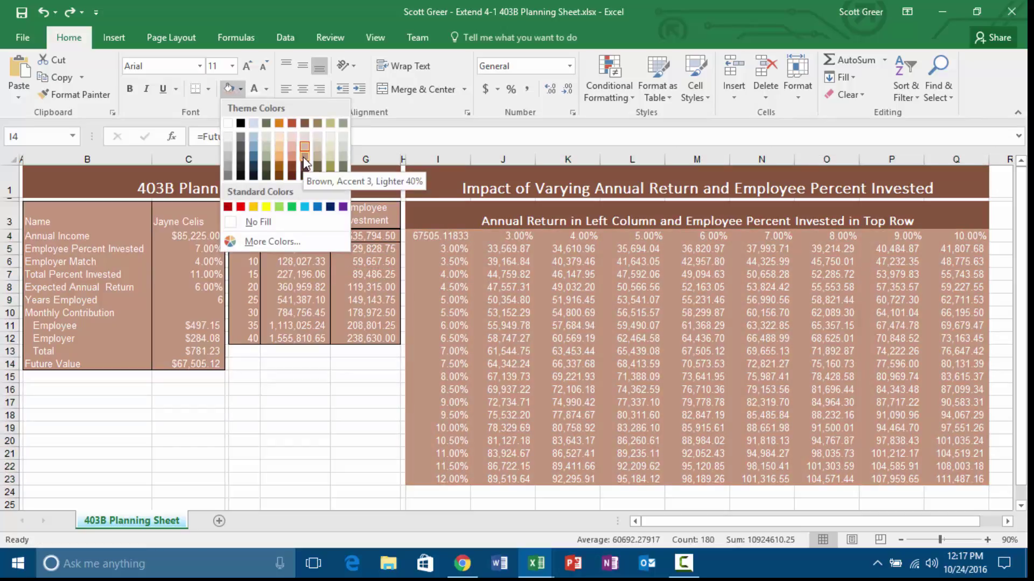
click(304, 157)
click(373, 388)
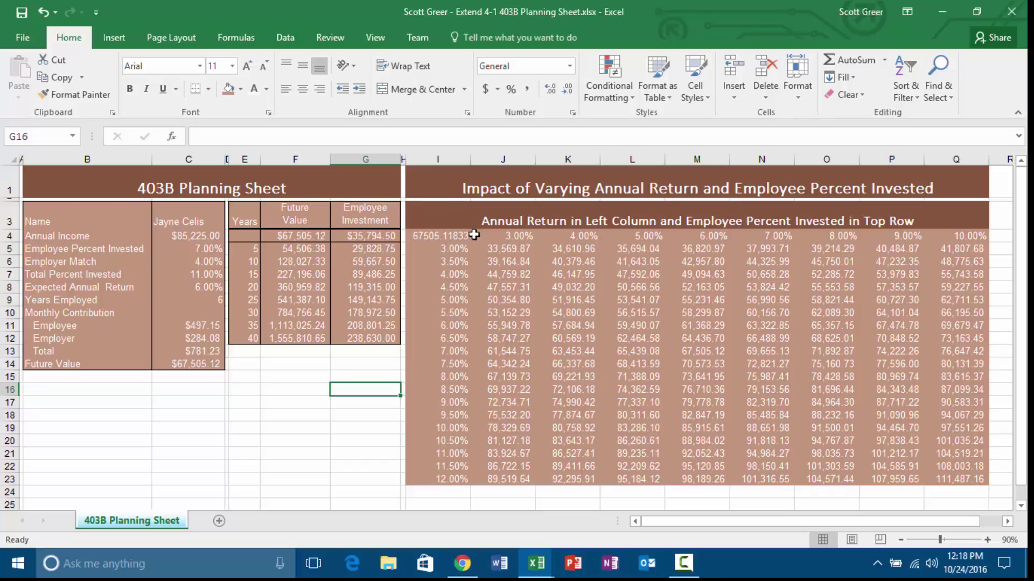
Make the data table's top row I4:Q4 and its percentage column I5:I23 bold.
drag(446, 236, 945, 235)
click(130, 89)
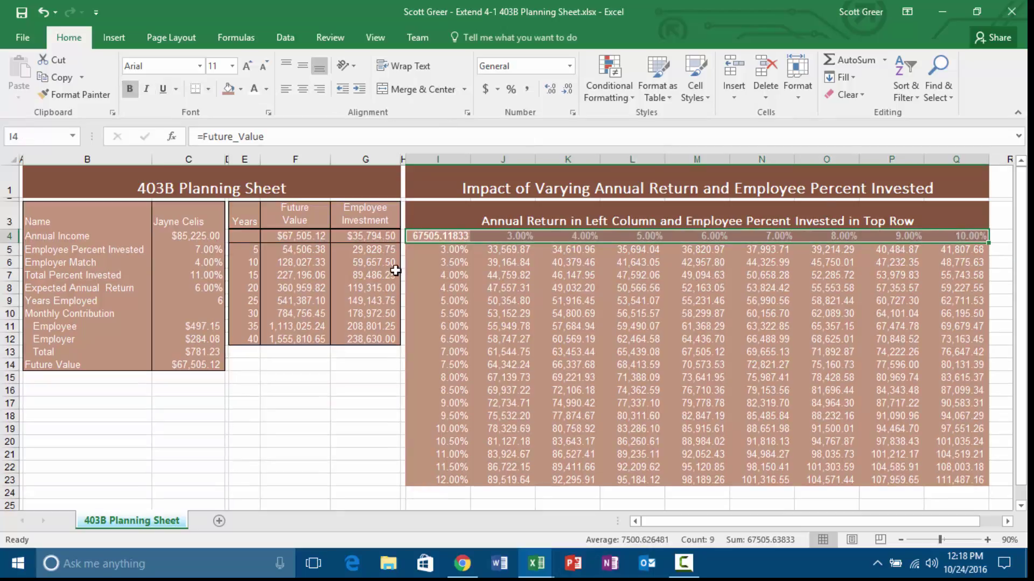
drag(429, 248, 442, 480)
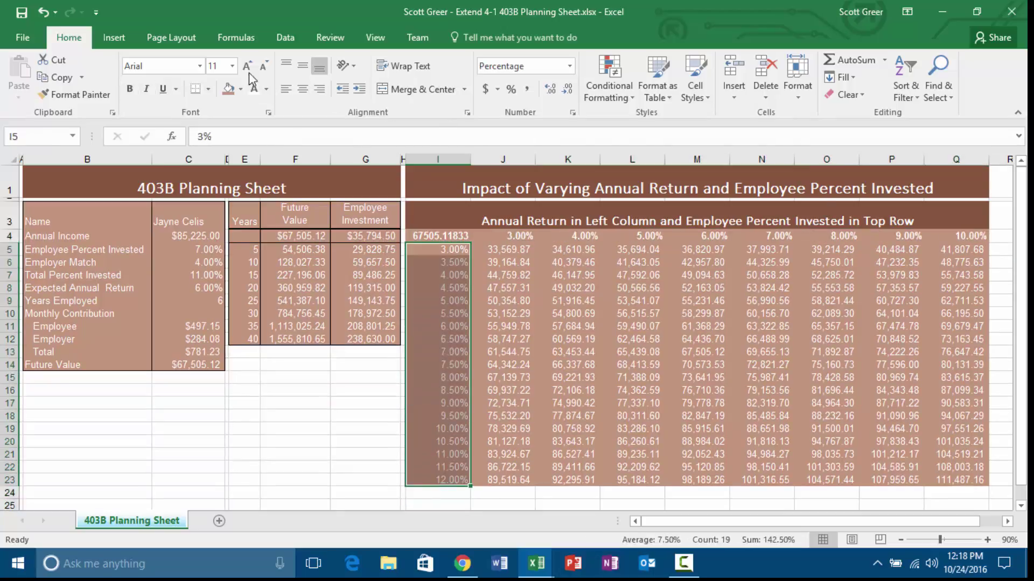
click(146, 95)
click(132, 94)
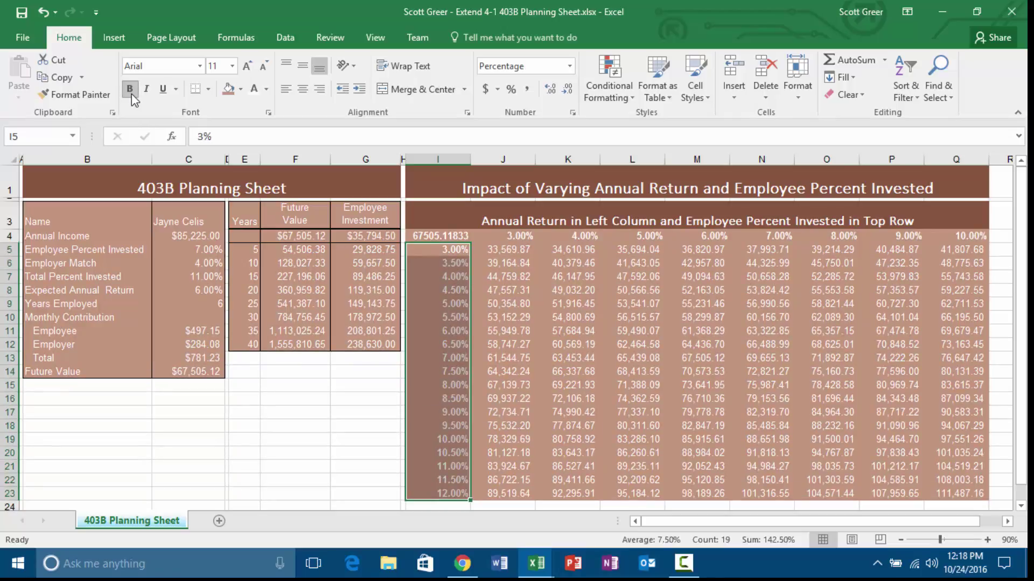
click(306, 249)
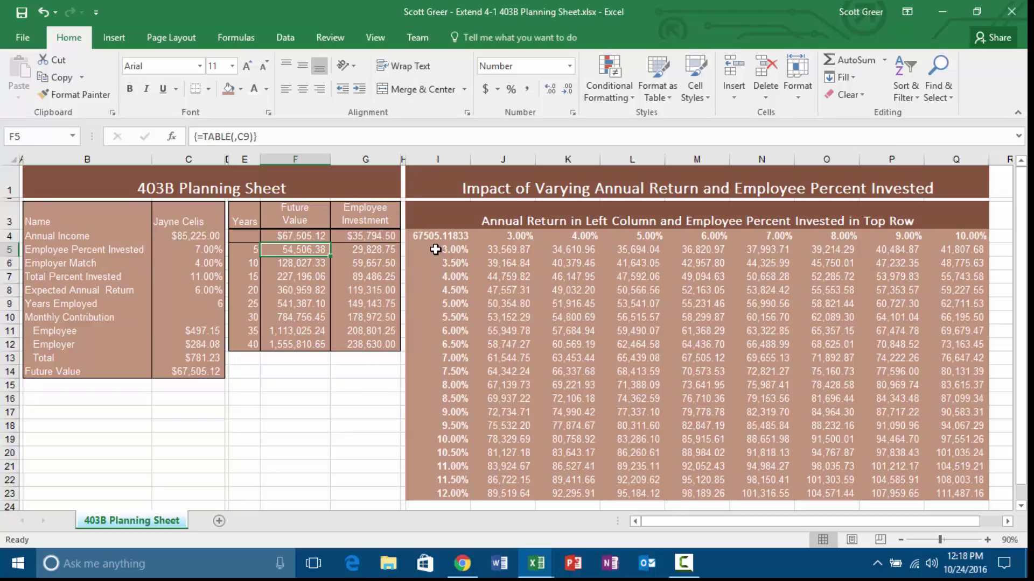
click(444, 301)
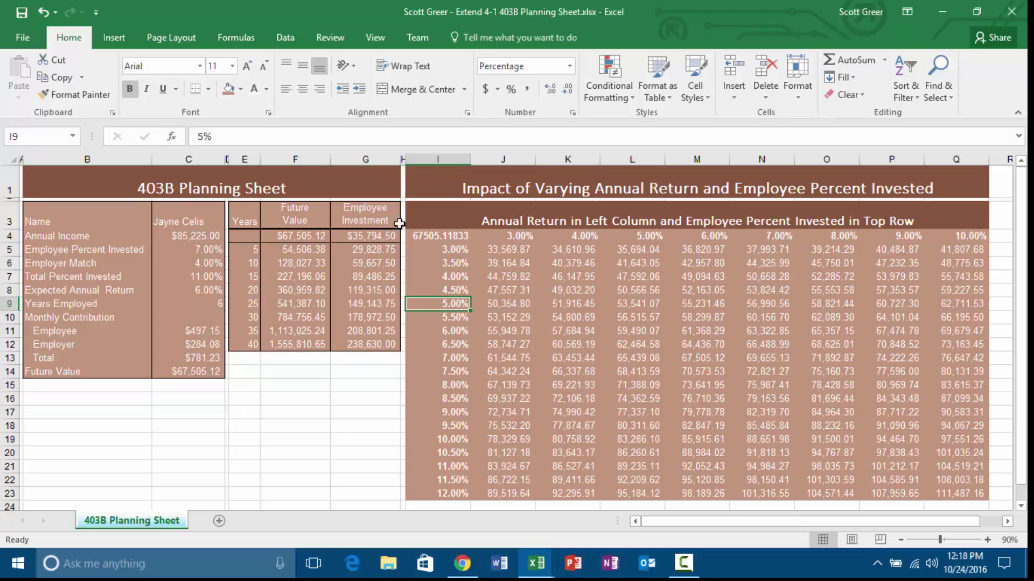
Add an outline border and inside vertical borders in a thin solid line to the range I3:Q23.
click(418, 213)
drag(417, 213, 512, 496)
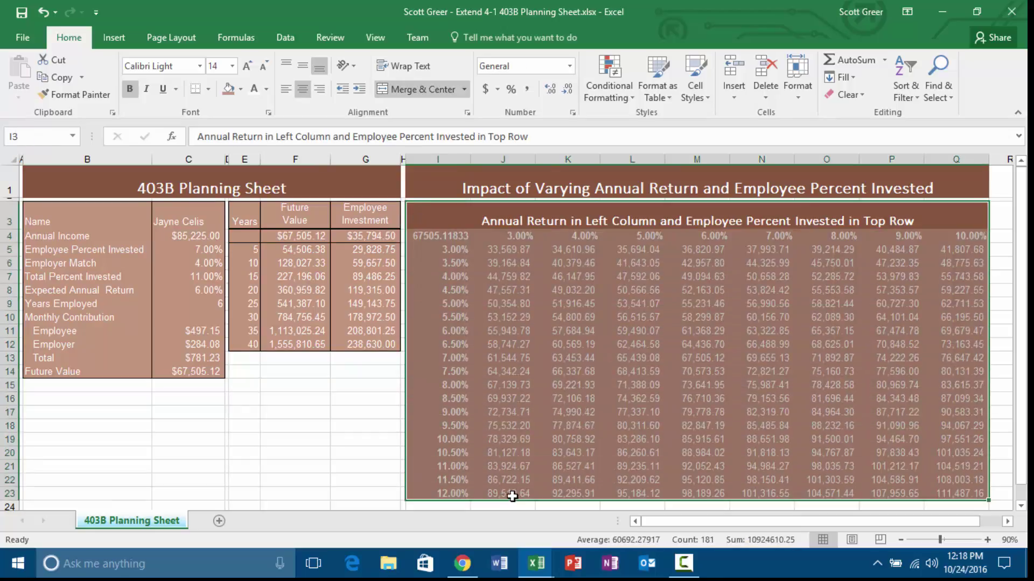
click(208, 91)
click(237, 215)
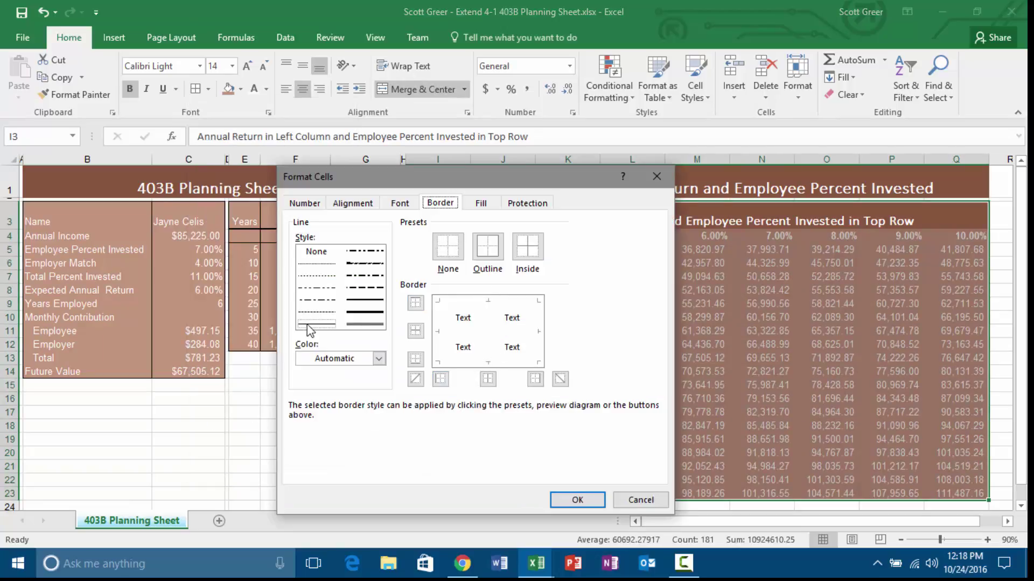
click(307, 325)
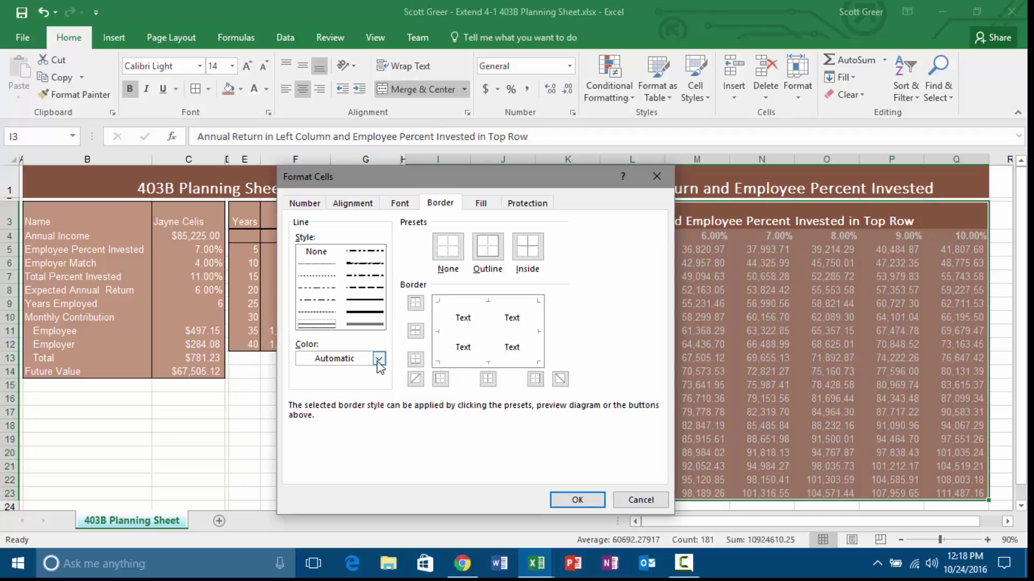
click(486, 244)
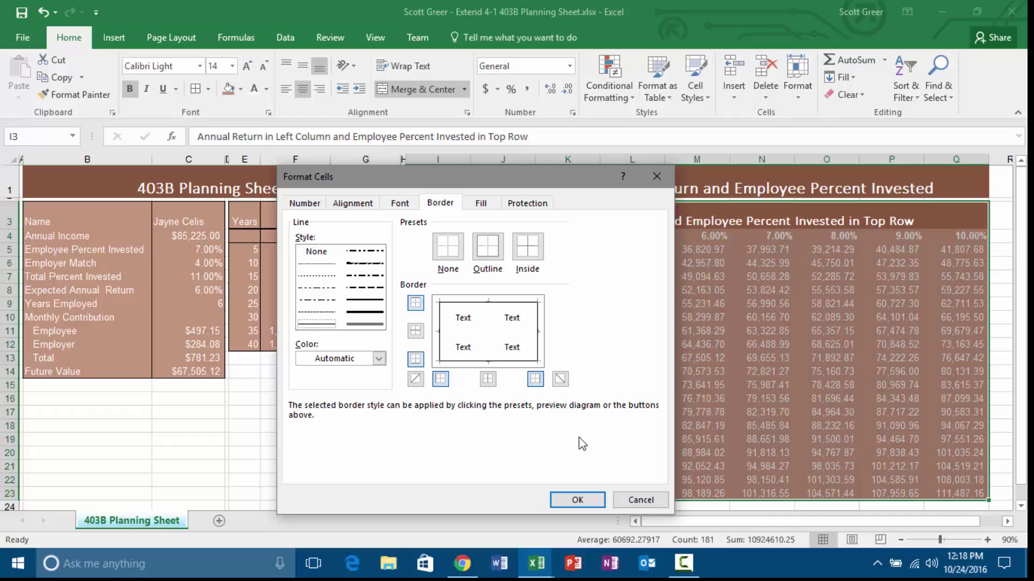
click(489, 318)
click(575, 500)
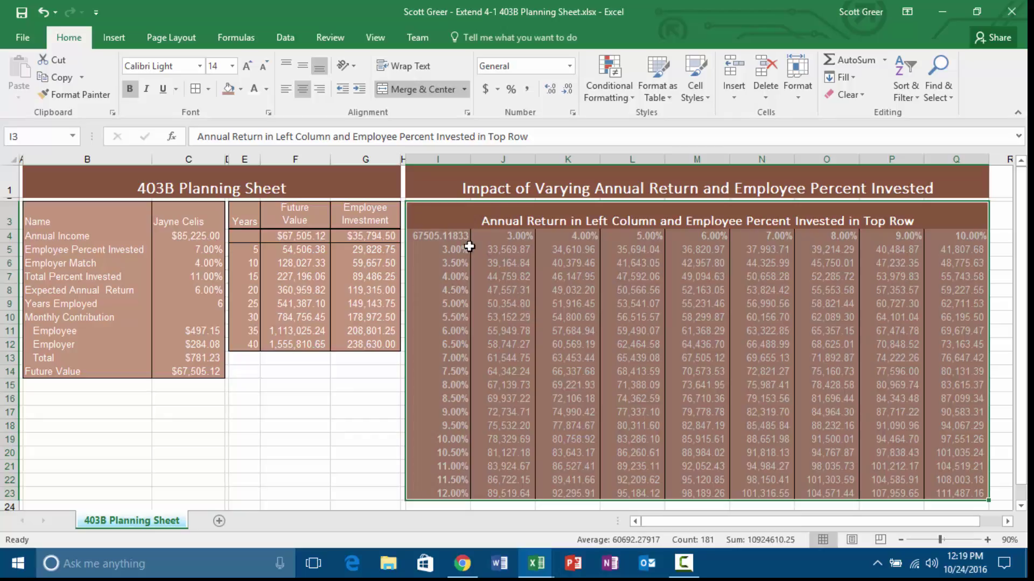
Add a thin solid bottom border below the data table's top row I4:Q4.
drag(456, 237, 975, 235)
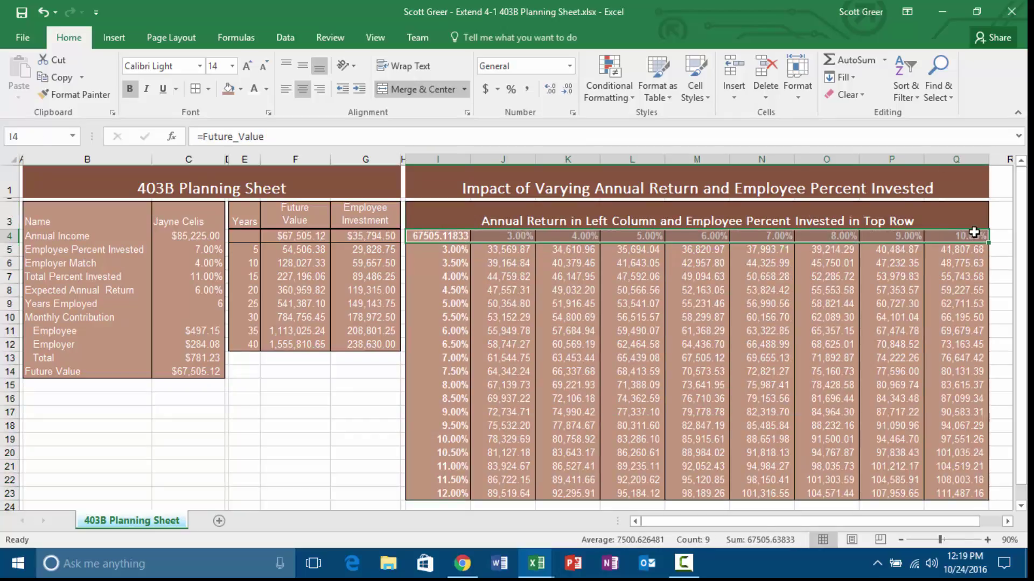
click(208, 89)
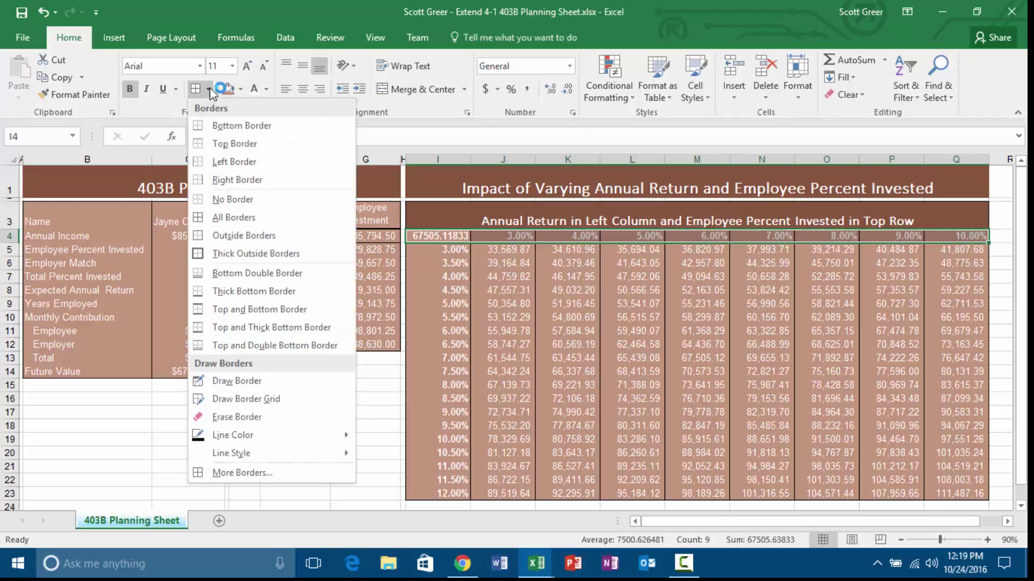
click(255, 474)
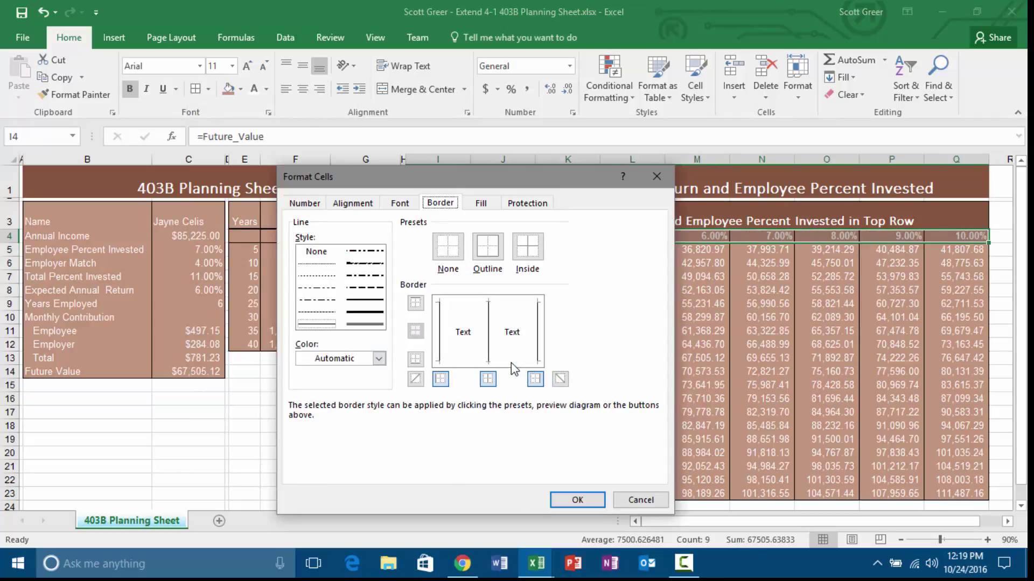
click(511, 362)
click(591, 501)
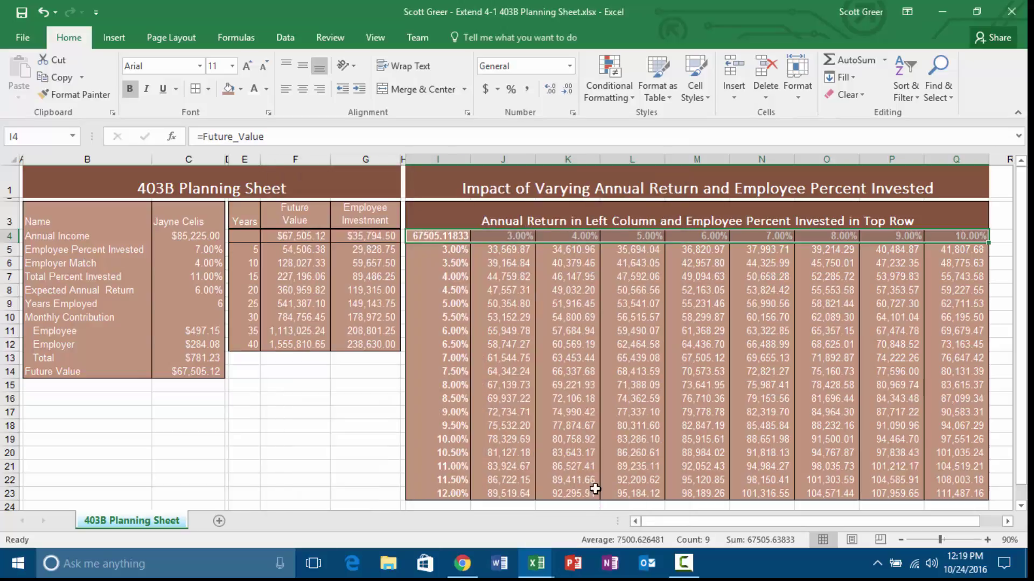
click(693, 371)
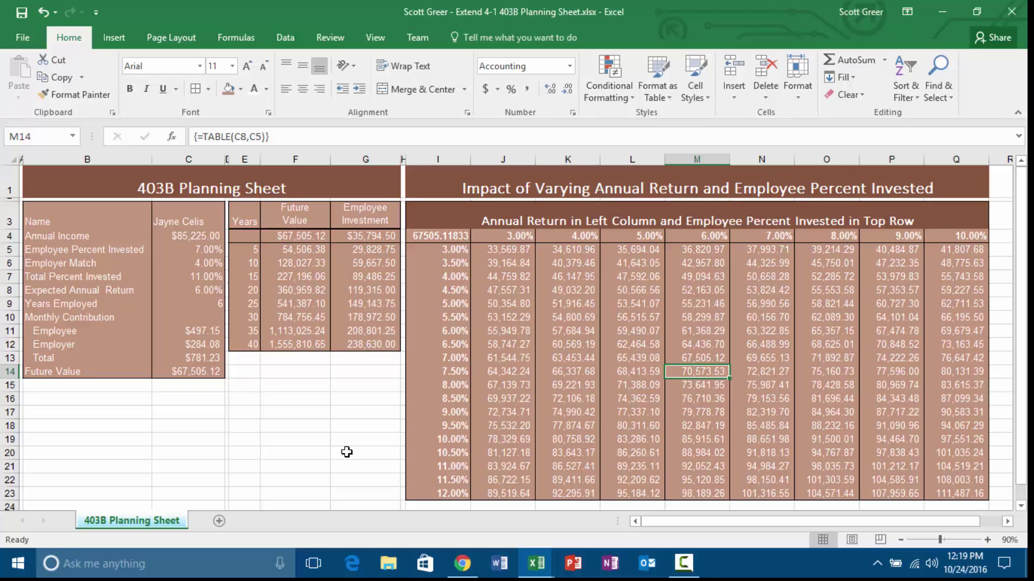
Unlock the input cells C3:C6 and C8:C9 in the cell protection settings.
click(187, 218)
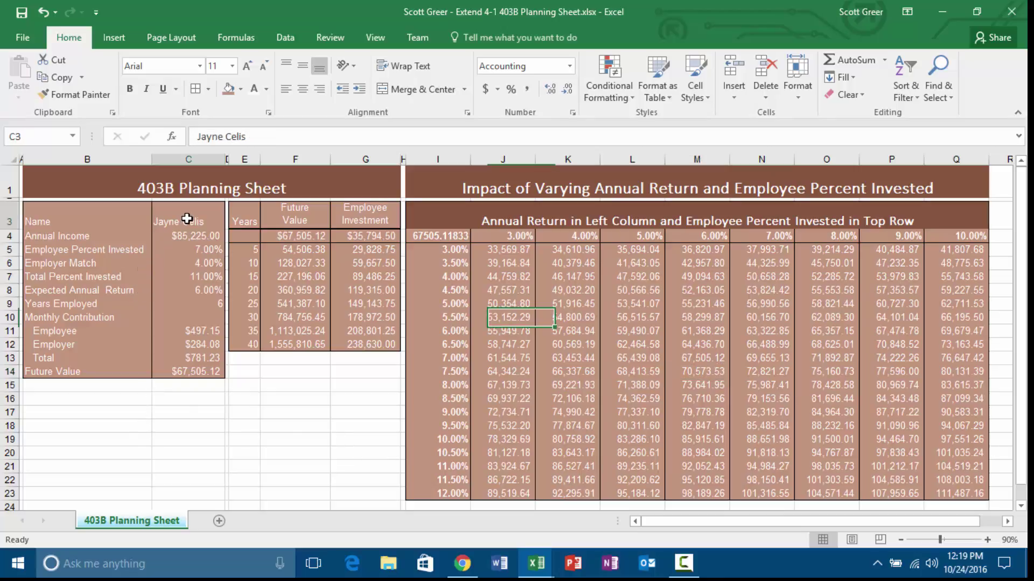
drag(187, 218, 189, 264)
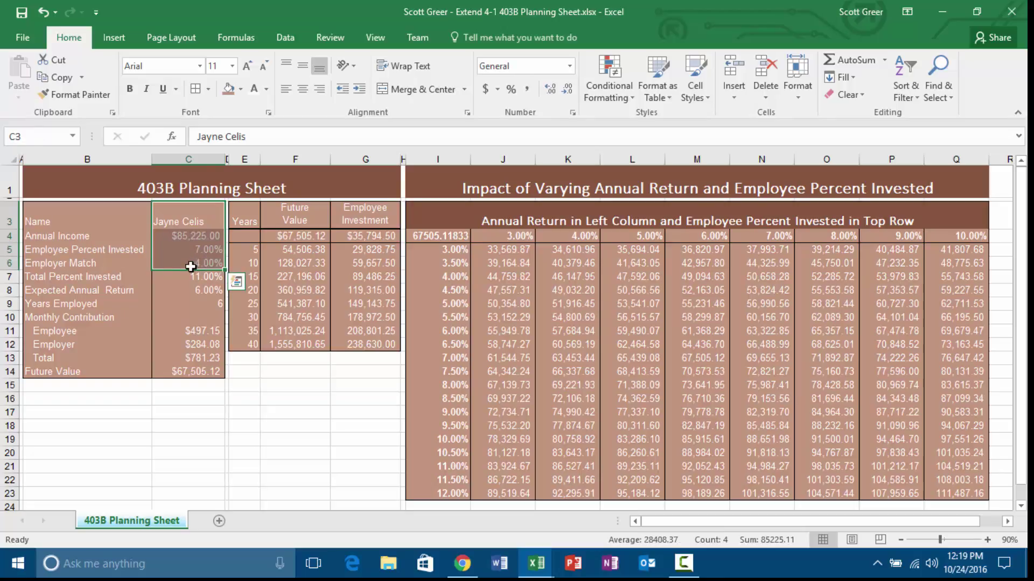
ctrl+click(210, 295)
drag(211, 297, 208, 307)
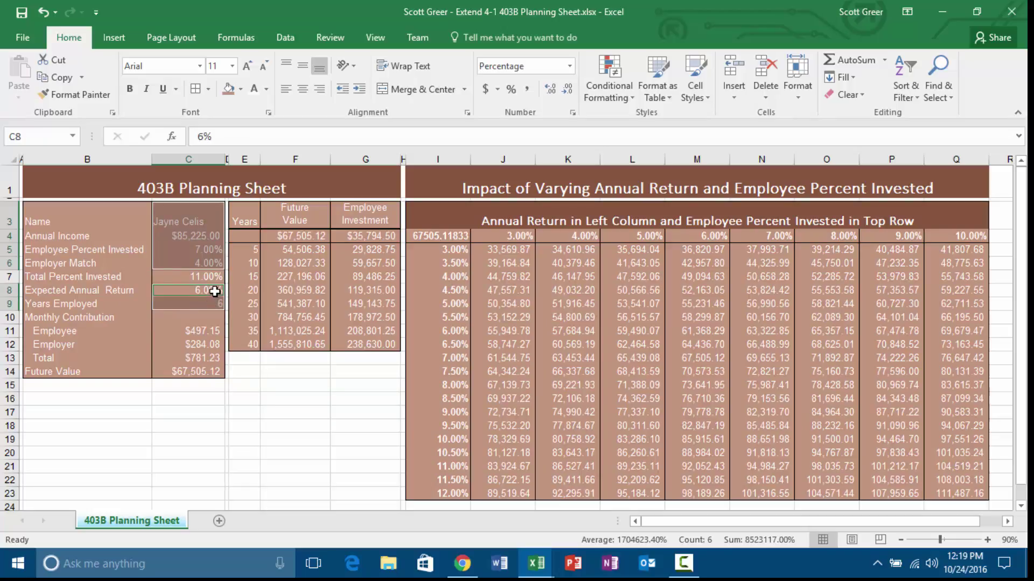
right_click(214, 291)
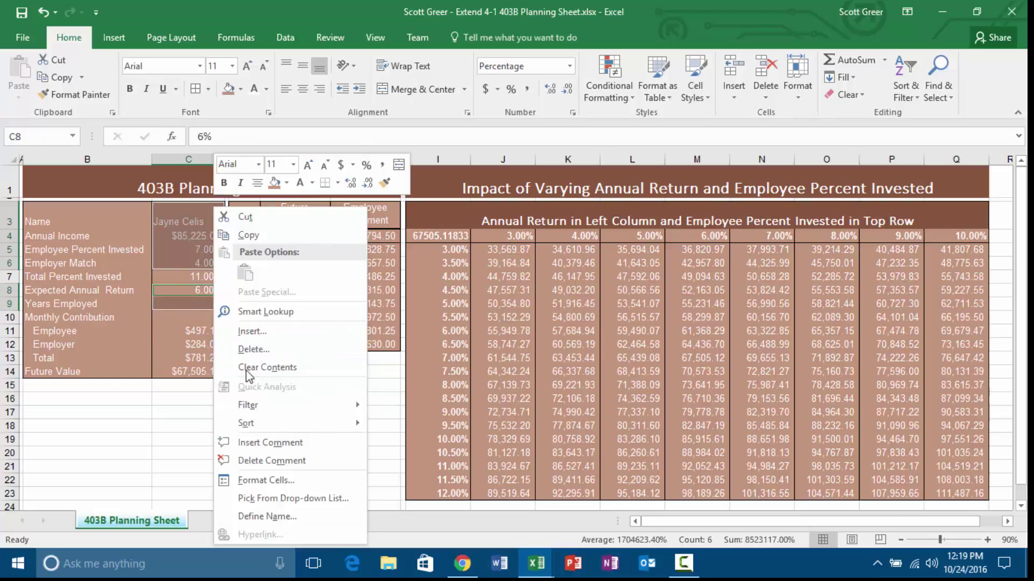
click(282, 480)
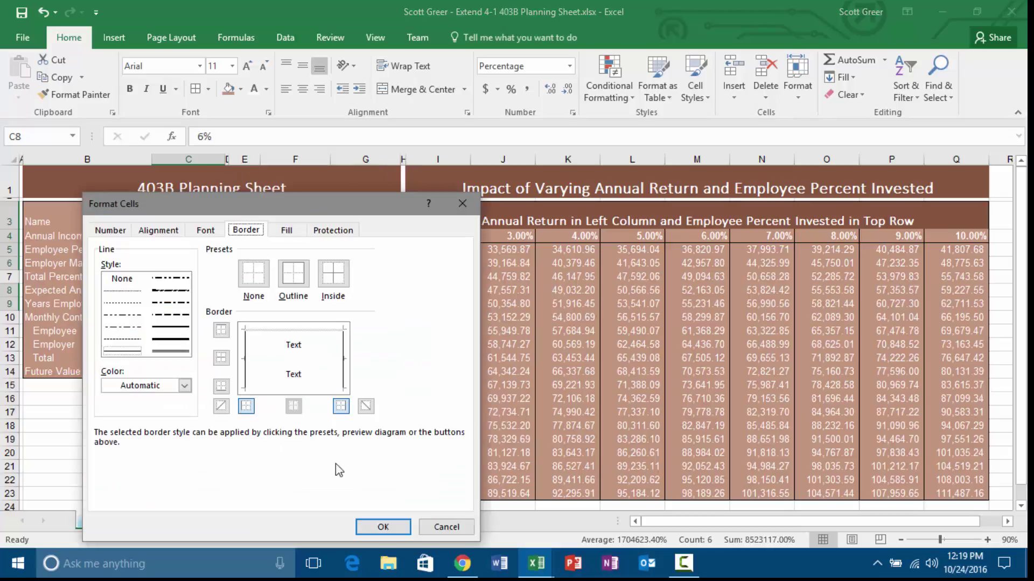
click(334, 232)
click(124, 252)
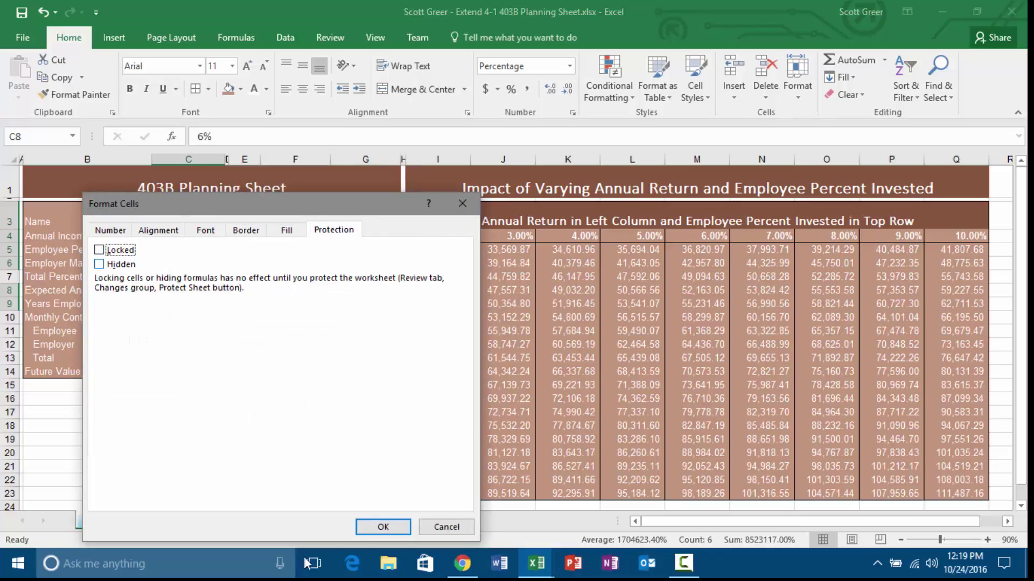
click(381, 528)
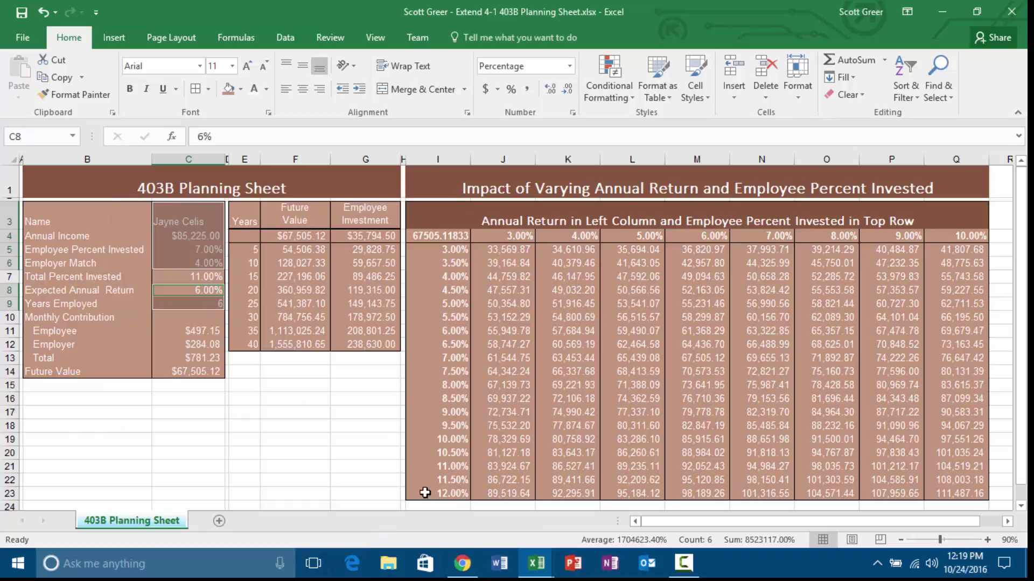
Protect the worksheet without a password, allowing selection of unlocked cells, and test selecting the unlocked input cells in column C.
click(329, 37)
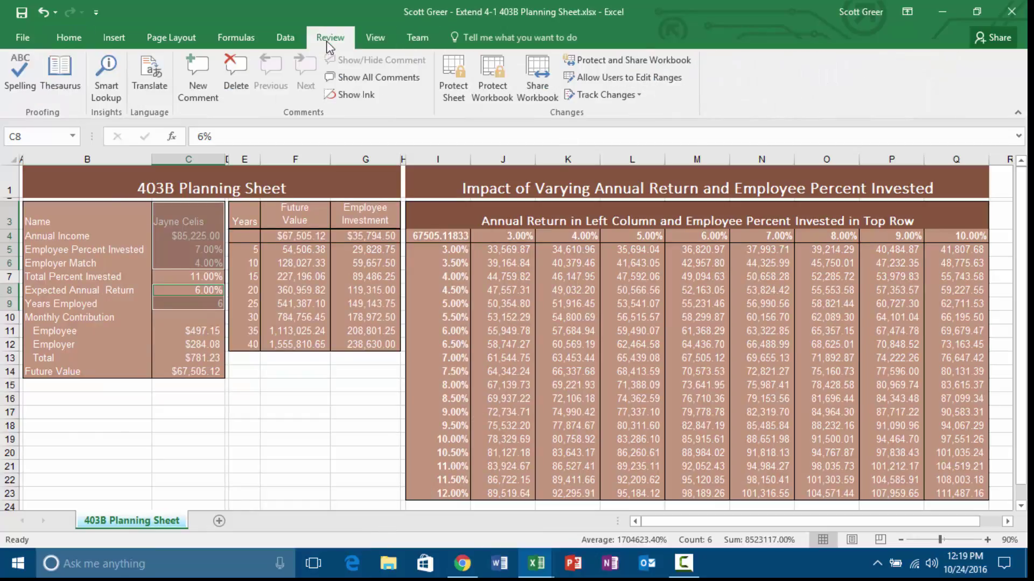
click(449, 73)
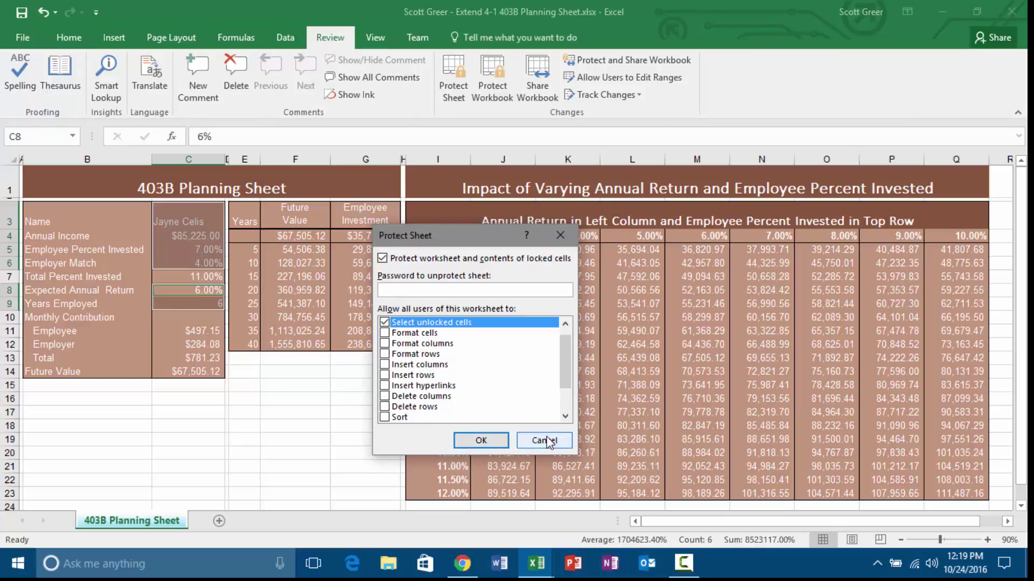
click(478, 440)
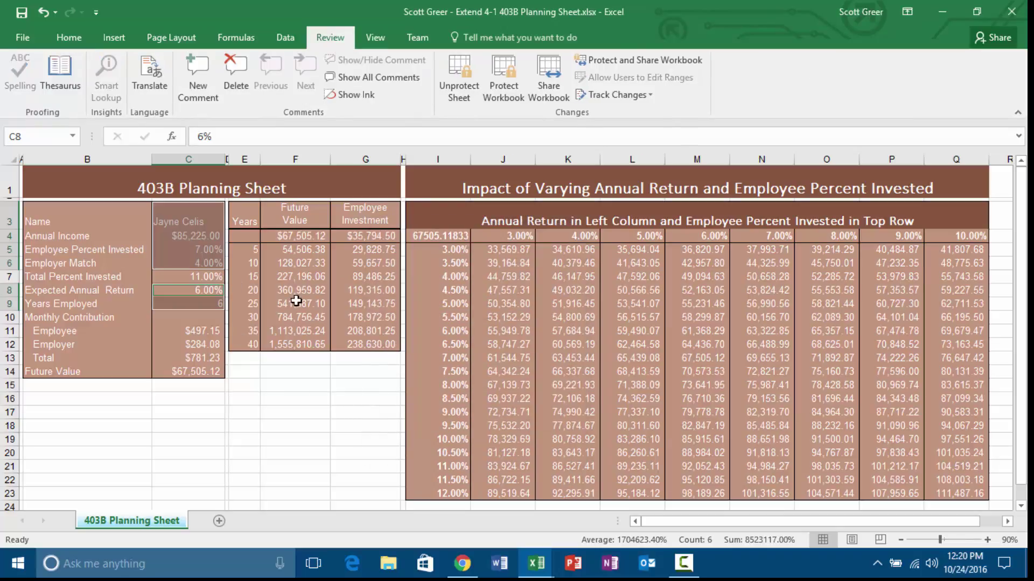
click(168, 233)
click(195, 289)
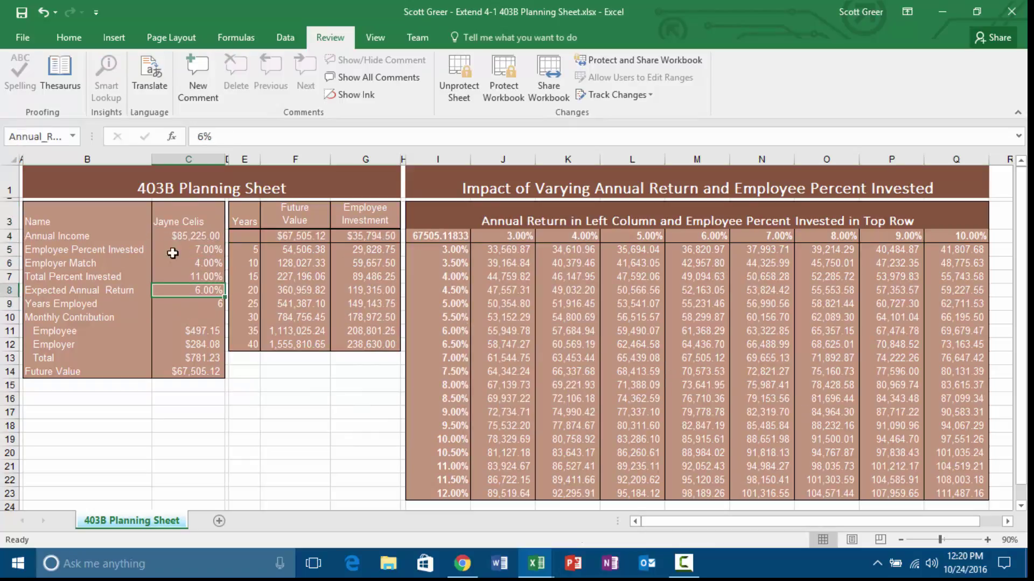
click(195, 234)
click(198, 218)
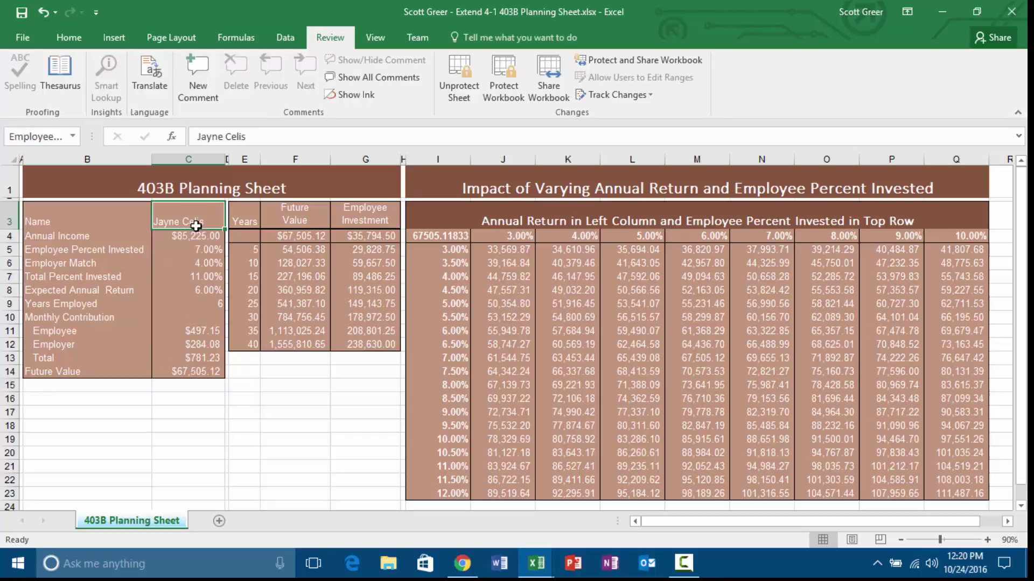
click(196, 263)
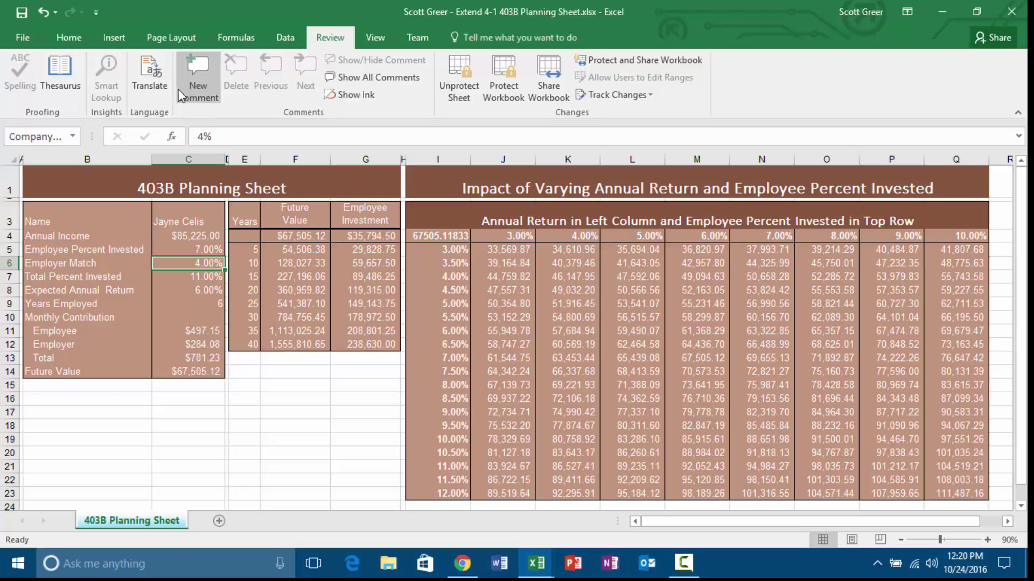
Set the page orientation to landscape and open the print preview of the sheet.
click(189, 36)
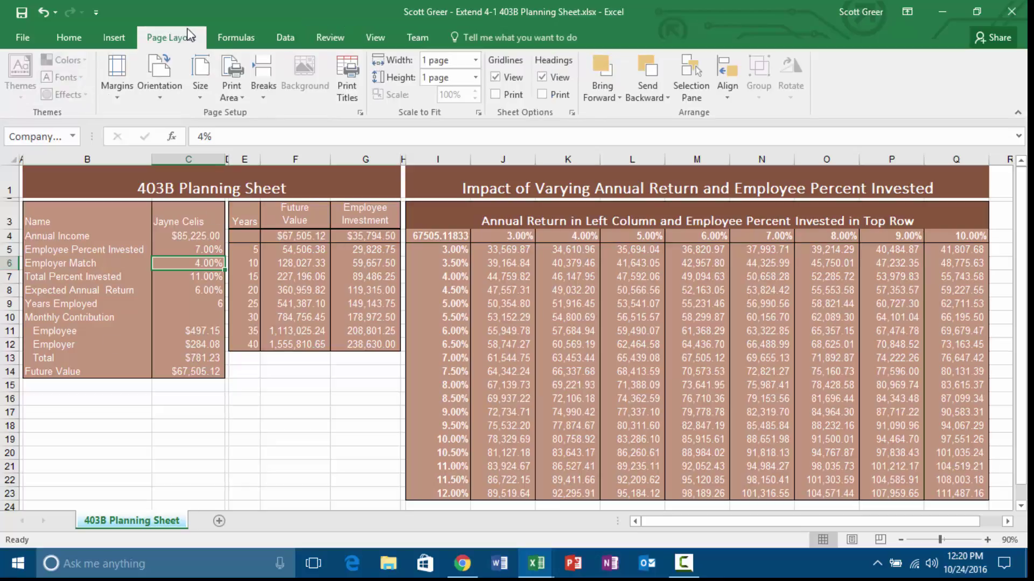
click(160, 81)
click(199, 155)
key(ctrl+p)
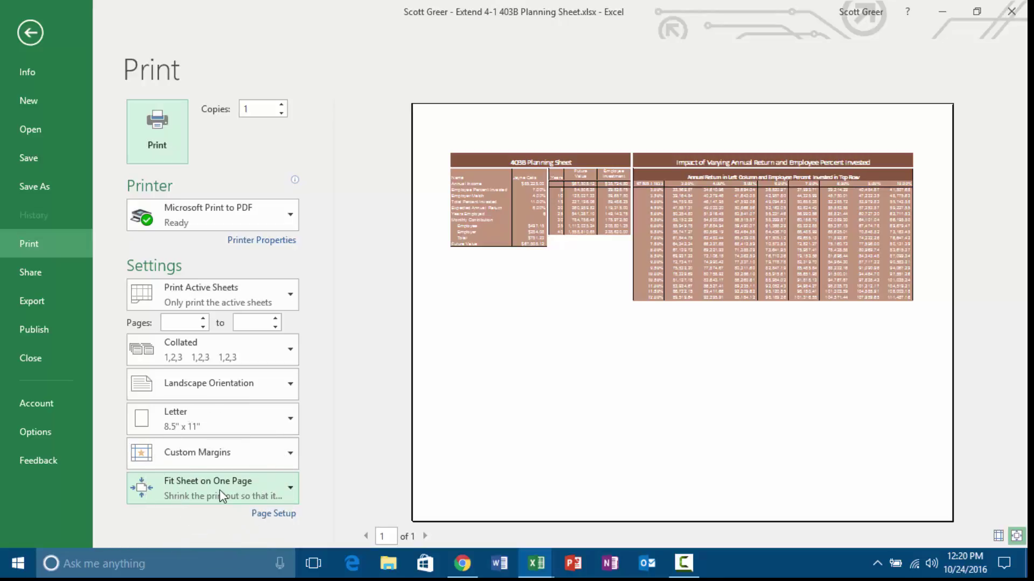
Leave the print preview and save the 403B Planning Sheet workbook.
key(ctrl)
click(31, 36)
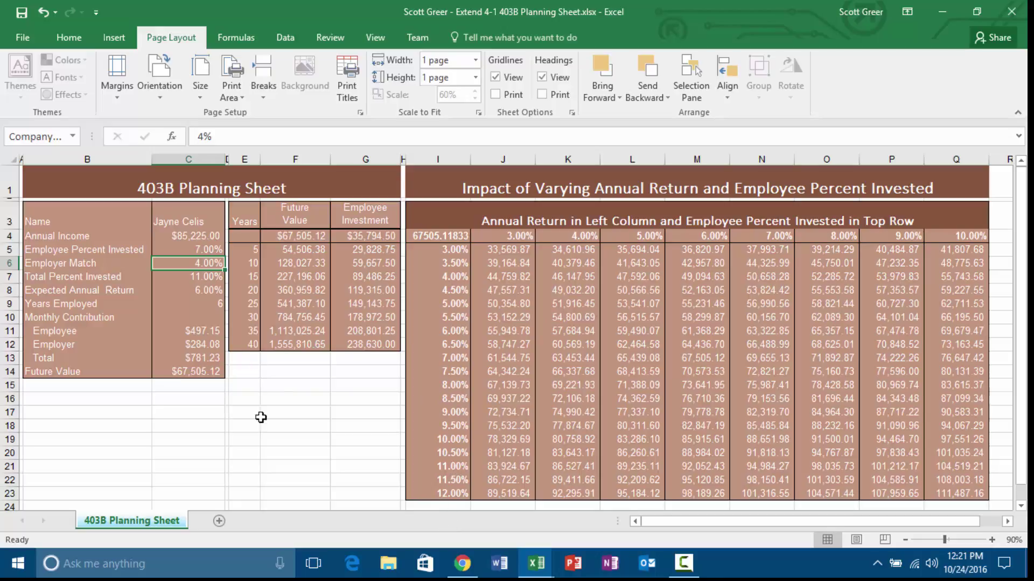
click(27, 17)
Switch to Chrome, download the Expand 4-1 Down Payment Calculator workbook from the assignment page, open it in Excel and enable editing.
click(469, 568)
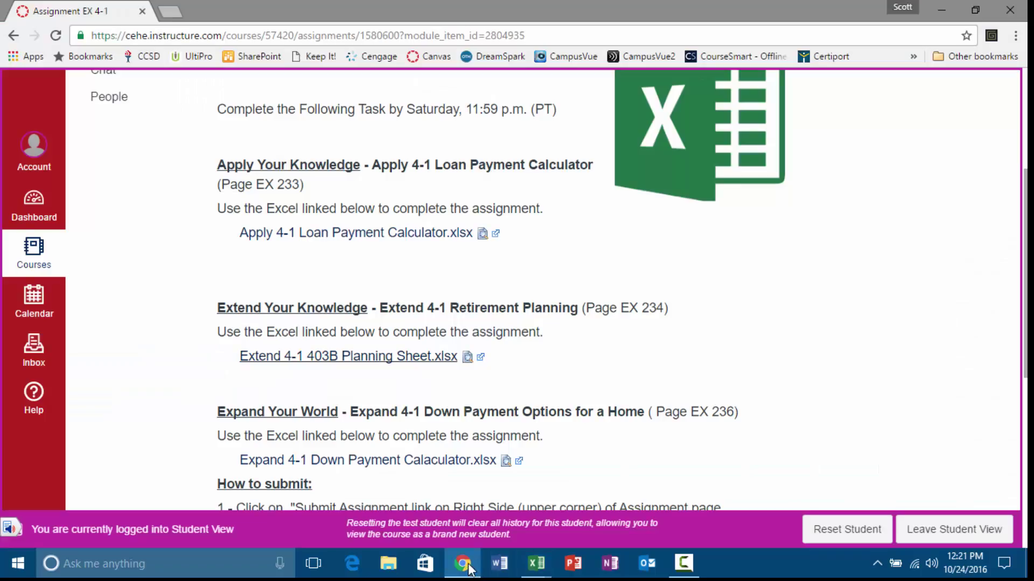
click(398, 462)
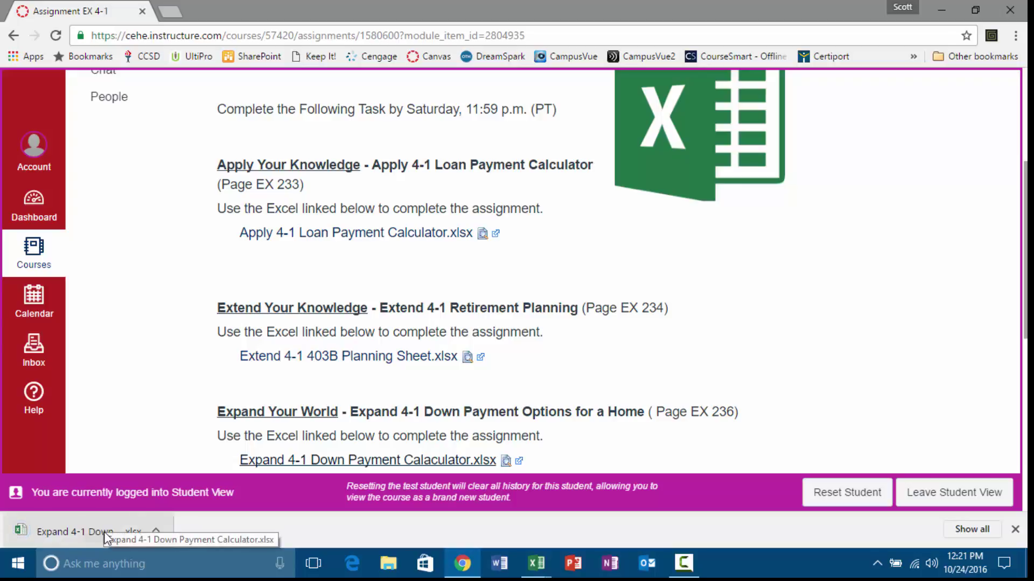
click(104, 532)
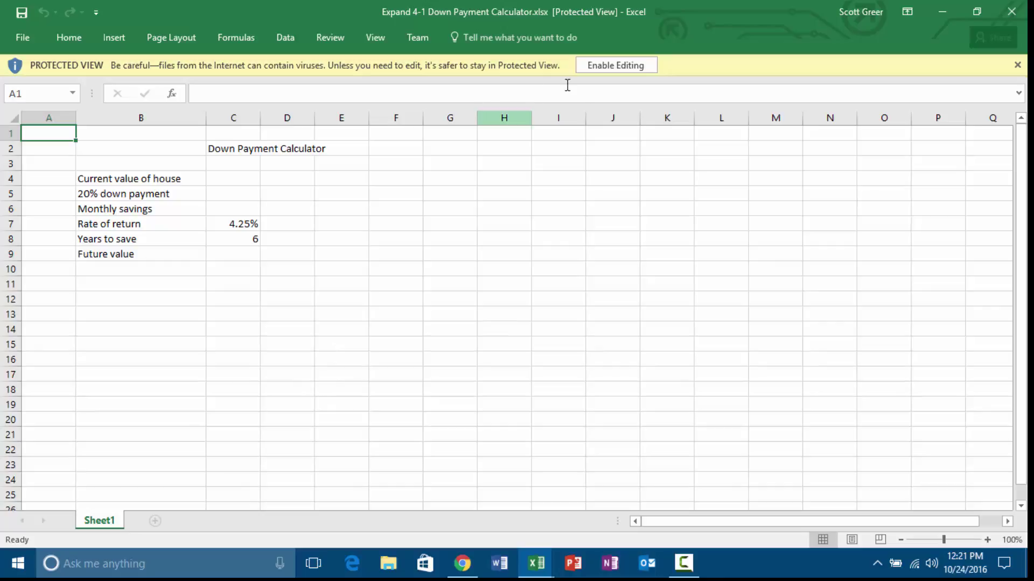
click(608, 64)
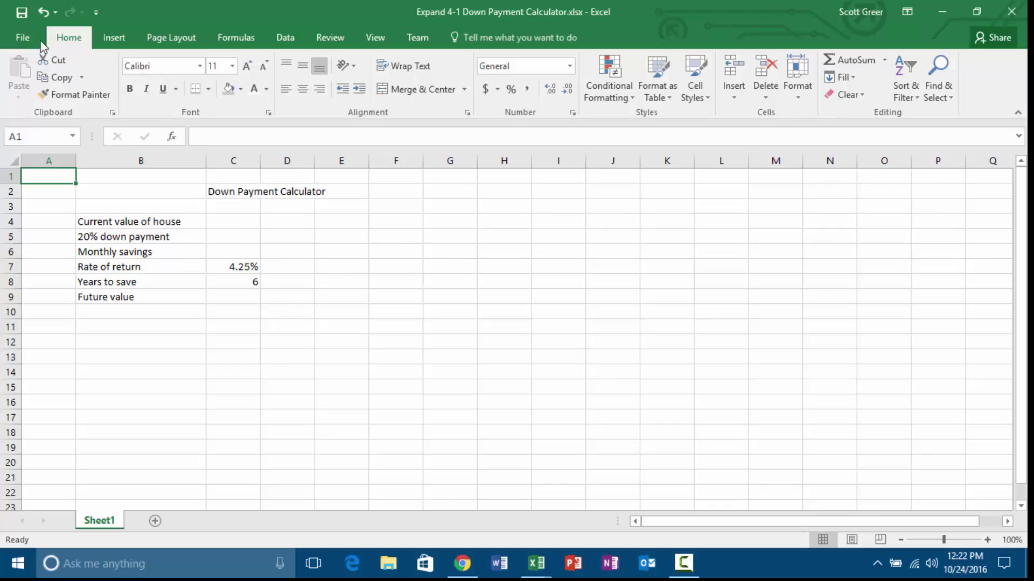
Save a copy of the workbook in the APP104 folder, prefixing the file name with the student's full name and a hyphen.
click(21, 39)
click(60, 188)
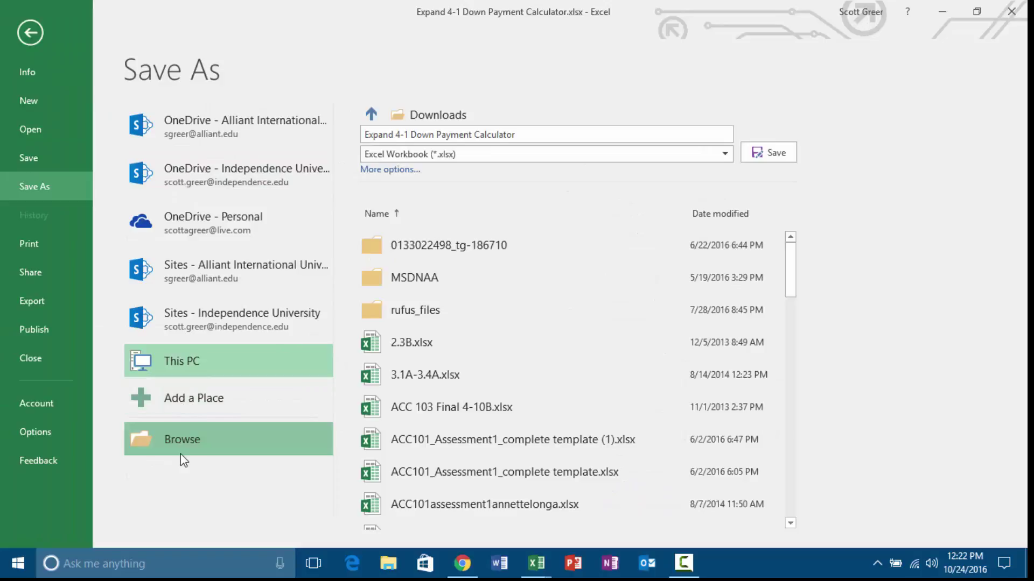
click(179, 454)
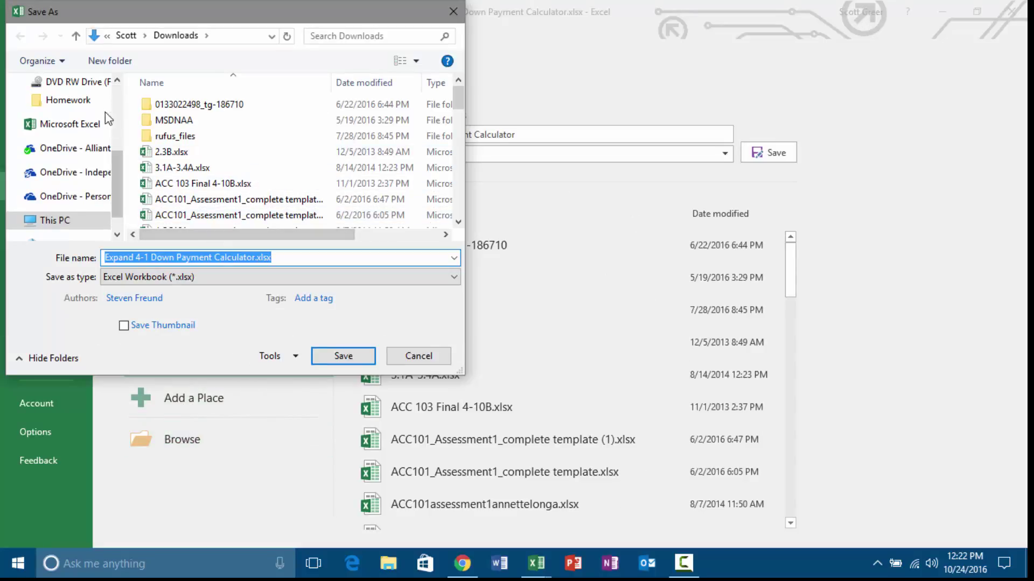
scroll(81, 140, up, 3)
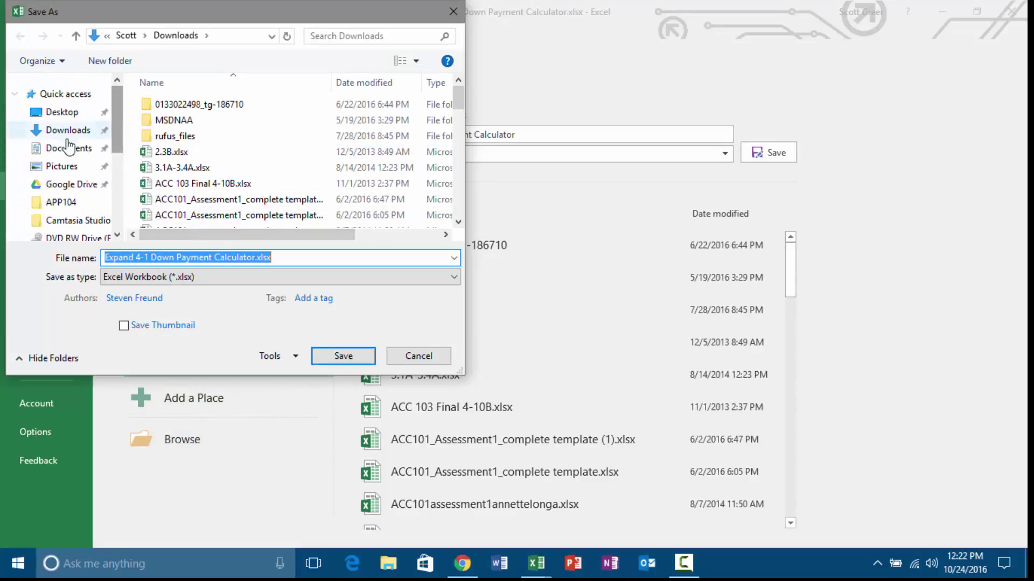
click(61, 203)
click(161, 258)
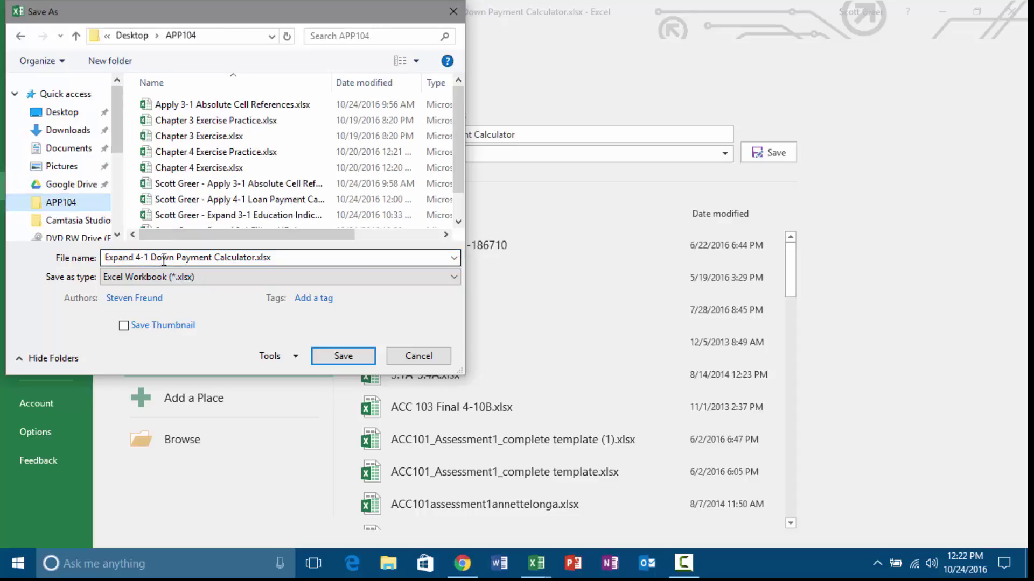
click(104, 262)
click(105, 259)
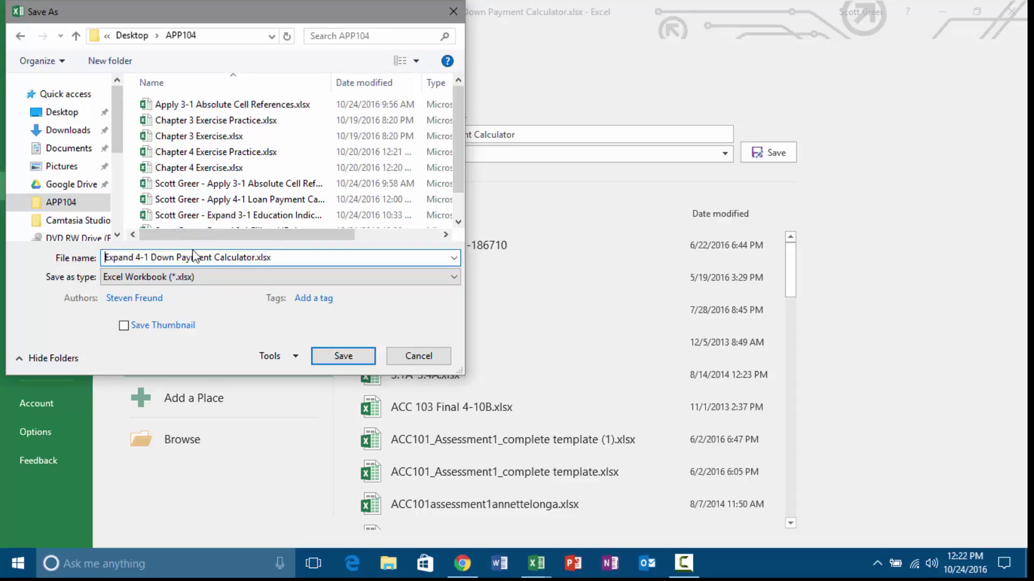
text(Scott Gree)
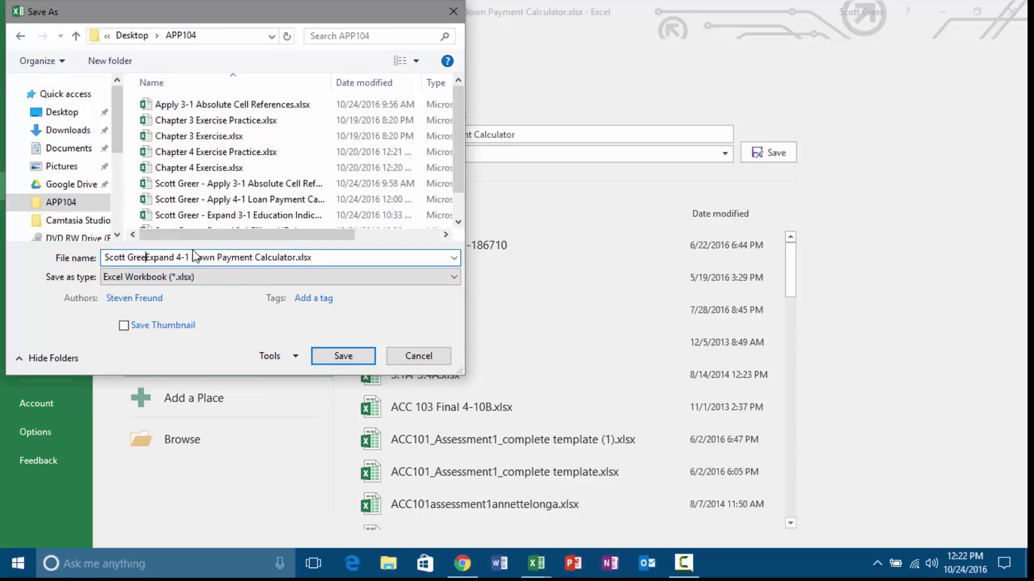
text(r -)
key(Return)
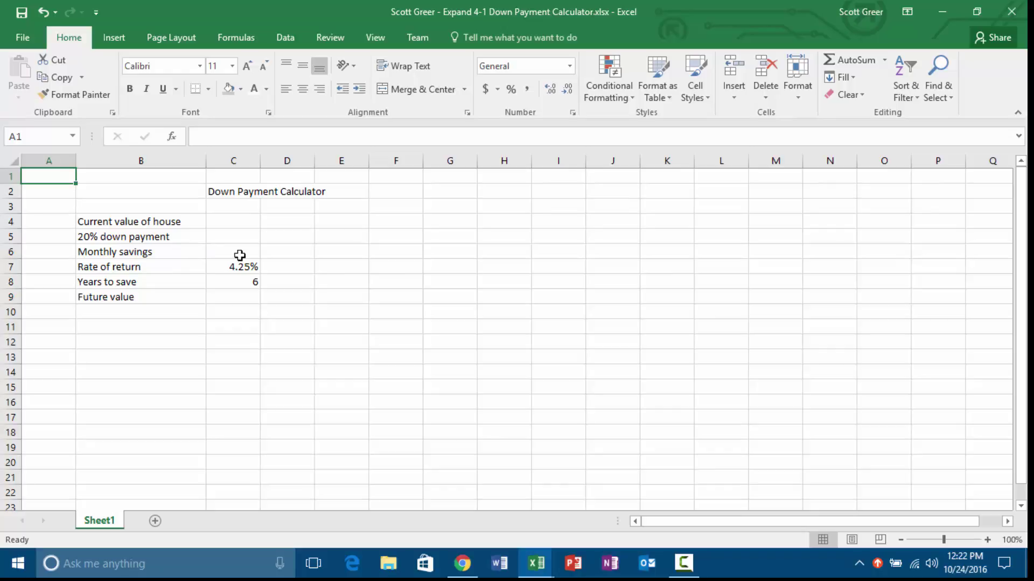
Open a new Chrome window, go to zillow.com and search homes for sale in ZIP code 92069.
right_click(462, 563)
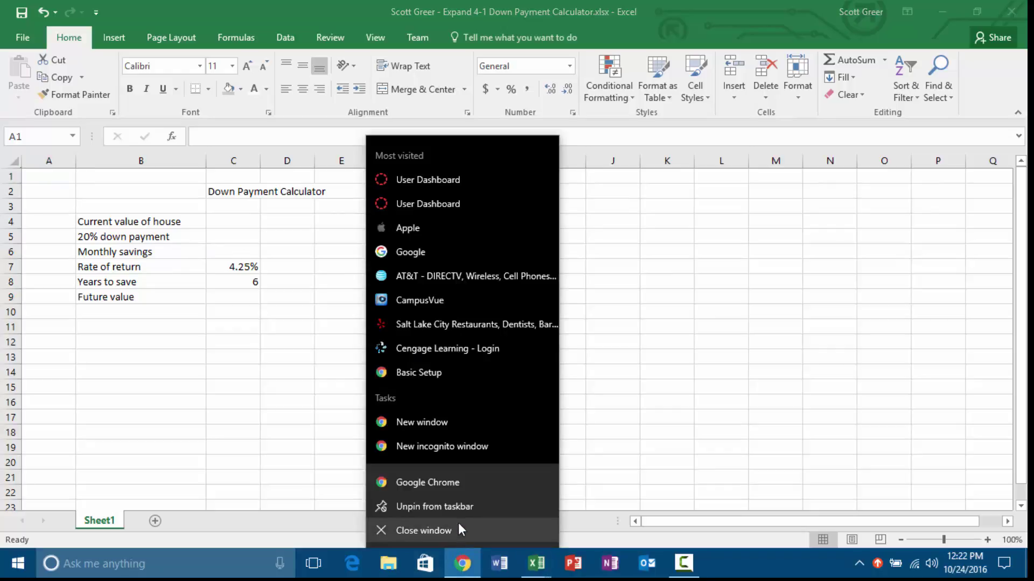
click(457, 481)
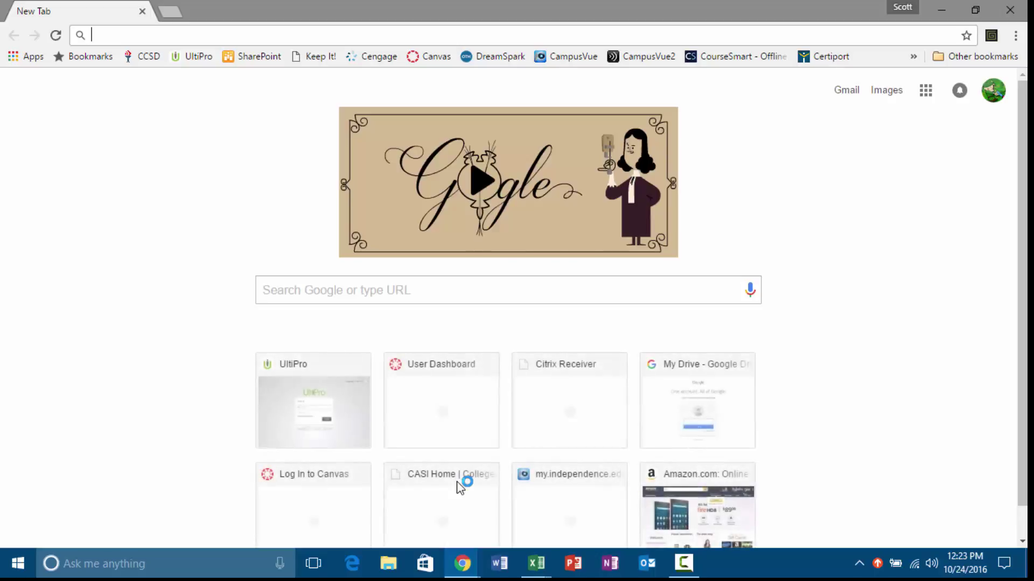
text(zillow.com)
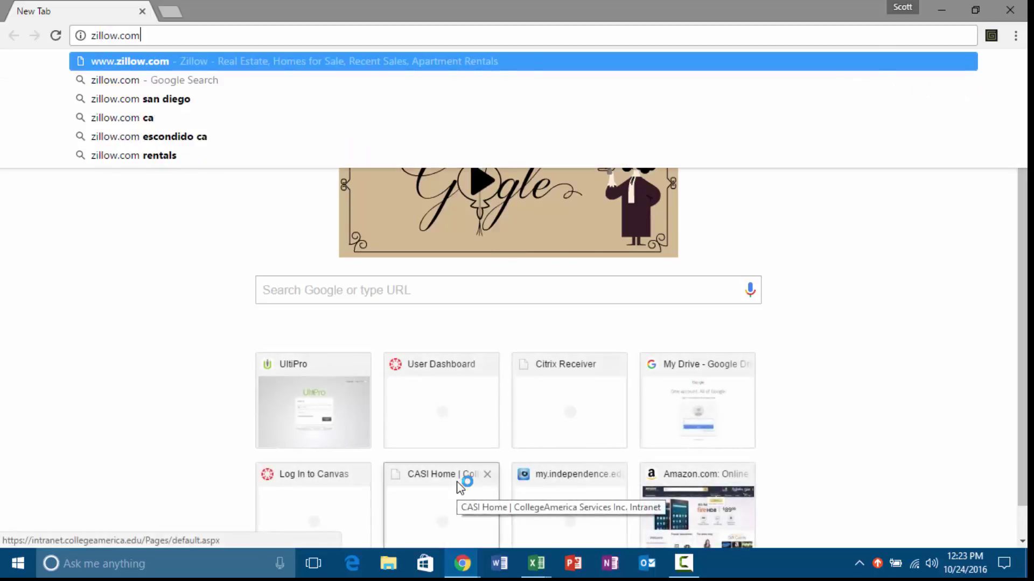
key(Return)
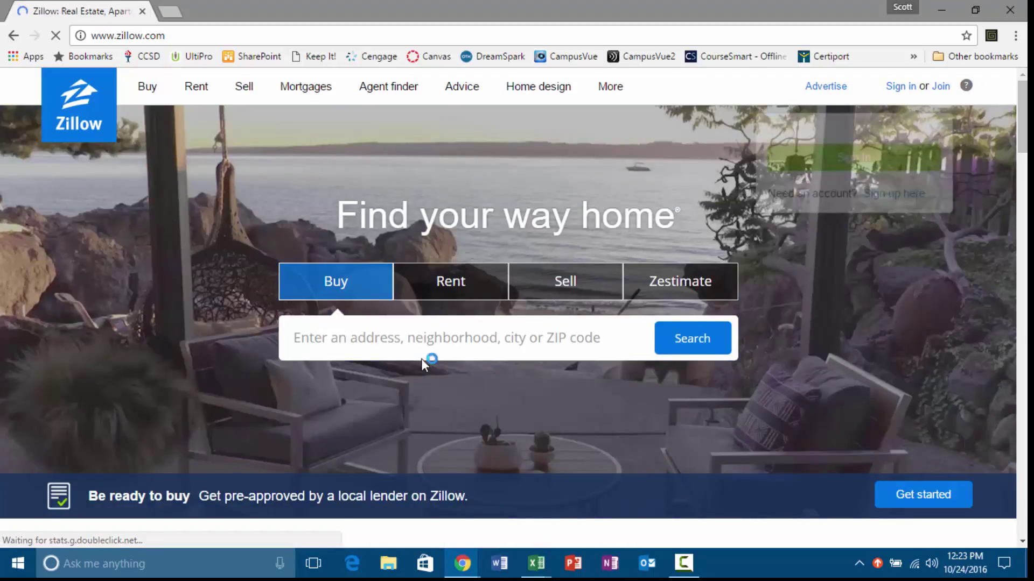
click(360, 331)
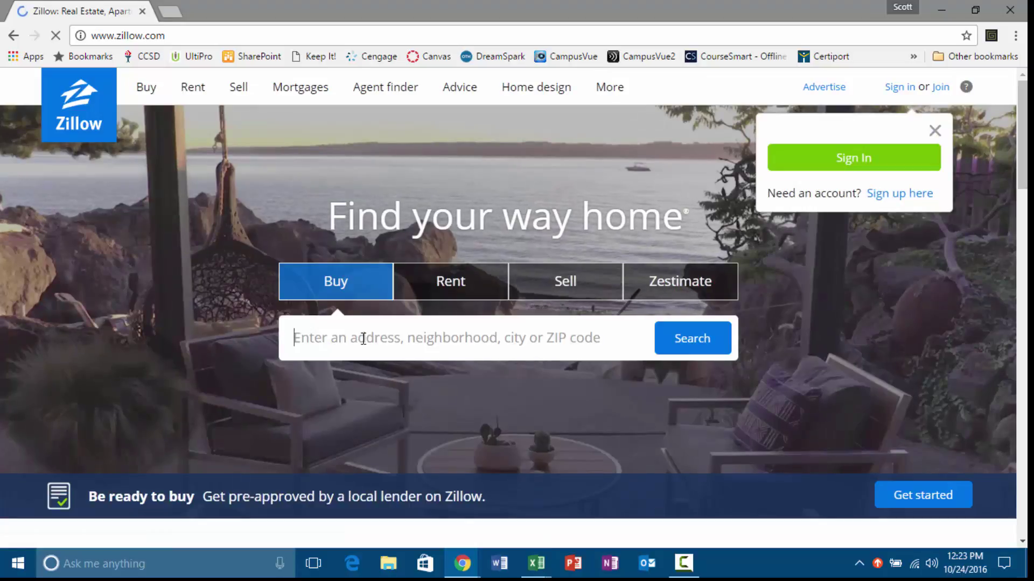
text(92069)
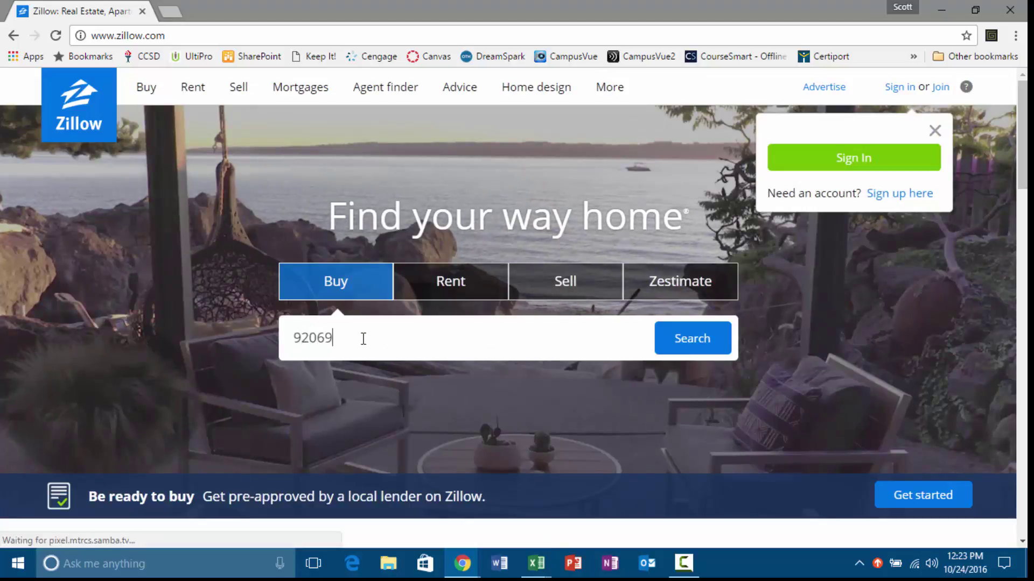
key(Return)
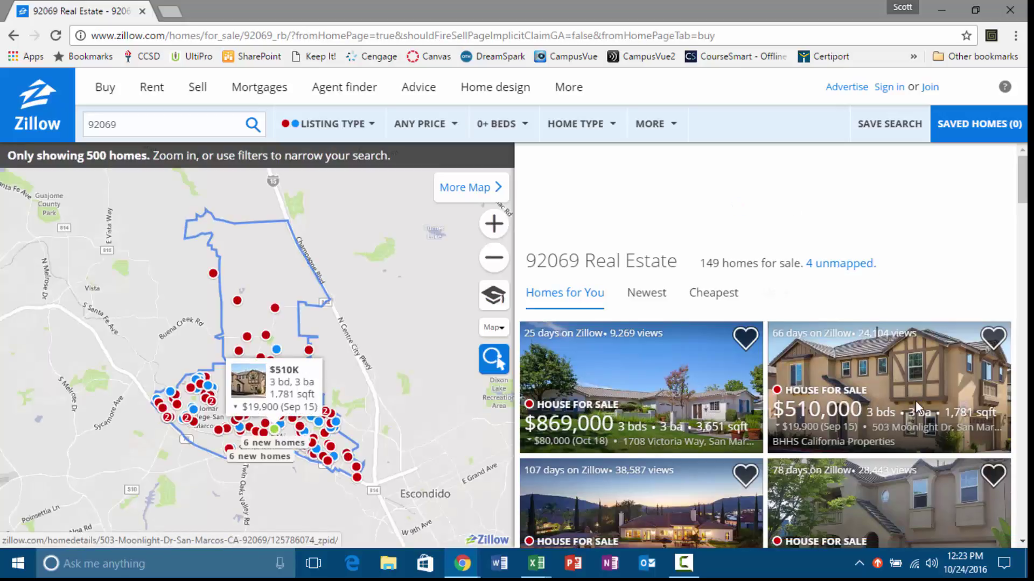
Decline the feedback survey, browse the listings and open the $327,000 home from the map to view its price.
scroll(942, 399, down, 1)
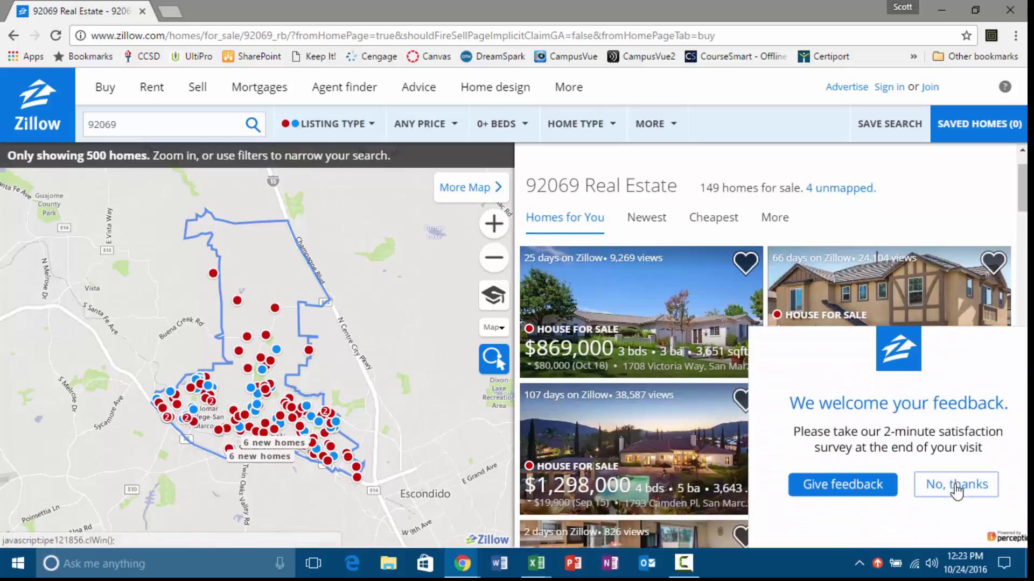
click(957, 485)
scroll(818, 446, down, 2)
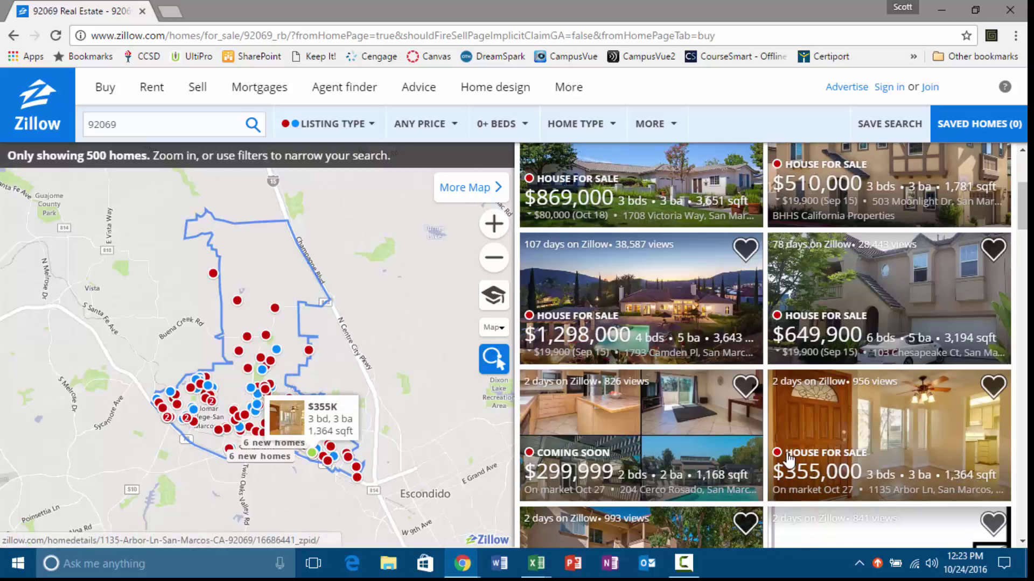
scroll(787, 459, up, 1)
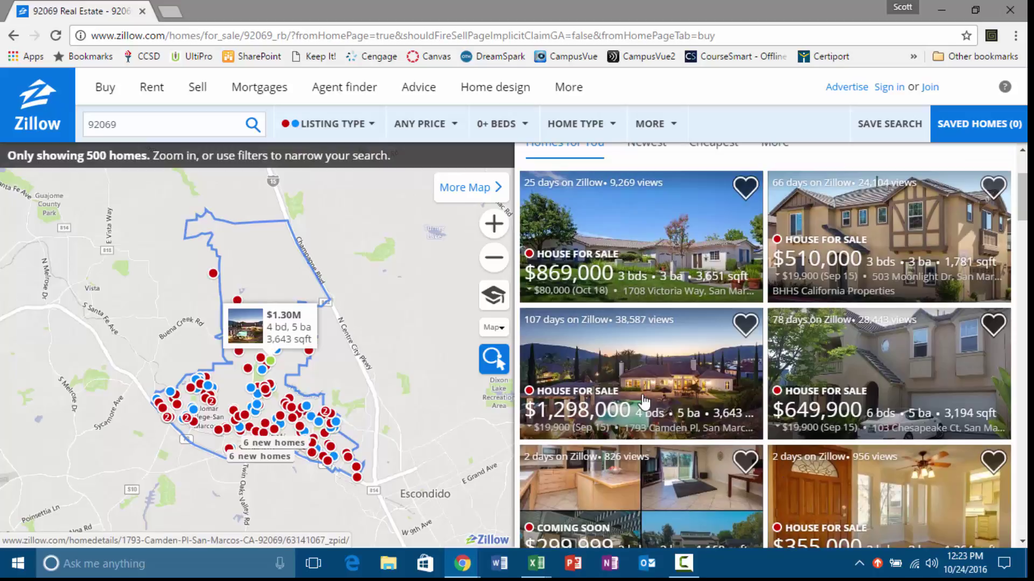
click(227, 449)
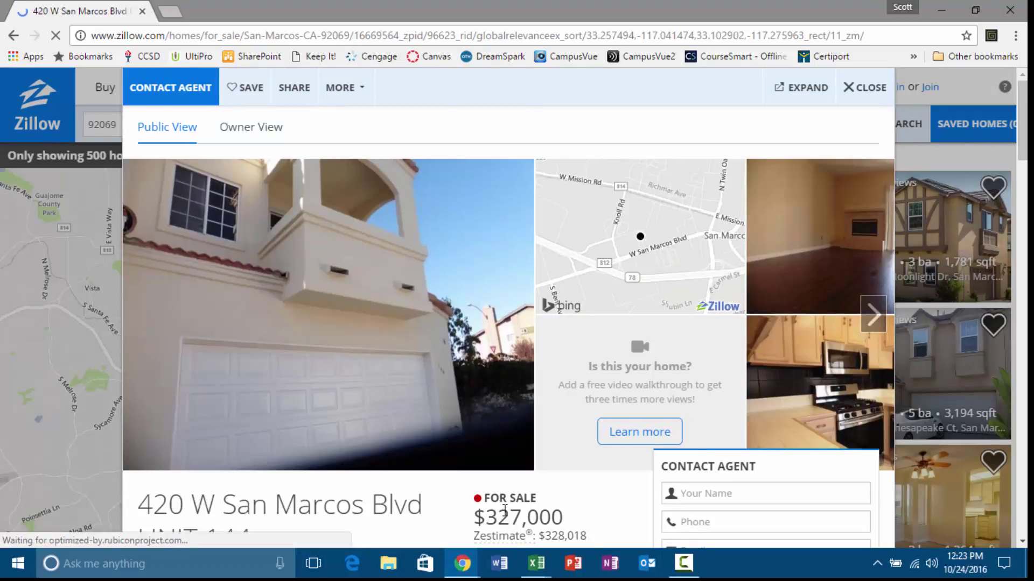
scroll(554, 439, down, 1)
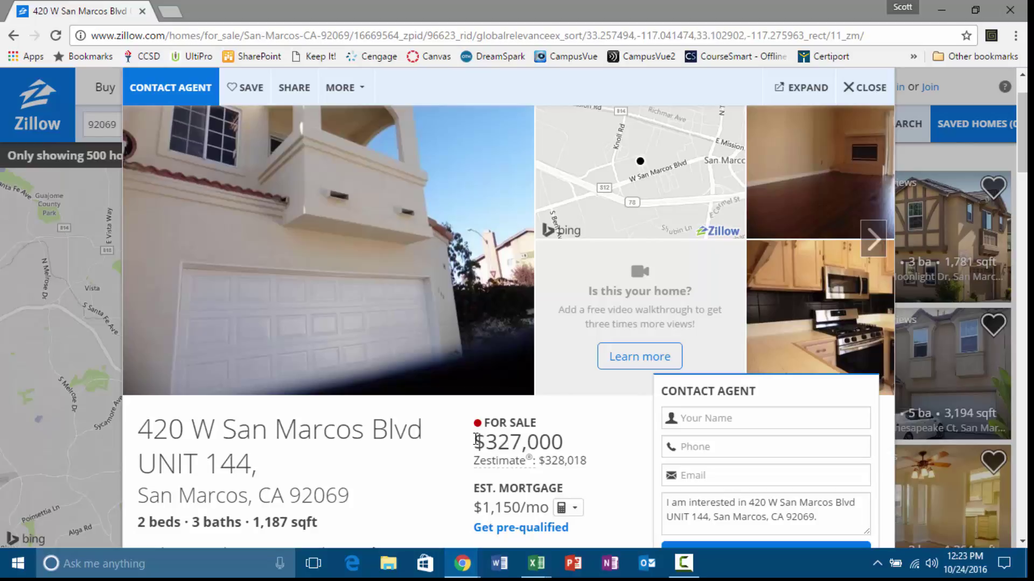
Switch back to Excel and enter 327,000 as the current value of house in C4.
key(alt+Tab)
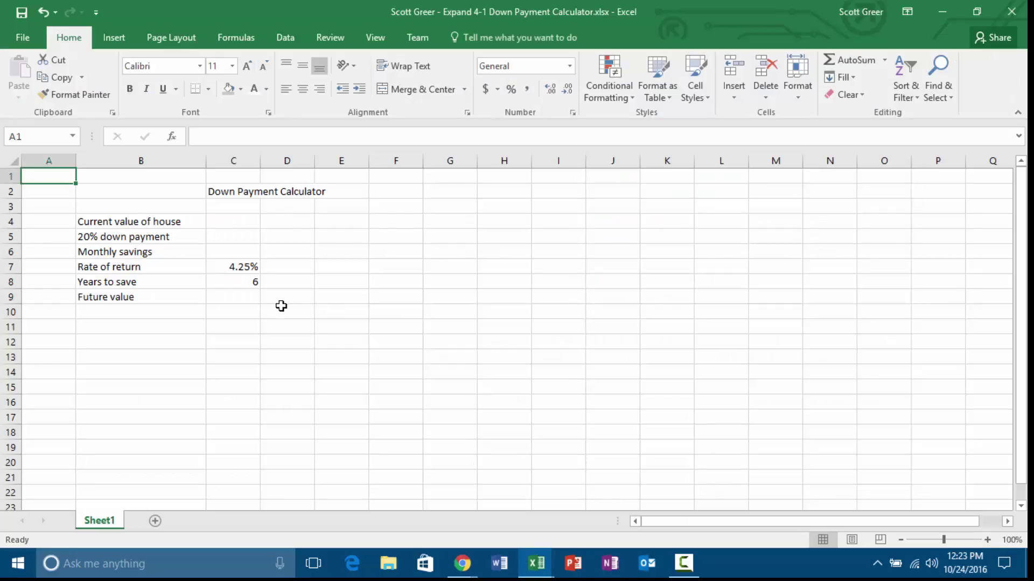
click(253, 221)
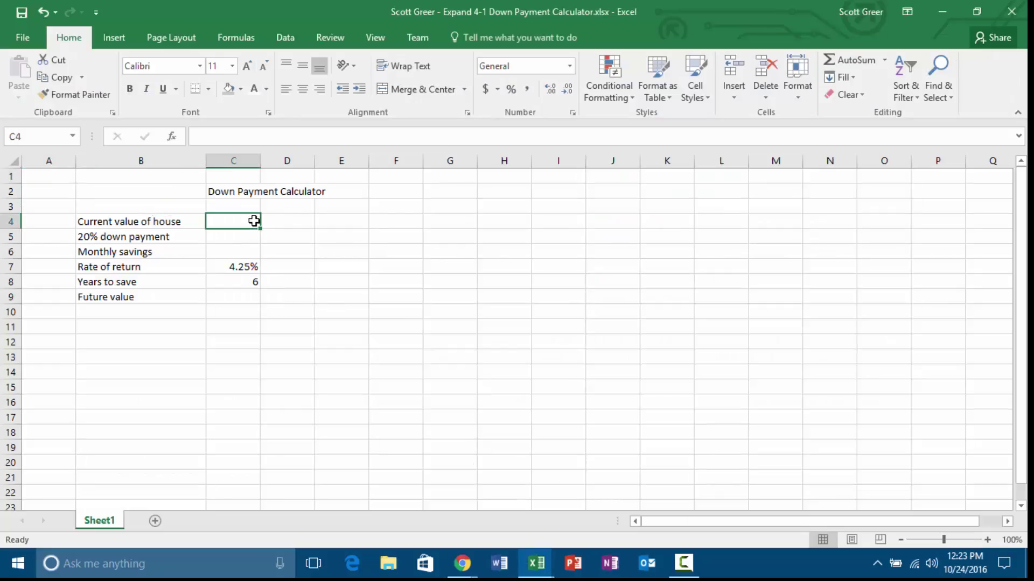
text(327)
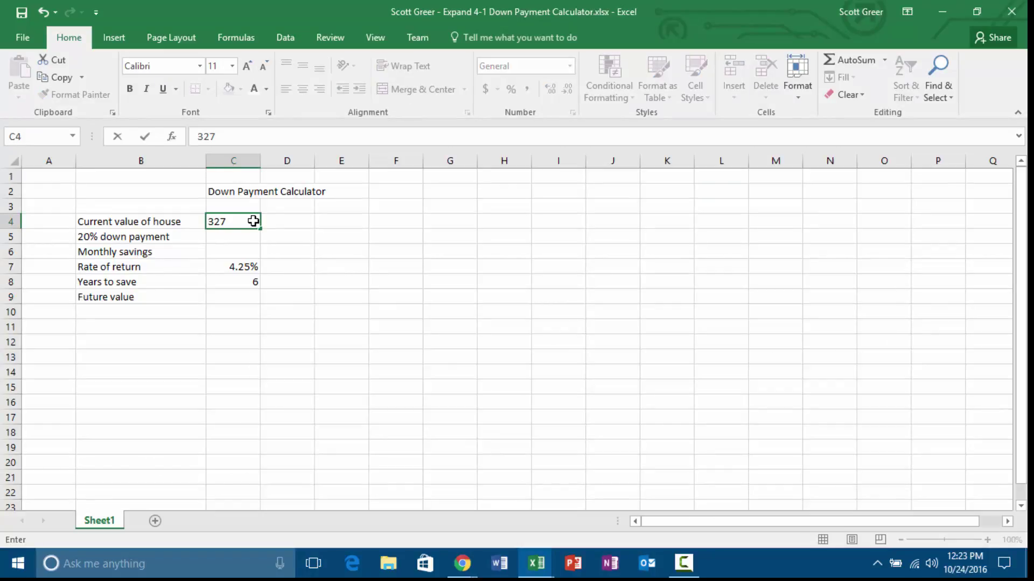
text(,000)
key(Return)
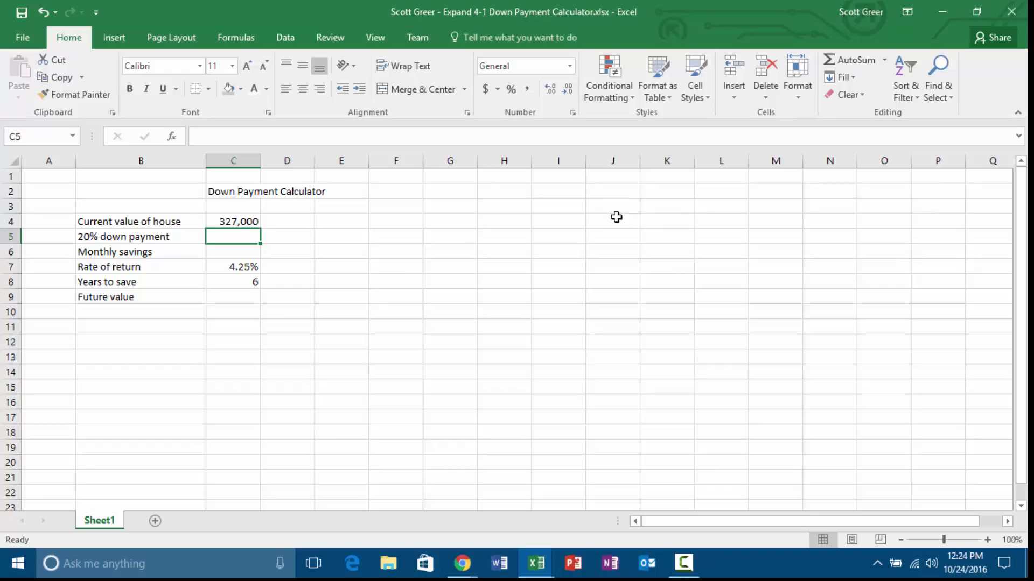
Calculate the 20% down payment in C5 with the formula =C4*20%.
text(=)
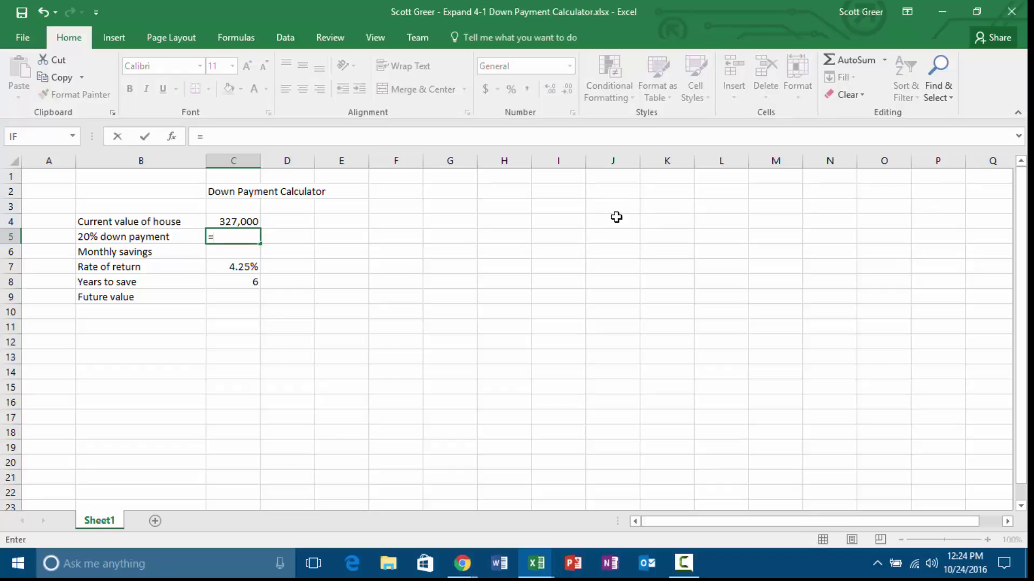
click(249, 220)
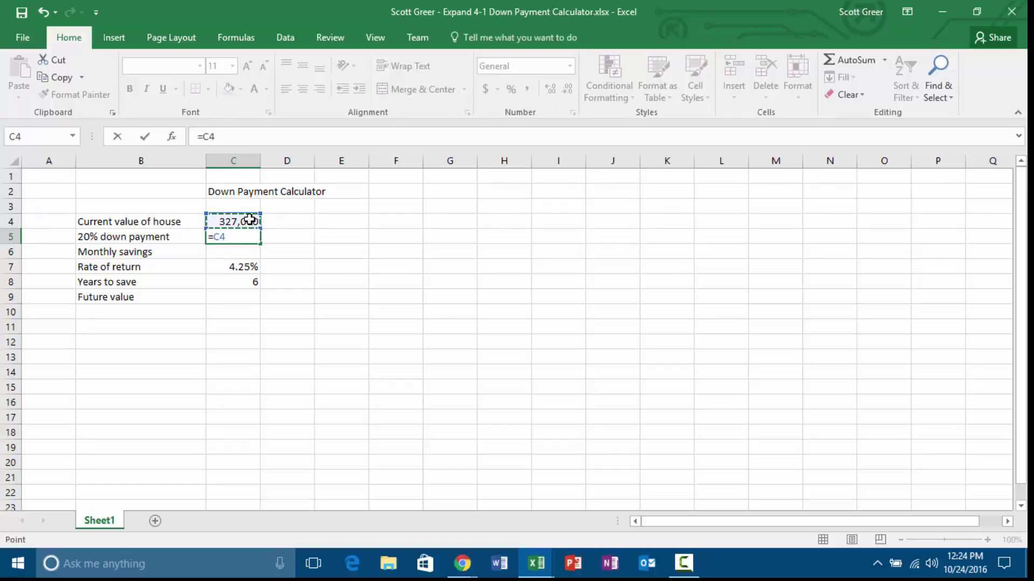
text(*.2)
key(BackSpace)
key(BackSpace)
text(20%)
key(Return)
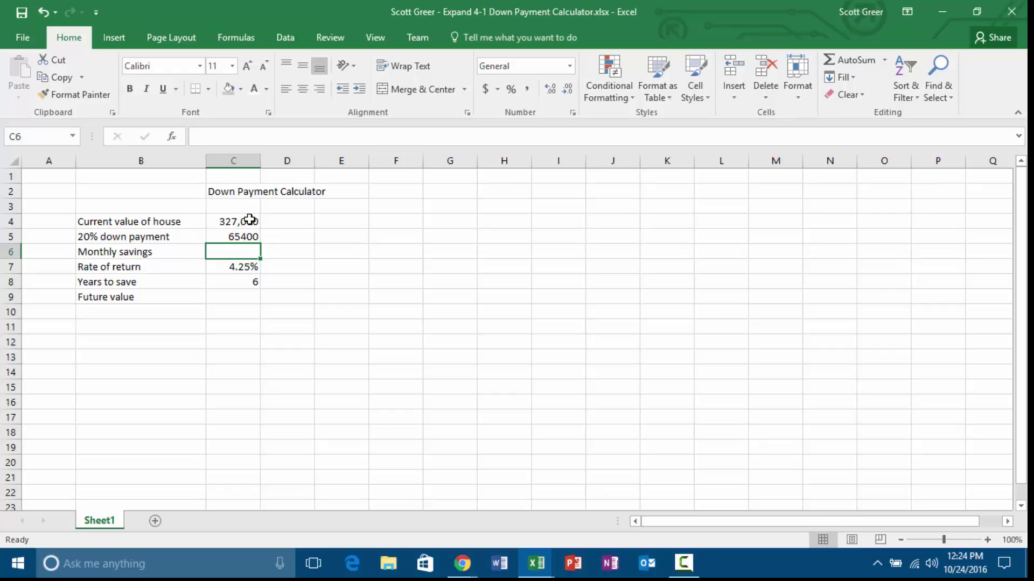
Format the down payment in C5 with comma style and no decimal places, and select the monthly savings cell C6.
click(250, 237)
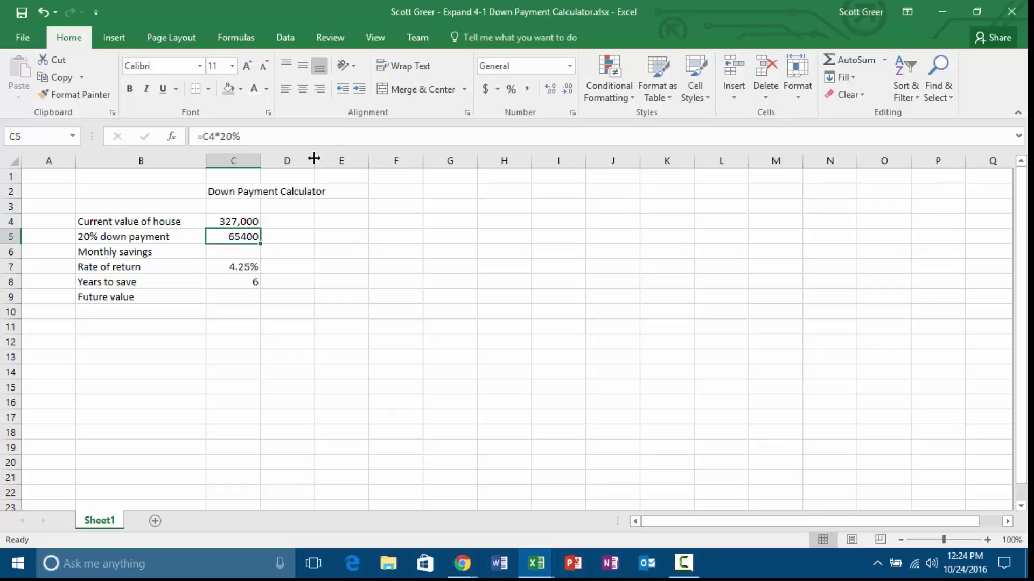
click(529, 92)
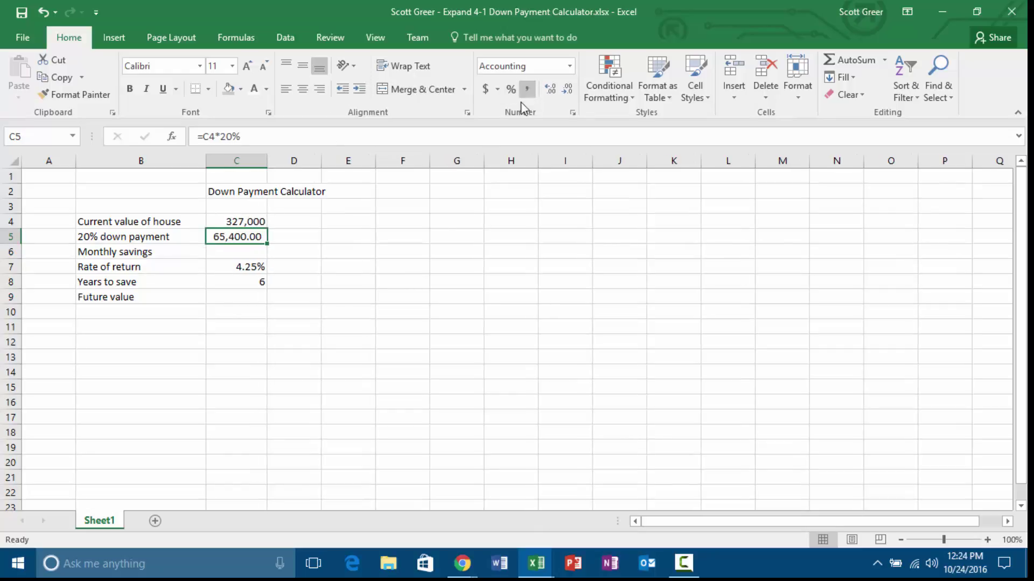
click(568, 91)
click(568, 92)
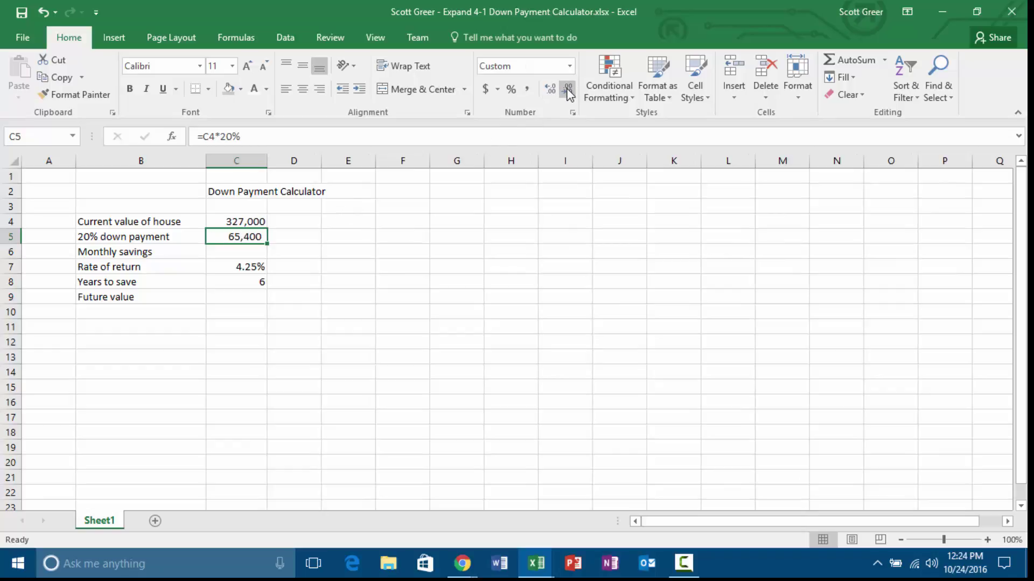
click(239, 252)
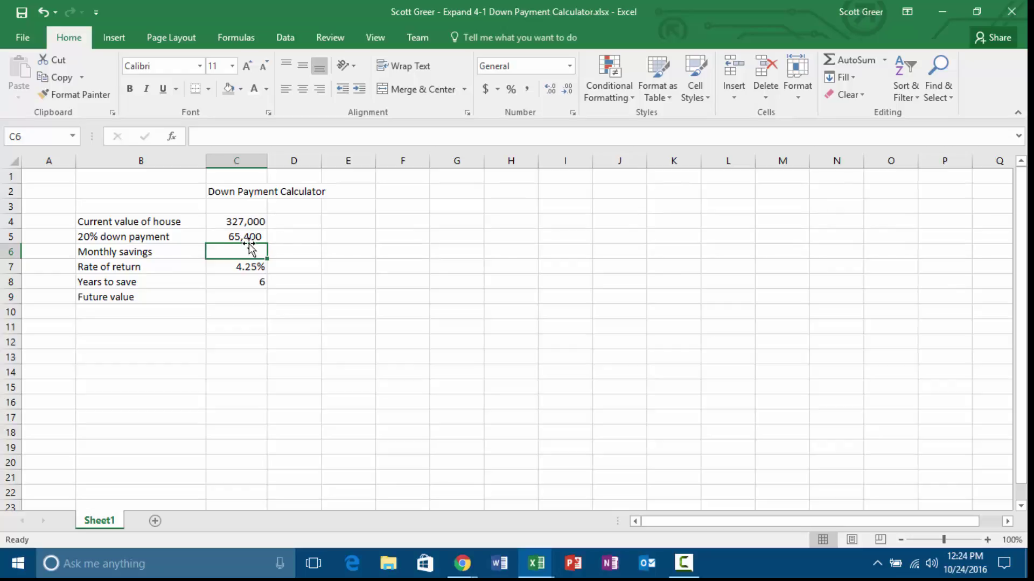
Enter 900 as the monthly savings in C6.
click(987, 540)
click(987, 540)
click(987, 540)
click(986, 539)
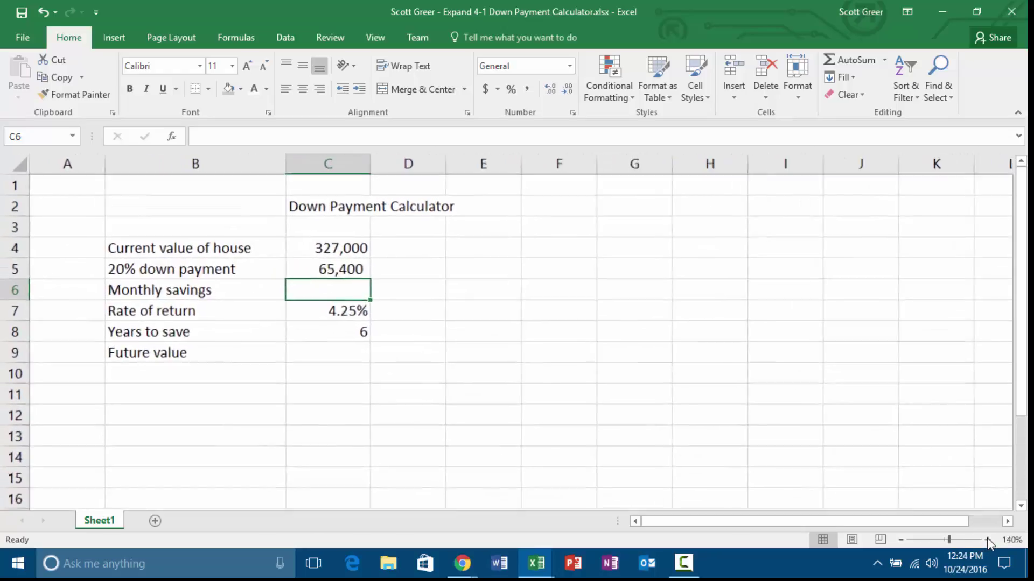
click(987, 539)
click(987, 539)
click(987, 539)
click(987, 539)
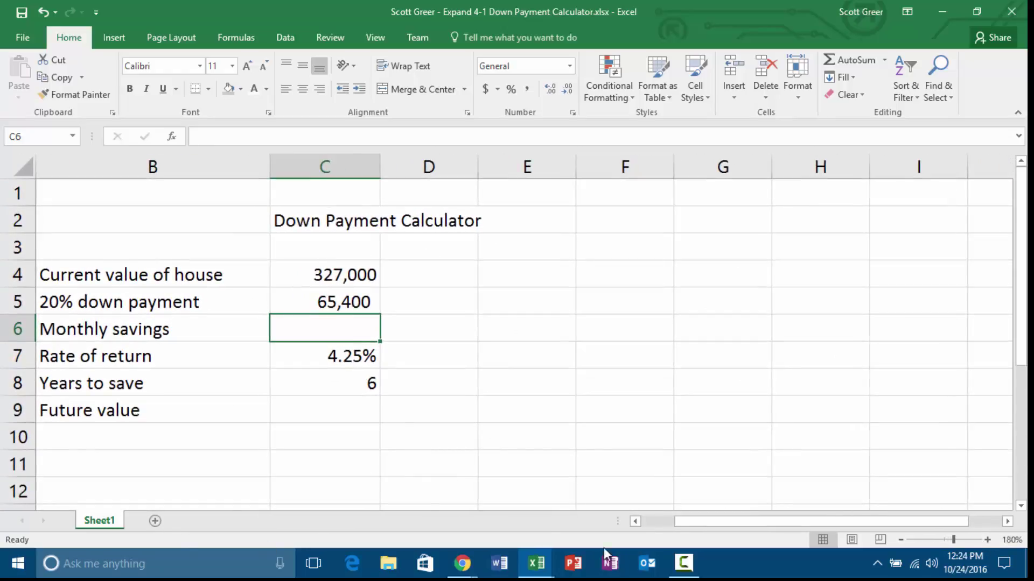
click(634, 521)
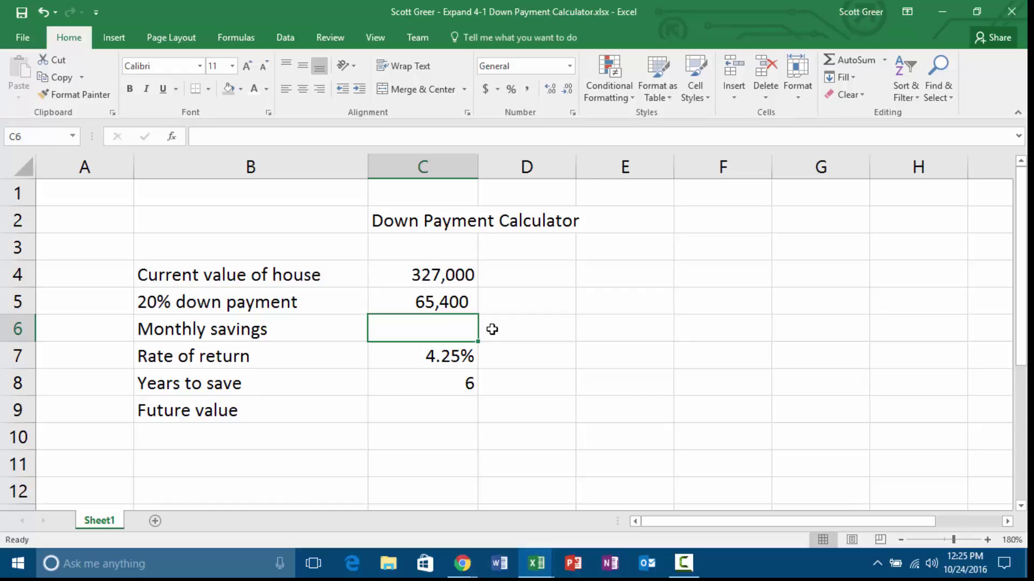
text(900)
key(Return)
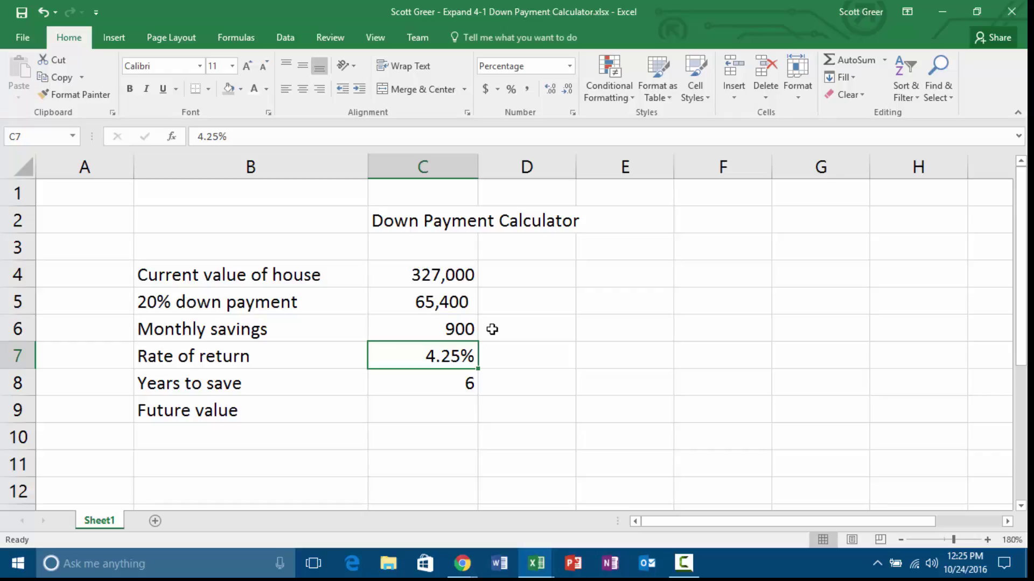
Calculate the future value in C9 with the formula =-FV(C7,C8*12,C6).
key(Down)
key(Down)
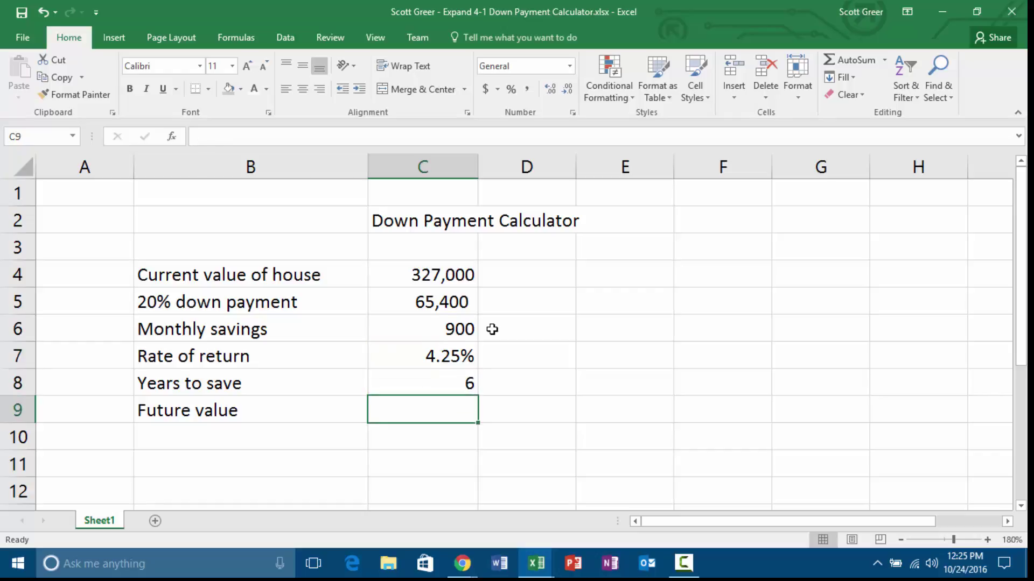
text(=)
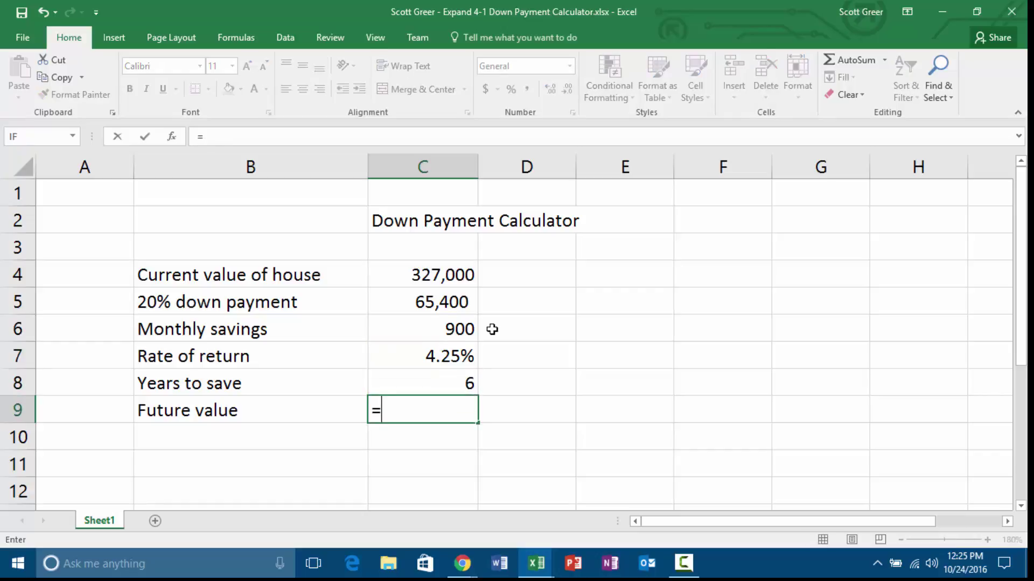
text(-FV)
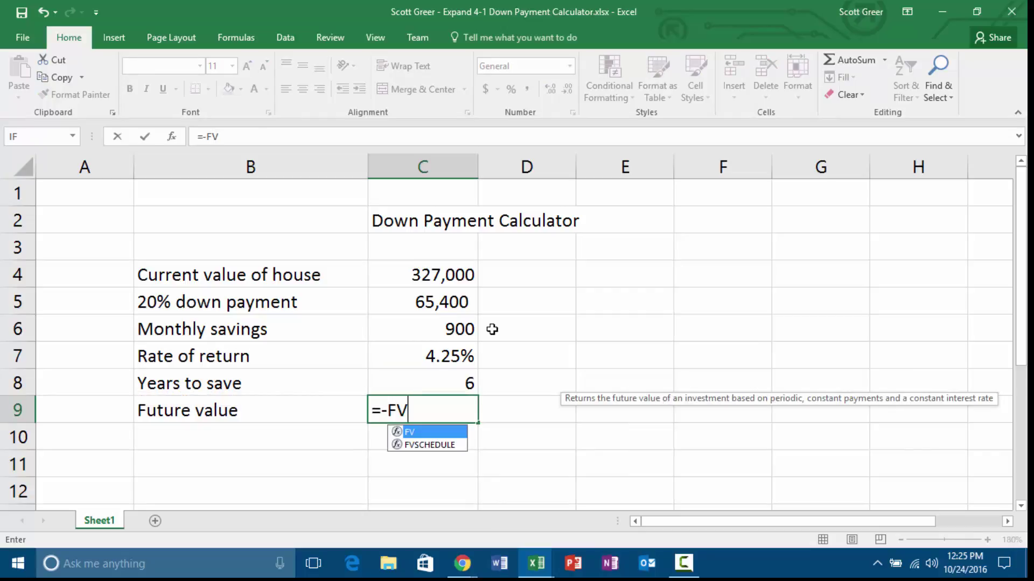
text(()
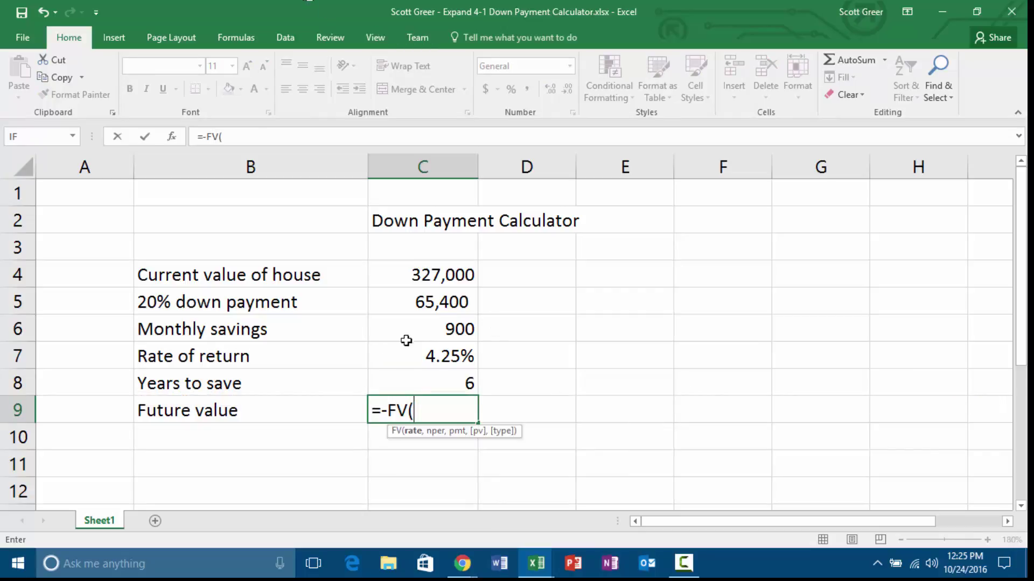
click(430, 363)
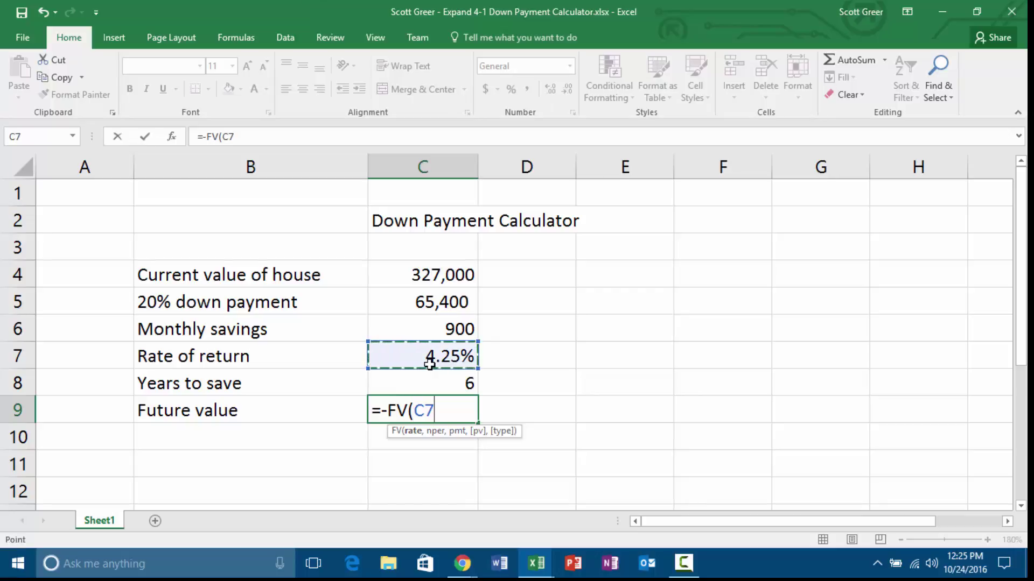
text(,)
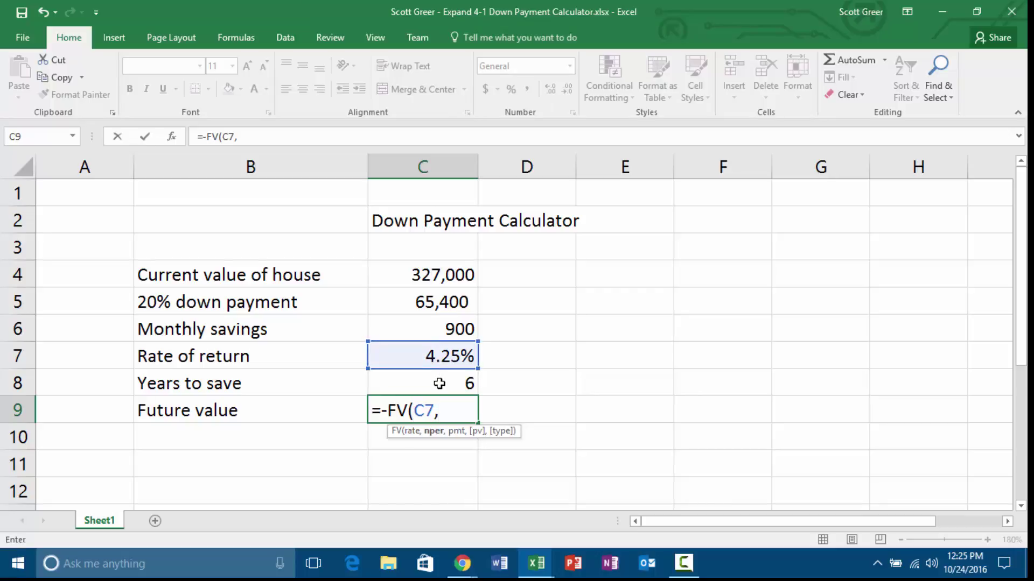
click(439, 383)
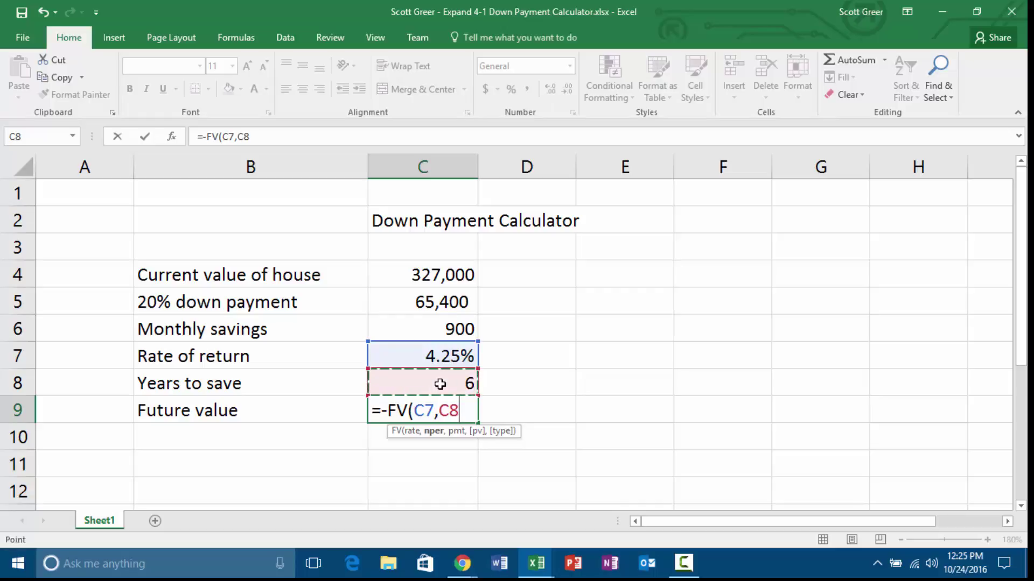
text(*12)
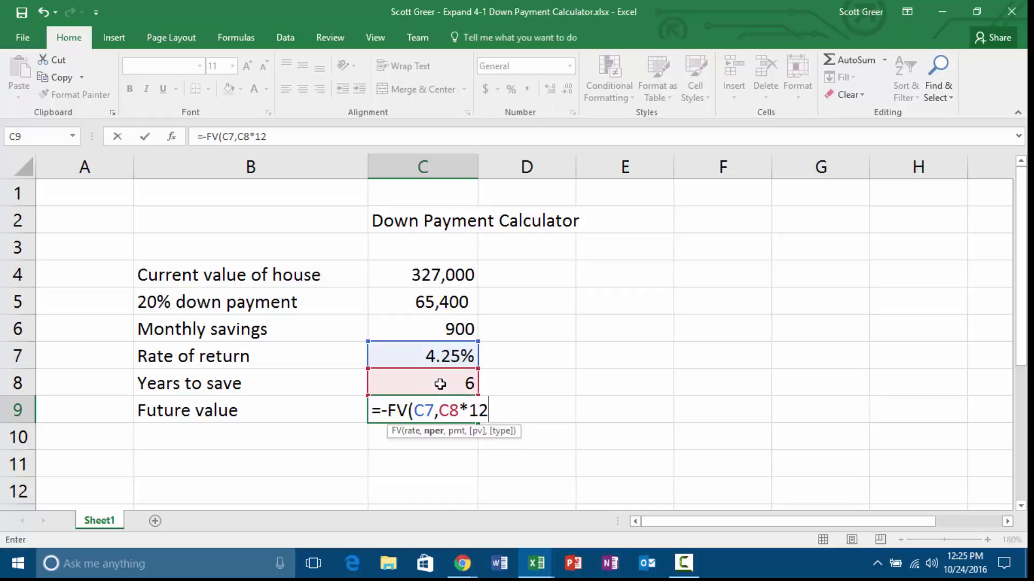
text(,)
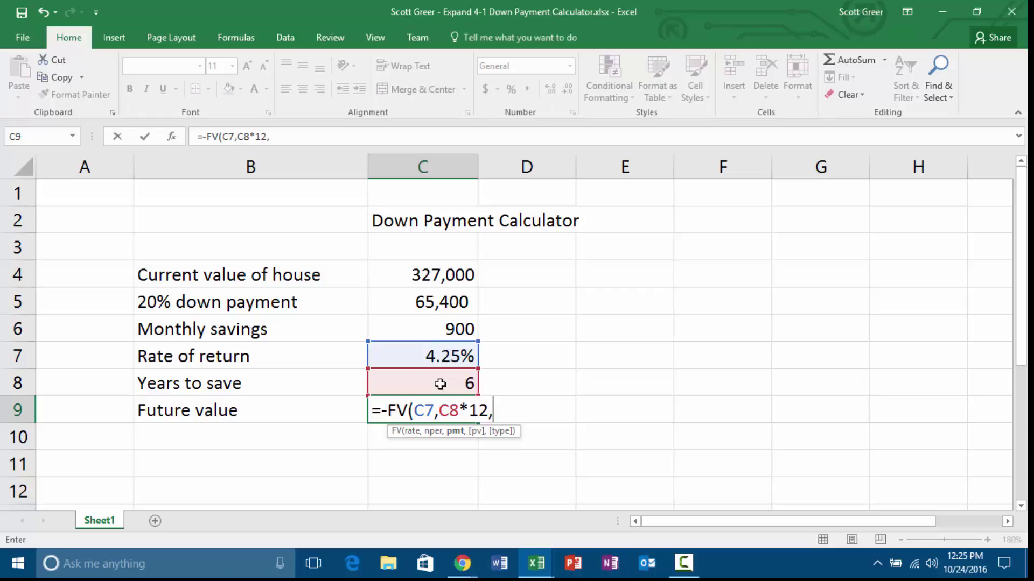
click(443, 331)
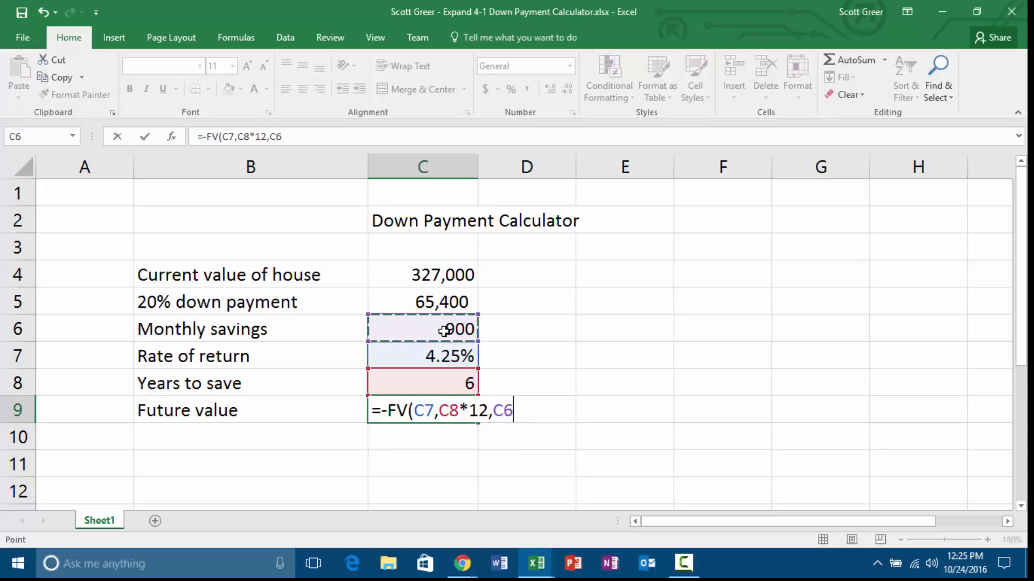
text())
key(Return)
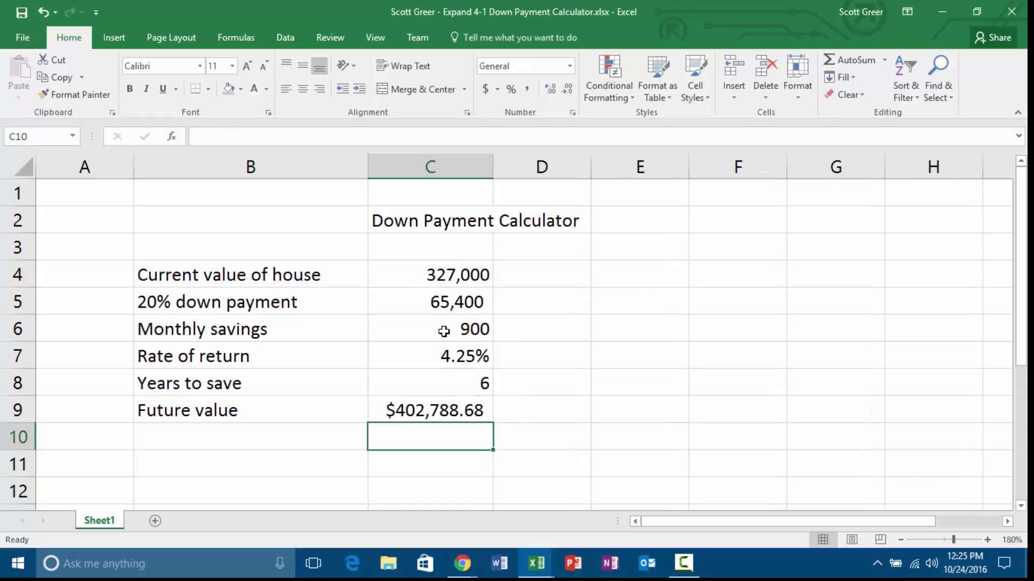
key(Up)
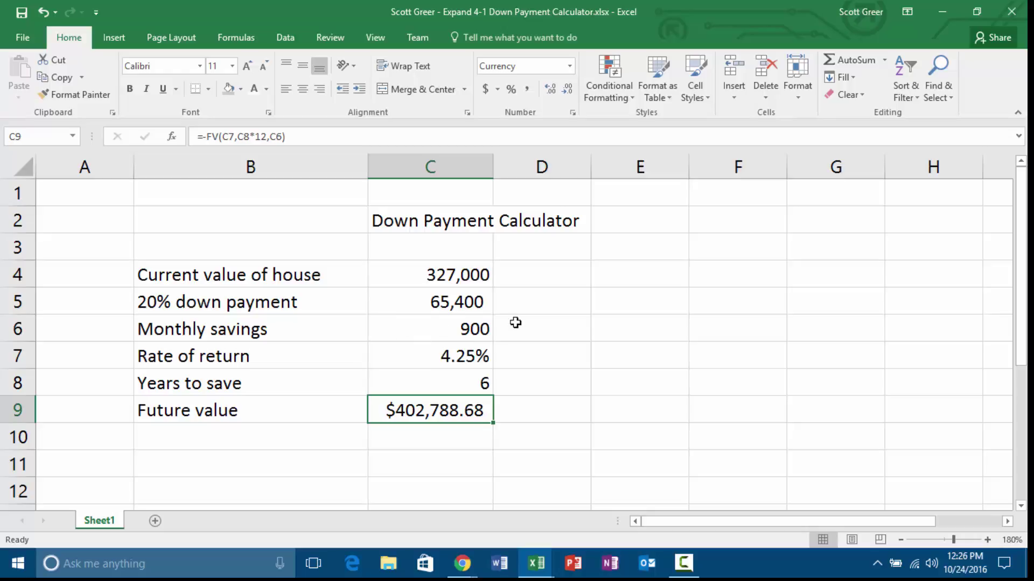
Link cell E4 to the future value with the formula =C9.
click(666, 253)
click(659, 275)
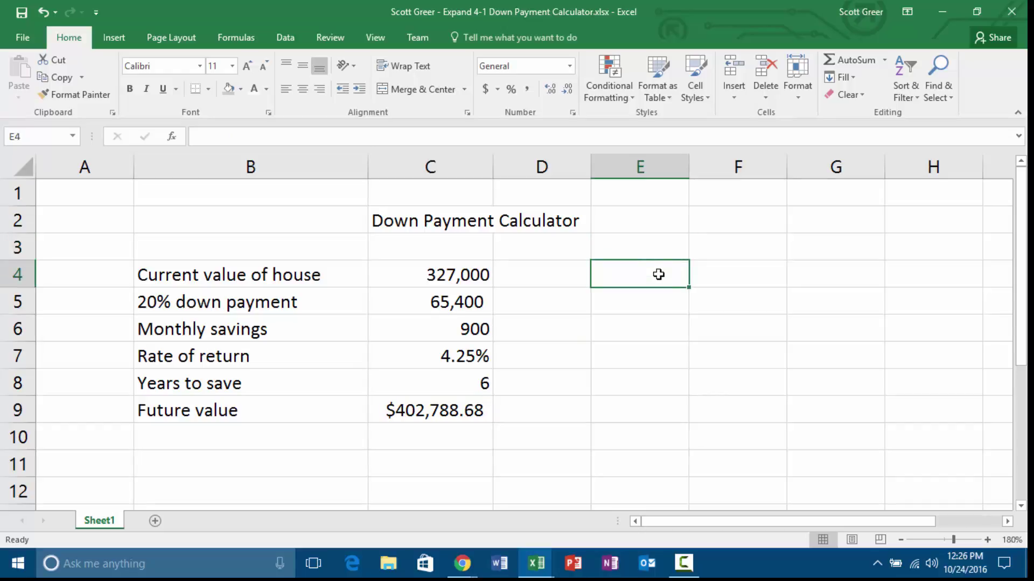
text(=)
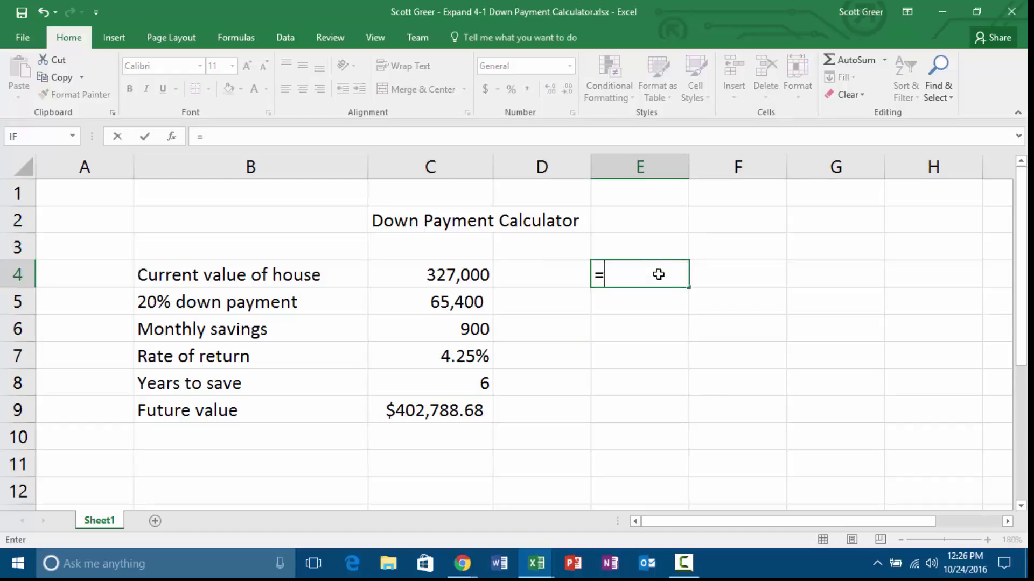
click(417, 415)
key(Return)
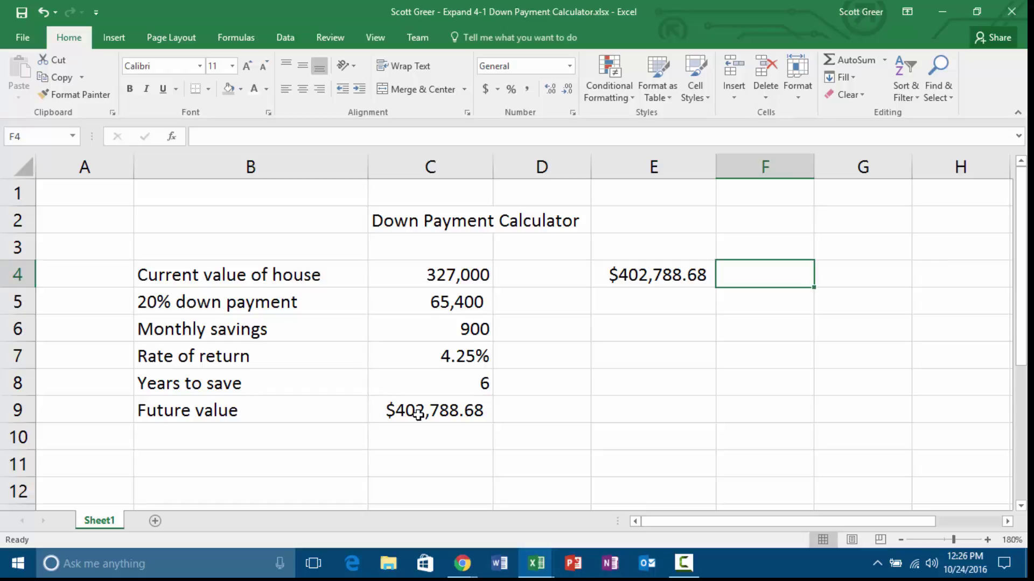
Enter the first two rates of return beside E4: 4.00% in F4 and 4.25% in G4.
text(4.)
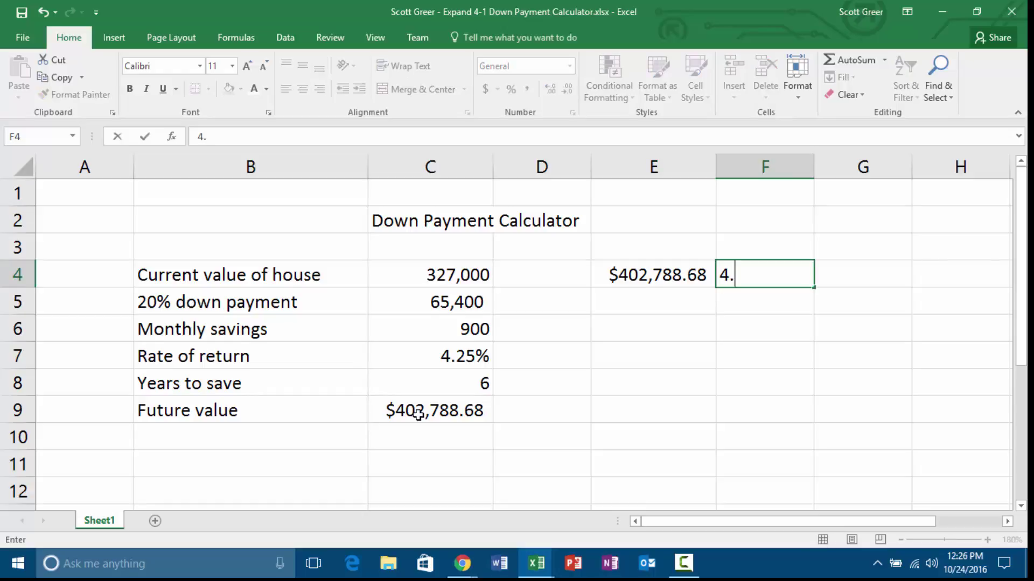
text(00%)
key(Tab)
text(4.2)
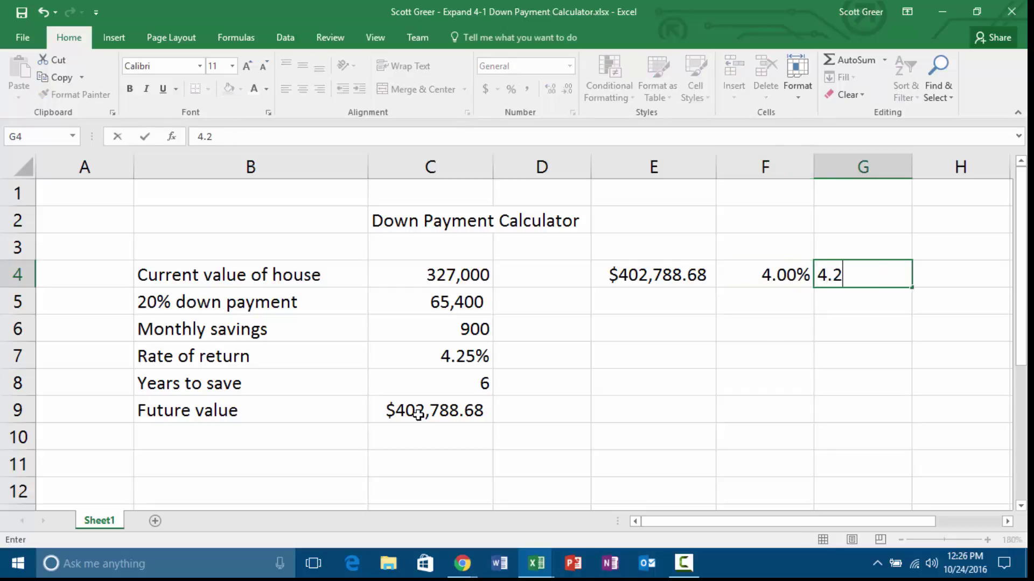
text(5%)
key(Return)
Extend the rate series from F4:G4 across row 4 to 6.00% in N4.
key(Up)
key(Left)
key(shift+Right)
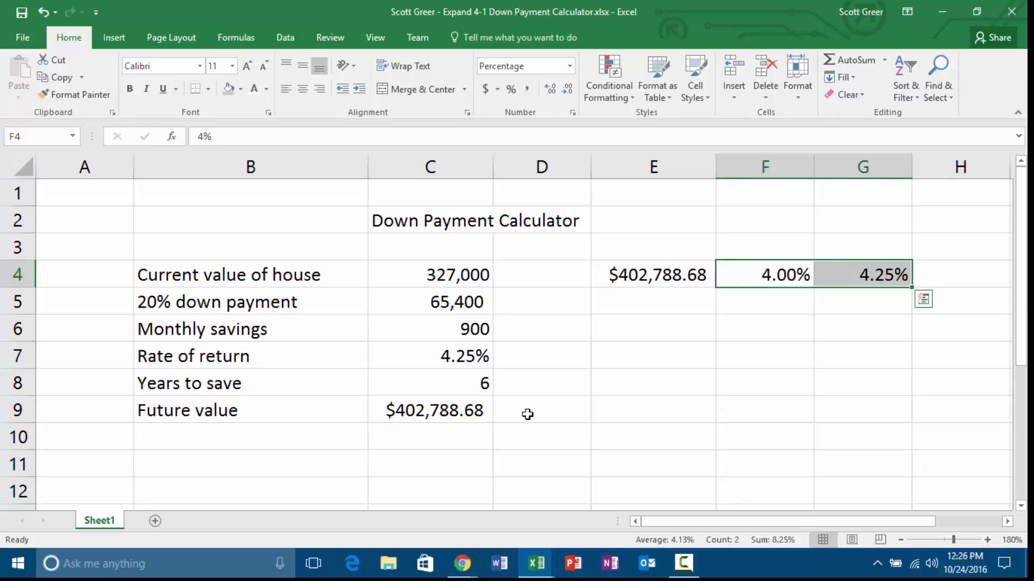
drag(911, 287, 750, 306)
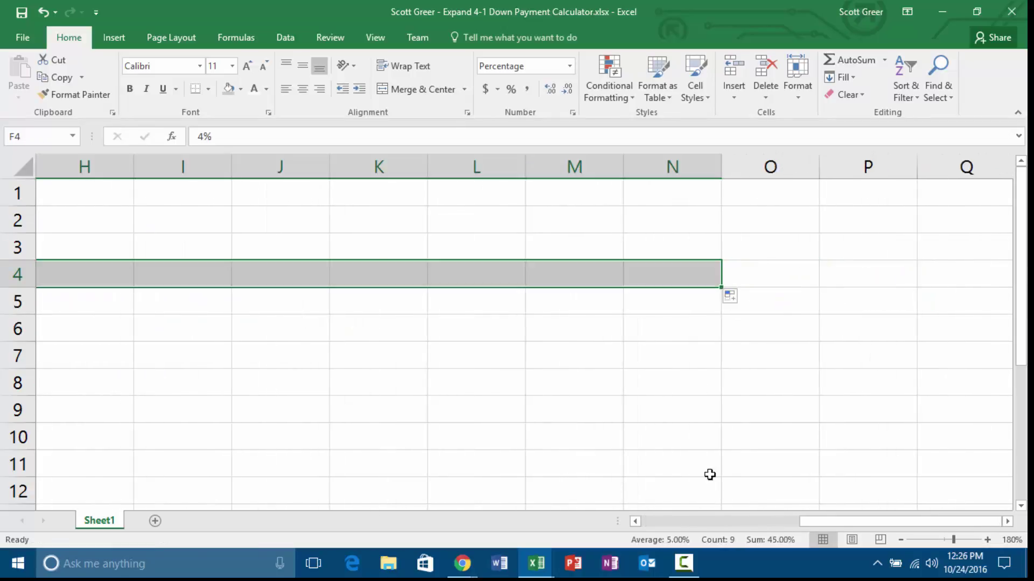
drag(819, 525, 712, 541)
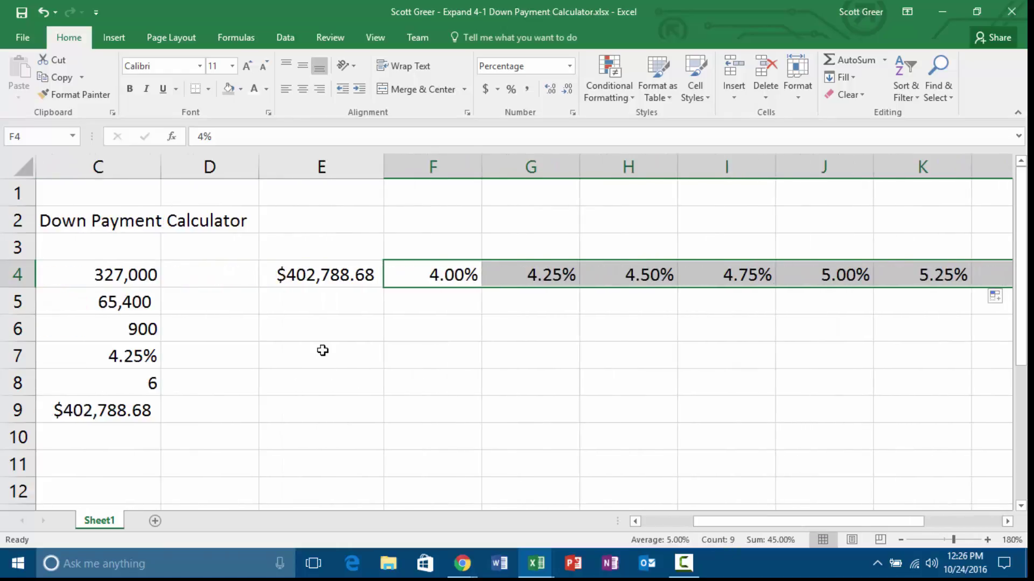
Enter the first two year values below E4: 1 in E5 and 2 in E6.
click(328, 301)
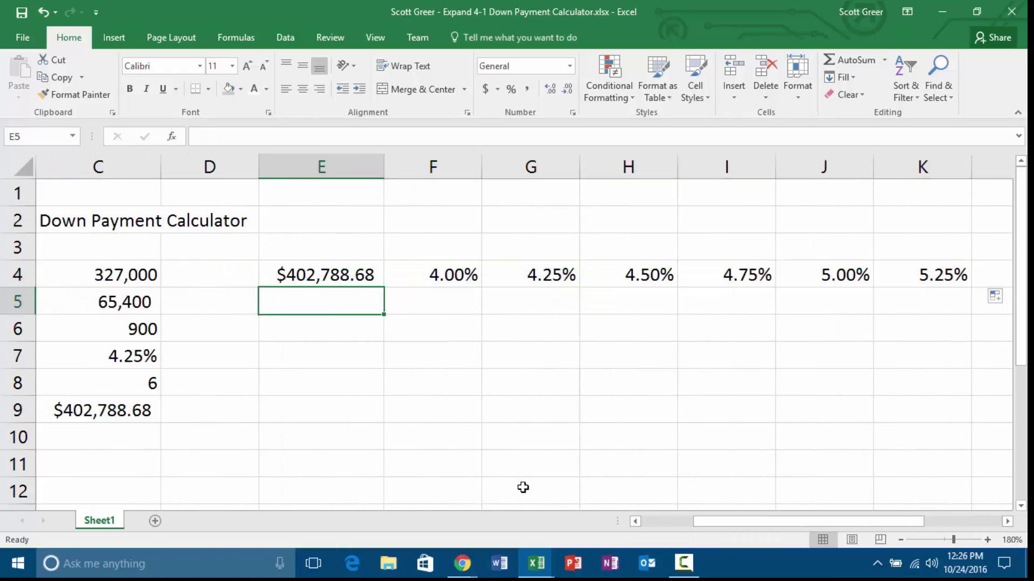
click(636, 521)
click(636, 521)
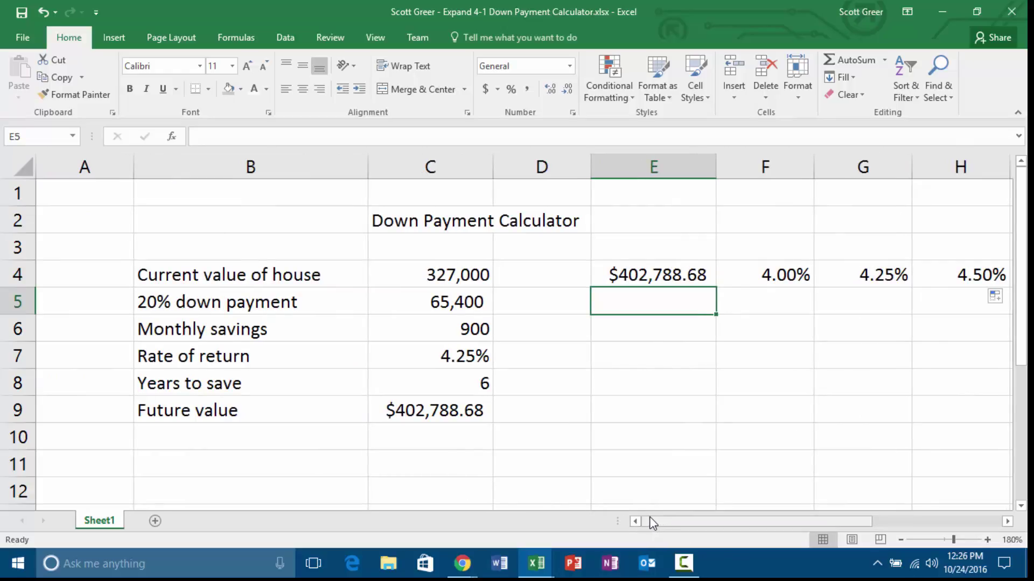
text(1)
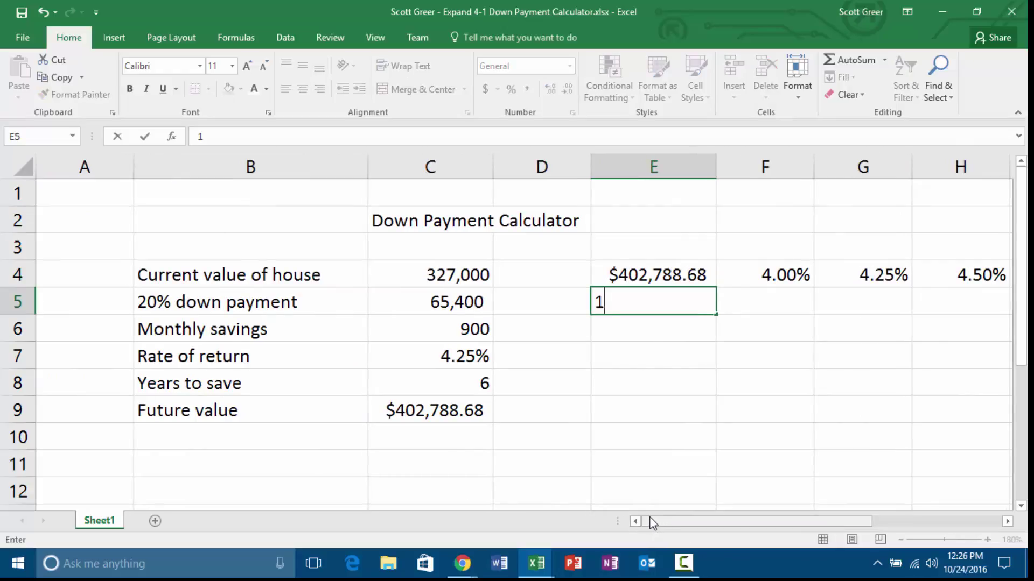
key(Return)
text(2)
key(Return)
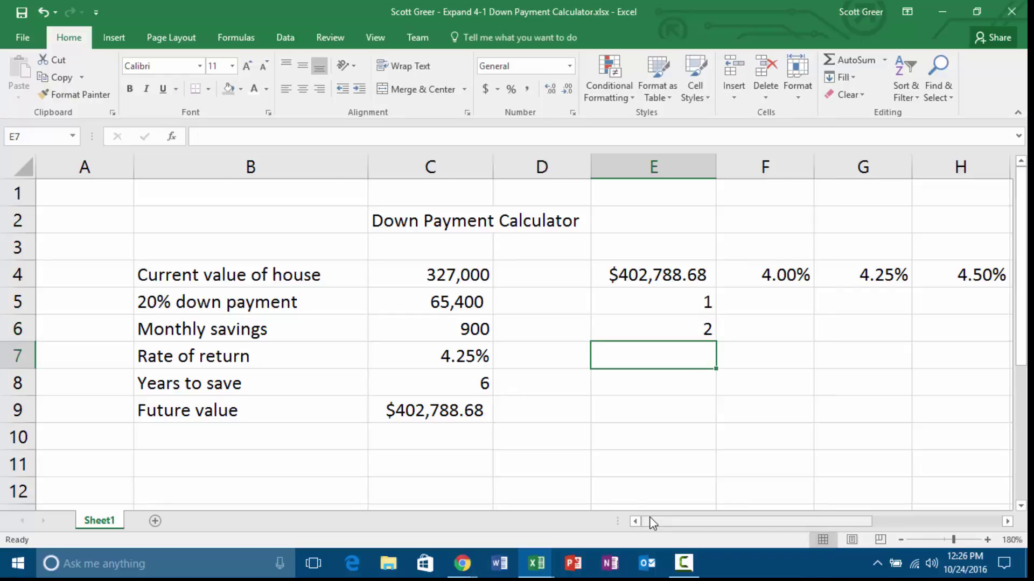
Extend the year series from E5:E6 down column E to 10 in E14.
key(Up)
key(Up)
key(shift+Down)
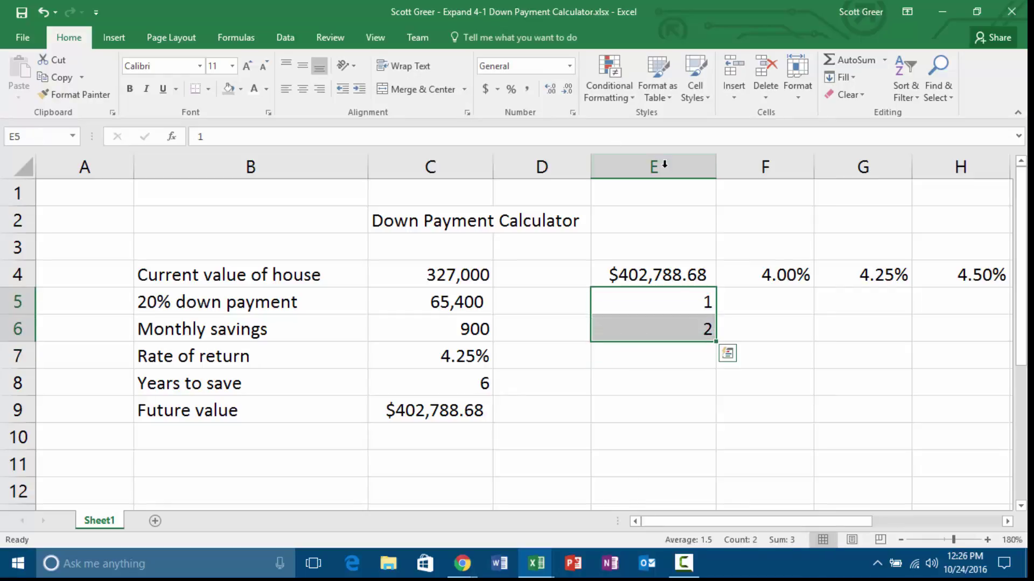
drag(717, 345, 695, 481)
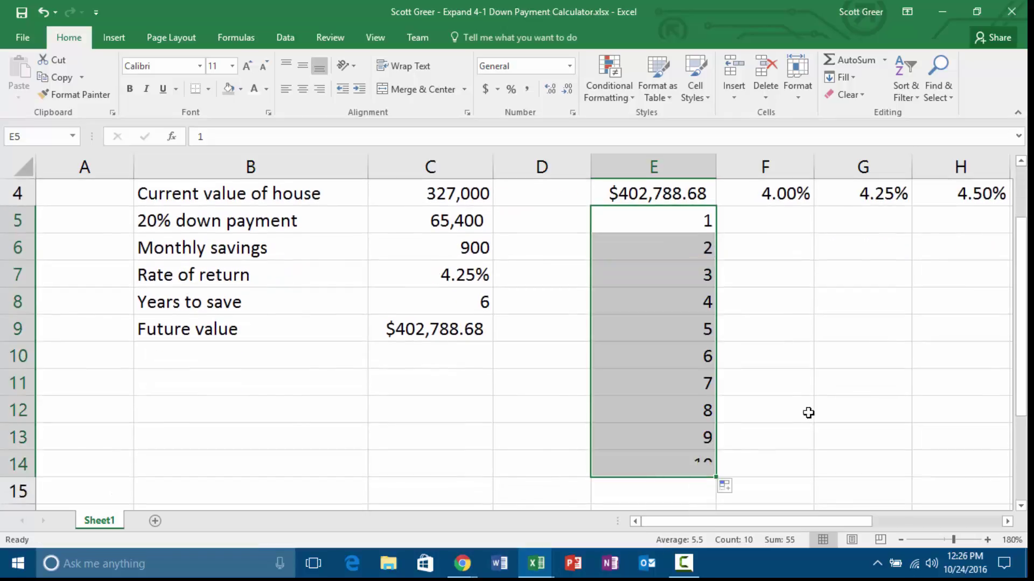
click(753, 255)
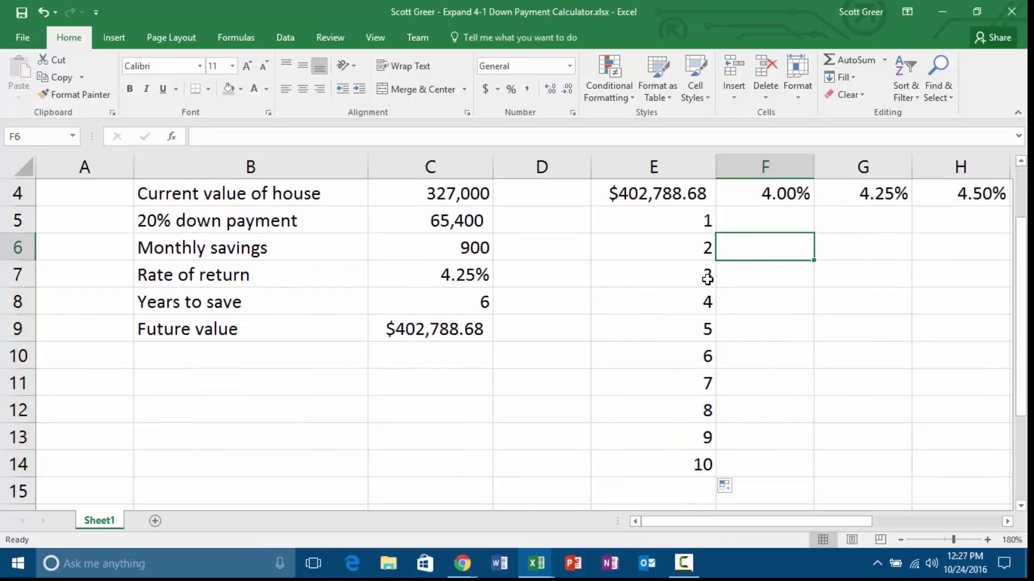
Start a what-if data table on the range E4:N14.
click(900, 542)
click(900, 542)
click(900, 542)
click(901, 541)
click(900, 541)
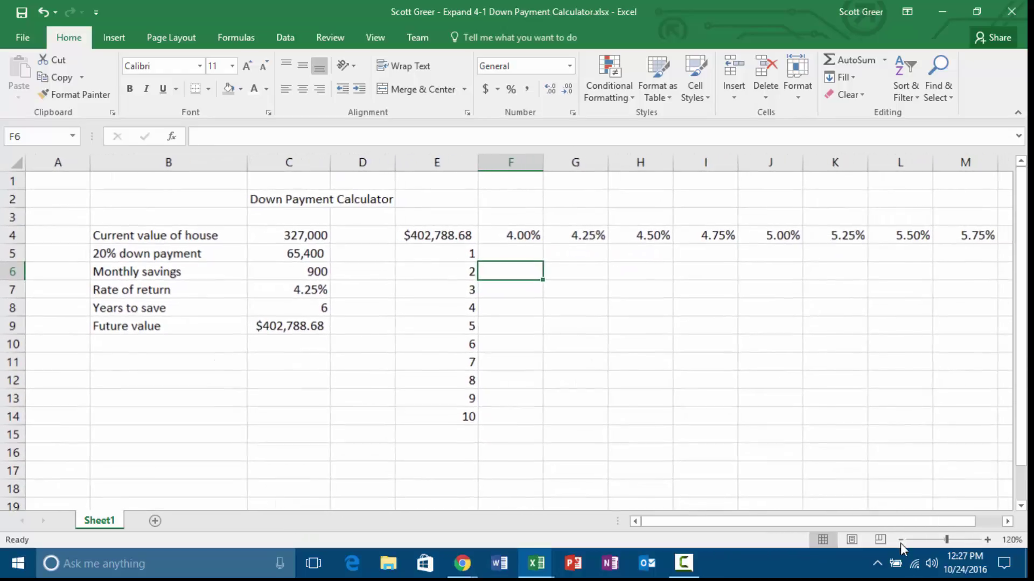
click(900, 542)
click(900, 541)
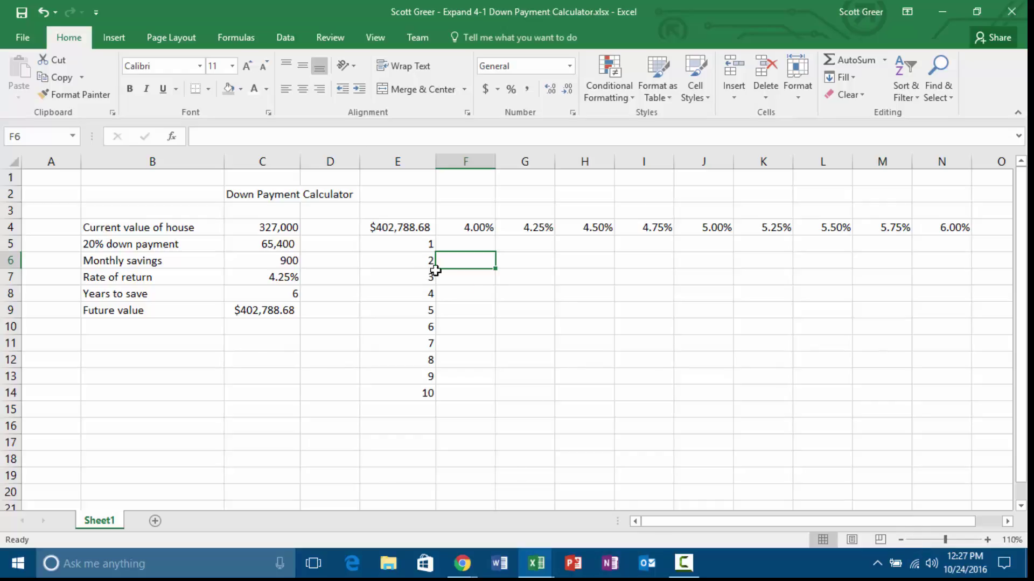
drag(411, 228, 928, 398)
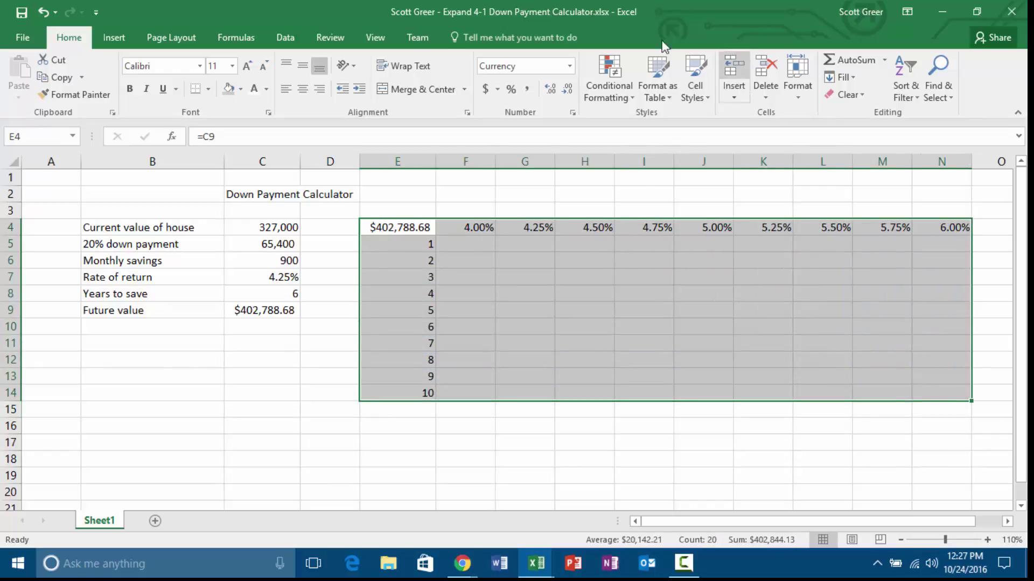
click(285, 37)
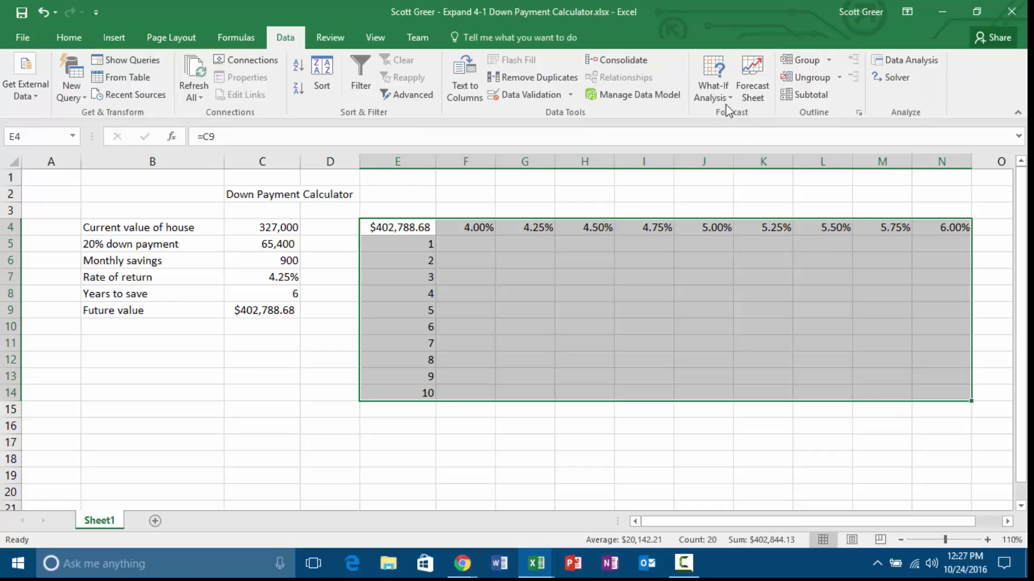
click(710, 89)
click(726, 149)
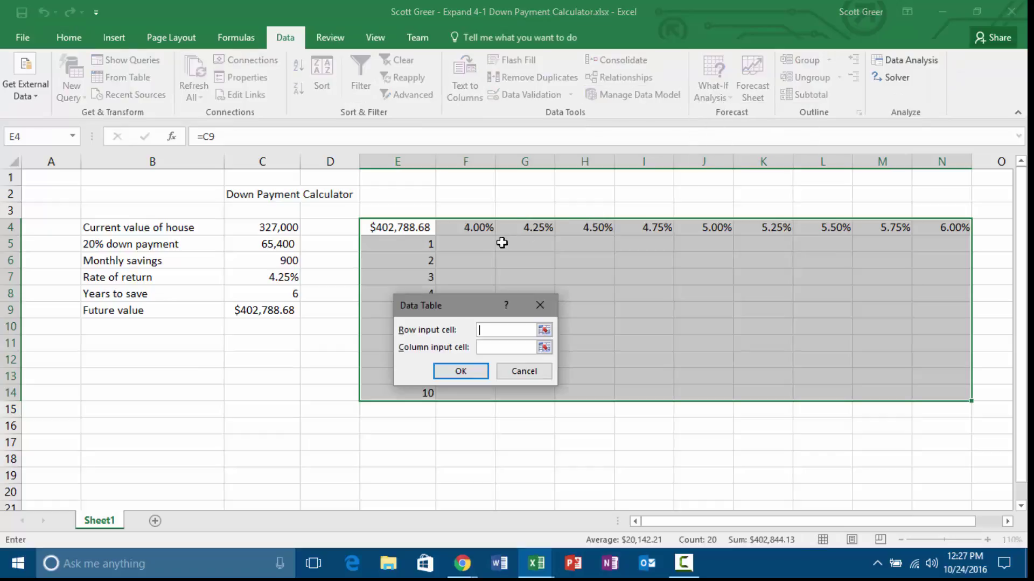
Create the data table with the rate of return in C7 as row input cell and the years to save in C8 as column input cell.
click(544, 331)
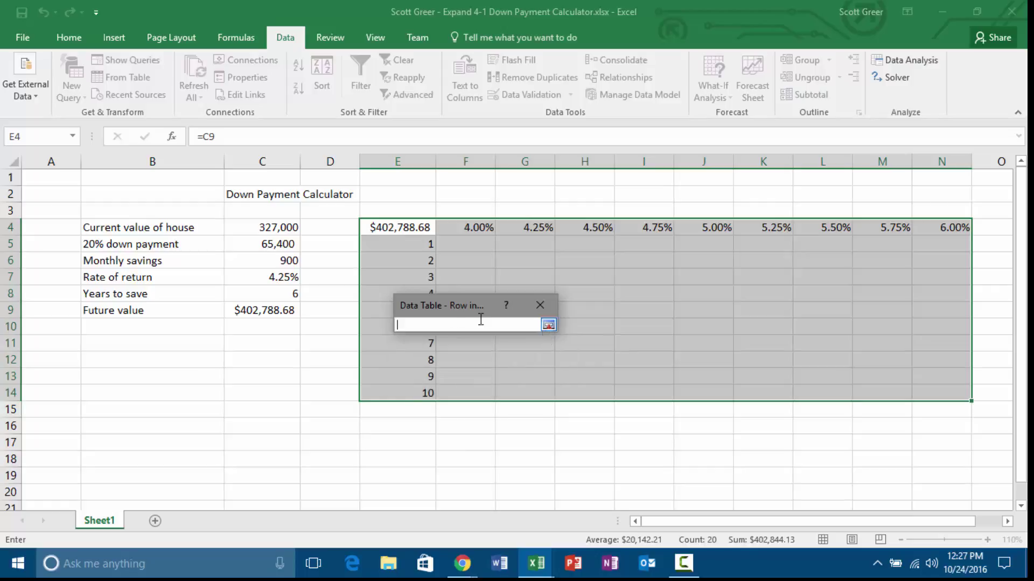
click(273, 277)
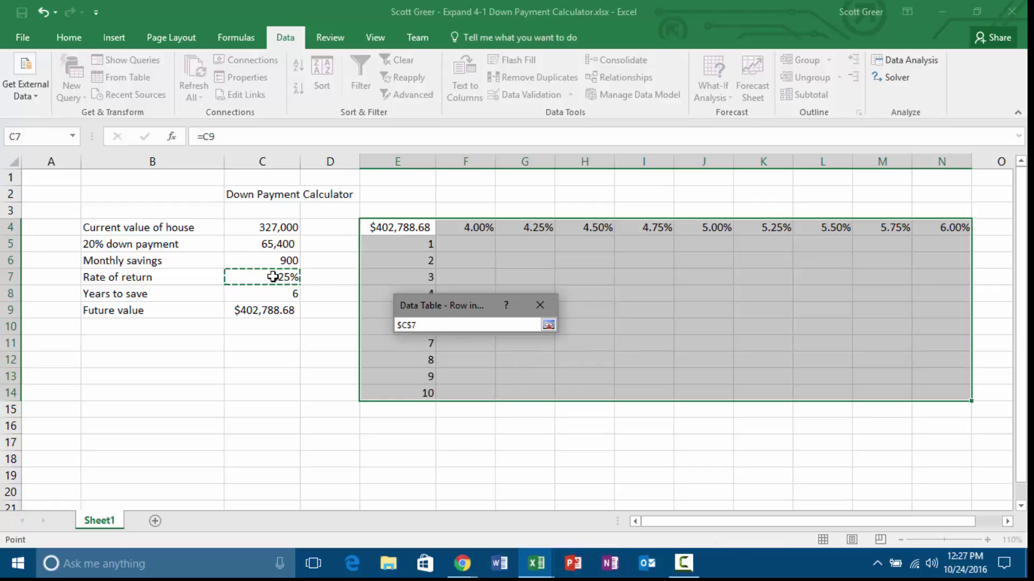
key(Return)
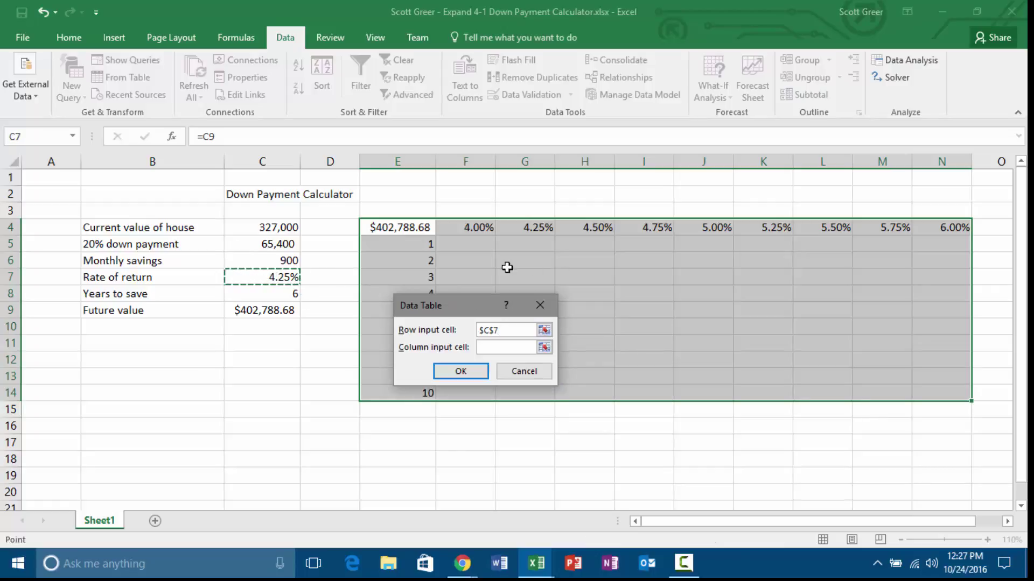
click(543, 348)
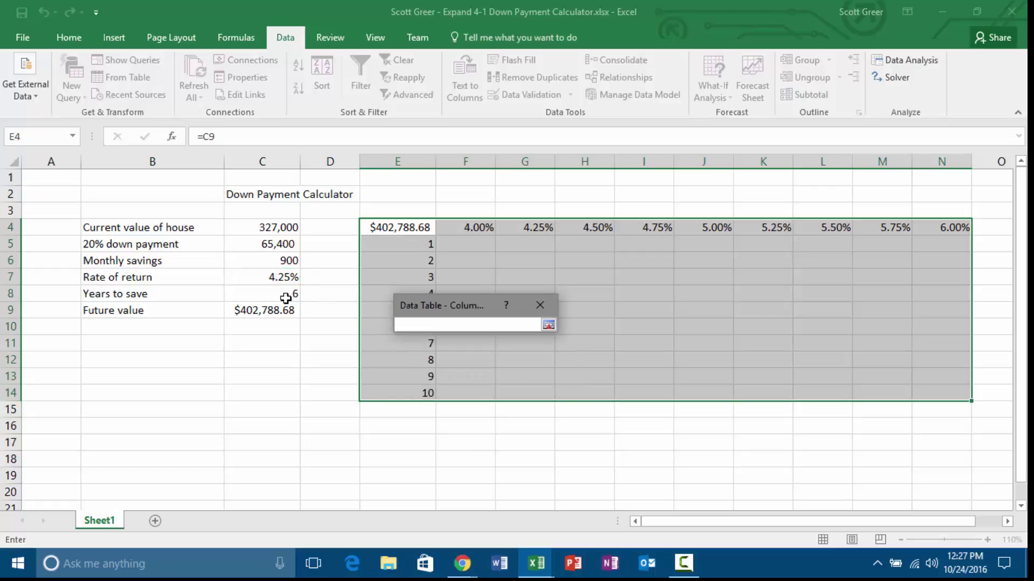
click(285, 298)
key(Return)
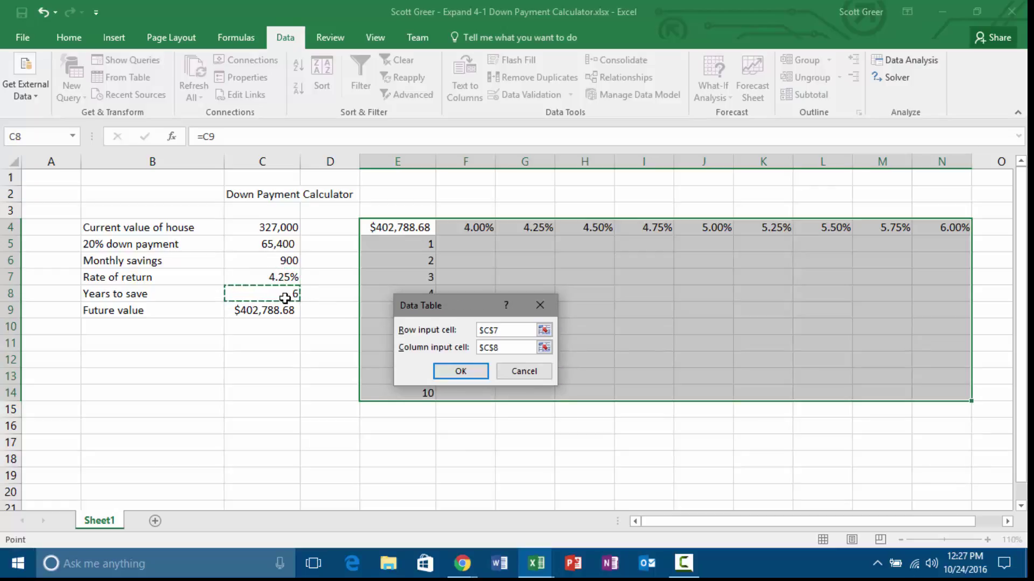
click(462, 371)
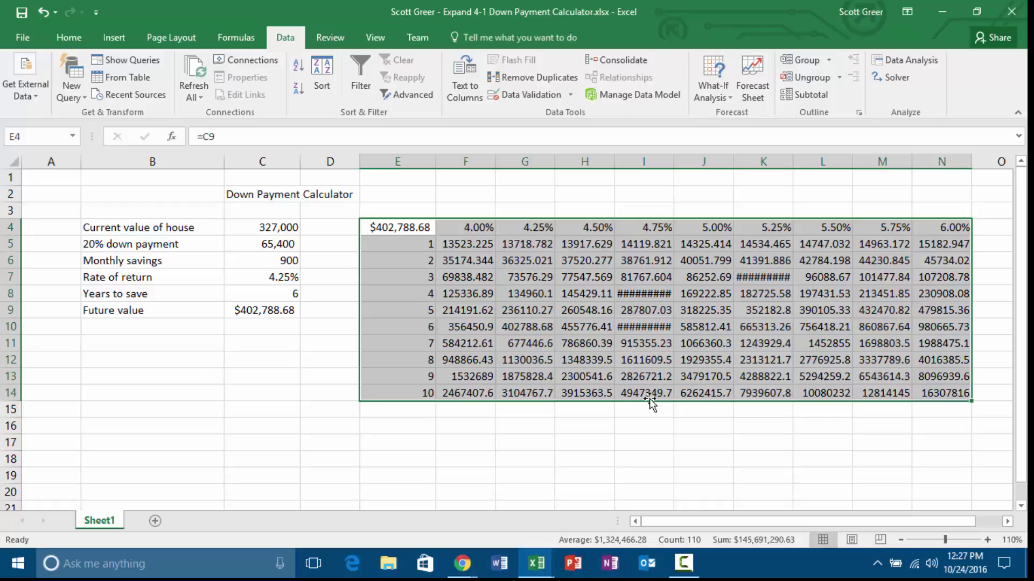
Format the data table results in F5:N14 with the comma style.
click(594, 362)
click(464, 247)
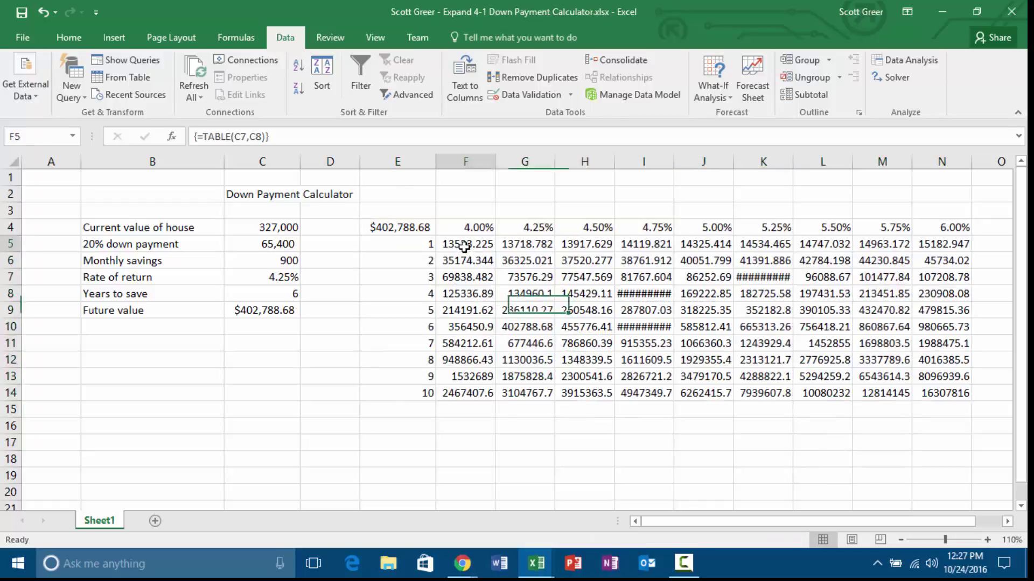
drag(464, 247, 964, 395)
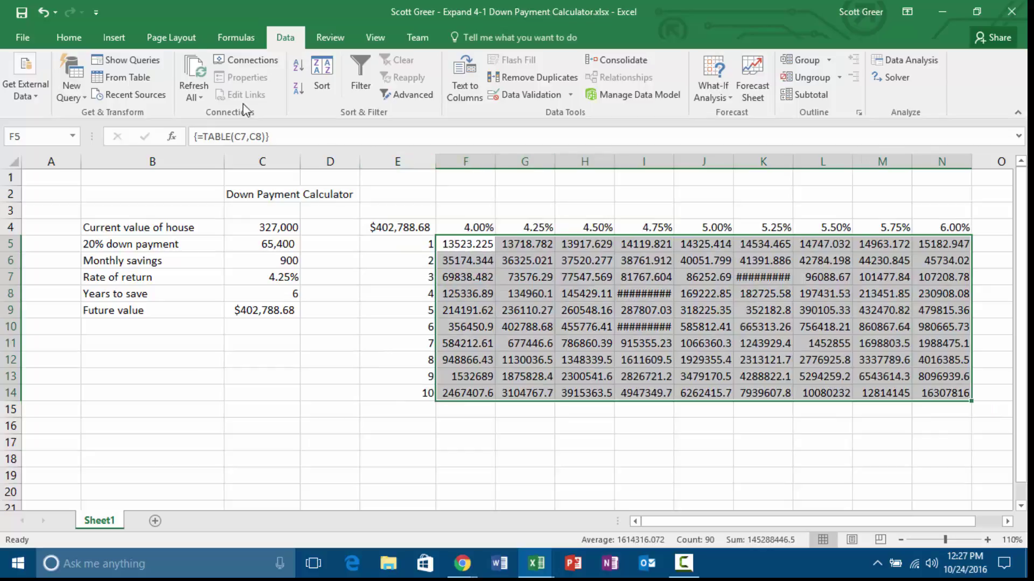
click(76, 36)
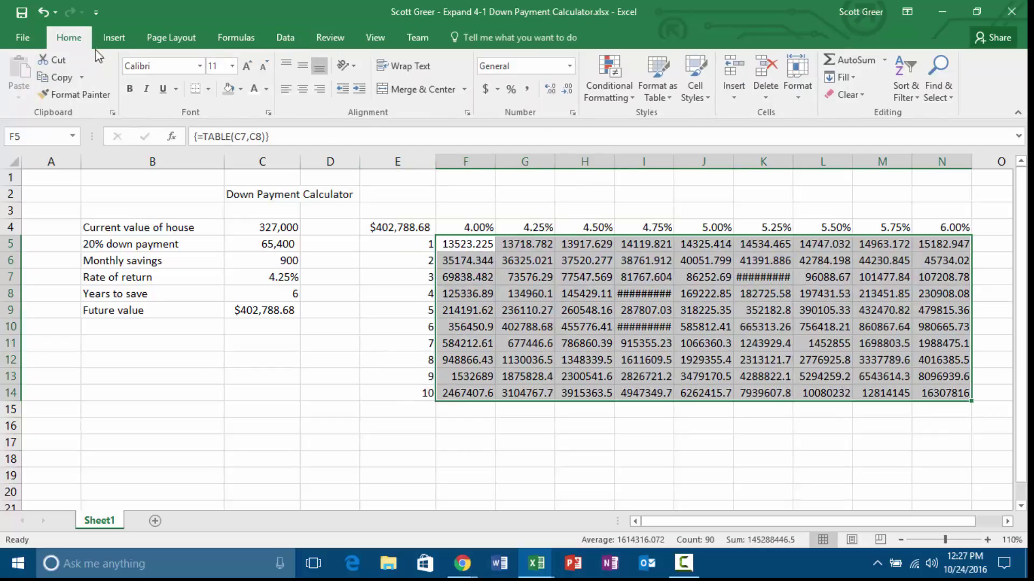
click(528, 90)
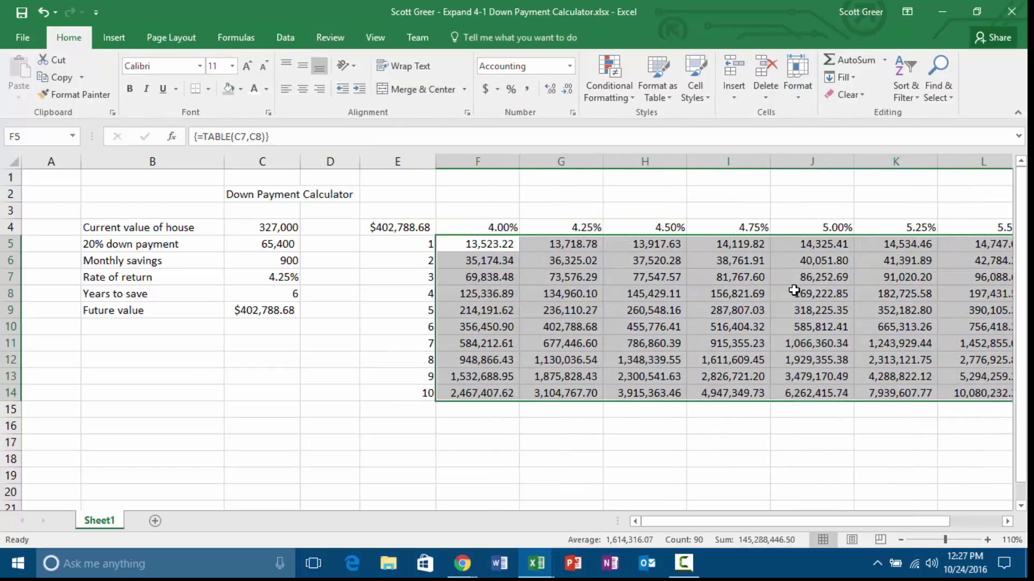
Apply an extra-thick solid outline border around the whole data table E4:N14.
drag(401, 228, 765, 344)
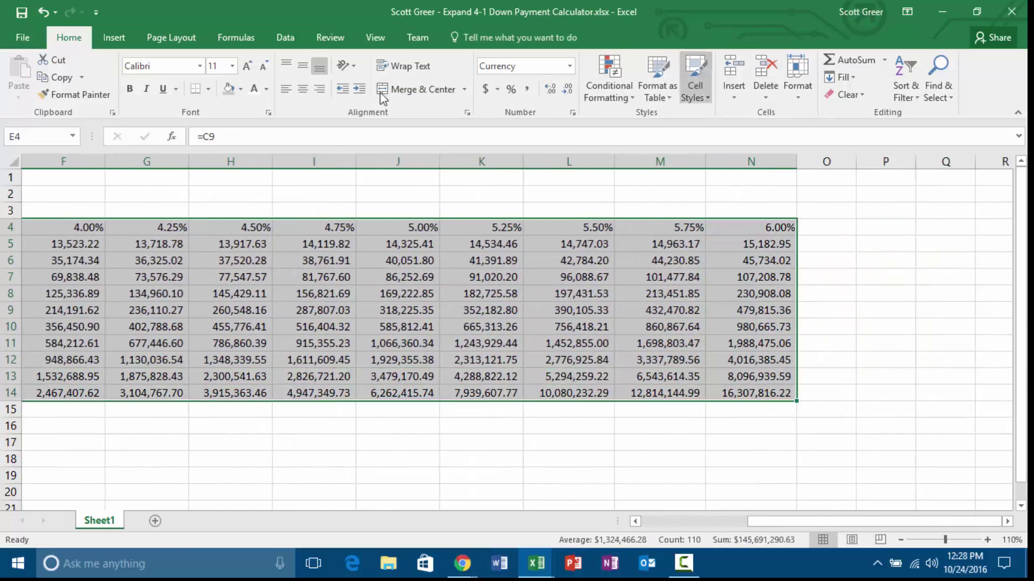
click(210, 90)
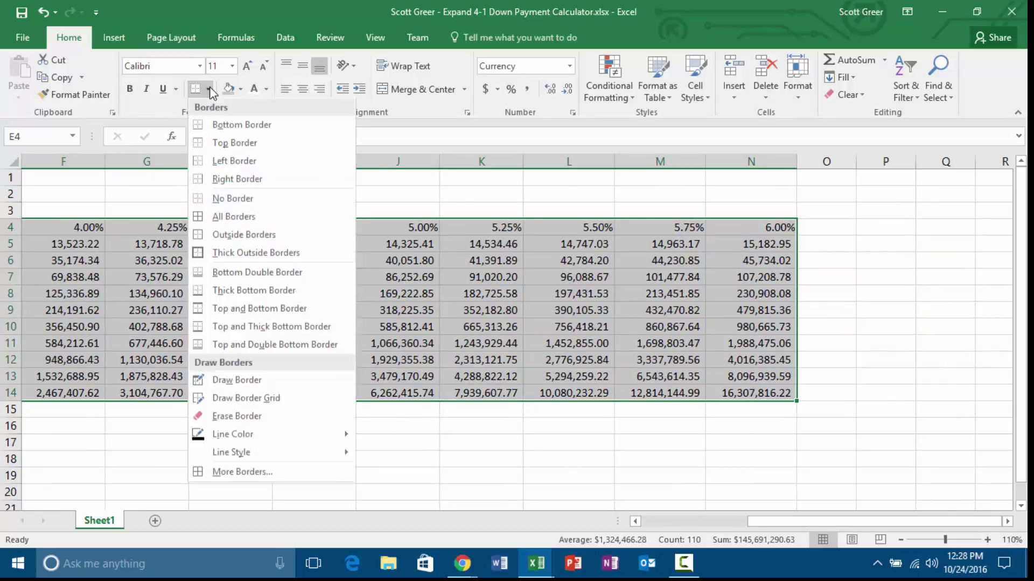
click(251, 481)
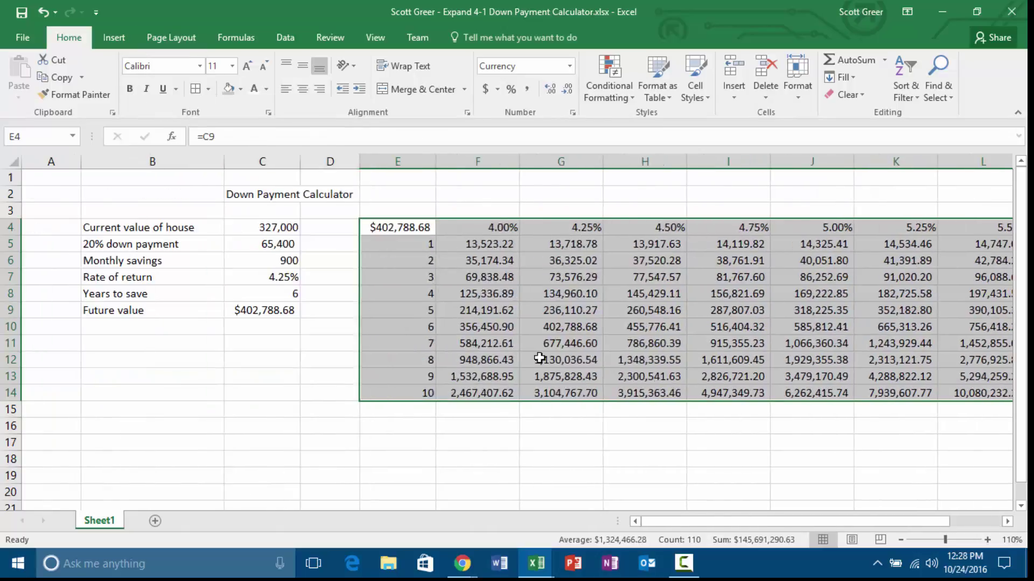
click(355, 312)
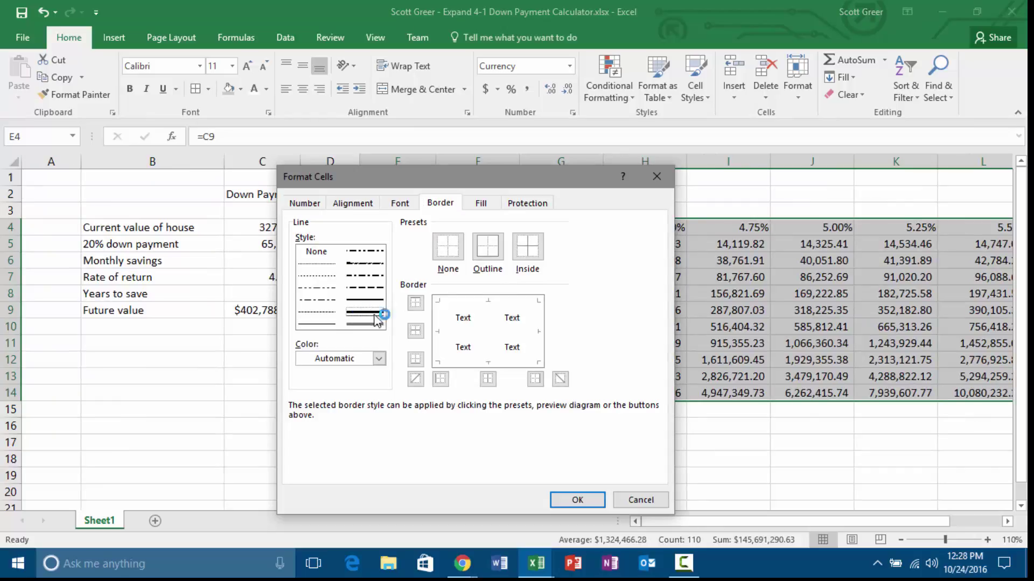
click(484, 249)
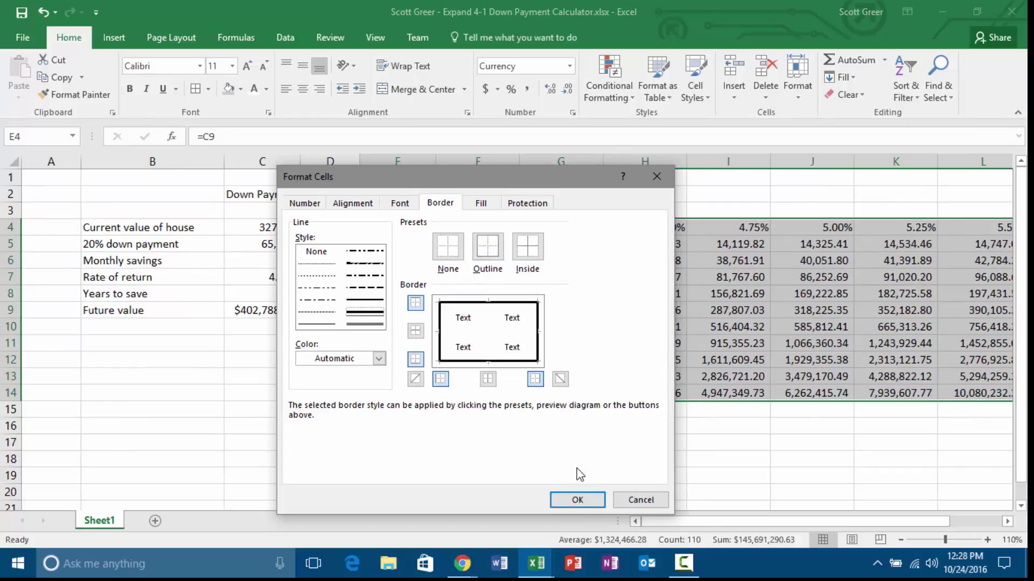
click(582, 500)
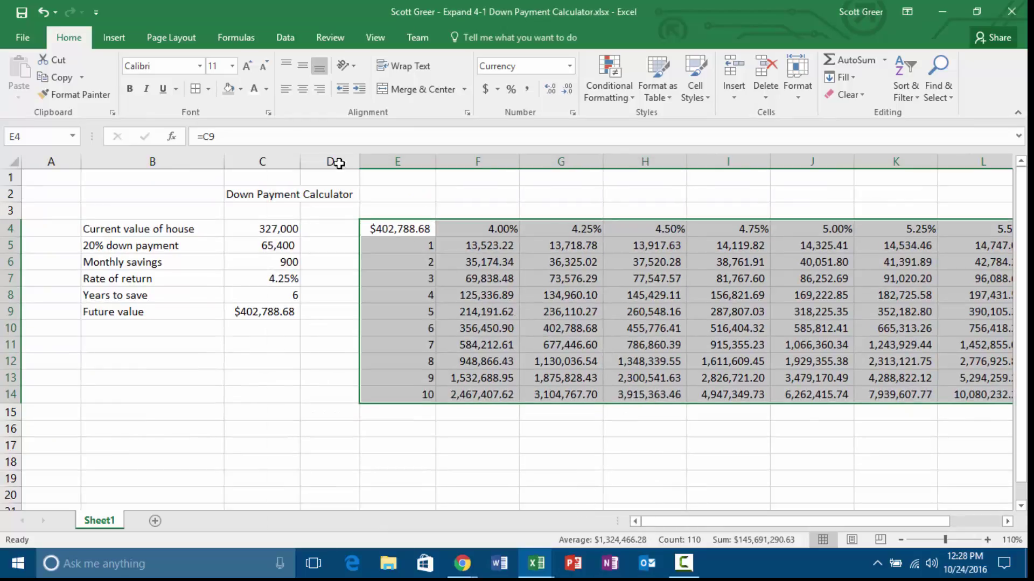
Fill the data table range E4:N14 with a light blue theme colour.
click(241, 89)
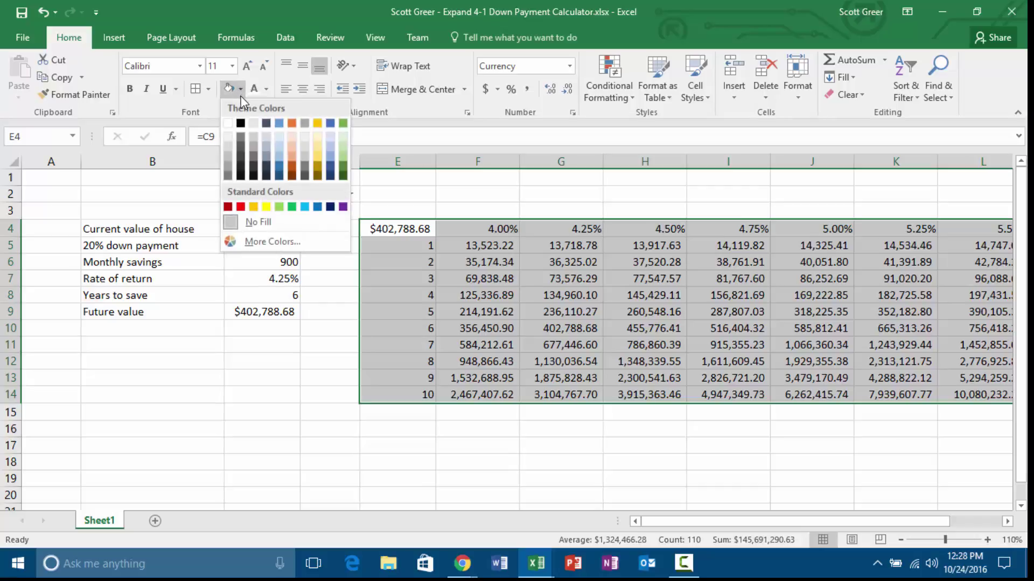
click(328, 140)
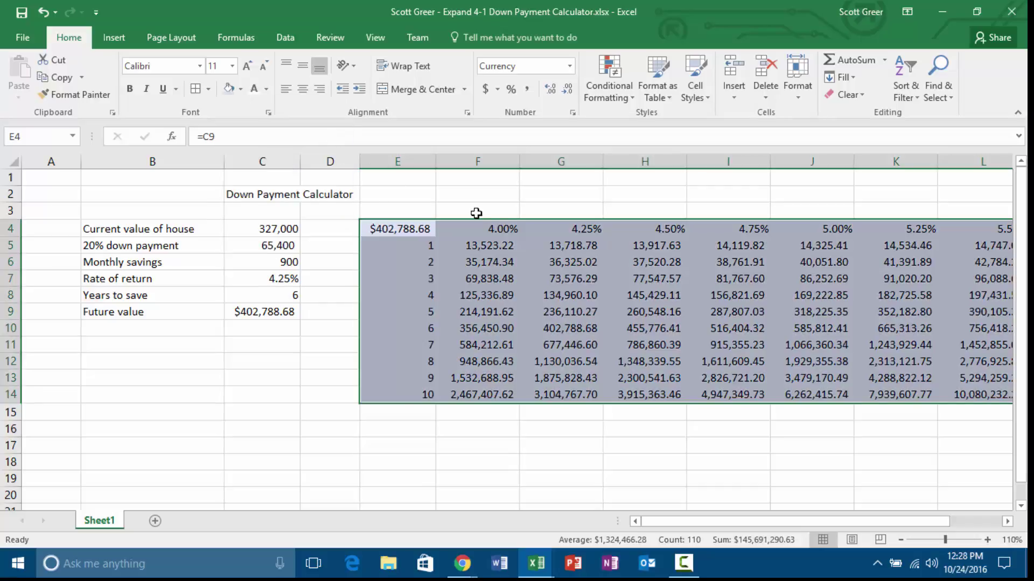
click(578, 285)
Make the rate headings in E4:N4 and the year labels in E5:E14 bold.
drag(407, 226, 956, 227)
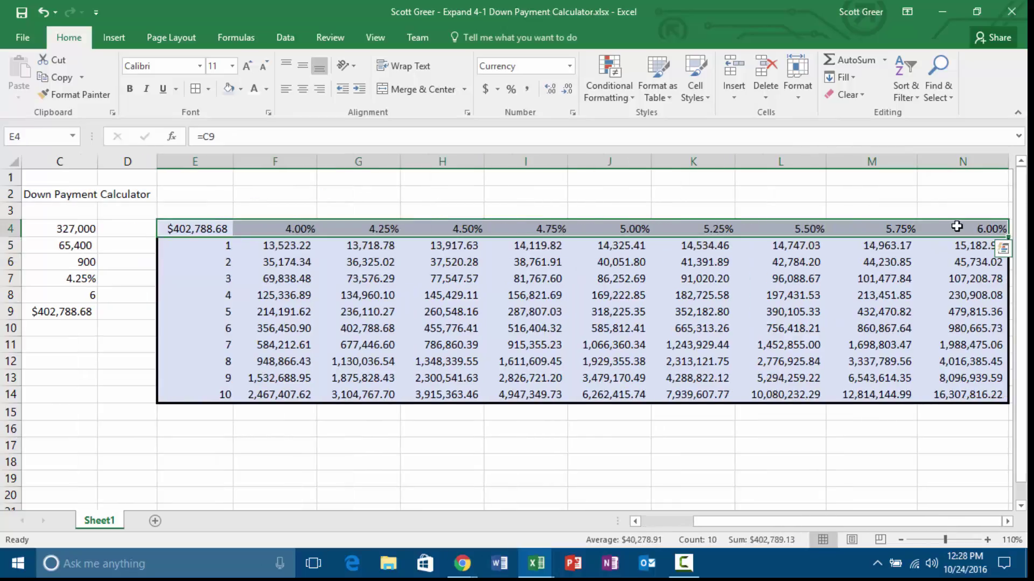
key(ctrl+b)
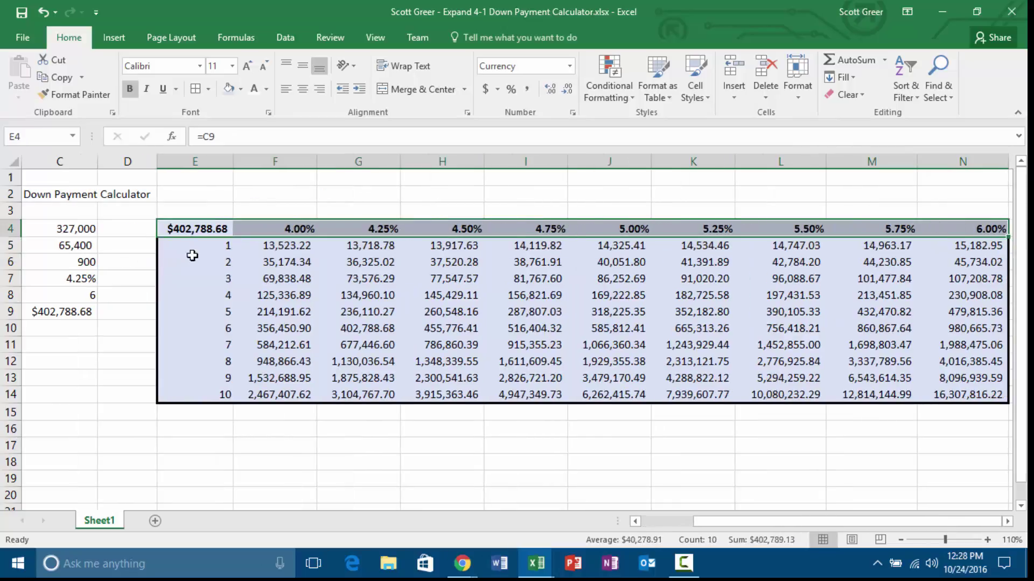
drag(195, 247, 206, 395)
key(ctrl+b)
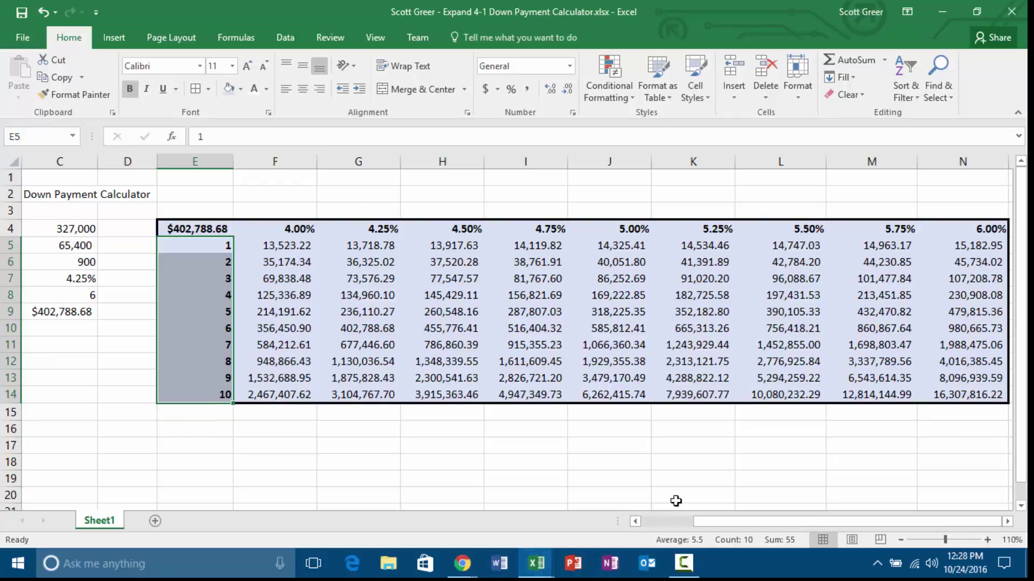
Select the calculator block B4:C9 and narrow column D into a thin gap before the data table.
drag(722, 524, 670, 524)
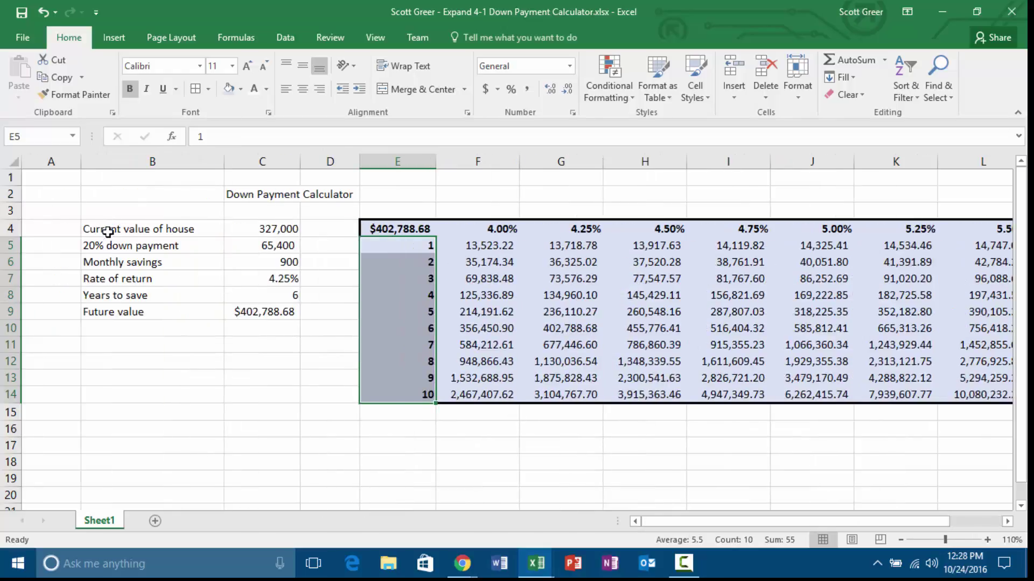
drag(107, 231, 258, 312)
drag(359, 161, 310, 159)
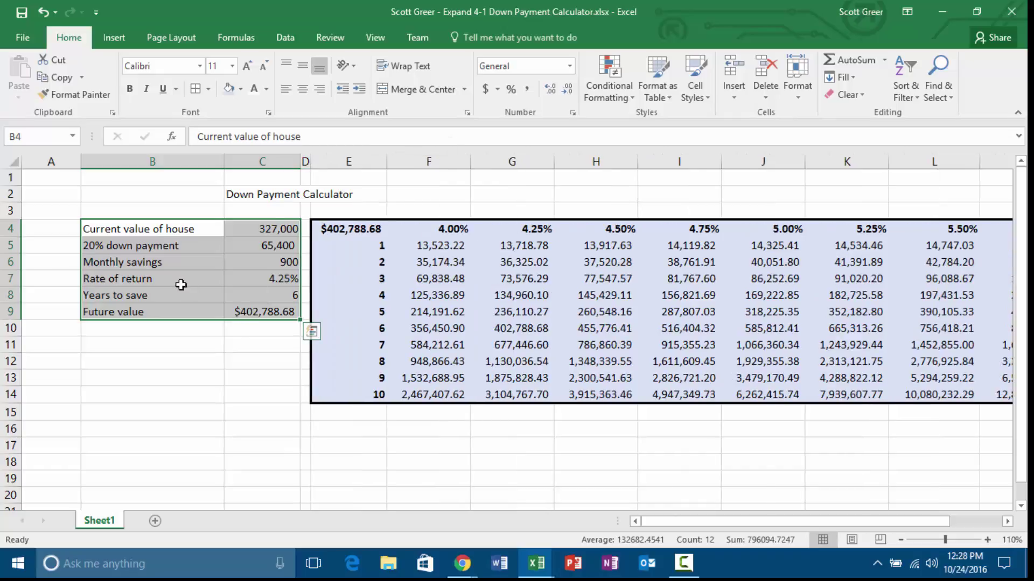
Give the calculator block B4:C9 the same light blue fill and a thick outside border.
click(208, 90)
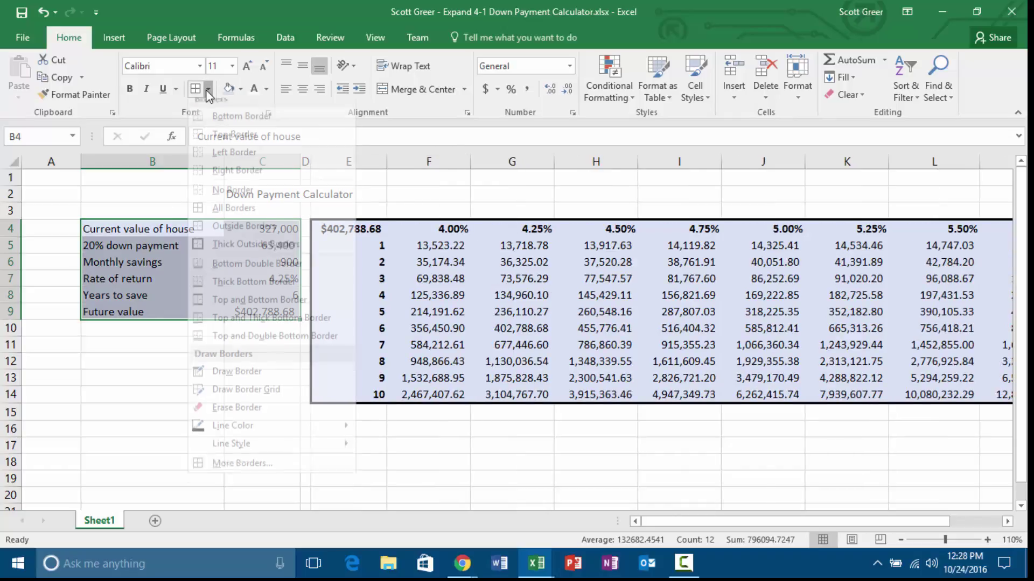
click(245, 260)
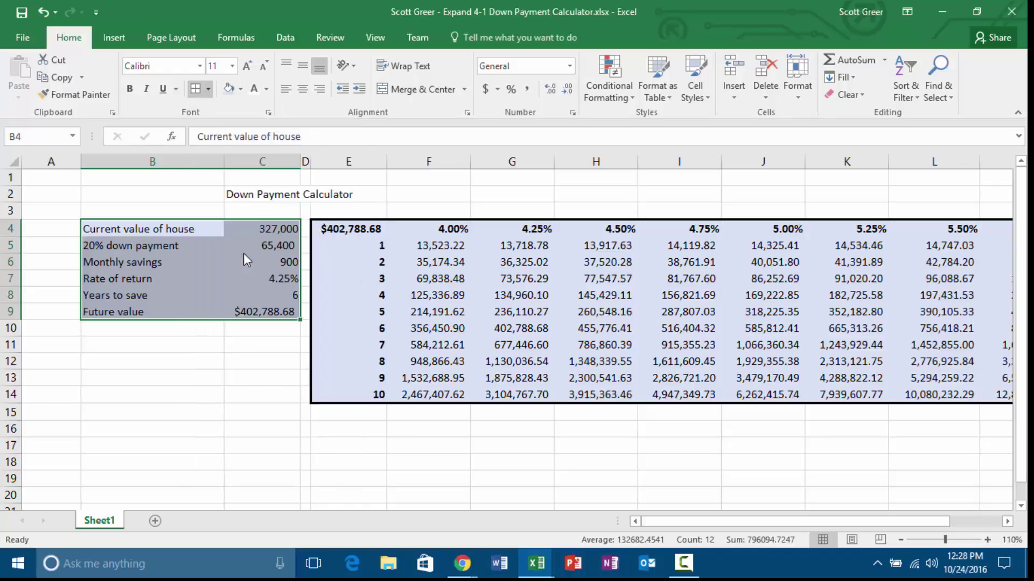
click(238, 379)
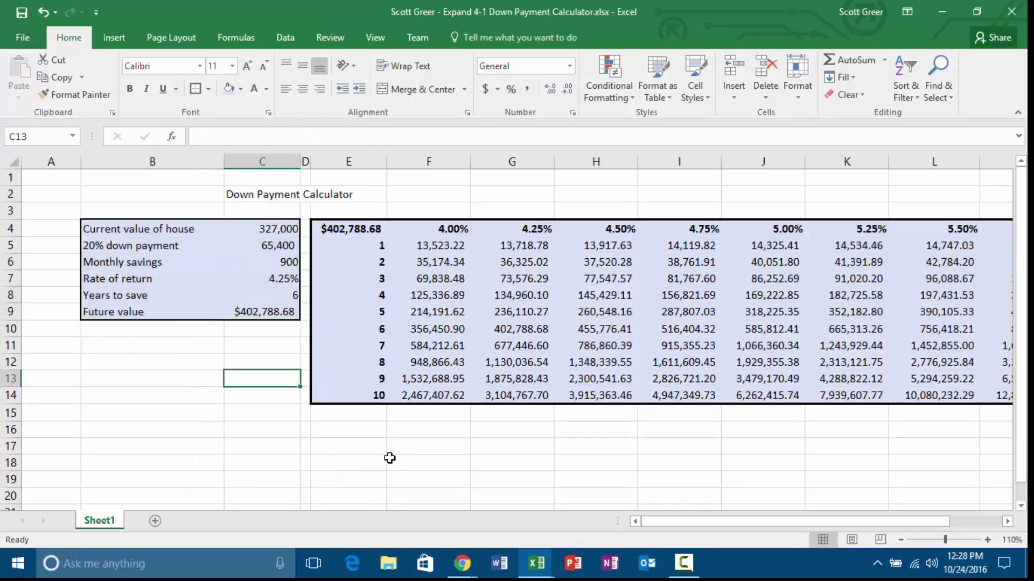
Apply the calculator block's thick outside border to the data table range E4:N14.
drag(350, 229, 911, 391)
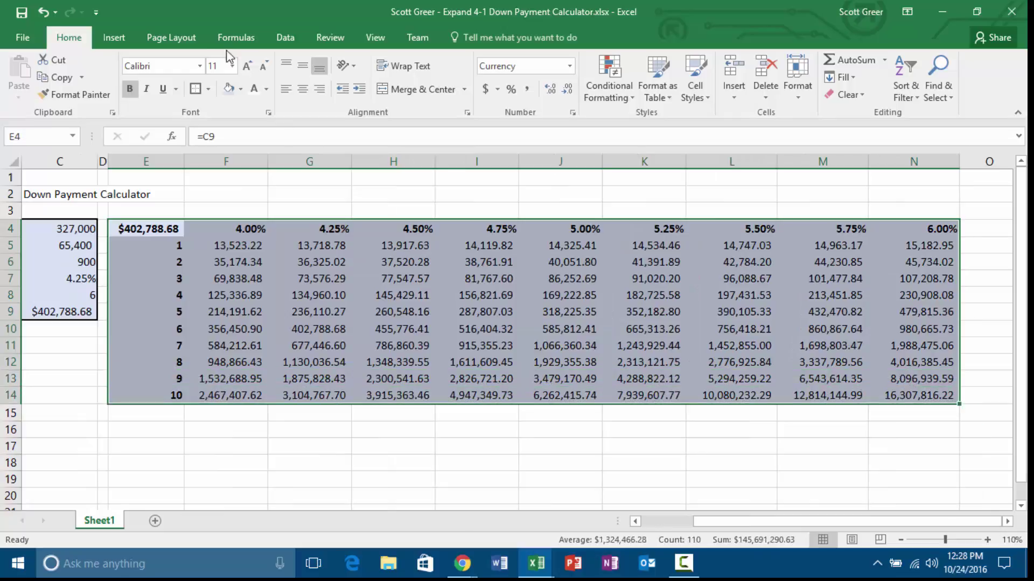
click(197, 89)
click(191, 458)
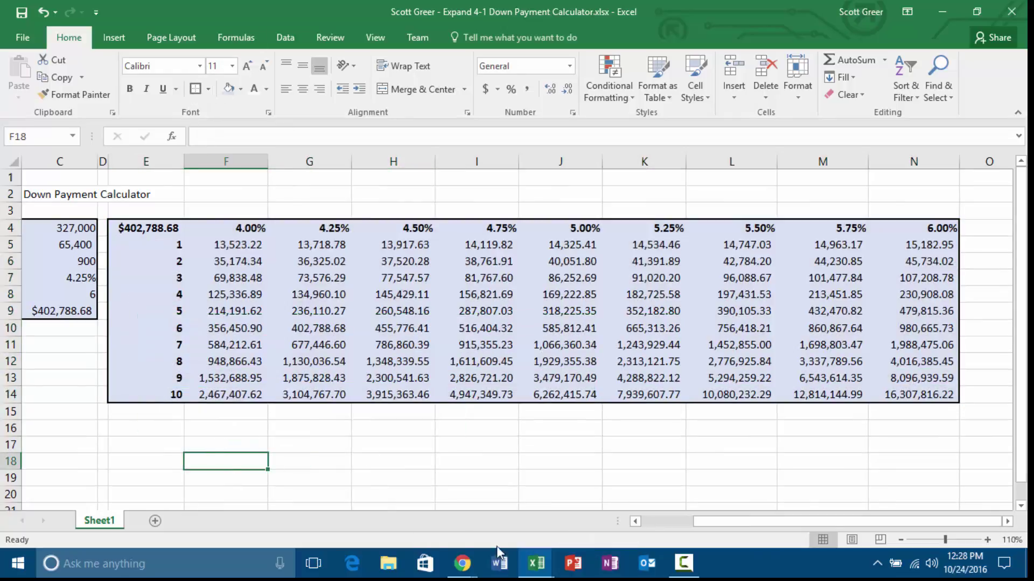
drag(722, 521, 629, 520)
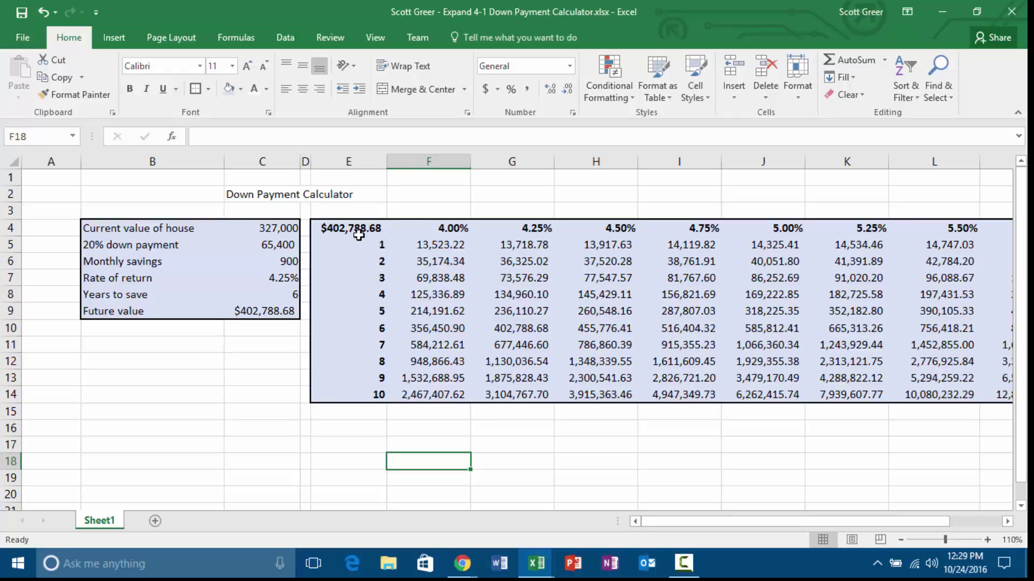
drag(360, 230, 921, 228)
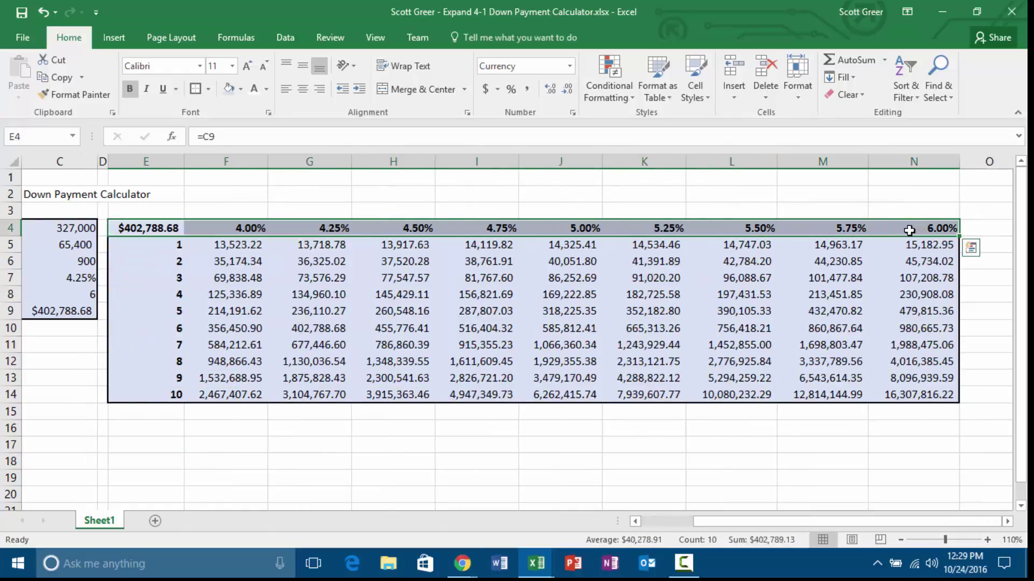
drag(167, 278, 909, 278)
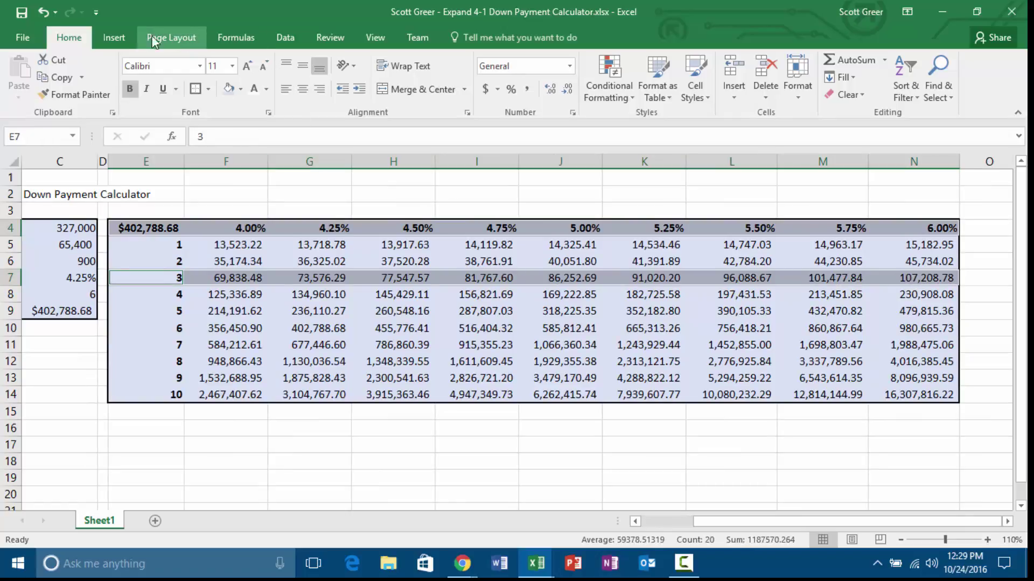
click(121, 39)
click(385, 71)
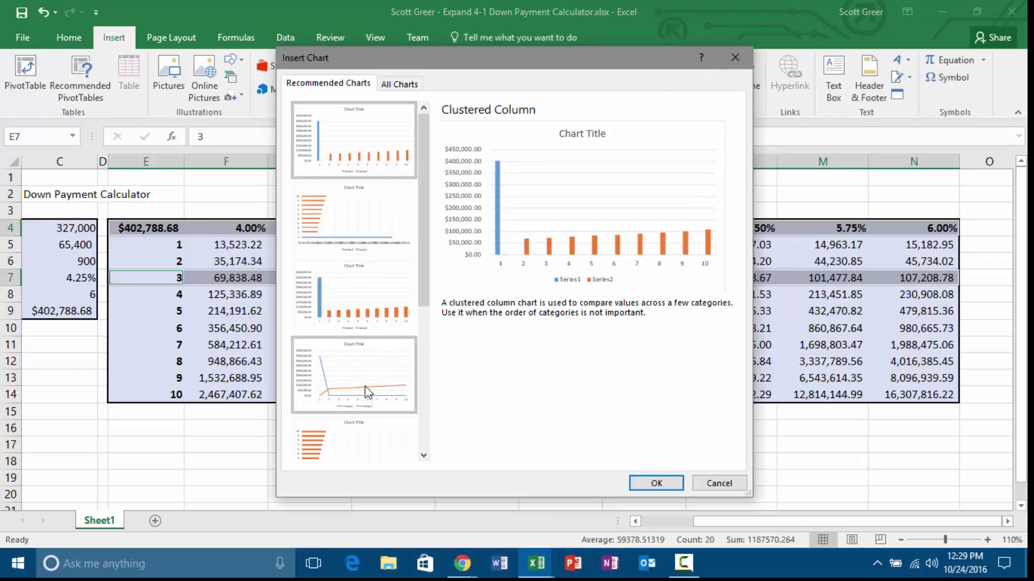
click(719, 483)
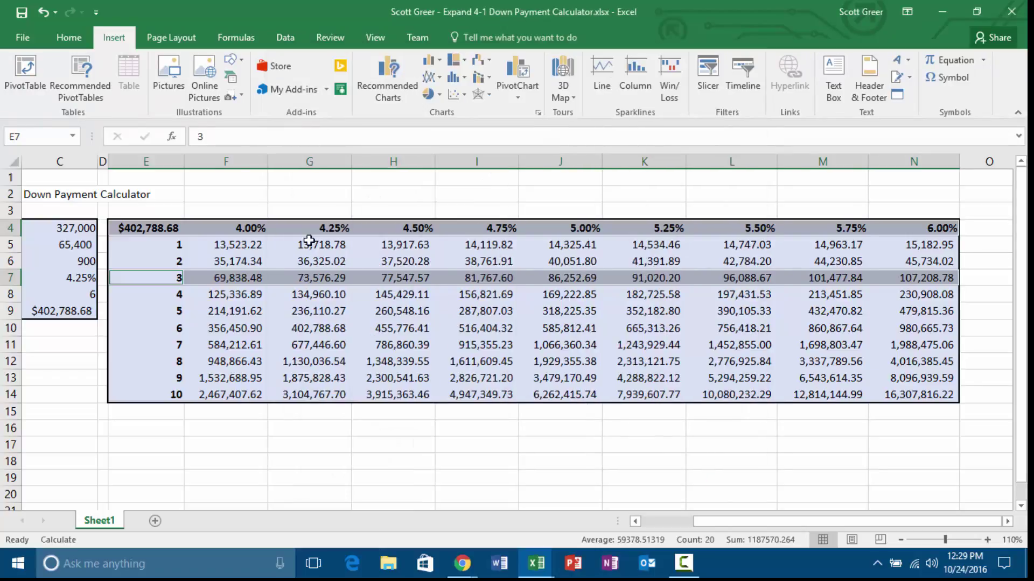
Insert a clustered column chart from the rates in F4:N4 and the year 3 values in F7:N7.
click(232, 233)
click(237, 245)
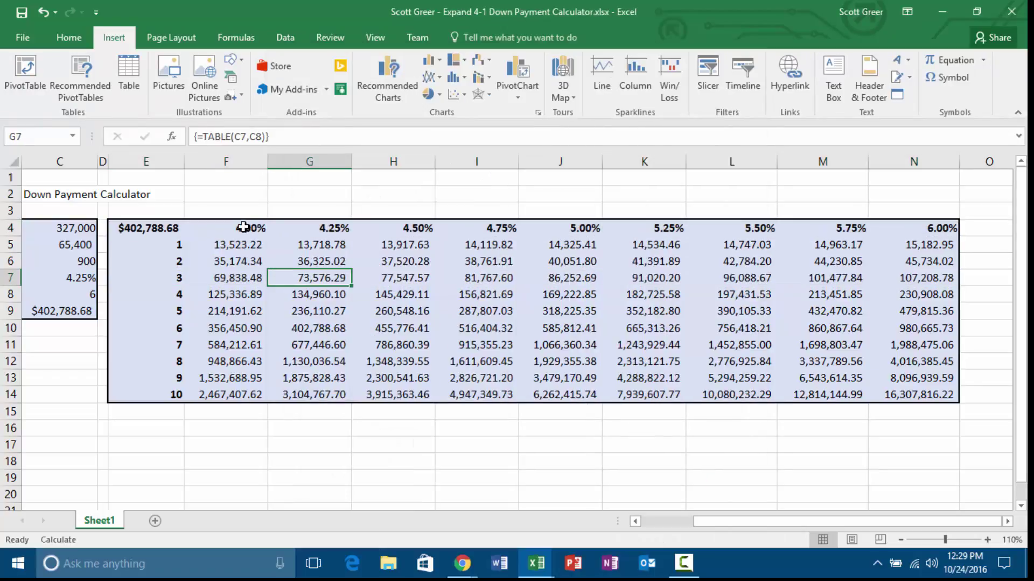
drag(249, 229, 942, 228)
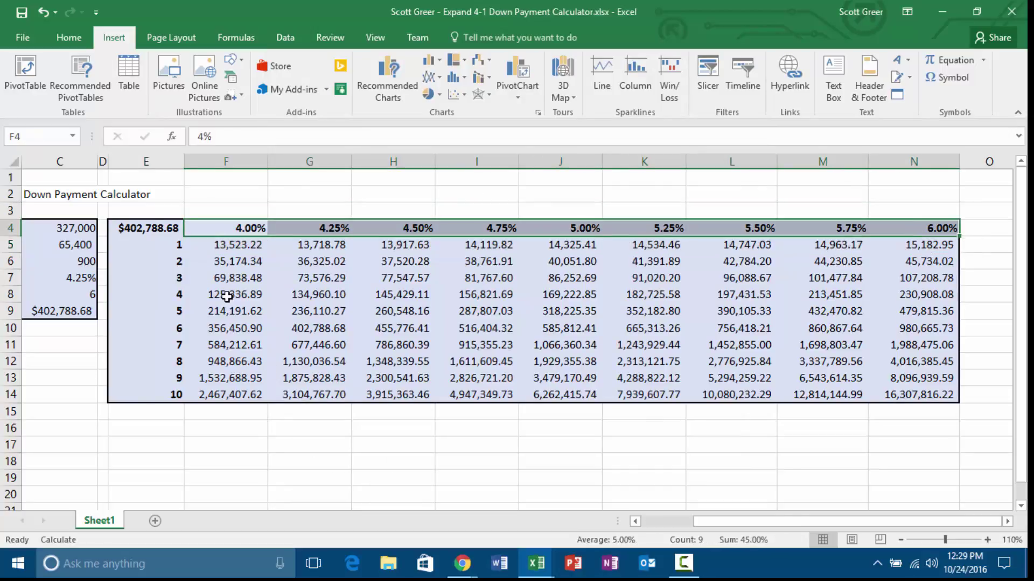
click(252, 279)
drag(252, 280, 926, 280)
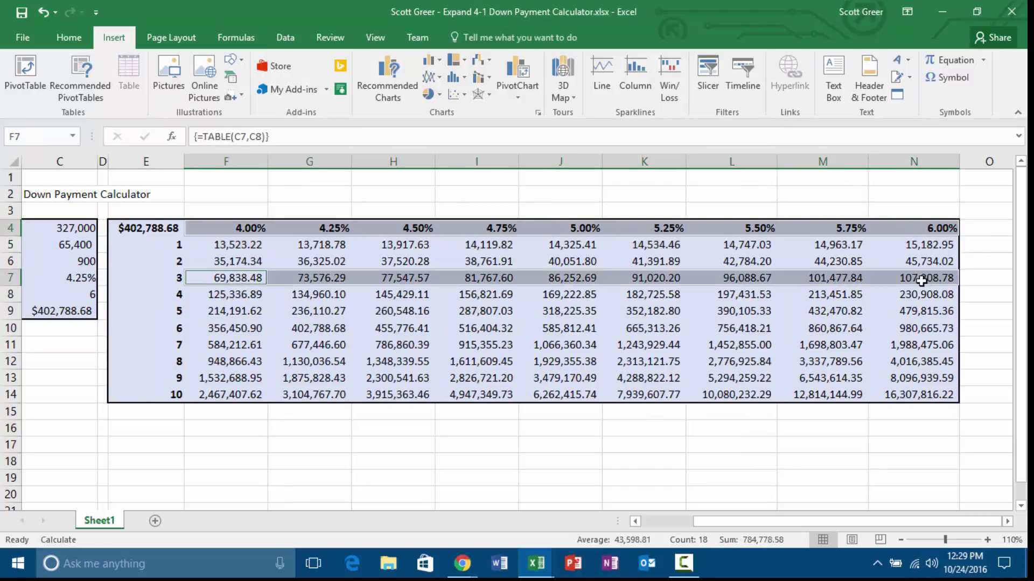
click(389, 75)
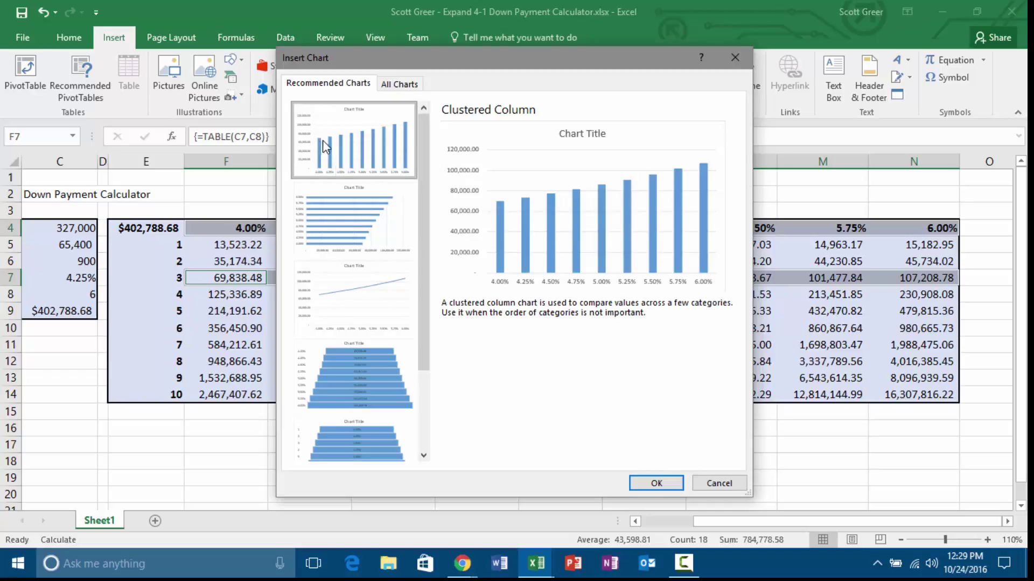
click(656, 483)
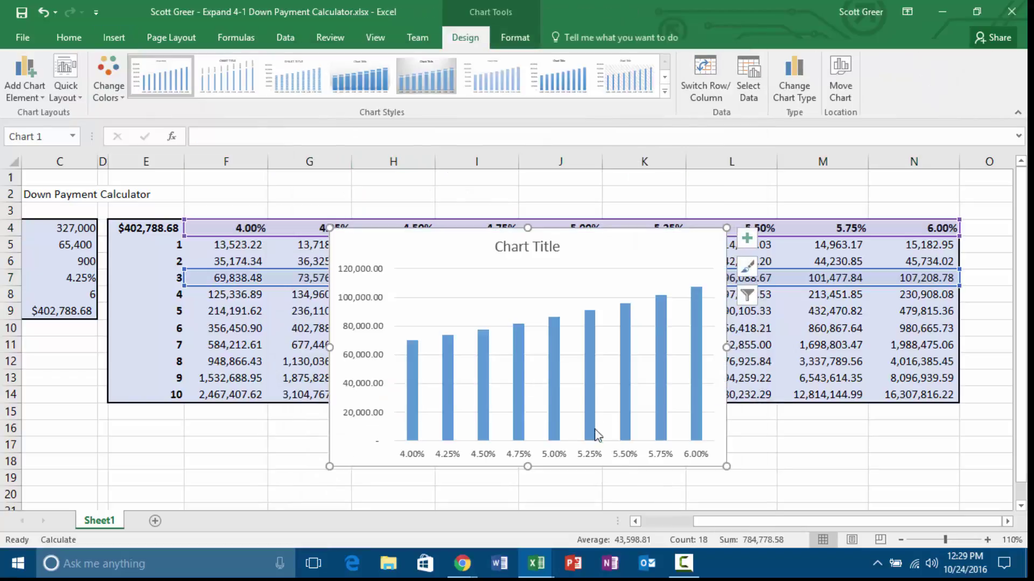
Move the column chart to a new sheet named Chart for Future Savings.
click(841, 70)
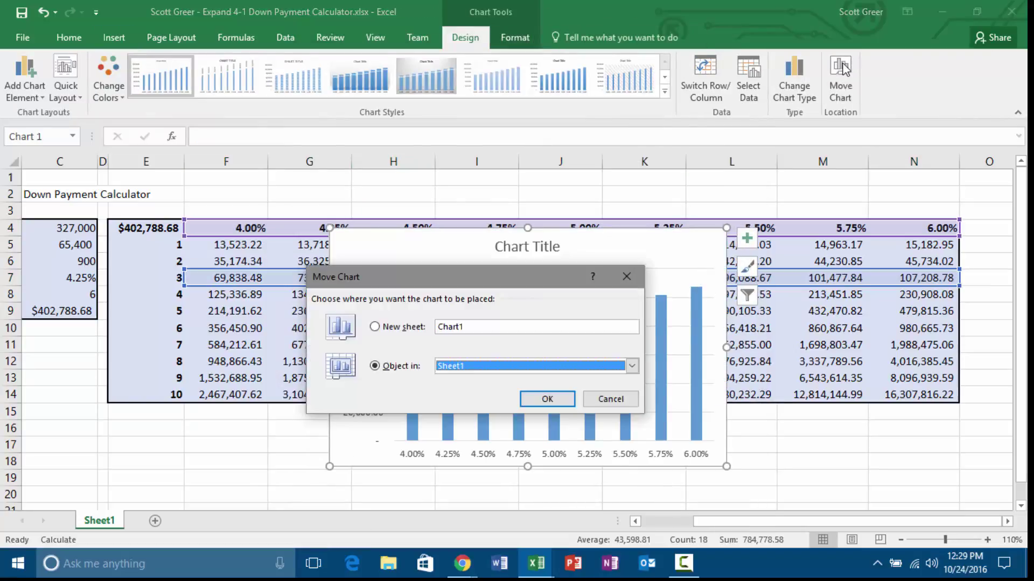
click(374, 327)
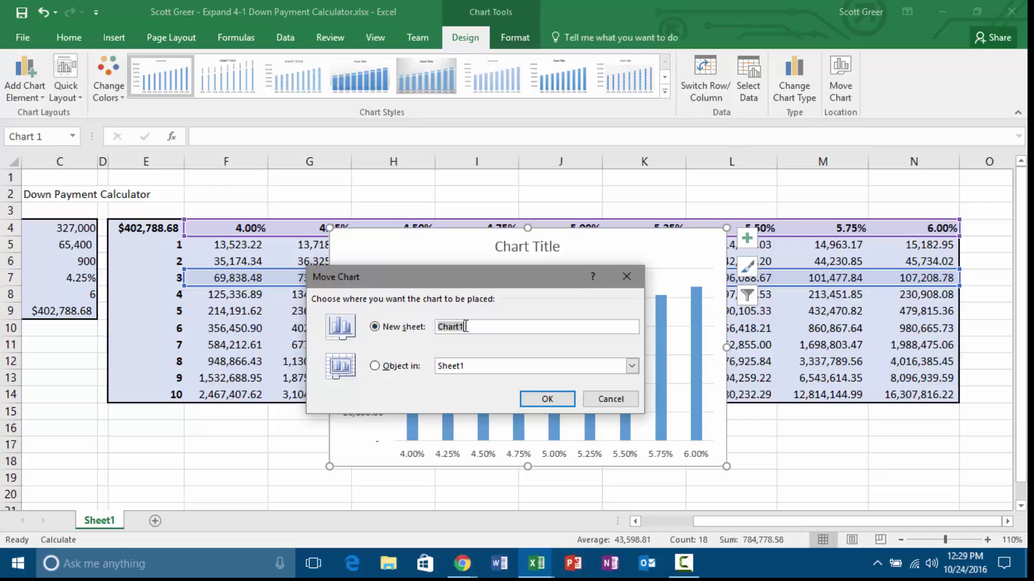
text(C)
text(e Savings)
key(Return)
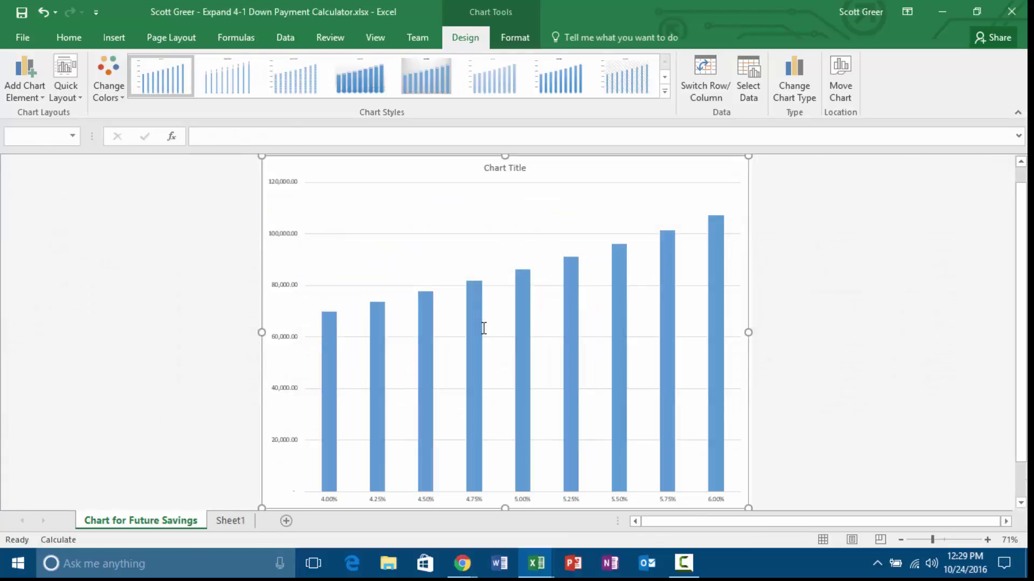
Delete the placeholder title from the column chart and deselect the chart.
click(520, 169)
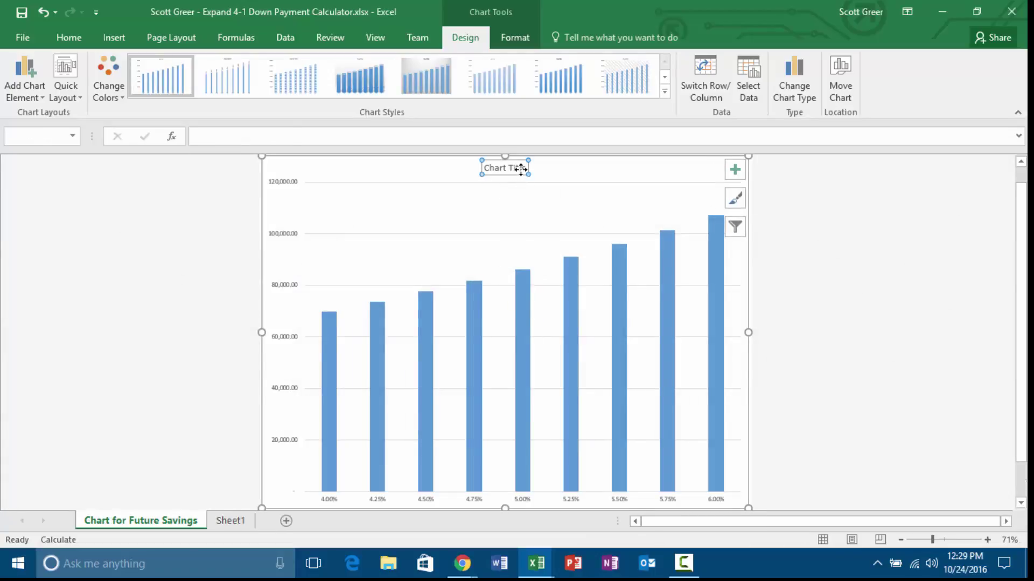
key(Delete)
click(865, 328)
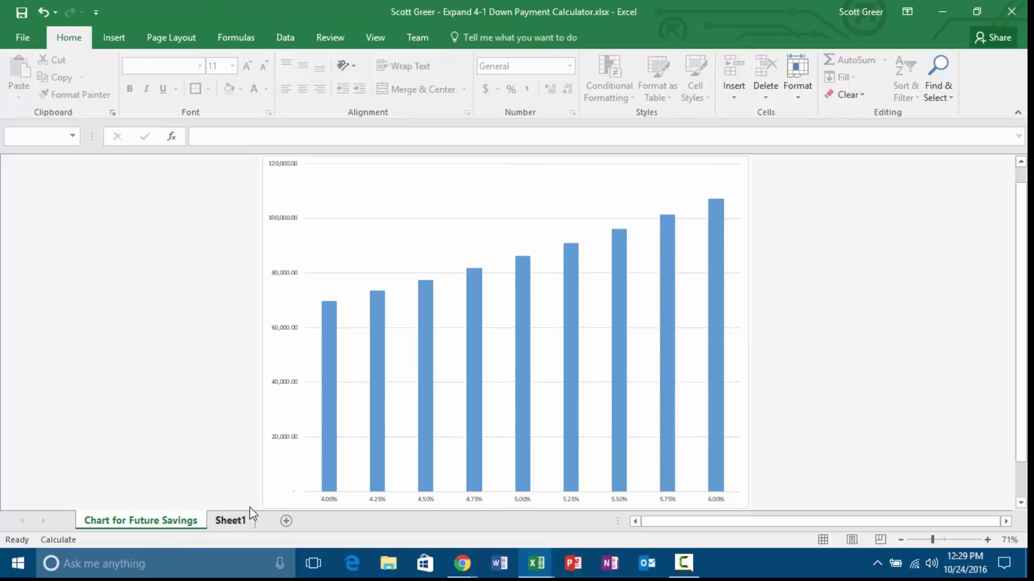
Return to Sheet1, clear the charted range selection, and view the calculator block beside the data table.
click(229, 521)
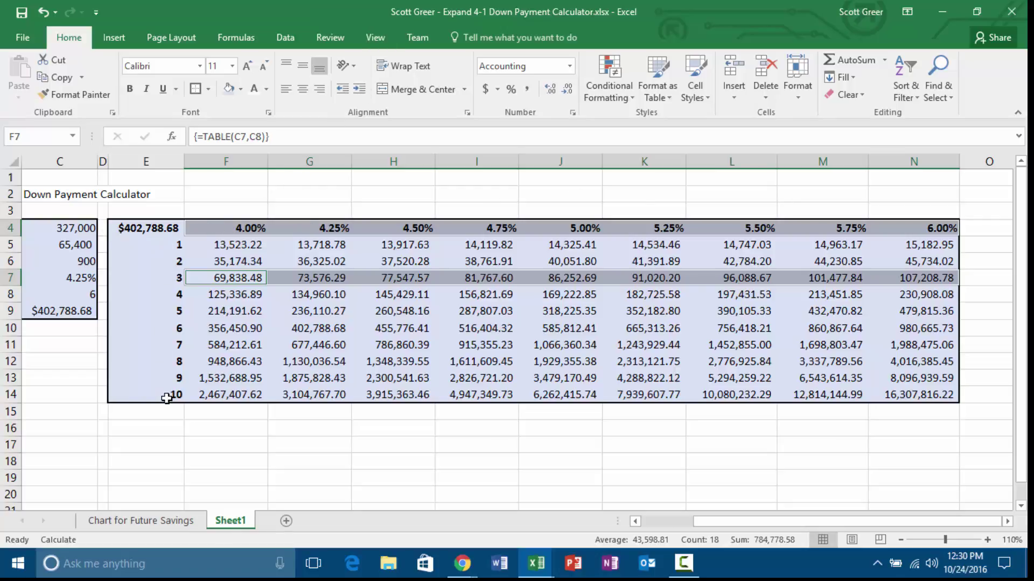
click(674, 423)
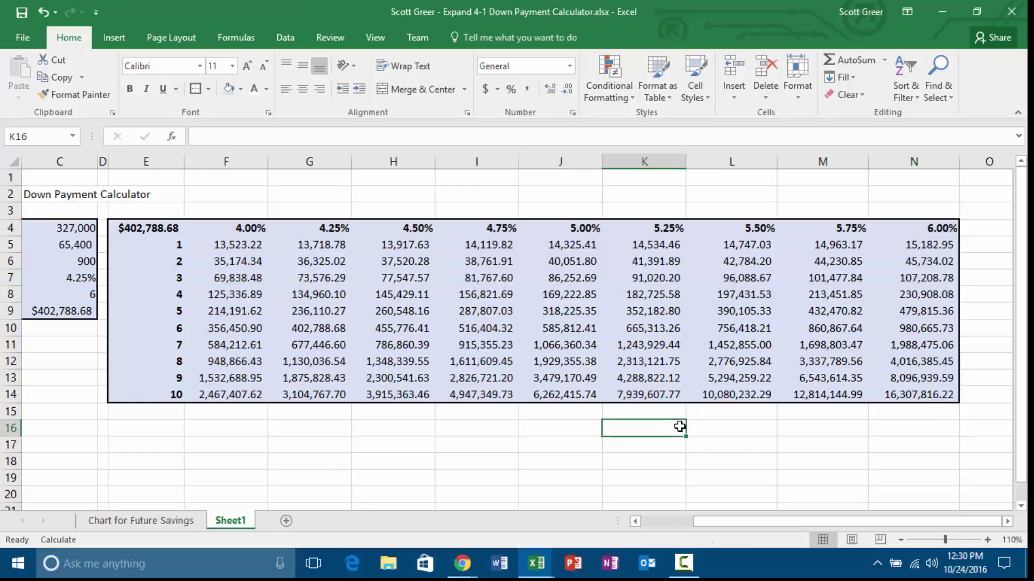
drag(735, 521, 673, 520)
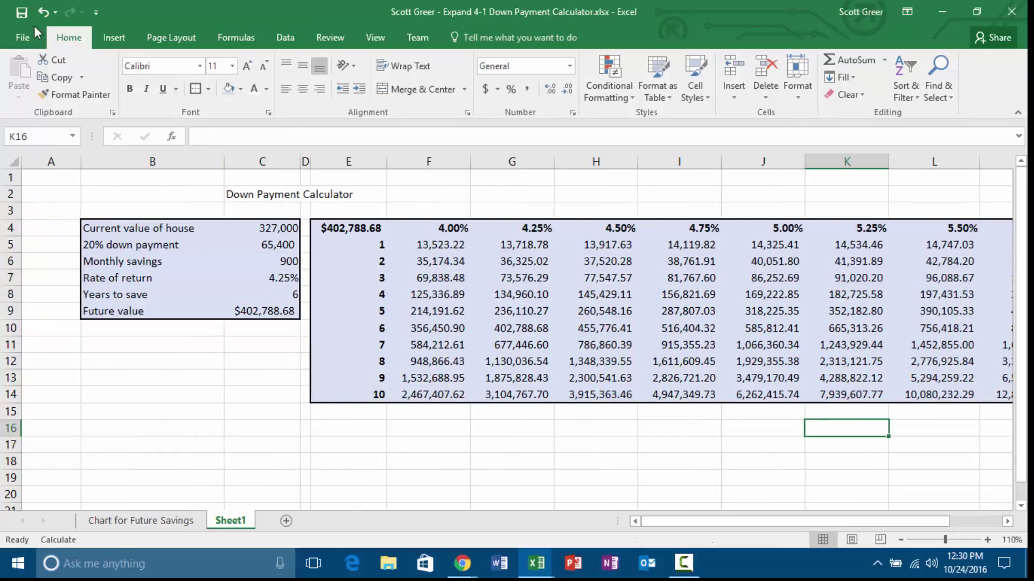